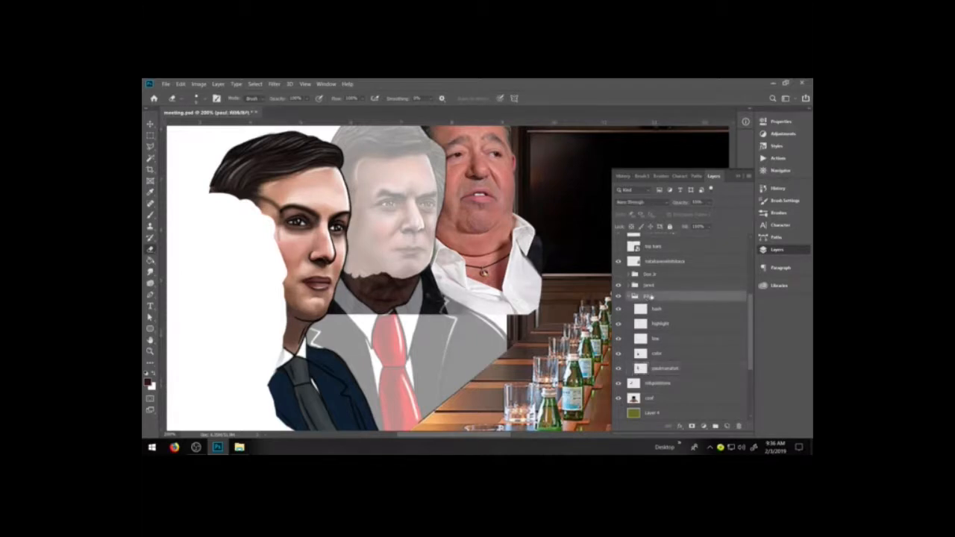
# Preview the paul group at full opacity, and lower its opacity again to reveal the photo layer beneath.
pyautogui.click(709, 203)
pyautogui.moveTo(717, 212); pyautogui.dragTo(737, 212)
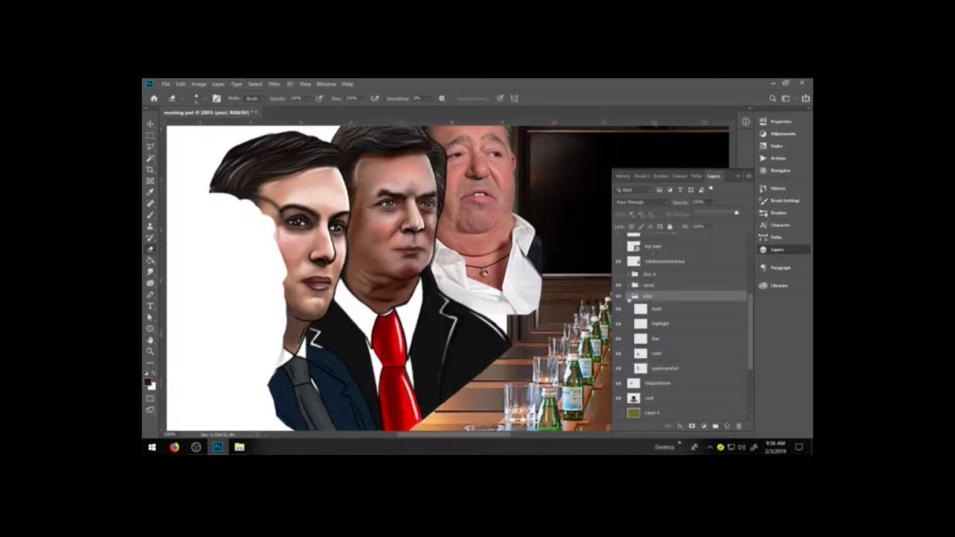
pyautogui.click(655, 285)
pyautogui.click(660, 296)
pyautogui.click(697, 214)
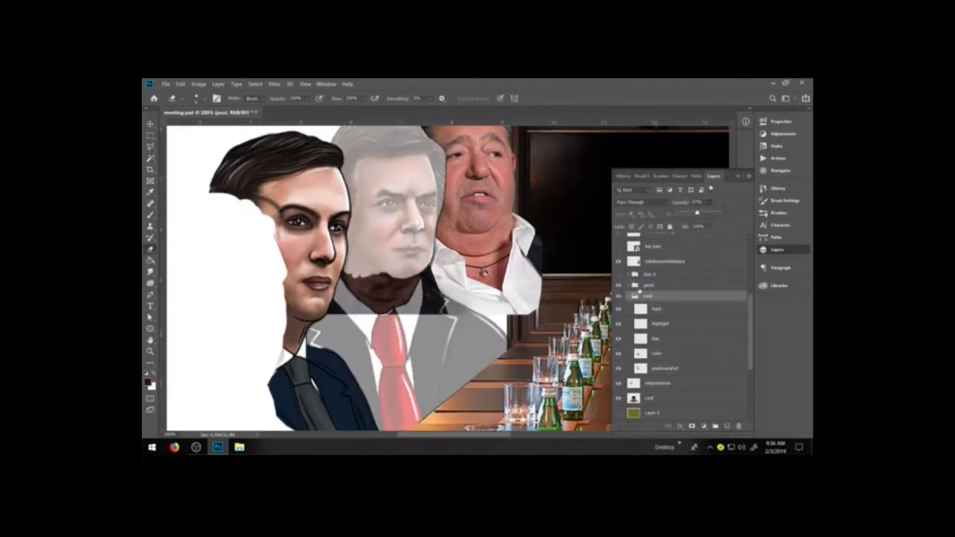
# Hide the jared group and erase the leftover neck and jacket area of the robgoldstone layer behind the faded paul figure.
pyautogui.click(619, 286)
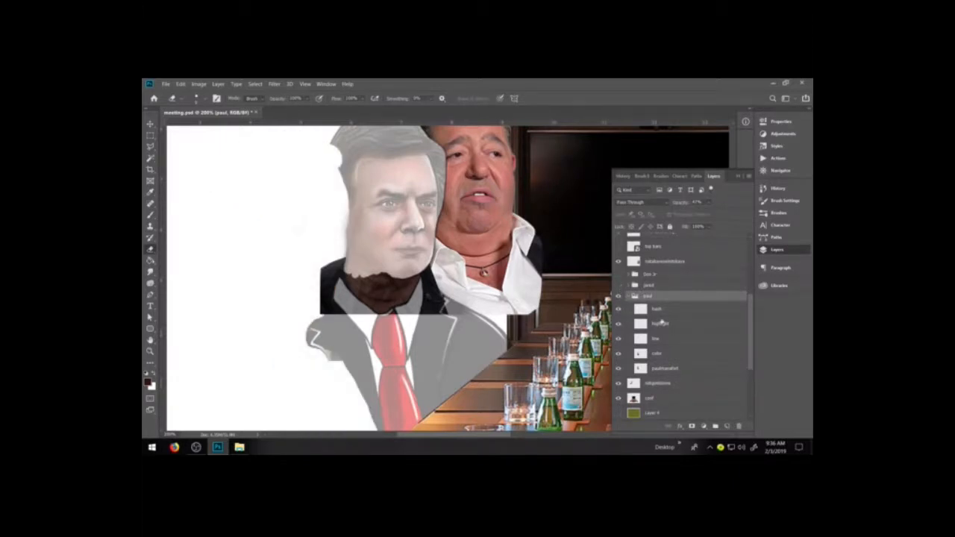
pyautogui.click(657, 384)
pyautogui.moveTo(337, 276)
pyautogui.mouseDown()
pyautogui.moveTo(328, 271)
pyautogui.moveTo(322, 293)
pyautogui.mouseUp()
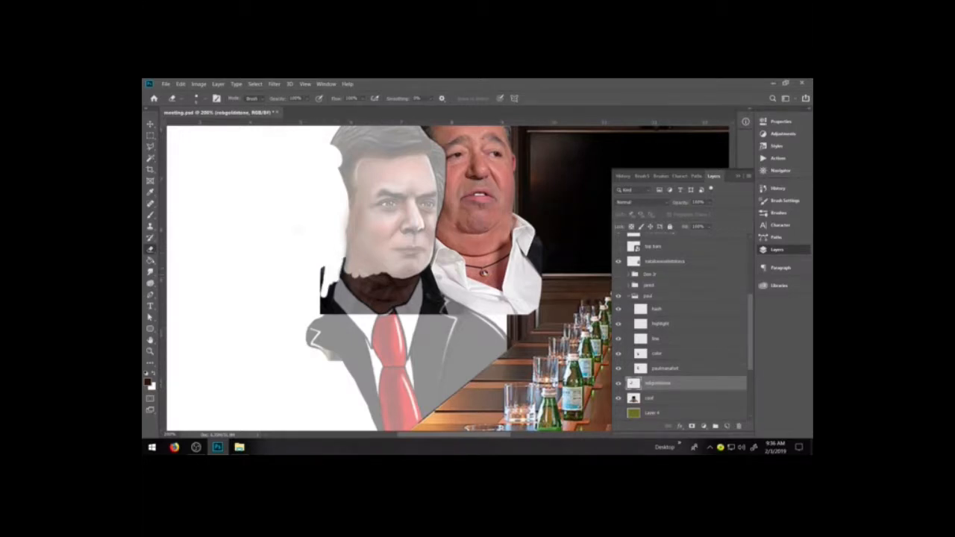
pyautogui.moveTo(339, 262)
pyautogui.mouseDown()
pyautogui.moveTo(333, 309)
pyautogui.moveTo(342, 287)
pyautogui.moveTo(431, 294)
pyautogui.moveTo(408, 305)
pyautogui.moveTo(418, 288)
pyautogui.moveTo(427, 300)
pyautogui.moveTo(411, 316)
pyautogui.moveTo(416, 308)
pyautogui.moveTo(406, 309)
pyautogui.moveTo(428, 290)
pyautogui.moveTo(427, 301)
pyautogui.moveTo(404, 290)
pyautogui.moveTo(439, 296)
pyautogui.mouseUp()
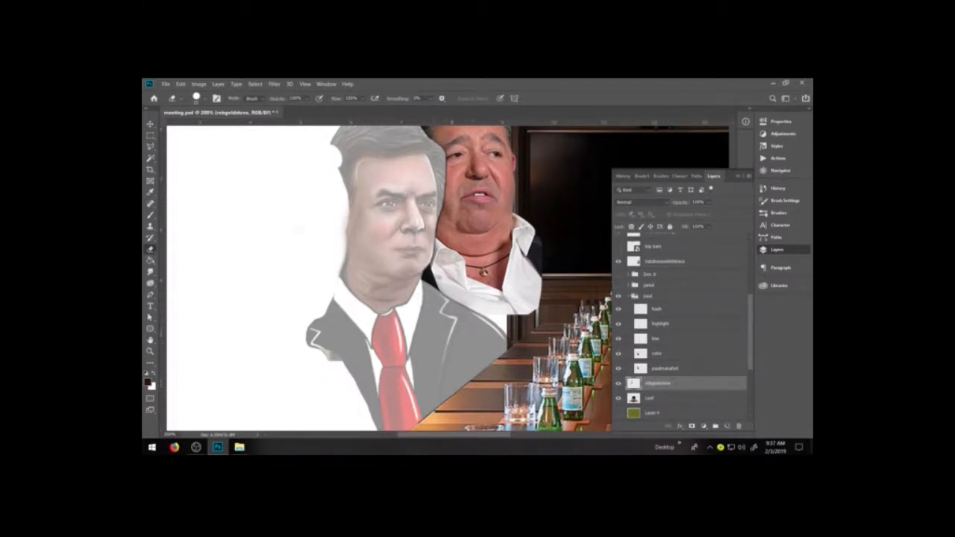
# Show the jared and Don Jr groups again and restore the paul group to 100% opacity.
pyautogui.click(618, 286)
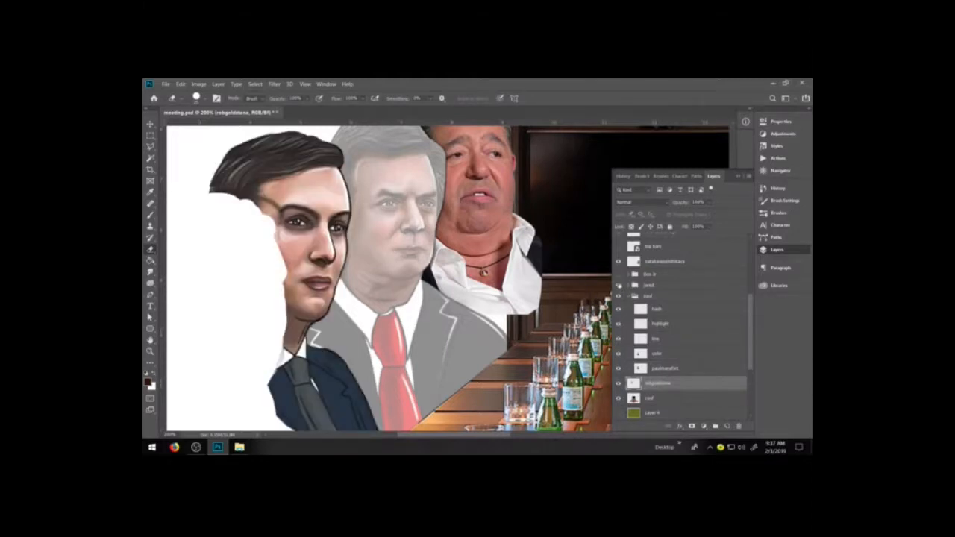
pyautogui.click(619, 275)
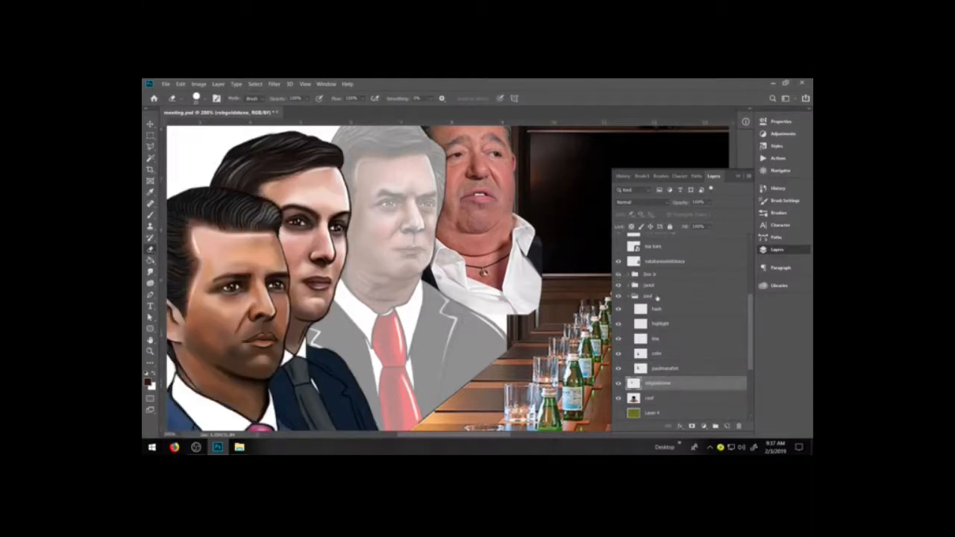
pyautogui.click(657, 296)
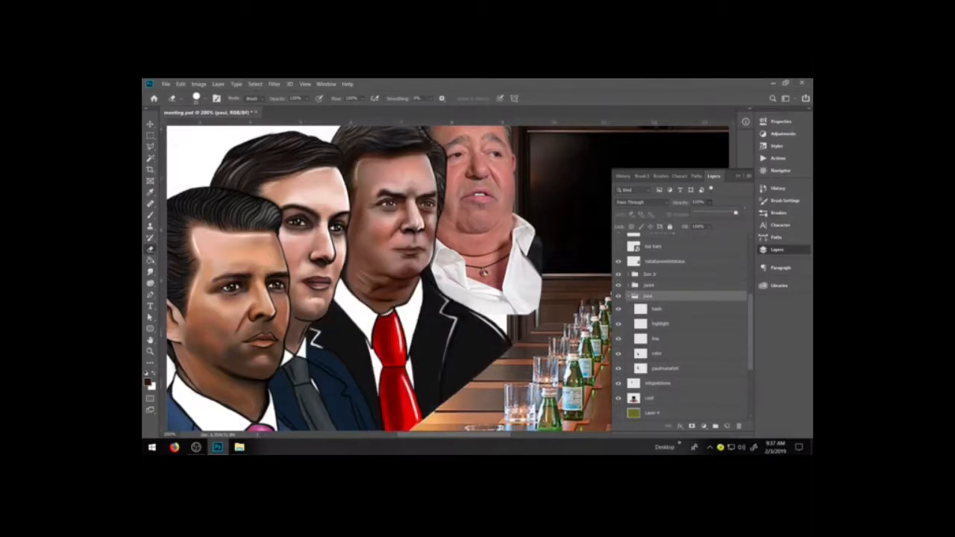
# Scale the robgoldstone photo layer down slightly with Free Transform.
pyautogui.press('space')
pyautogui.moveTo(546, 298); pyautogui.dragTo(477, 337)
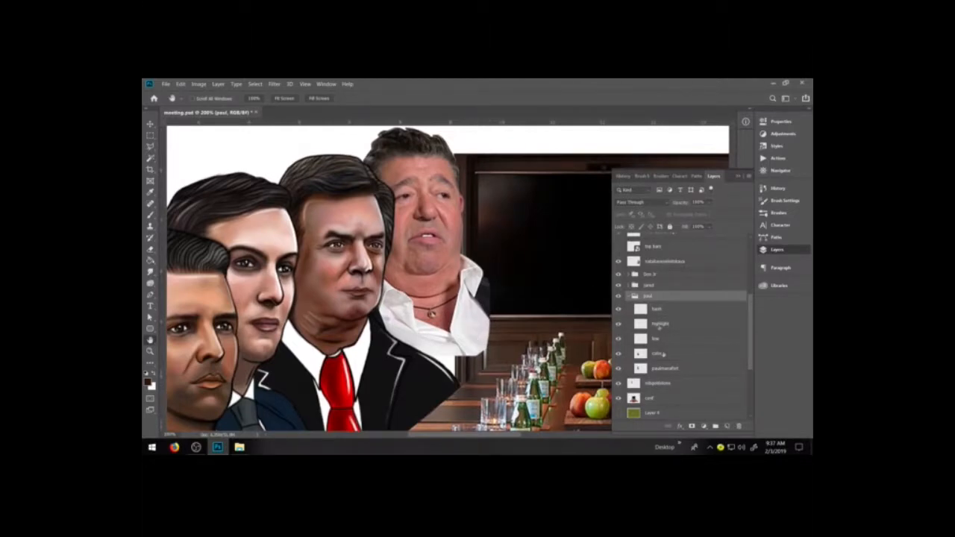
pyautogui.click(656, 384)
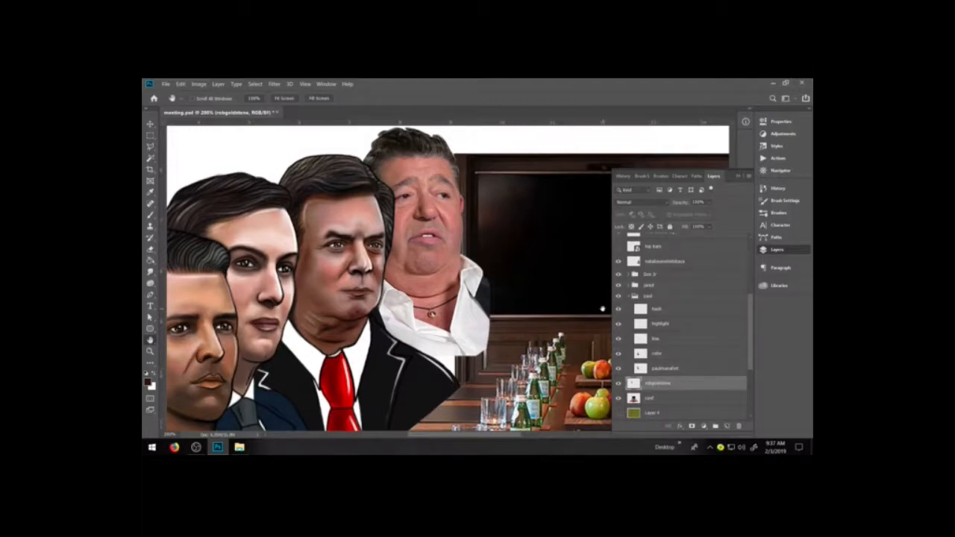
pyautogui.scroll(1, 603, 308)
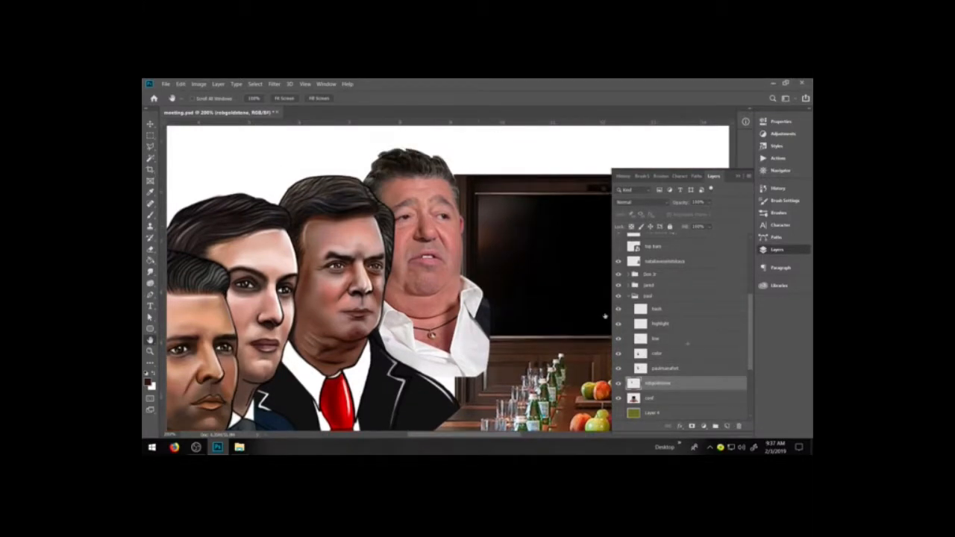
pyautogui.hotkey('ctrl', 't')
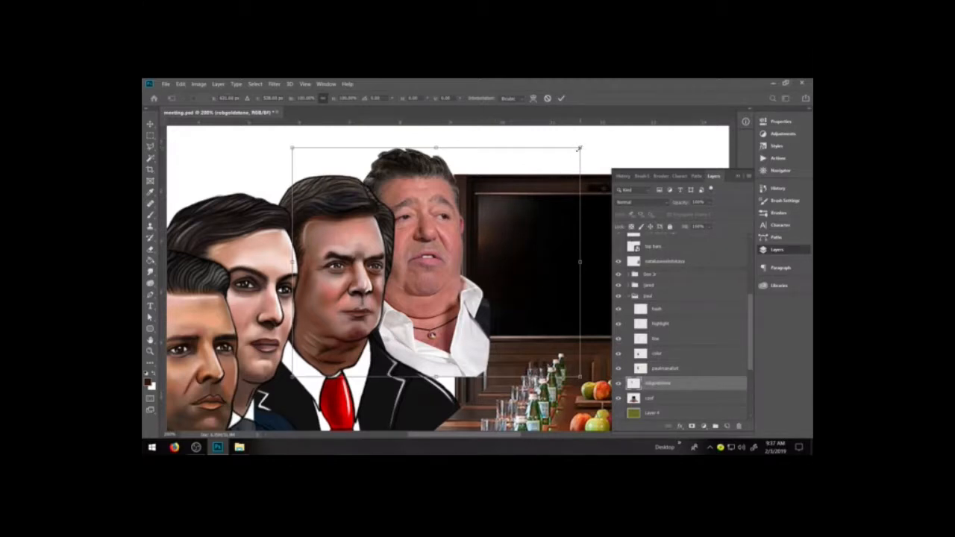
pyautogui.moveTo(580, 148); pyautogui.dragTo(569, 156)
pyautogui.press('Return')
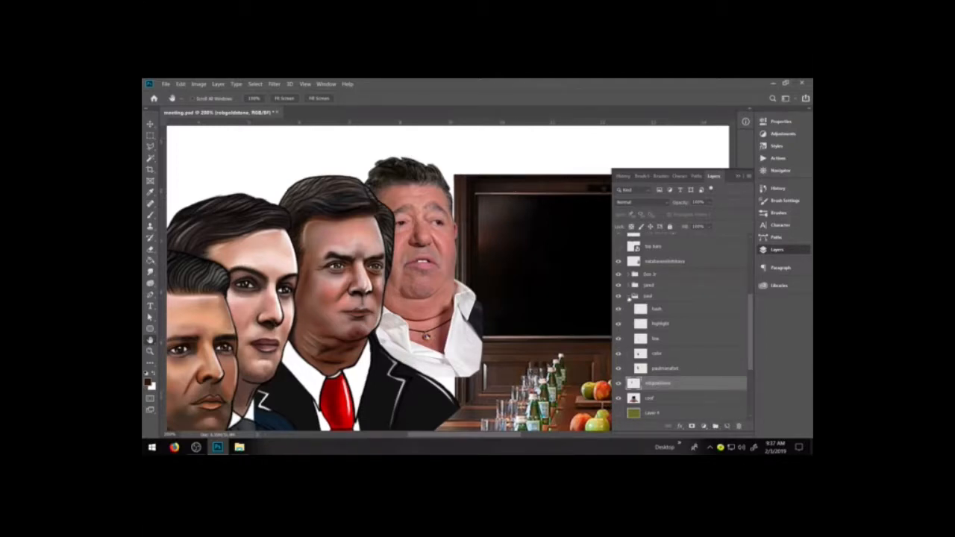
# Collapse the paul group and add two new layers named line and color above the robgoldstone layer.
pyautogui.click(628, 297)
pyautogui.scroll(-2, 690, 324)
pyautogui.click(727, 426)
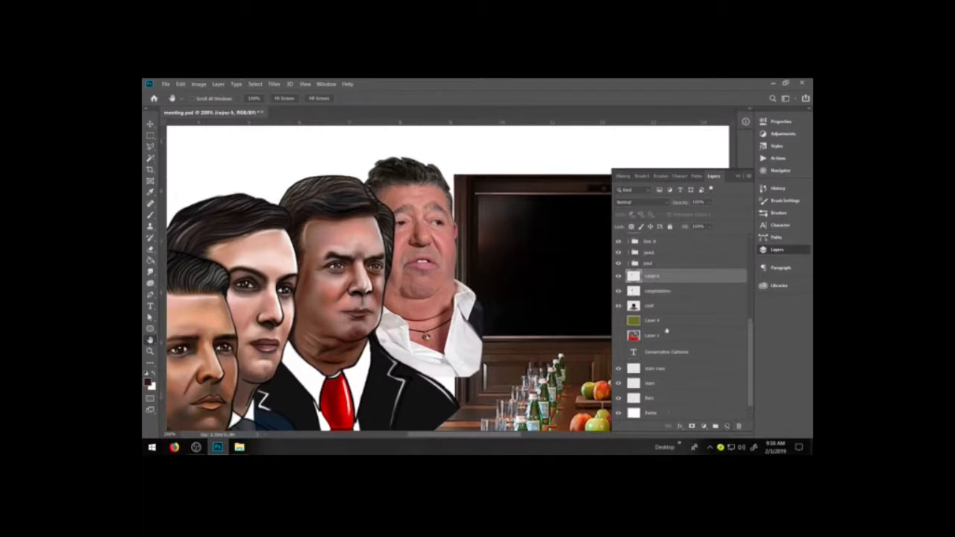
pyautogui.doubleClick(653, 277)
pyautogui.write('lev')
pyautogui.press('Return')
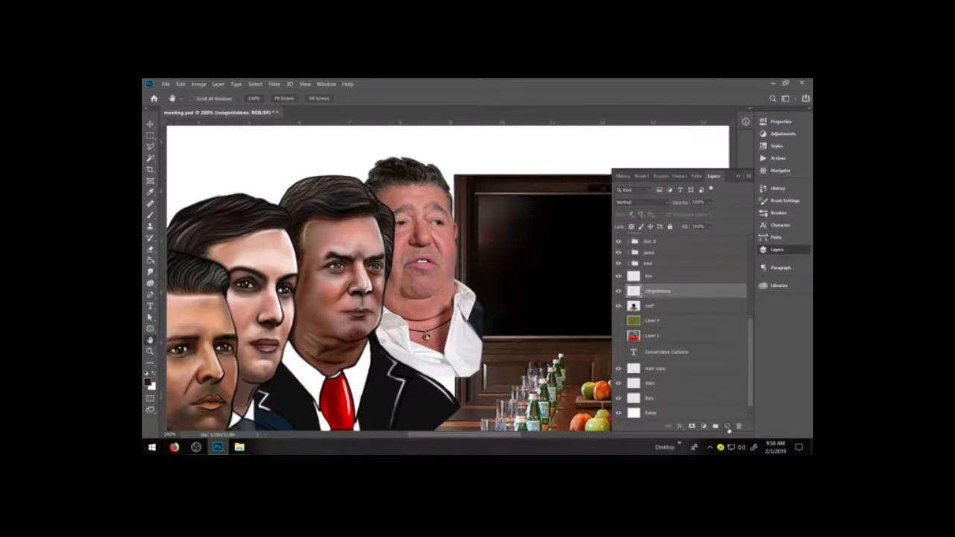
pyautogui.click(727, 426)
pyautogui.doubleClick(654, 291)
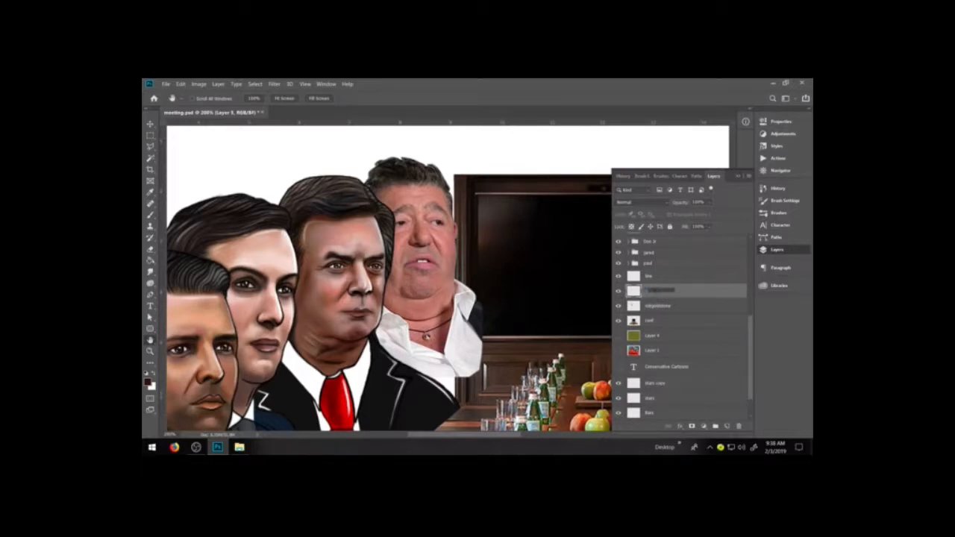
pyautogui.write('color')
# Add two more layers named highlight and hash above the line layer.
pyautogui.click(656, 277)
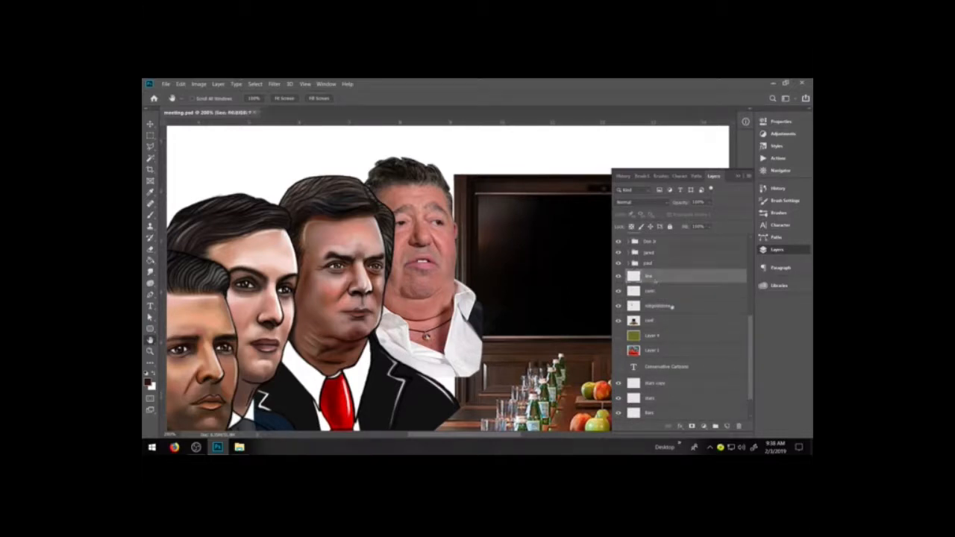
pyautogui.click(727, 426)
pyautogui.doubleClick(650, 280)
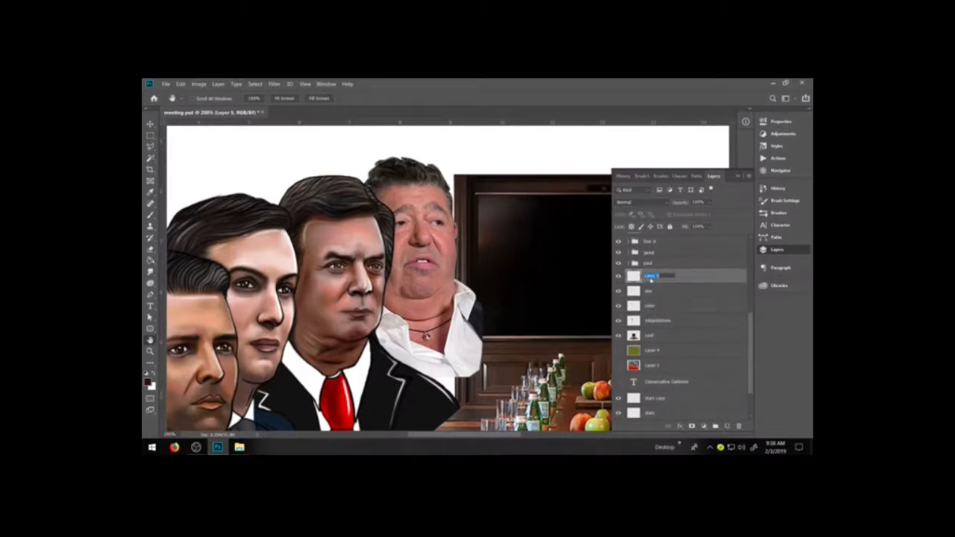
pyautogui.write('highlights')
pyautogui.press('Return')
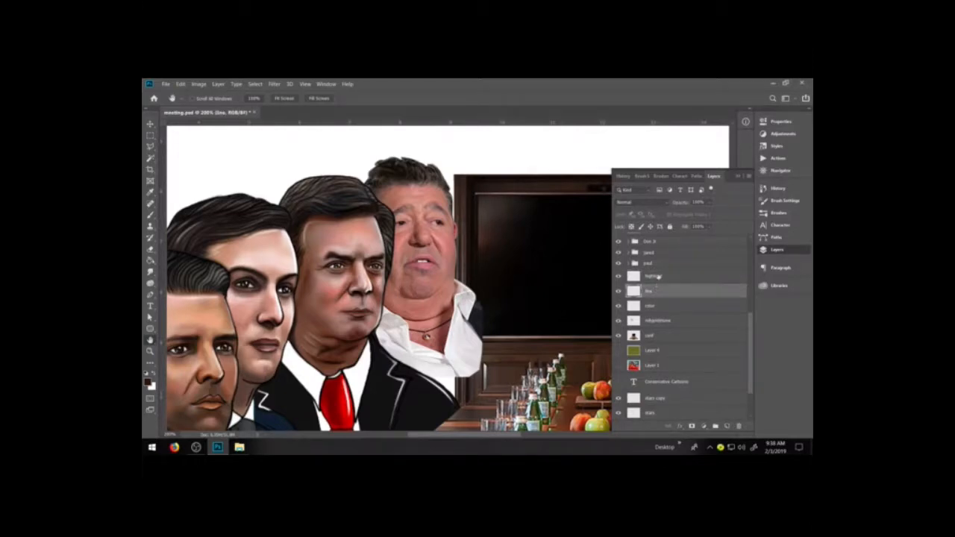
pyautogui.hotkey('ctrl', 'shift', 'alt', 'n')
pyautogui.doubleClick(653, 276)
pyautogui.write('hash')
pyautogui.press('Return')
# Combine the hash, highlight, line, color and robgoldstone layers into a new group named rob.
pyautogui.keyDown('shift'); pyautogui.click(660, 336); pyautogui.keyUp('shift')
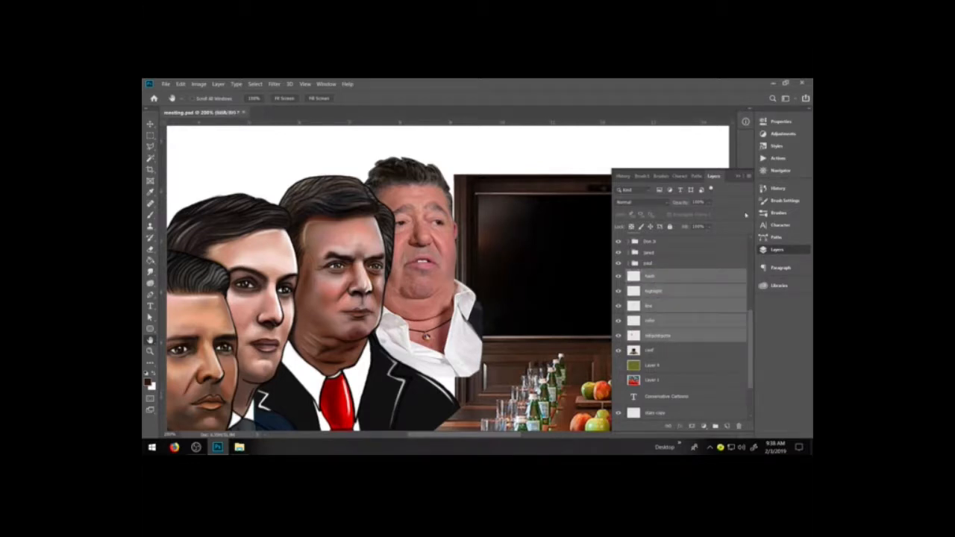
pyautogui.click(749, 176)
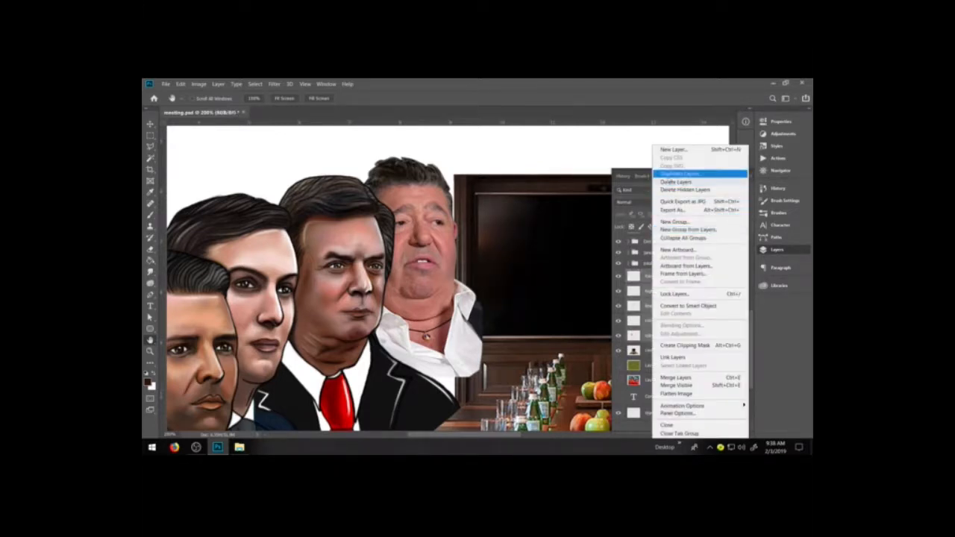
pyautogui.click(633, 193)
pyautogui.click(750, 177)
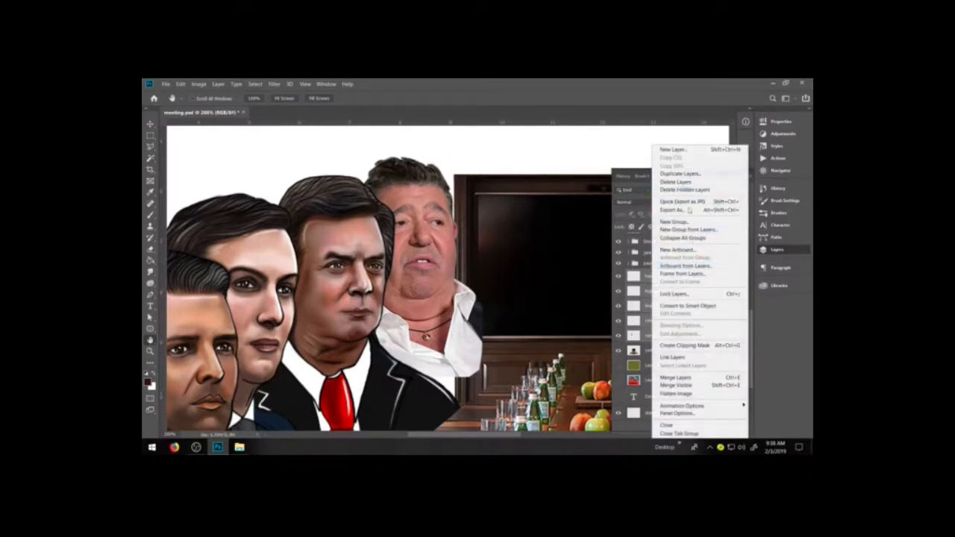
pyautogui.click(692, 229)
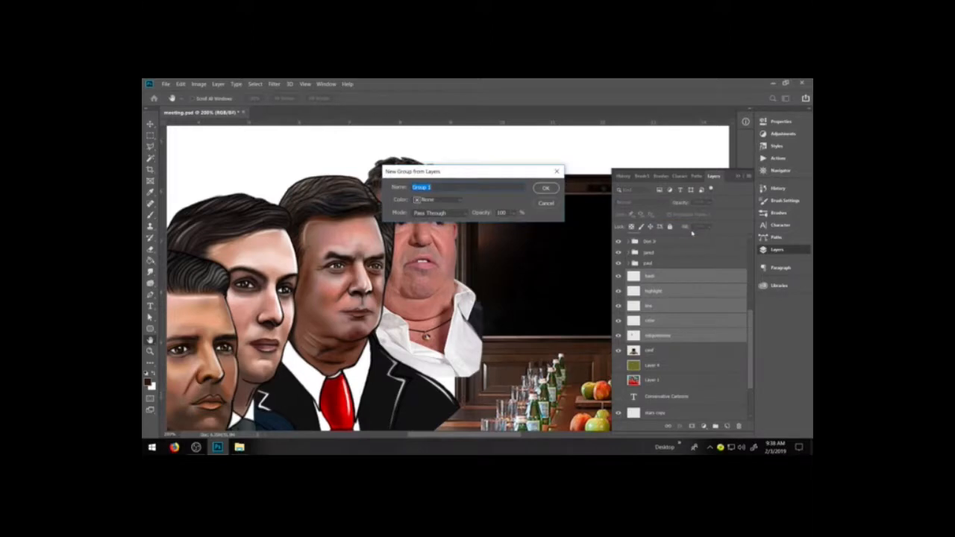
pyautogui.write('c')
pyautogui.click(547, 189)
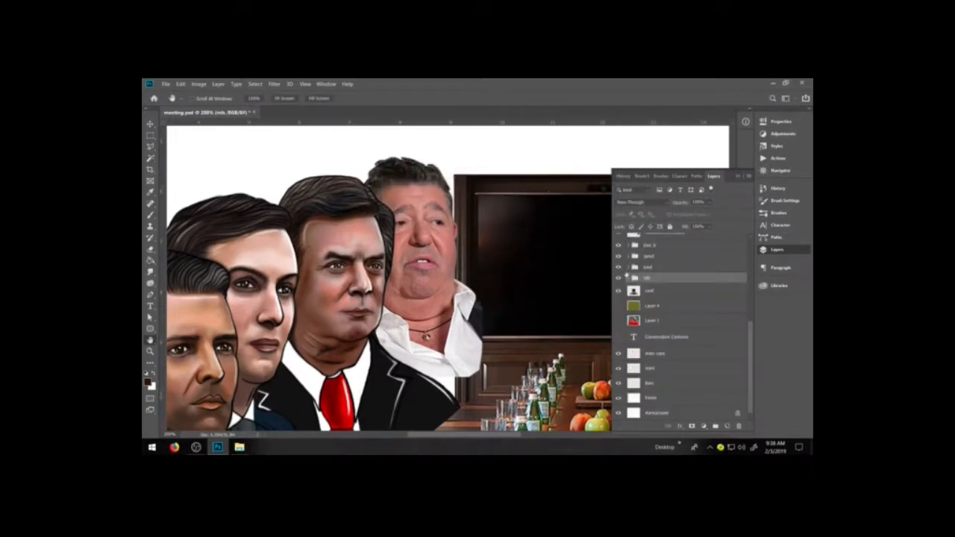
# Select the hash layer inside the paul group and set up a black brush from the saved presets for hatching.
pyautogui.click(629, 268)
pyautogui.click(668, 279)
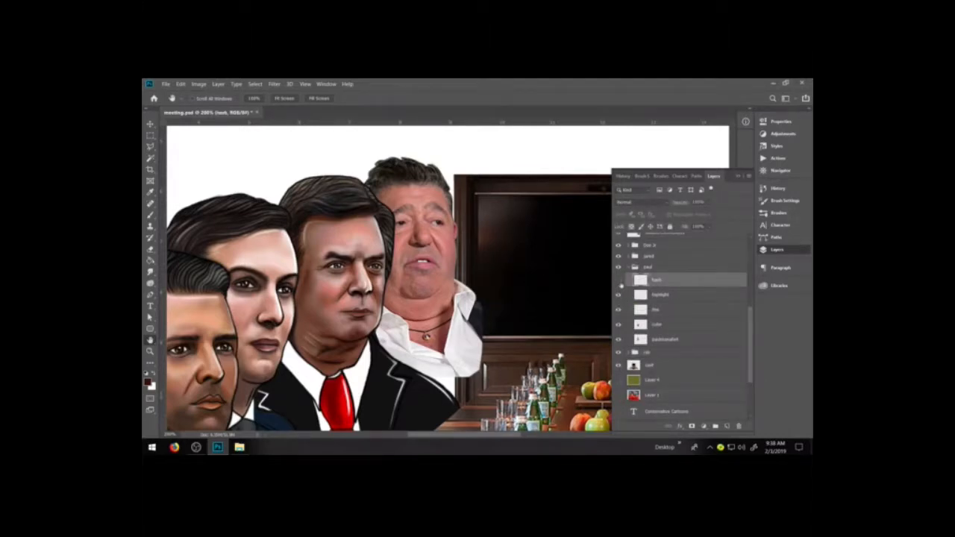
pyautogui.click(620, 282)
pyautogui.click(619, 282)
pyautogui.scroll(-5, 487, 324)
pyautogui.scroll(-4, 488, 324)
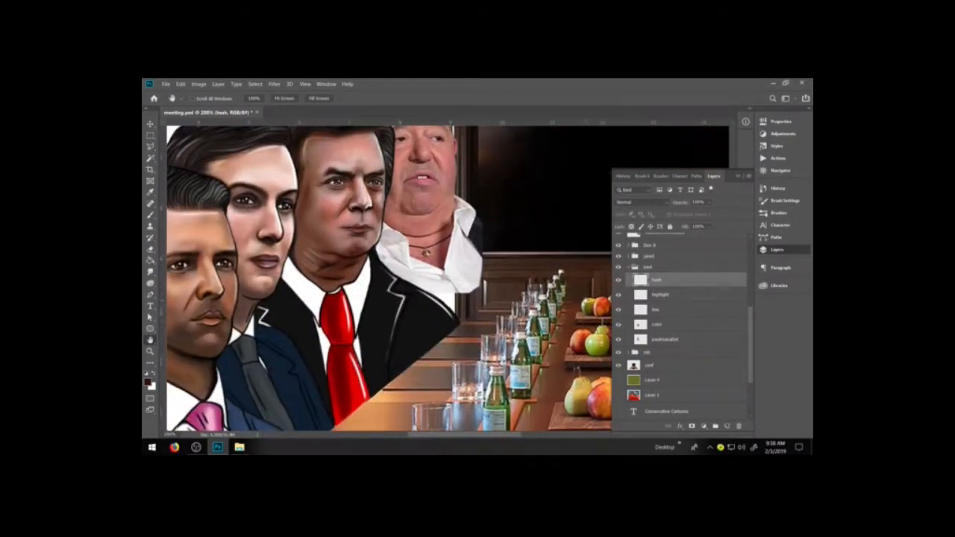
pyautogui.press('d')
pyautogui.press('b')
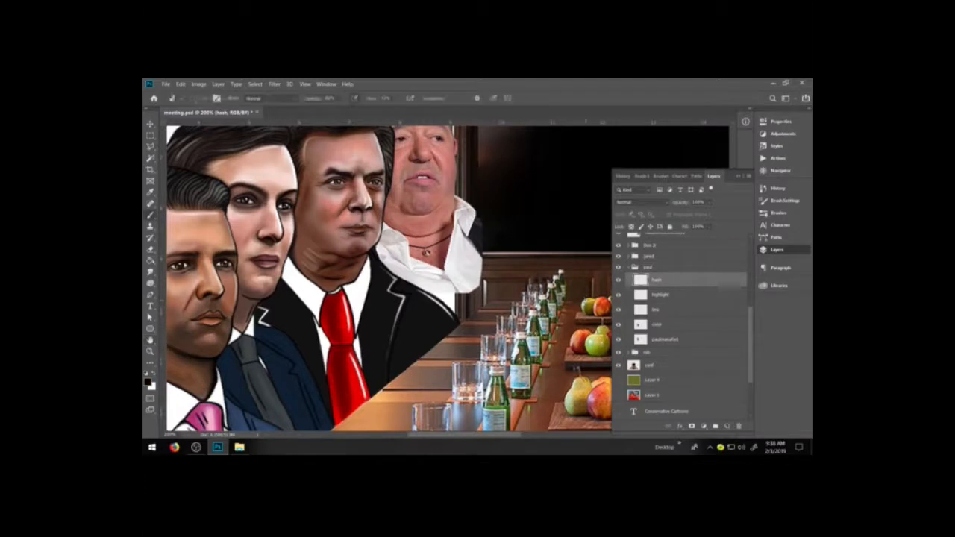
pyautogui.click(660, 176)
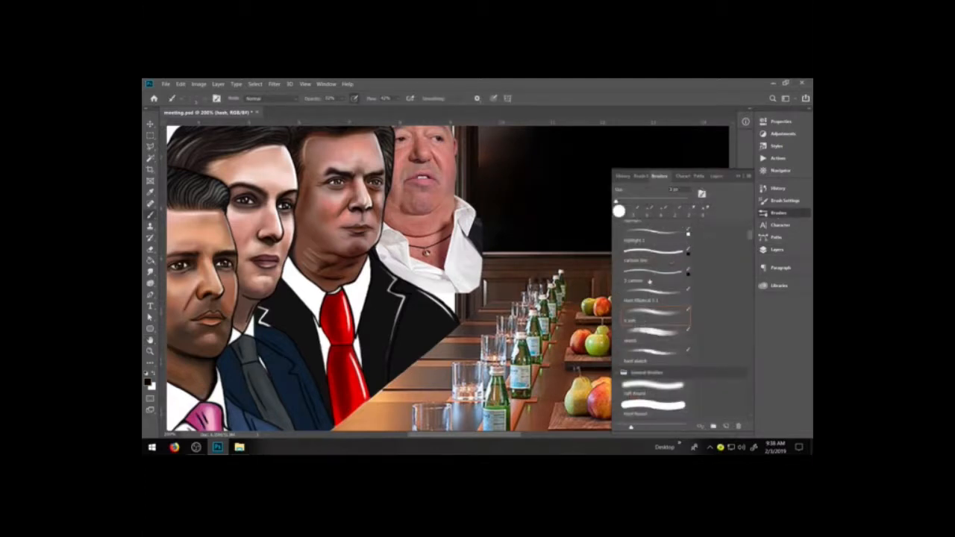
pyautogui.click(648, 279)
pyautogui.click(777, 249)
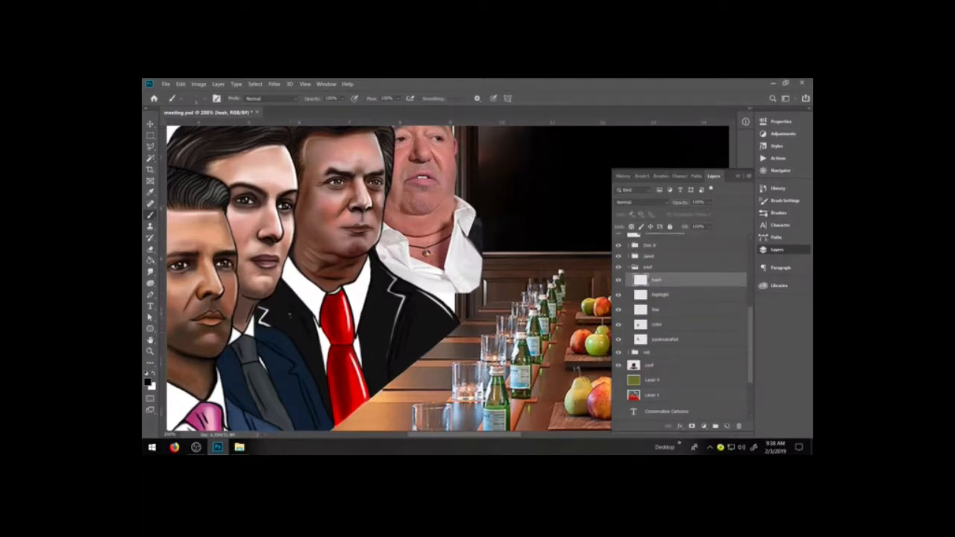
# Refine the hatch lines on the paul figure's black jacket using a smaller eraser on the hash layer.
pyautogui.press('e')
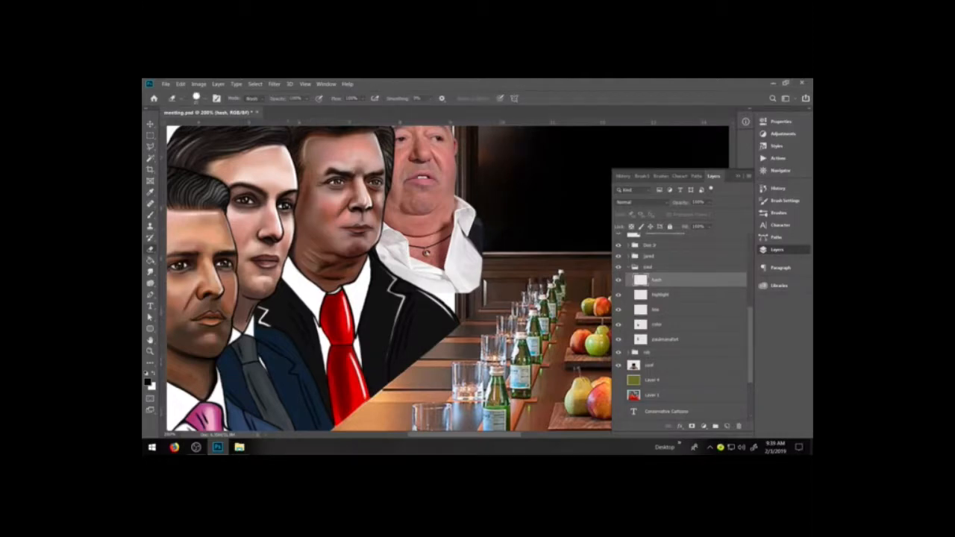
pyautogui.press('[')
pyautogui.press('[')
pyautogui.press('[')
pyautogui.press('[')
pyautogui.press('[')
pyautogui.press('[')
pyautogui.press('[')
pyautogui.press('[')
pyautogui.hotkey('ctrl', '+')
pyautogui.hotkey('ctrl', '+')
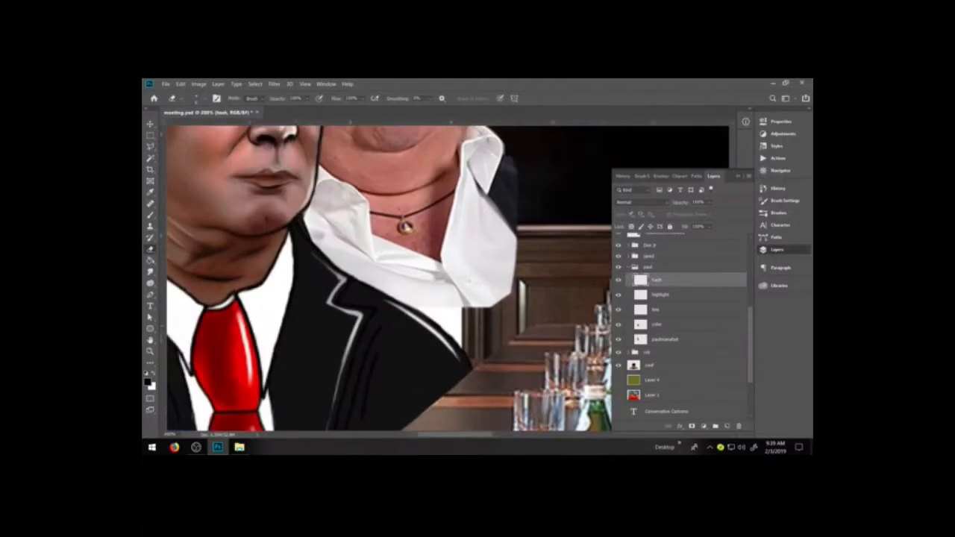
pyautogui.moveTo(352, 365); pyautogui.dragTo(412, 290)
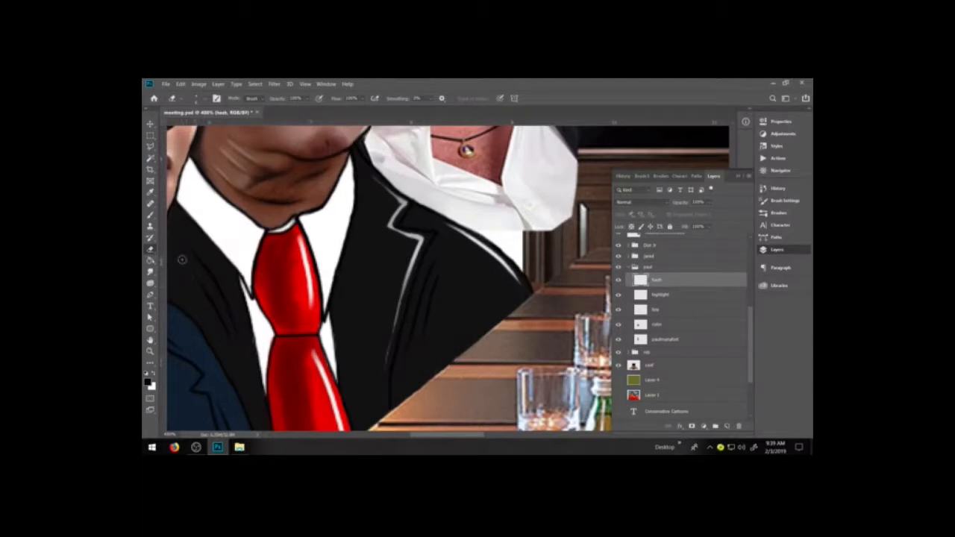
# Paint black hatch strokes down the shaded side of the red tie's upper and lower sections on the hash layer.
pyautogui.press('b')
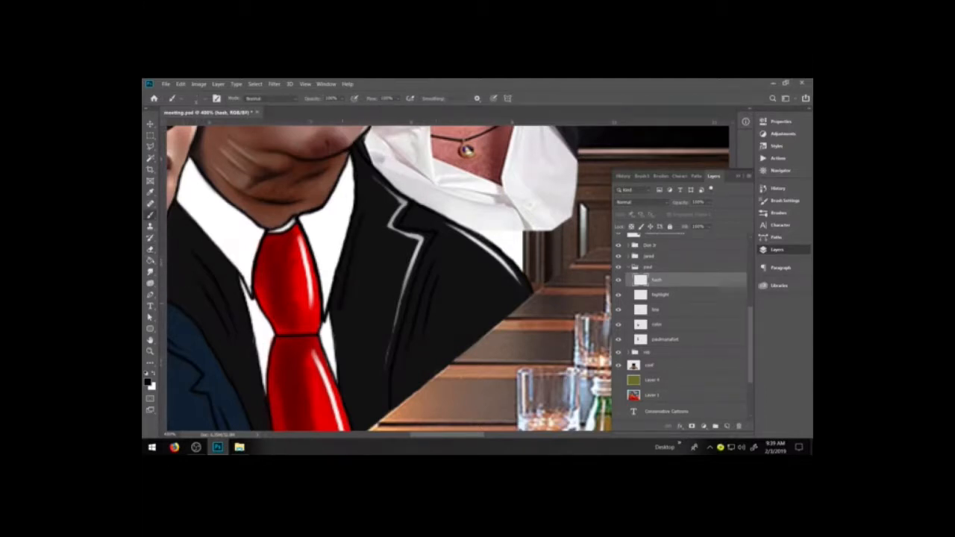
pyautogui.press('e')
pyautogui.press('h')
pyautogui.moveTo(343, 302); pyautogui.dragTo(428, 280)
pyautogui.press('b')
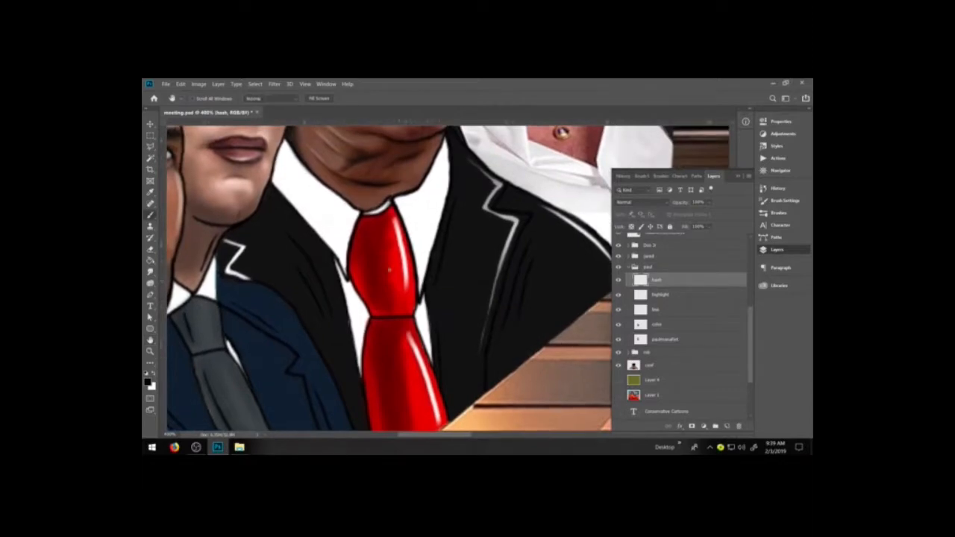
pyautogui.moveTo(371, 240); pyautogui.dragTo(378, 310)
pyautogui.moveTo(380, 345); pyautogui.dragTo(383, 424)
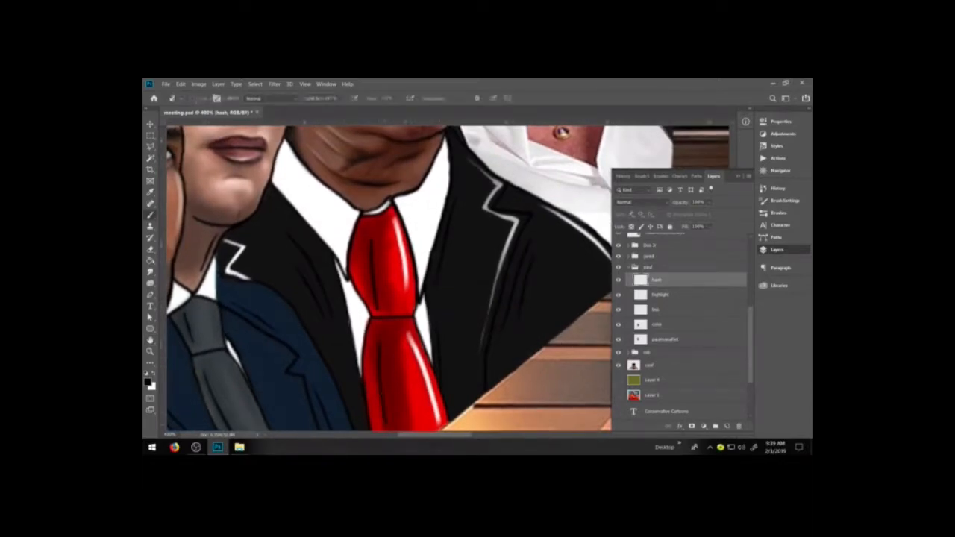
# Undo the last tie hatching, repaint finer black strokes on its upper and lower sections, and trim them with the eraser.
pyautogui.hotkey('ctrl', 'z')
pyautogui.hotkey('ctrl', 'z')
pyautogui.moveTo(364, 234); pyautogui.dragTo(373, 299)
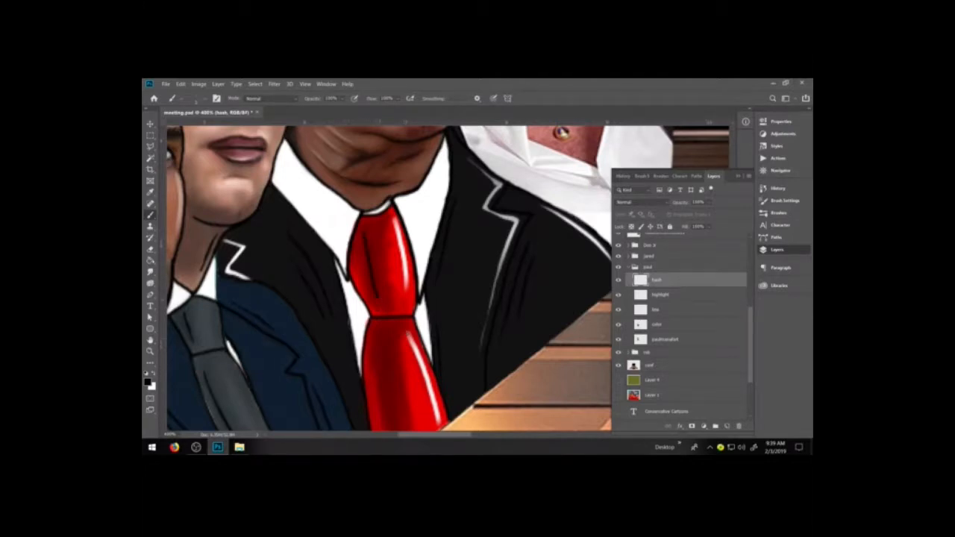
pyautogui.moveTo(380, 346); pyautogui.dragTo(387, 416)
pyautogui.press('e')
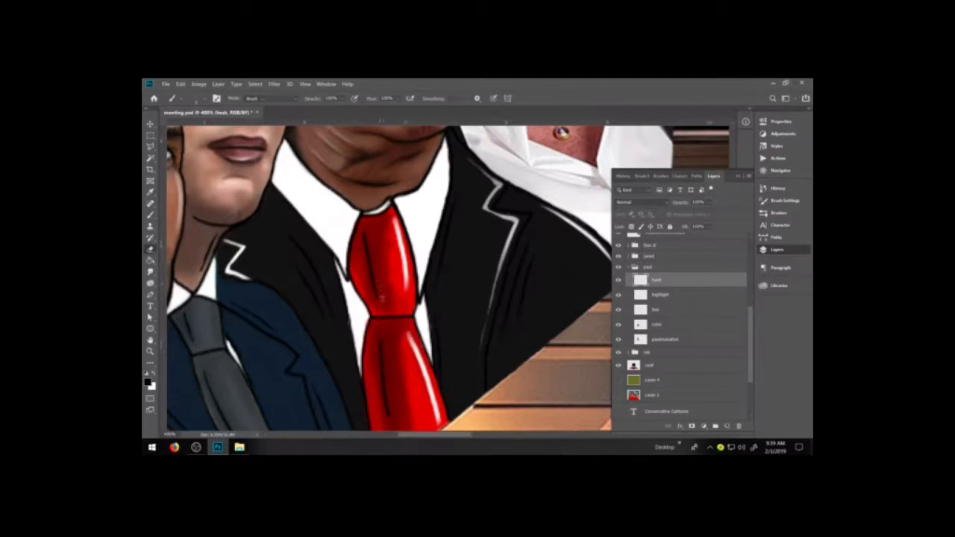
pyautogui.moveTo(368, 230); pyautogui.dragTo(373, 253)
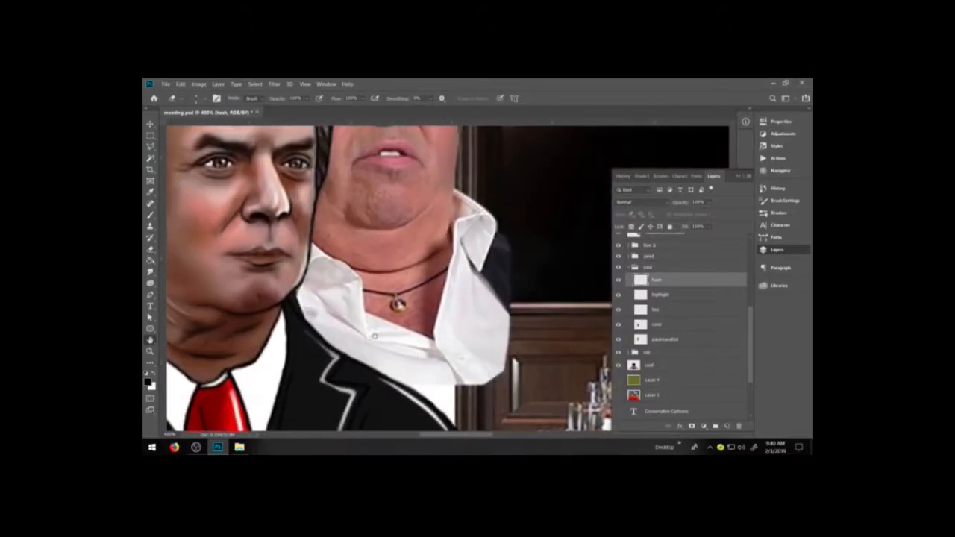
# Collapse the paul group, expand the rob group and hide the background photo layer beneath it.
pyautogui.press('h')
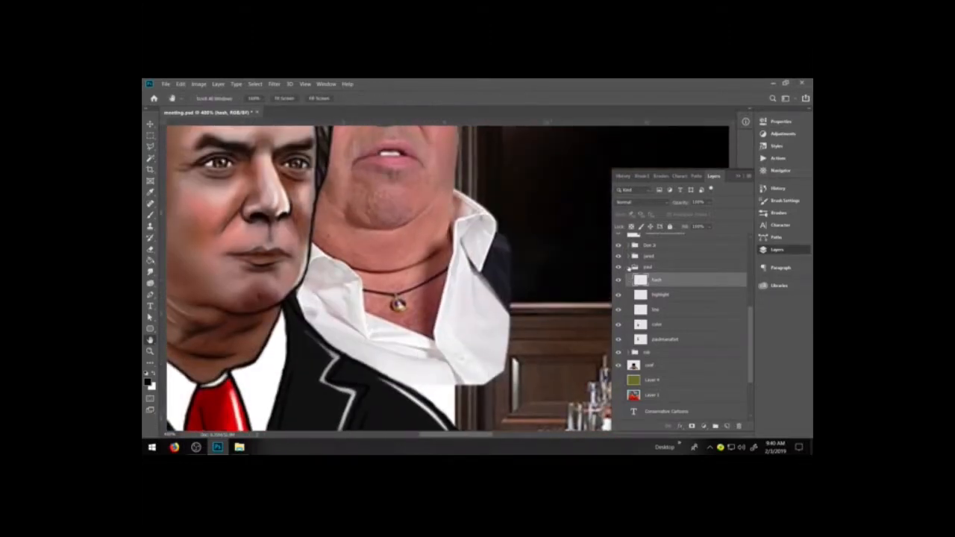
pyautogui.click(629, 267)
pyautogui.click(629, 277)
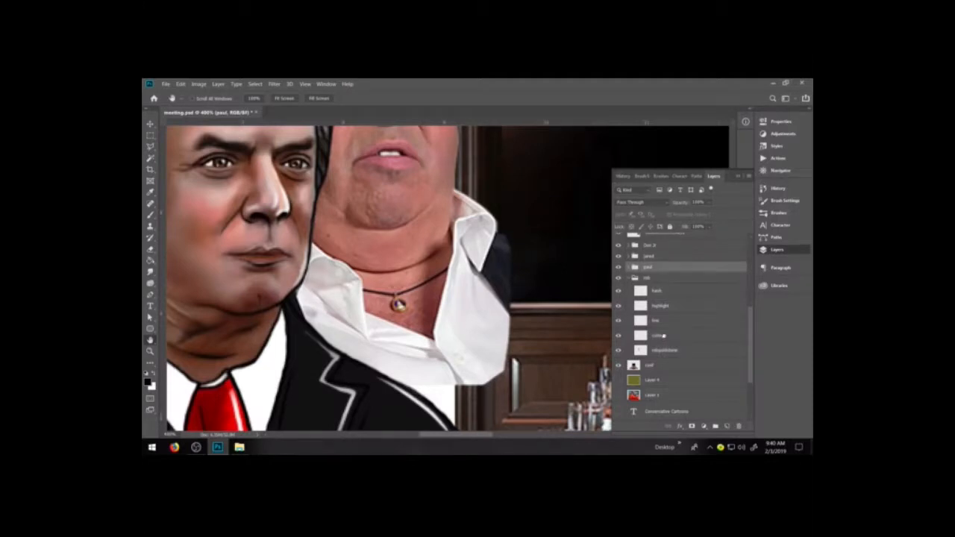
pyautogui.click(618, 366)
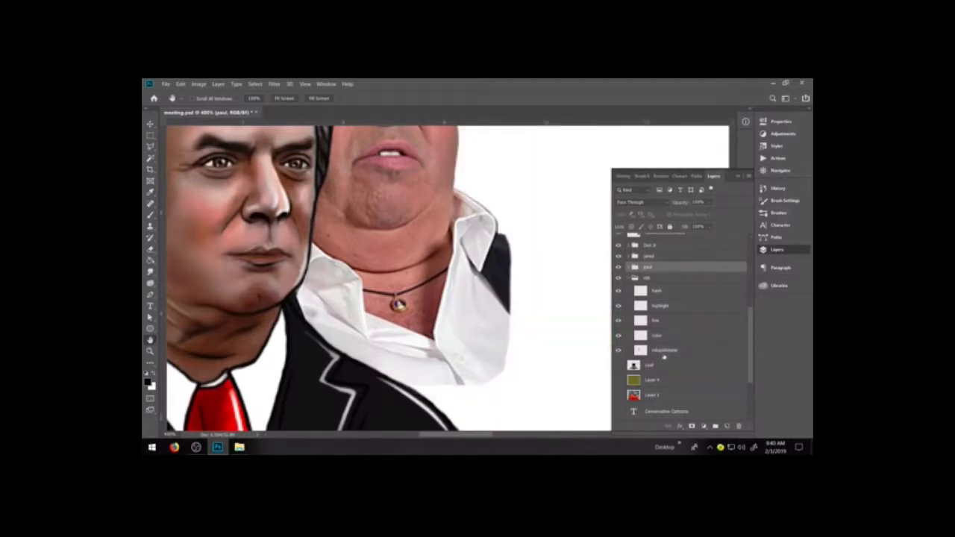
pyautogui.click(663, 322)
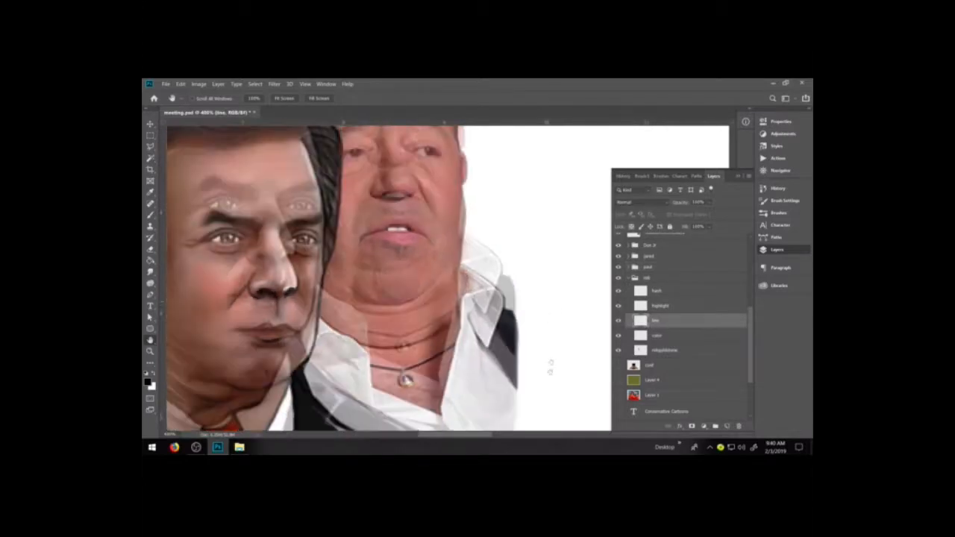
# Lower the opacity of the photo reference layer in the rob group to less than half for tracing.
pyautogui.scroll(5, 546, 306)
pyautogui.scroll(1, 539, 351)
pyautogui.press('b')
pyautogui.click(672, 350)
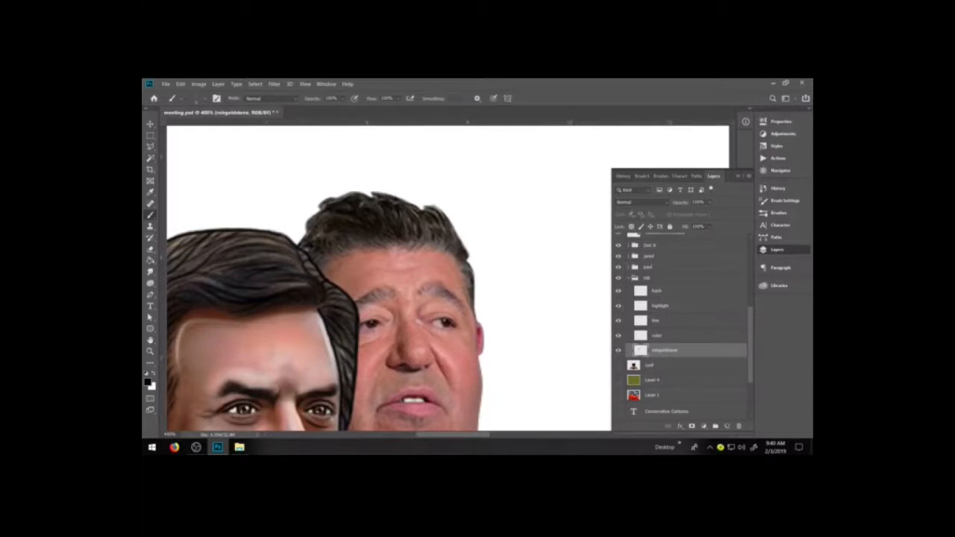
pyautogui.moveTo(719, 214); pyautogui.dragTo(696, 214)
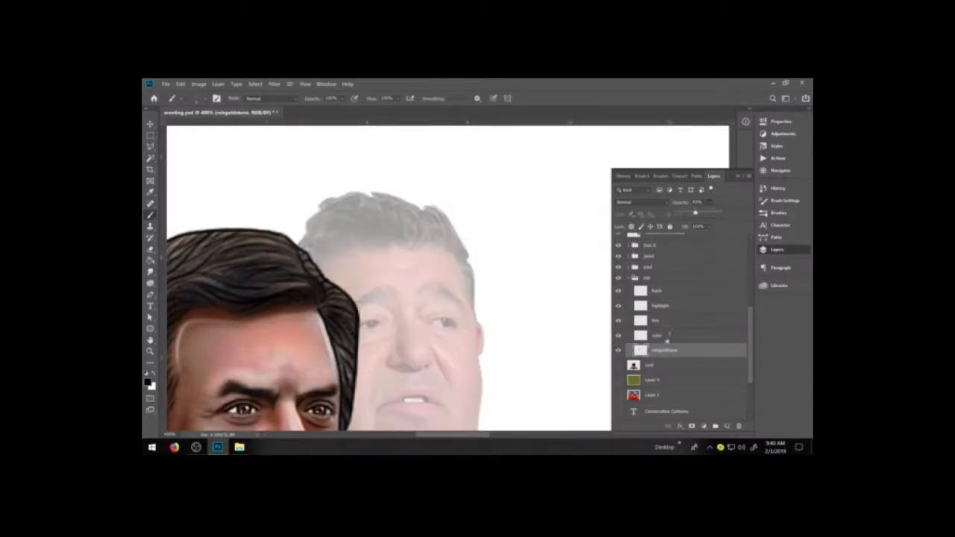
# Trace the rob figure's hair and ear outline in black on the rob group's line layer.
pyautogui.click(647, 322)
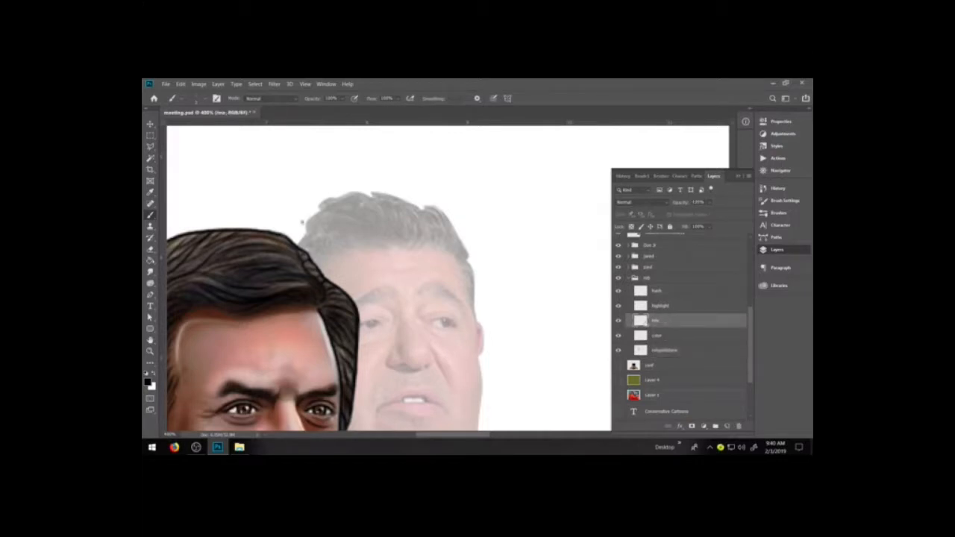
pyautogui.moveTo(297, 246)
pyautogui.mouseDown()
pyautogui.moveTo(324, 198)
pyautogui.moveTo(361, 192)
pyautogui.moveTo(438, 207)
pyautogui.moveTo(461, 236)
pyautogui.mouseUp()
pyautogui.hotkey('ctrl', 'z')
pyautogui.hotkey('ctrl', 'z')
pyautogui.moveTo(443, 212)
pyautogui.mouseDown()
pyautogui.moveTo(469, 262)
pyautogui.moveTo(482, 358)
pyautogui.moveTo(498, 313)
pyautogui.moveTo(503, 233)
pyautogui.mouseUp()
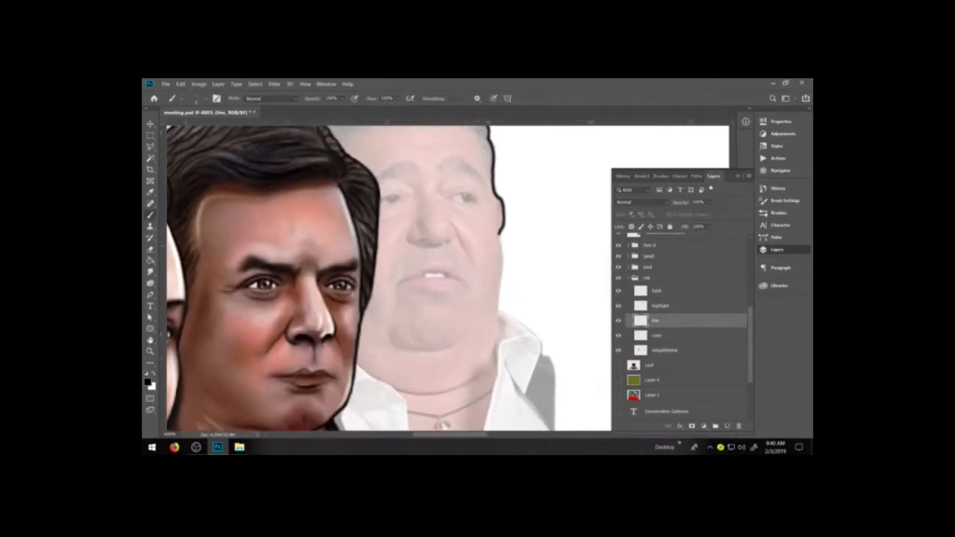
# Enable pressure-controlled brush opacity and trace the rob figure's cheek outline from the ear down to the collar.
pyautogui.moveTo(495, 207); pyautogui.dragTo(495, 357)
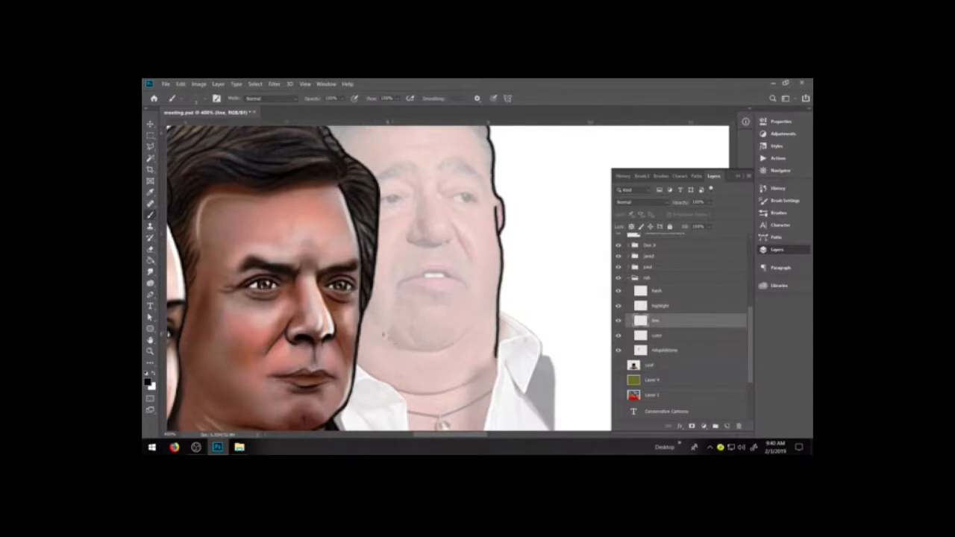
pyautogui.hotkey('ctrl', 'z')
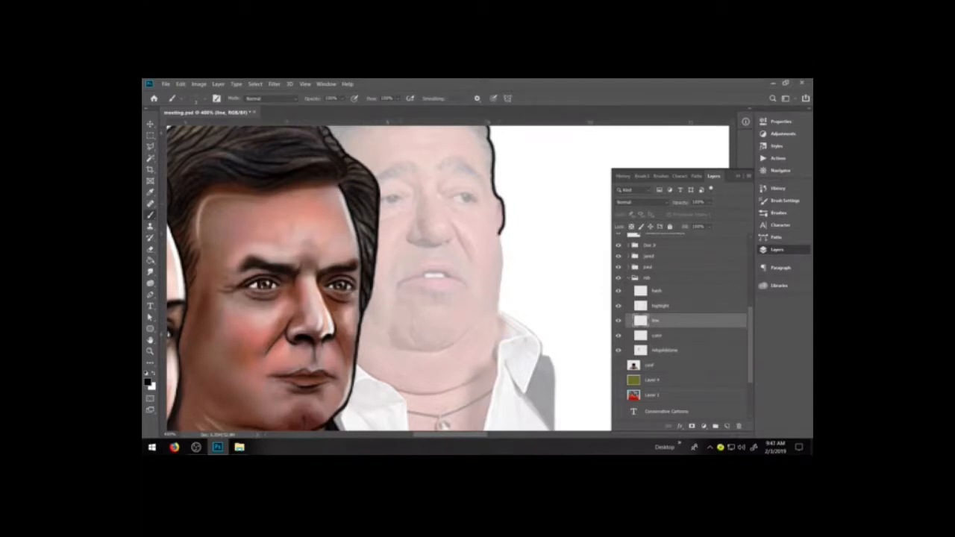
pyautogui.click(354, 98)
pyautogui.moveTo(494, 203)
pyautogui.mouseDown()
pyautogui.moveTo(505, 269)
pyautogui.moveTo(497, 345)
pyautogui.mouseUp()
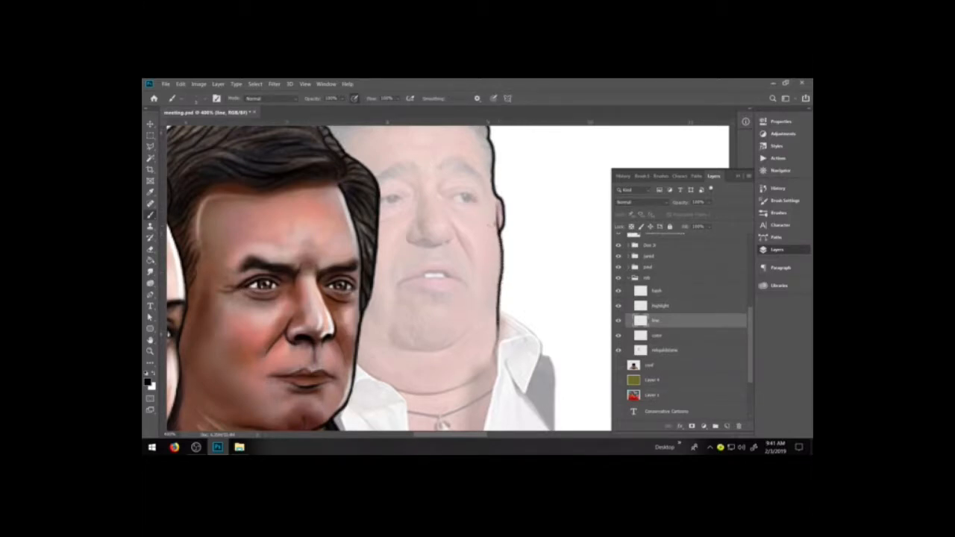
pyautogui.moveTo(500, 218); pyautogui.dragTo(499, 207)
pyautogui.moveTo(397, 348)
pyautogui.mouseDown()
pyautogui.moveTo(452, 347)
pyautogui.moveTo(485, 317)
pyautogui.mouseUp()
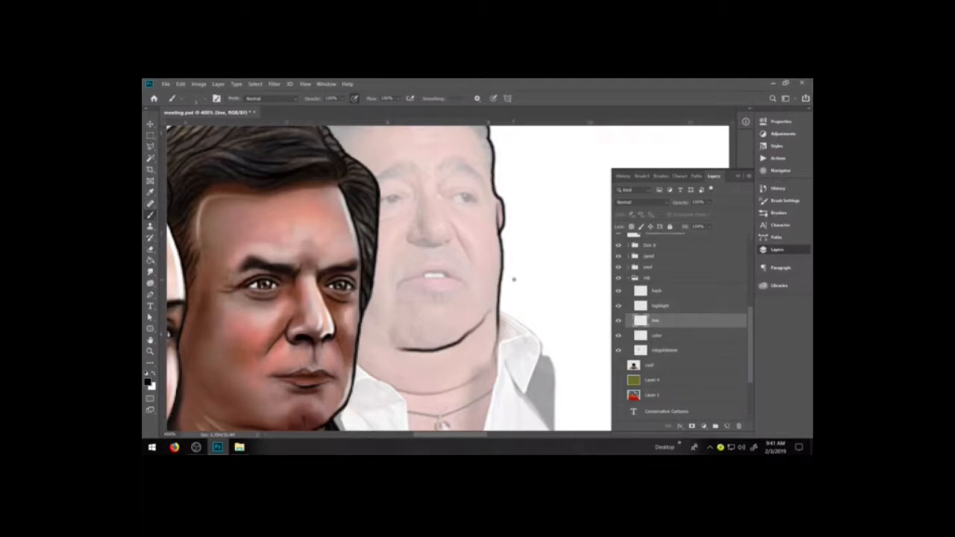
pyautogui.hotkey('ctrl', 'z')
pyautogui.moveTo(395, 349)
pyautogui.mouseDown()
pyautogui.moveTo(432, 350)
pyautogui.moveTo(469, 331)
pyautogui.mouseUp()
pyautogui.hotkey('ctrl', 'z')
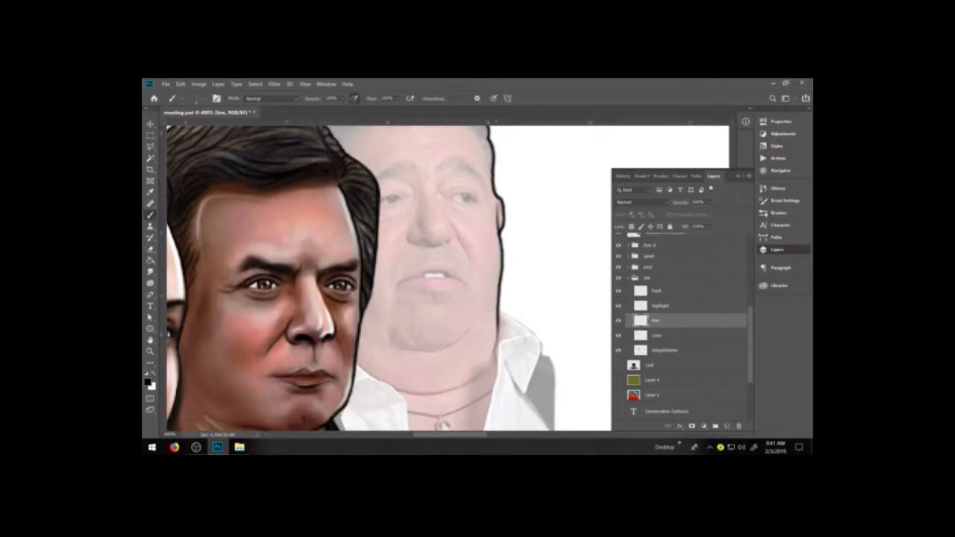
pyautogui.moveTo(397, 349)
pyautogui.mouseDown()
pyautogui.moveTo(458, 340)
pyautogui.moveTo(485, 314)
pyautogui.moveTo(496, 279)
pyautogui.mouseUp()
pyautogui.moveTo(370, 324); pyautogui.dragTo(395, 343)
pyautogui.hotkey('ctrl', 'z')
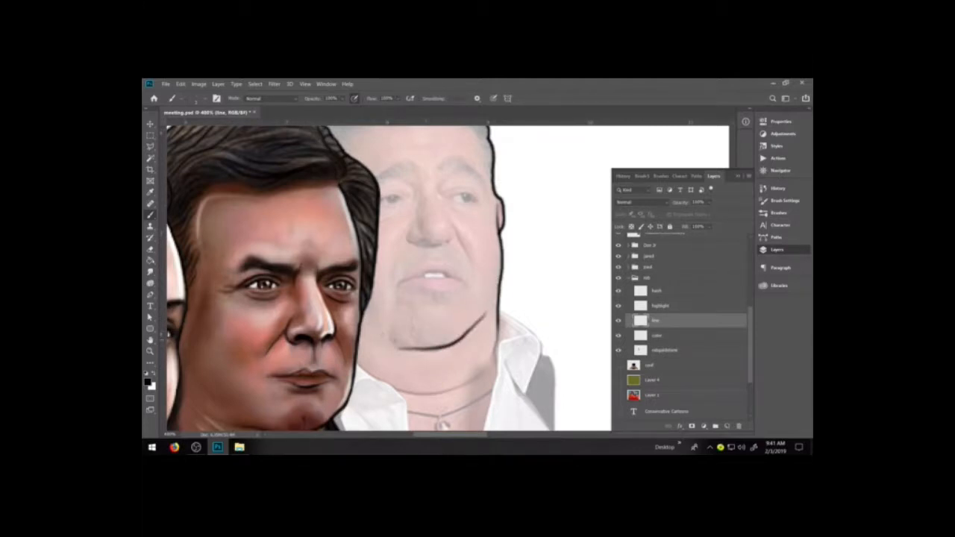
pyautogui.moveTo(371, 324); pyautogui.dragTo(390, 345)
pyautogui.hotkey('ctrl', 'z')
pyautogui.hotkey('ctrl', 'z')
pyautogui.hotkey('ctrl', 'z')
pyautogui.moveTo(381, 330)
pyautogui.mouseDown()
pyautogui.moveTo(426, 351)
pyautogui.moveTo(470, 330)
pyautogui.mouseUp()
pyautogui.hotkey('ctrl', 'z')
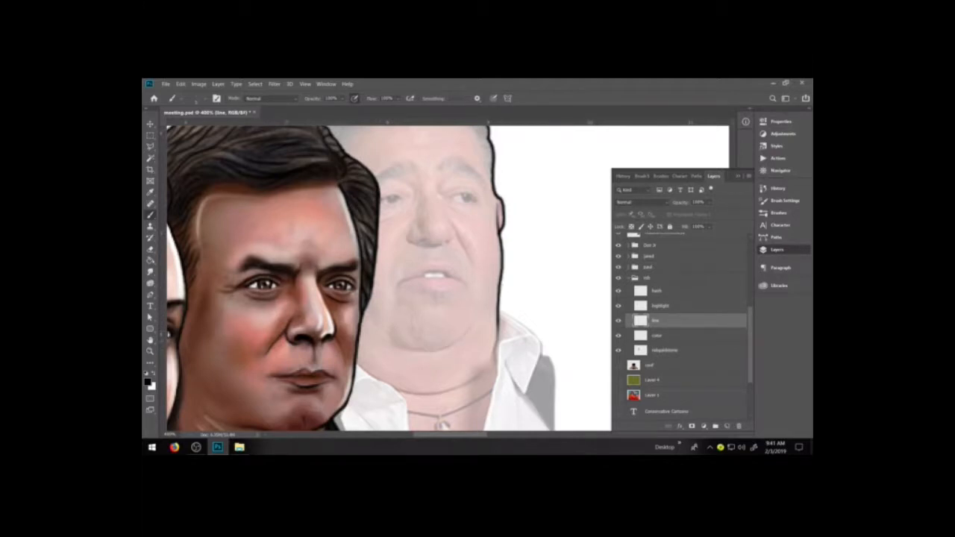
pyautogui.moveTo(374, 326)
pyautogui.mouseDown()
pyautogui.moveTo(396, 345)
pyautogui.moveTo(436, 350)
pyautogui.moveTo(493, 306)
pyautogui.mouseUp()
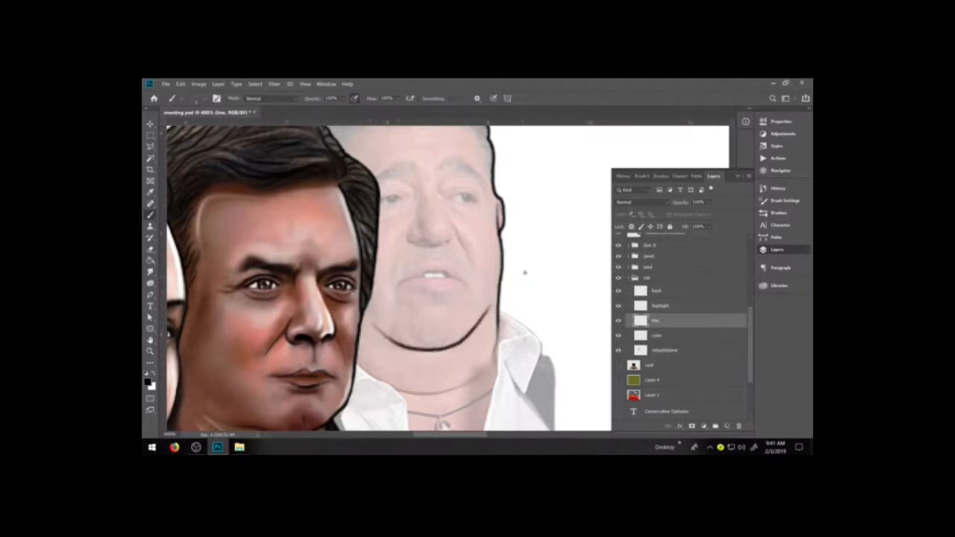
pyautogui.hotkey('ctrl', 'z')
# Draw the curved crease under the rob figure's chin from one side of the jaw to the other.
pyautogui.moveTo(374, 323)
pyautogui.mouseDown()
pyautogui.moveTo(401, 346)
pyautogui.moveTo(455, 349)
pyautogui.moveTo(479, 318)
pyautogui.mouseUp()
pyautogui.hotkey('ctrl', 'z')
pyautogui.hotkey('ctrl', 'z')
pyautogui.moveTo(451, 349); pyautogui.dragTo(482, 315)
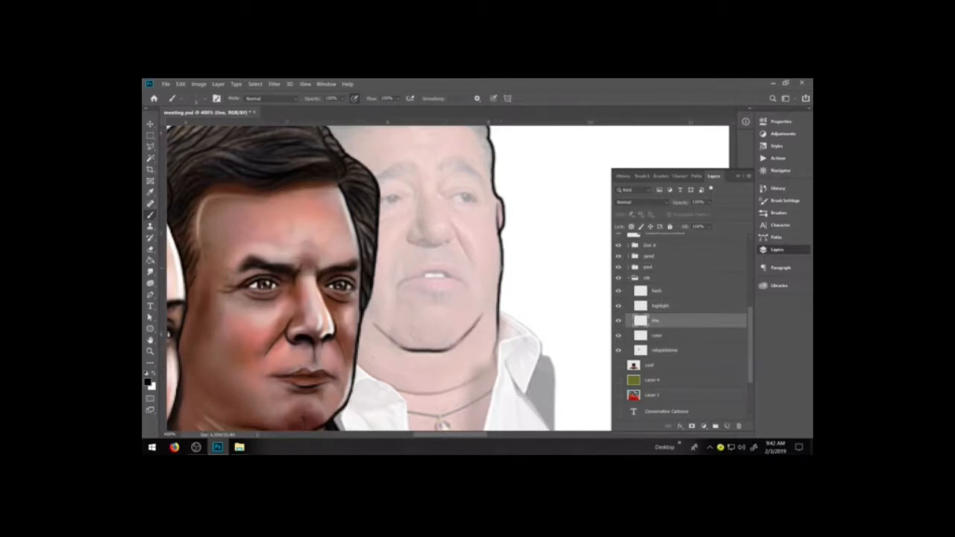
# Draw the two smile folds running from the rob figure's nostrils down toward the mouth corners.
pyautogui.moveTo(452, 222); pyautogui.dragTo(470, 267)
pyautogui.hotkey('ctrl', 'z')
pyautogui.moveTo(450, 223); pyautogui.dragTo(476, 272)
pyautogui.moveTo(409, 224); pyautogui.dragTo(382, 280)
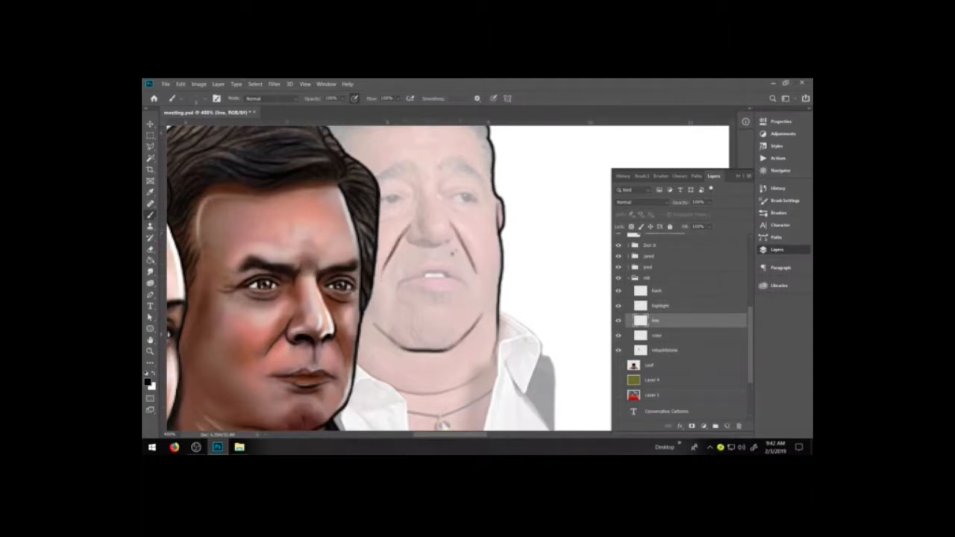
# Outline the rob figure's nostrils and nose base, and add the bridge lines between the eyes.
pyautogui.moveTo(438, 255); pyautogui.dragTo(469, 278)
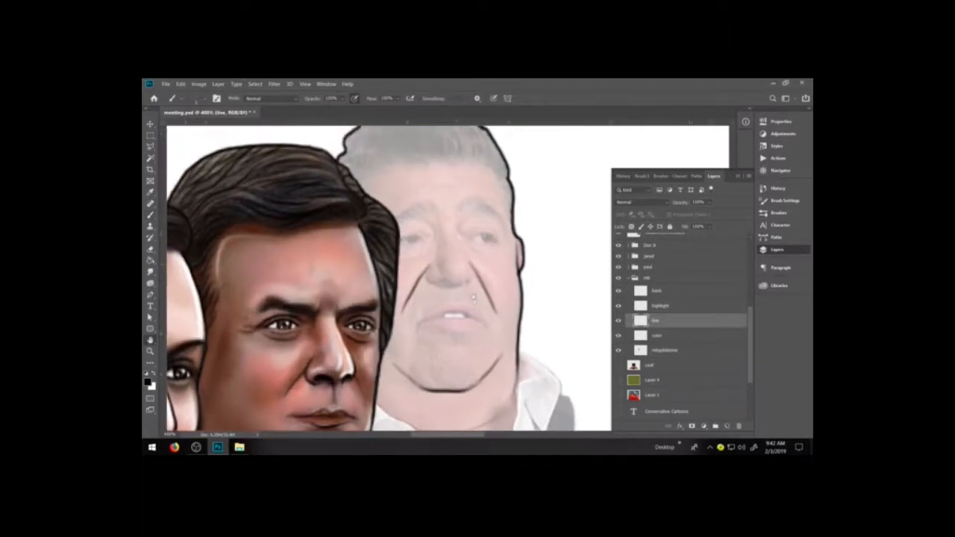
pyautogui.press('b')
pyautogui.moveTo(431, 263)
pyautogui.mouseDown()
pyautogui.moveTo(474, 279)
pyautogui.moveTo(470, 270)
pyautogui.moveTo(475, 283)
pyautogui.moveTo(436, 261)
pyautogui.moveTo(459, 236)
pyautogui.moveTo(462, 247)
pyautogui.moveTo(429, 222)
pyautogui.mouseUp()
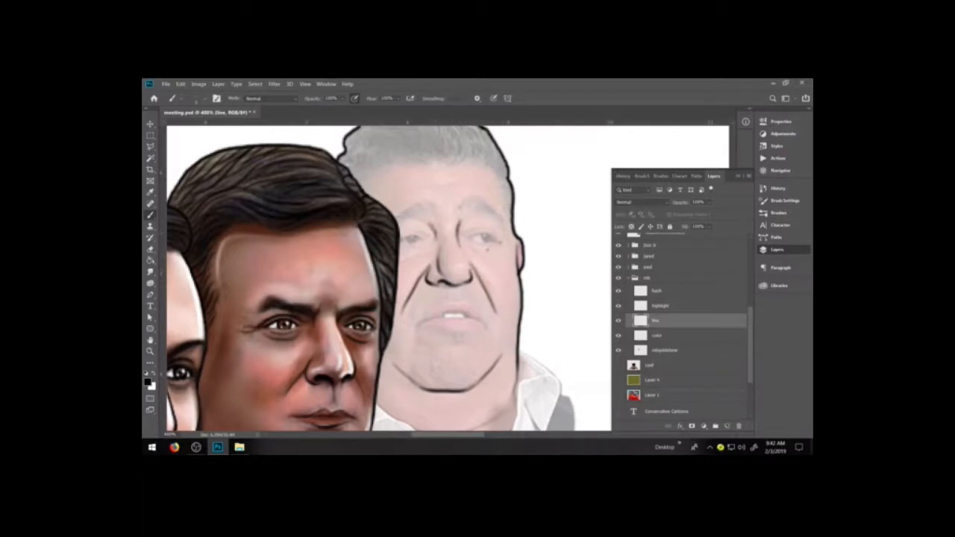
pyautogui.moveTo(472, 251); pyautogui.dragTo(484, 279)
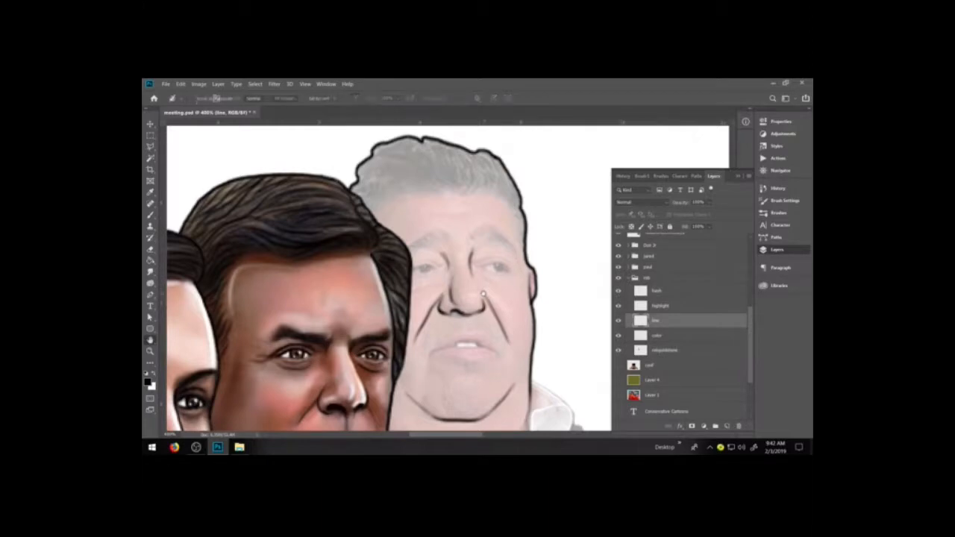
# Draw the rob figure's mouth line from corner to corner and the upper lip's edge above the teeth.
pyautogui.hotkey('ctrl', '+')
pyautogui.hotkey('ctrl', '+')
pyautogui.hotkey('ctrl', '+')
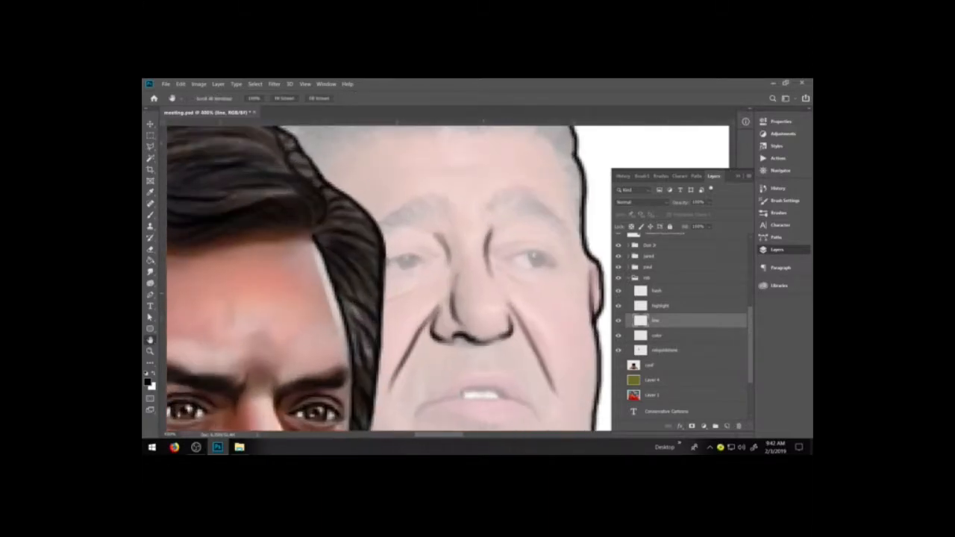
pyautogui.moveTo(438, 416); pyautogui.dragTo(421, 312)
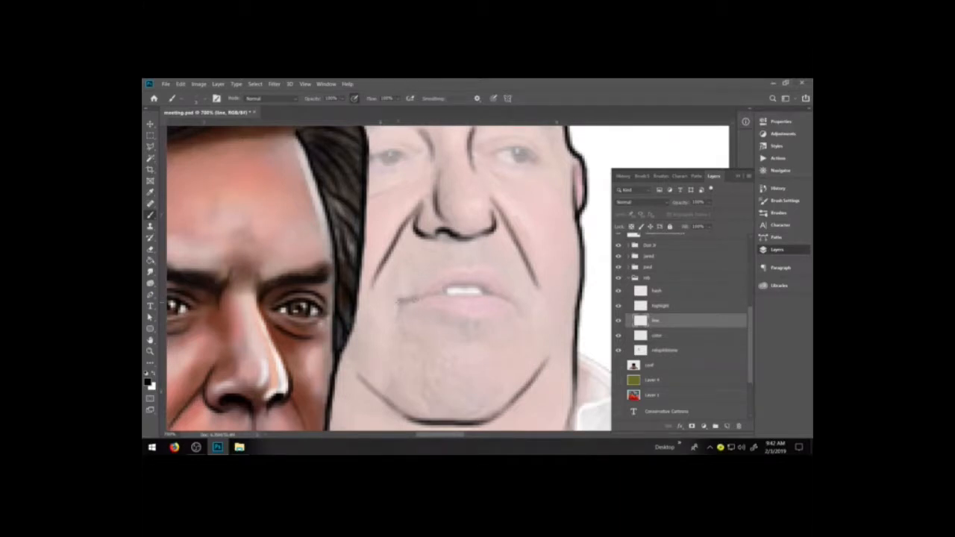
pyautogui.moveTo(399, 303)
pyautogui.mouseDown()
pyautogui.moveTo(517, 293)
pyautogui.moveTo(506, 296)
pyautogui.mouseUp()
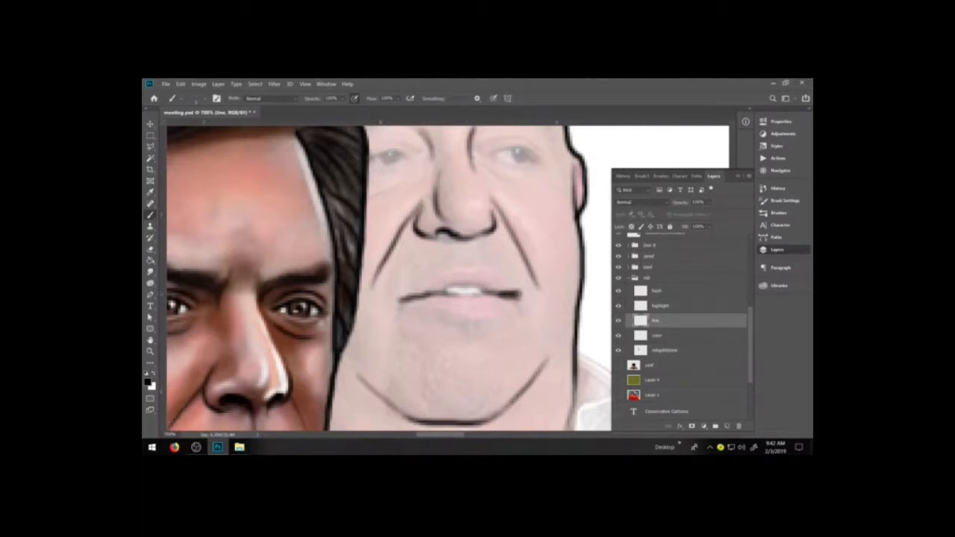
pyautogui.moveTo(407, 298)
pyautogui.mouseDown()
pyautogui.moveTo(458, 283)
pyautogui.moveTo(494, 289)
pyautogui.mouseUp()
pyautogui.moveTo(432, 298); pyautogui.dragTo(479, 294)
# Outline the rob figure's lower lip and clean up the line at the mouth corner with the eraser.
pyautogui.moveTo(417, 301)
pyautogui.mouseDown()
pyautogui.moveTo(472, 316)
pyautogui.moveTo(505, 309)
pyautogui.mouseUp()
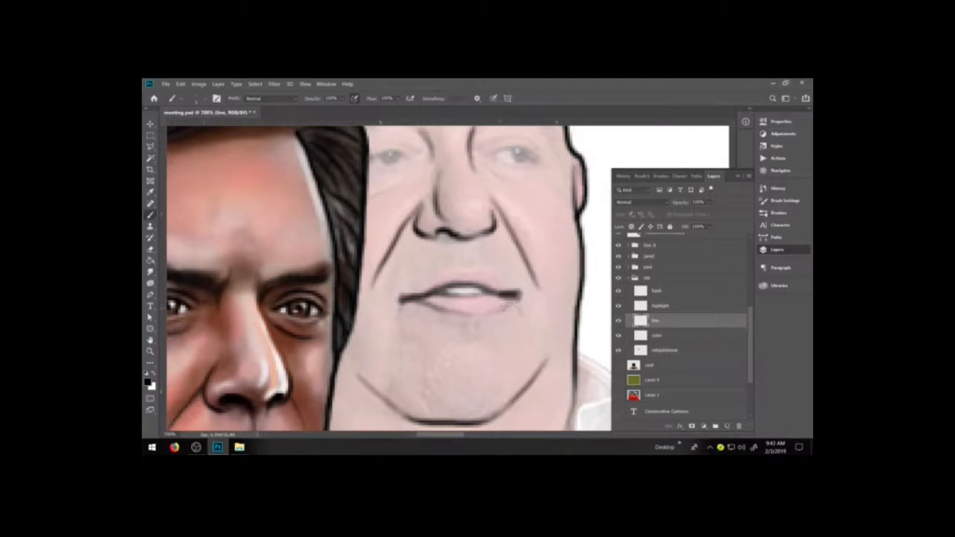
pyautogui.moveTo(513, 301); pyautogui.dragTo(504, 310)
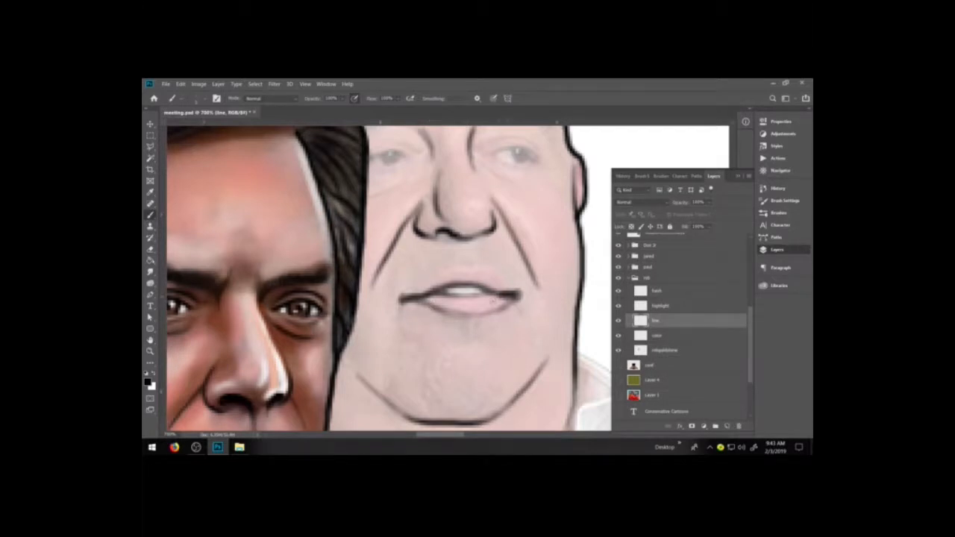
pyautogui.press('e')
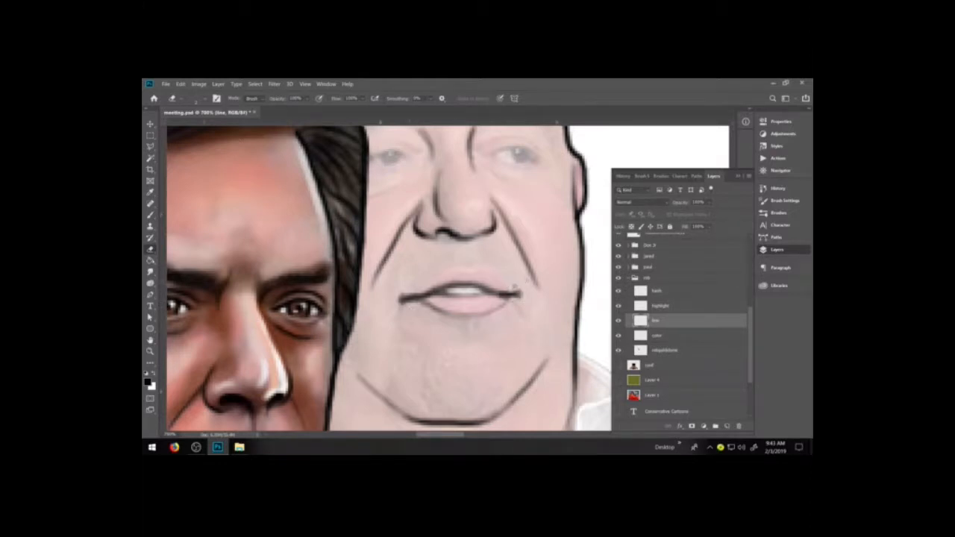
pyautogui.press('b')
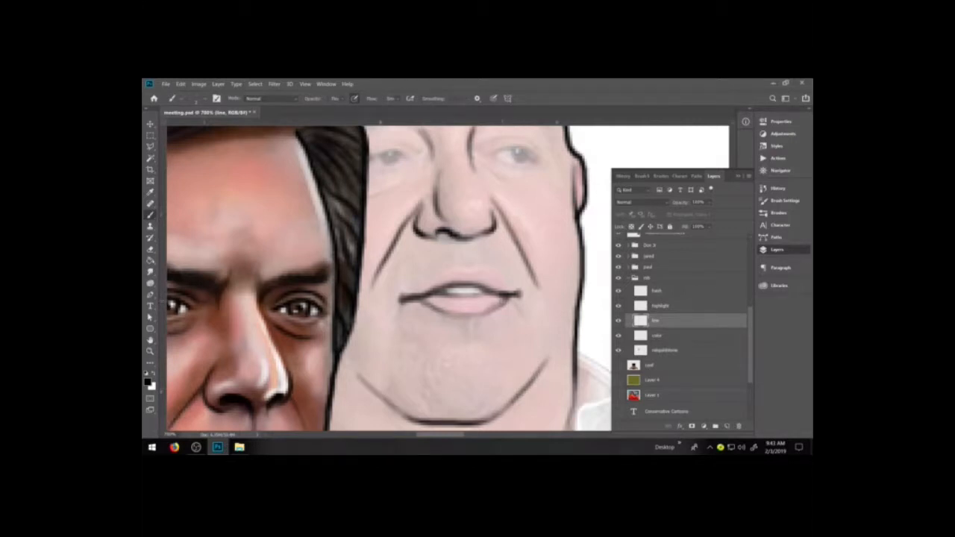
# Outline the top edge of the rob figure's upper lip with a thin curved stroke.
pyautogui.moveTo(508, 298)
pyautogui.mouseDown()
pyautogui.moveTo(488, 309)
pyautogui.moveTo(482, 274)
pyautogui.mouseUp()
pyautogui.hotkey('ctrl', 'z')
pyautogui.moveTo(428, 289)
pyautogui.mouseDown()
pyautogui.moveTo(480, 272)
pyautogui.moveTo(503, 289)
pyautogui.moveTo(517, 284)
pyautogui.mouseUp()
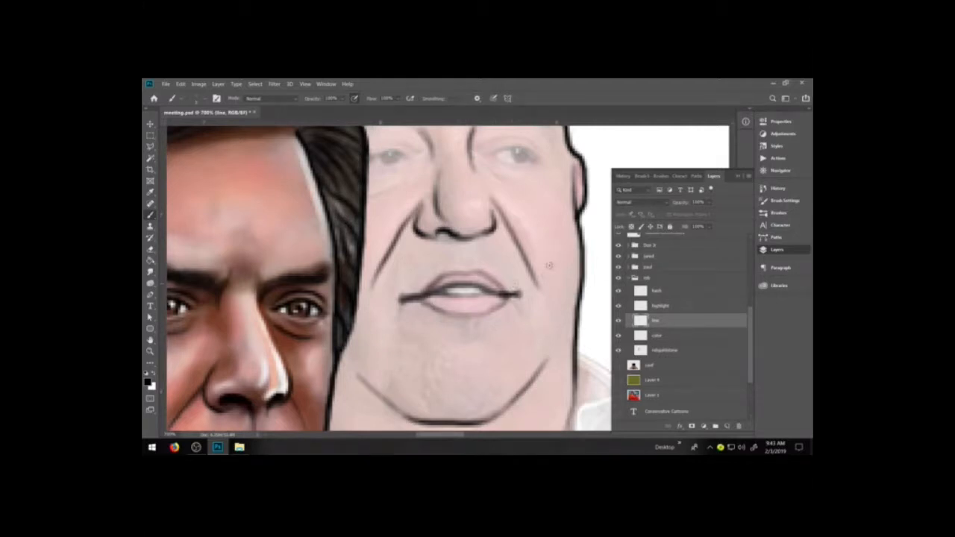
pyautogui.click(148, 382)
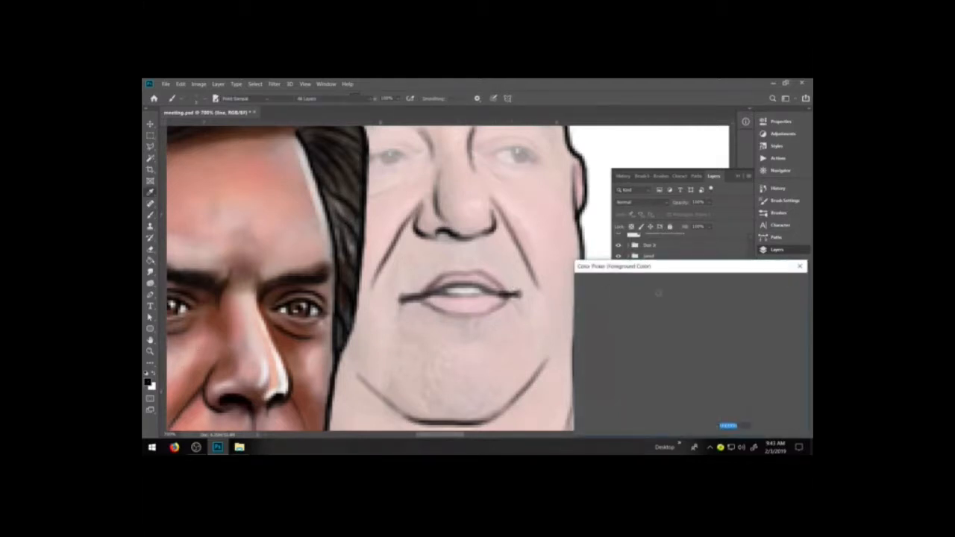
pyautogui.click(623, 353)
pyautogui.click(618, 346)
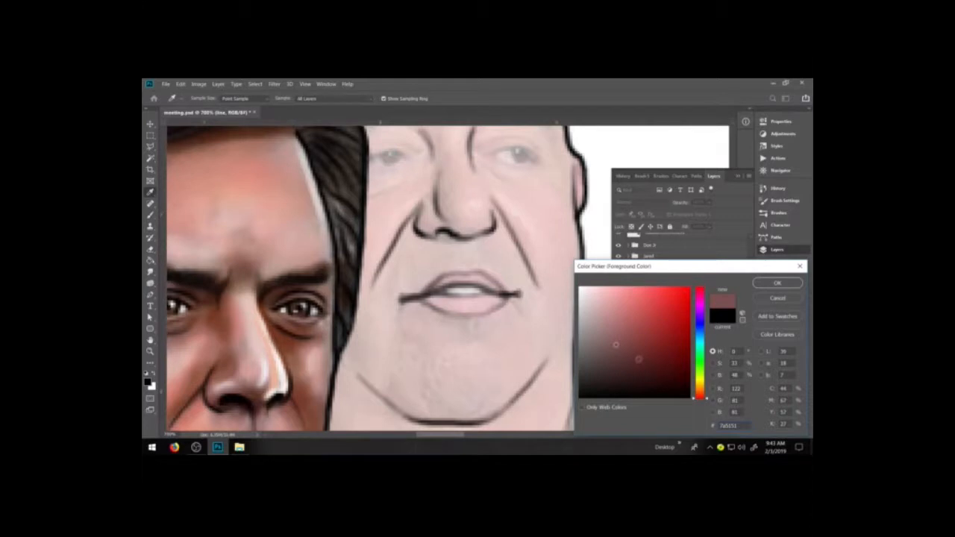
pyautogui.click(623, 358)
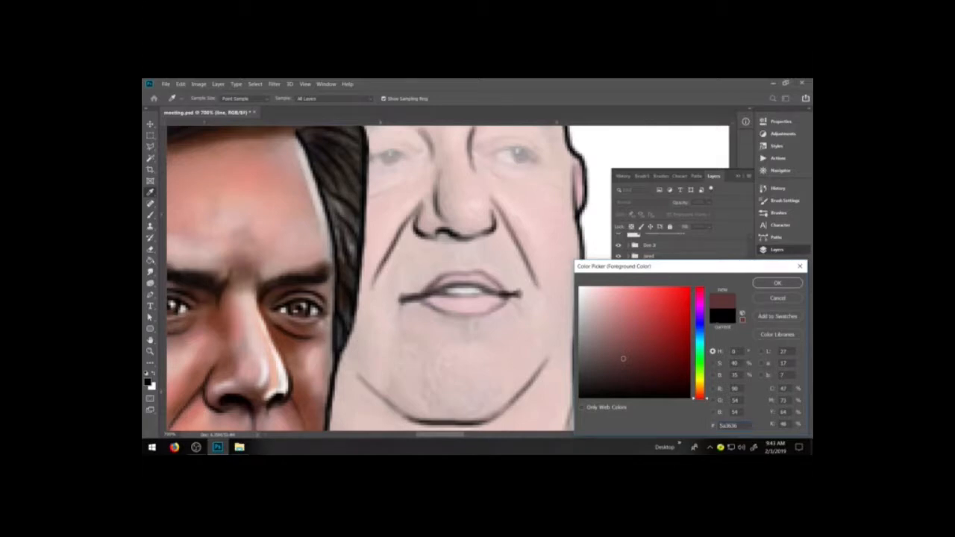
pyautogui.click(788, 297)
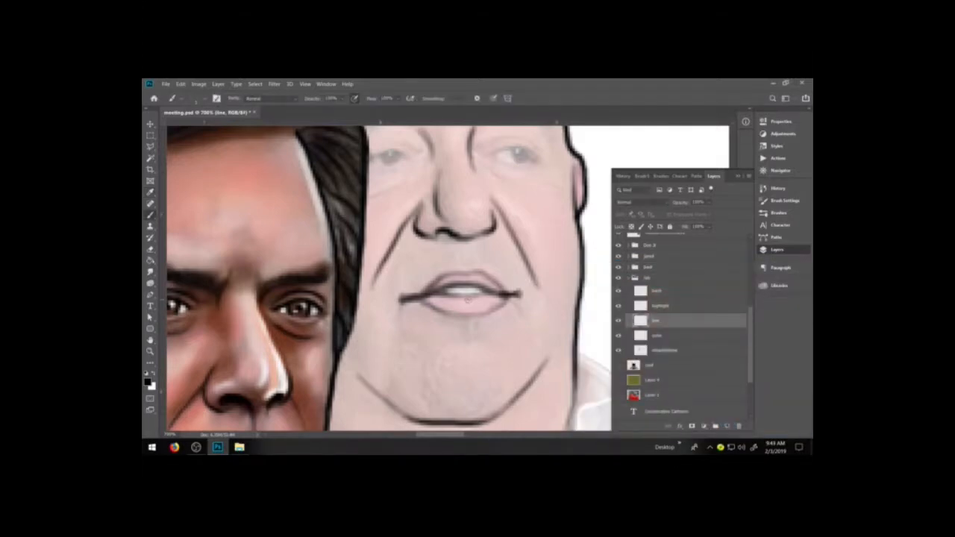
# Draw the upper eyelid lines and crease of both the rob figure's eyes and outline the irises.
pyautogui.moveTo(468, 298); pyautogui.dragTo(478, 411)
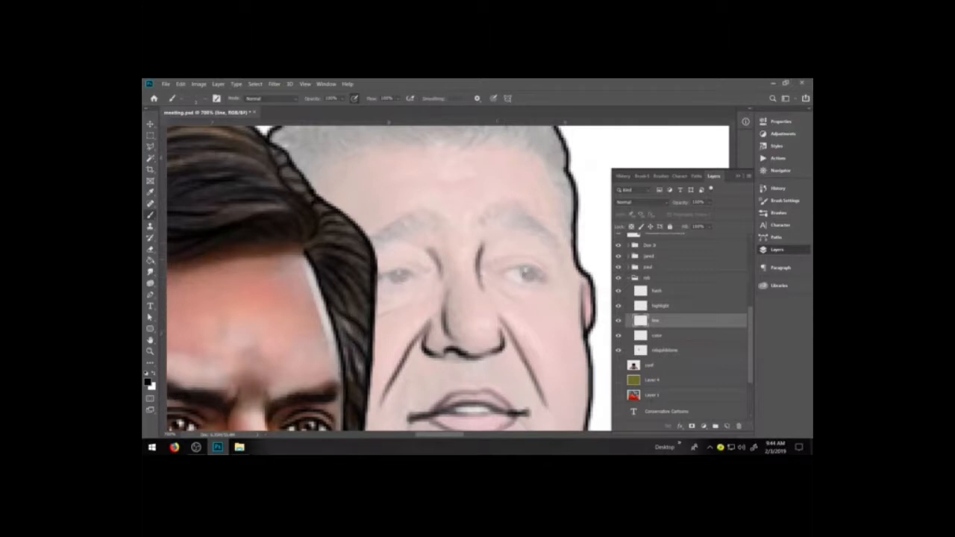
pyautogui.moveTo(494, 275); pyautogui.dragTo(540, 271)
pyautogui.moveTo(378, 278)
pyautogui.mouseDown()
pyautogui.moveTo(418, 278)
pyautogui.moveTo(388, 267)
pyautogui.moveTo(408, 263)
pyautogui.moveTo(431, 270)
pyautogui.mouseUp()
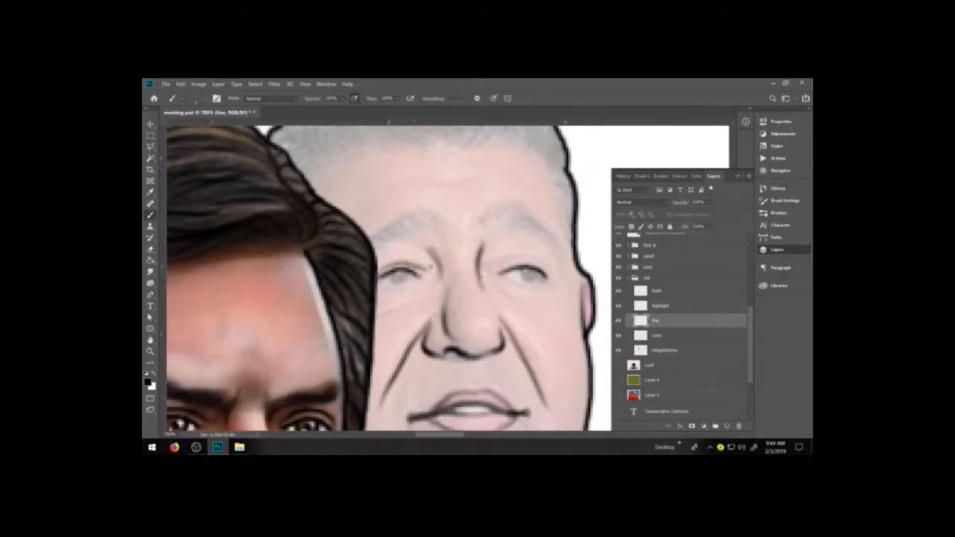
pyautogui.moveTo(494, 264)
pyautogui.mouseDown()
pyautogui.moveTo(534, 254)
pyautogui.moveTo(547, 269)
pyautogui.mouseUp()
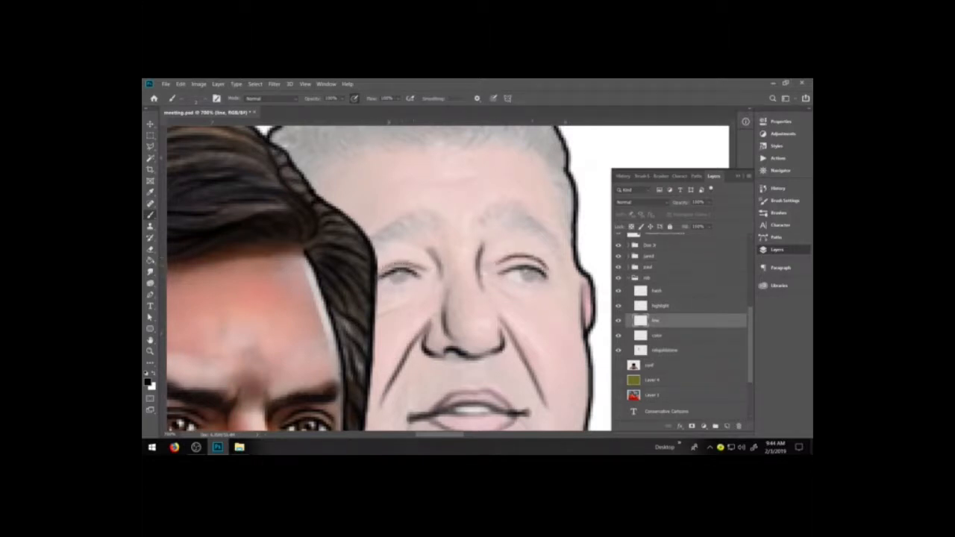
pyautogui.moveTo(388, 274)
pyautogui.mouseDown()
pyautogui.moveTo(396, 285)
pyautogui.moveTo(420, 276)
pyautogui.mouseUp()
pyautogui.moveTo(523, 269)
pyautogui.mouseDown()
pyautogui.moveTo(531, 283)
pyautogui.moveTo(515, 281)
pyautogui.moveTo(546, 277)
pyautogui.mouseUp()
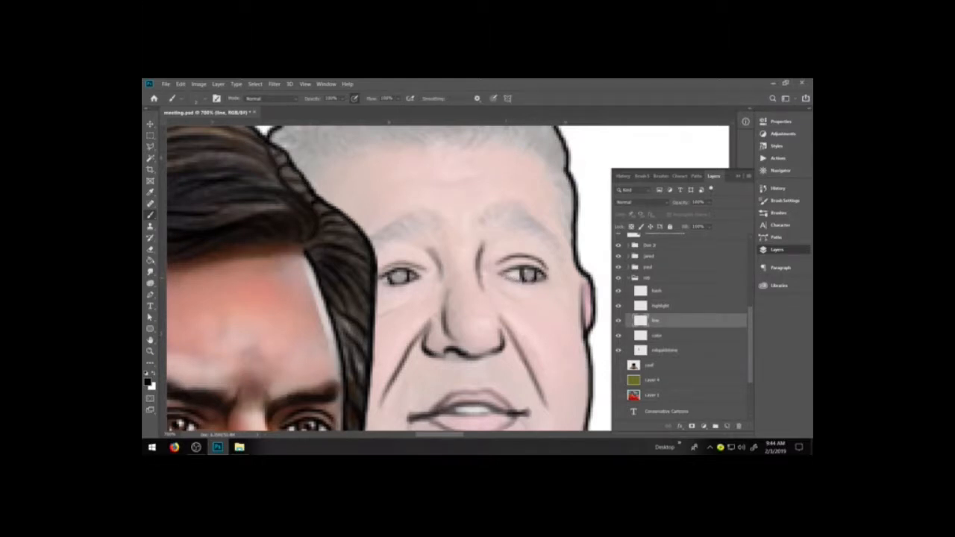
# Draw the bag lines under both the rob figure's eyes and hatch both eyebrows with short hair strokes.
pyautogui.moveTo(485, 280); pyautogui.dragTo(524, 303)
pyautogui.moveTo(418, 295); pyautogui.dragTo(378, 312)
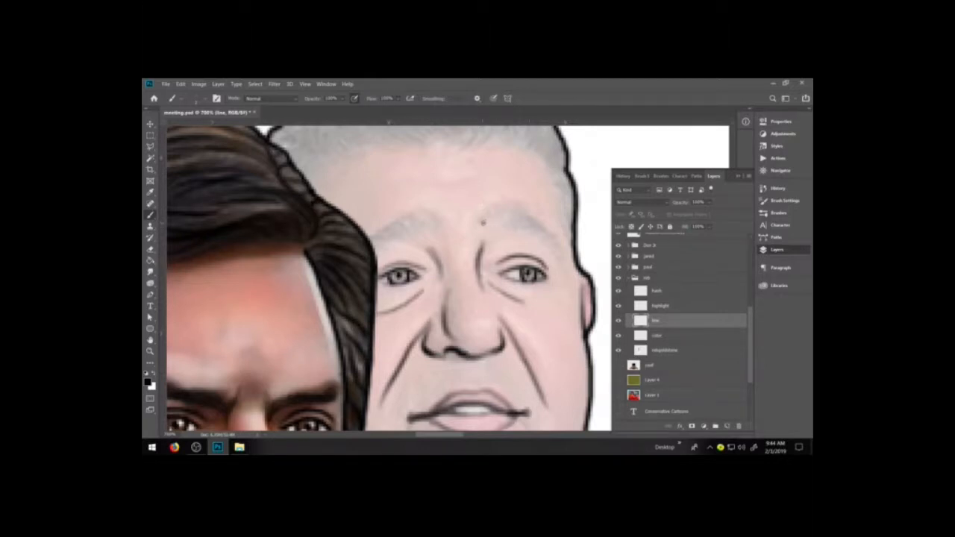
pyautogui.moveTo(480, 224)
pyautogui.mouseDown()
pyautogui.moveTo(492, 206)
pyautogui.moveTo(536, 218)
pyautogui.mouseUp()
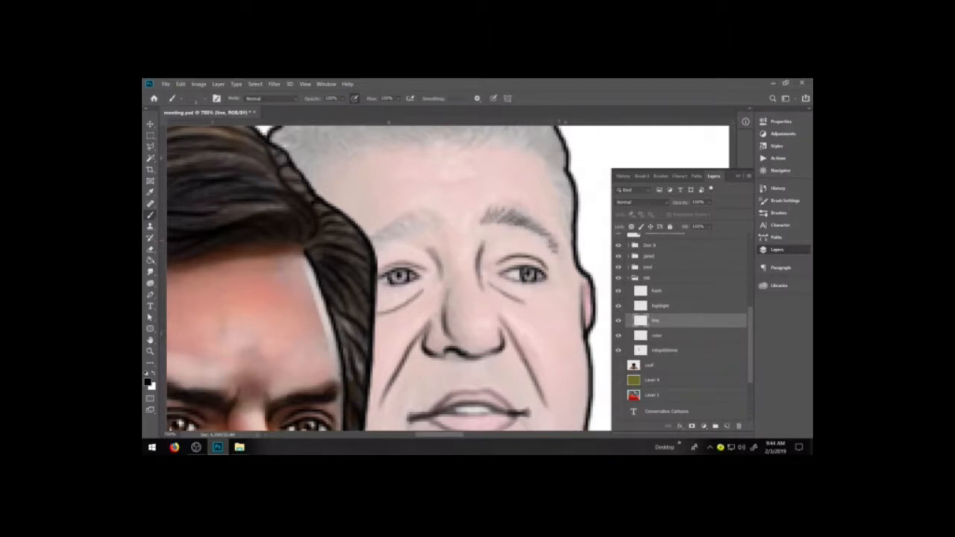
pyautogui.moveTo(373, 244)
pyautogui.mouseDown()
pyautogui.moveTo(408, 221)
pyautogui.moveTo(415, 236)
pyautogui.moveTo(438, 233)
pyautogui.moveTo(415, 235)
pyautogui.mouseUp()
# Draw long curved hair strands from the rob figure's hairline up to the outline on the ear side of the head.
pyautogui.press('space')
pyautogui.moveTo(523, 234)
pyautogui.mouseDown()
pyautogui.moveTo(534, 320)
pyautogui.moveTo(482, 329)
pyautogui.mouseUp()
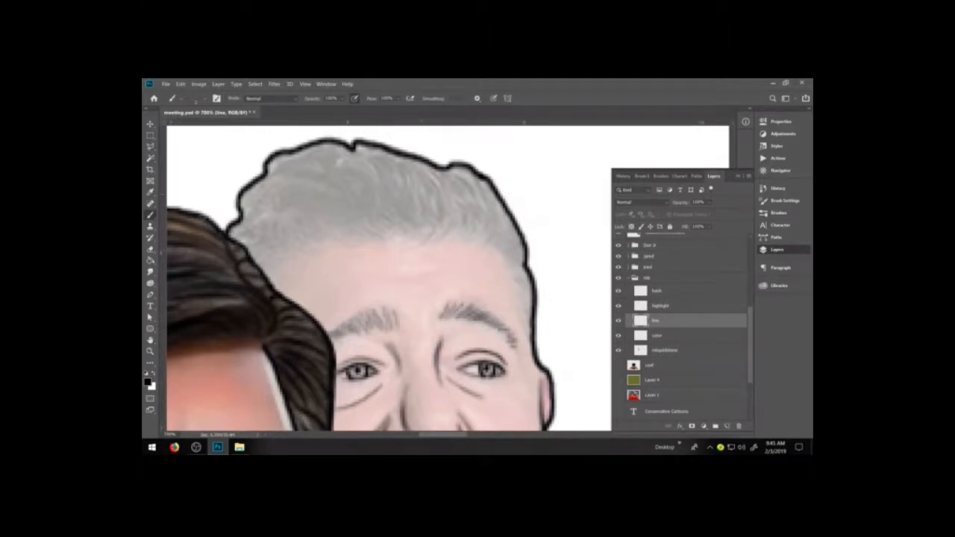
pyautogui.moveTo(420, 243)
pyautogui.mouseDown()
pyautogui.moveTo(441, 195)
pyautogui.moveTo(420, 158)
pyautogui.moveTo(444, 218)
pyautogui.moveTo(446, 178)
pyautogui.moveTo(433, 162)
pyautogui.mouseUp()
pyautogui.moveTo(452, 234)
pyautogui.mouseDown()
pyautogui.moveTo(459, 205)
pyautogui.moveTo(440, 164)
pyautogui.mouseUp()
pyautogui.moveTo(462, 229)
pyautogui.mouseDown()
pyautogui.moveTo(462, 184)
pyautogui.moveTo(449, 164)
pyautogui.mouseUp()
pyautogui.moveTo(482, 228); pyautogui.dragTo(457, 165)
pyautogui.moveTo(496, 243); pyautogui.dragTo(472, 175)
pyautogui.moveTo(509, 243)
pyautogui.mouseDown()
pyautogui.moveTo(485, 184)
pyautogui.moveTo(521, 240)
pyautogui.moveTo(483, 198)
pyautogui.mouseUp()
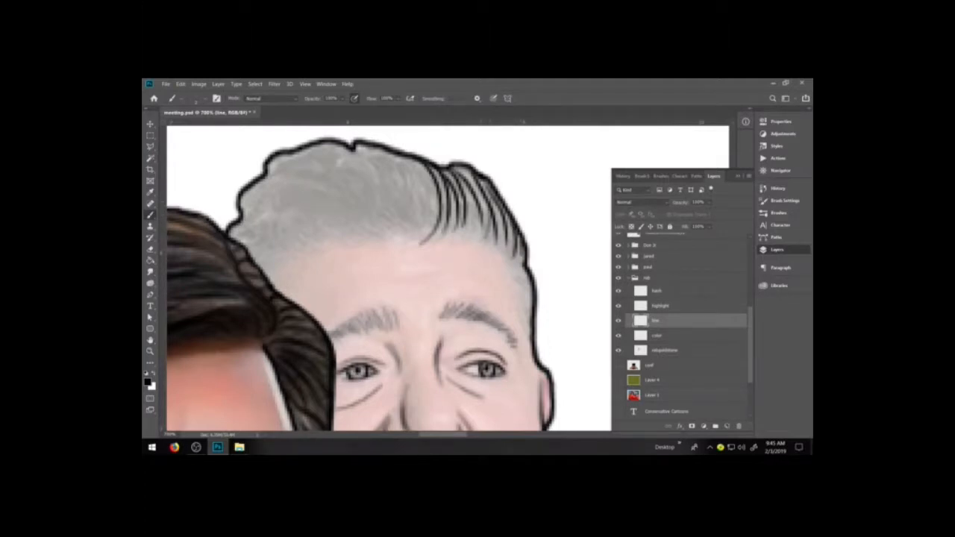
pyautogui.moveTo(469, 240); pyautogui.dragTo(470, 192)
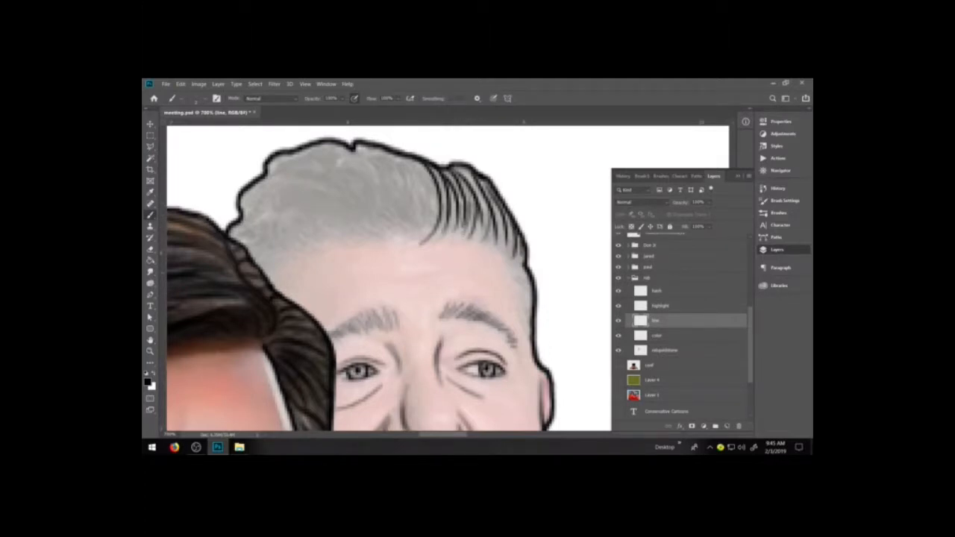
# Add short hair strokes along the rob figure's temple and sideburn, down the head's outer edge.
pyautogui.moveTo(509, 258); pyautogui.dragTo(524, 268)
pyautogui.moveTo(513, 270)
pyautogui.mouseDown()
pyautogui.moveTo(529, 280)
pyautogui.moveTo(532, 309)
pyautogui.mouseUp()
pyautogui.moveTo(516, 298)
pyautogui.mouseDown()
pyautogui.moveTo(533, 325)
pyautogui.moveTo(534, 353)
pyautogui.mouseUp()
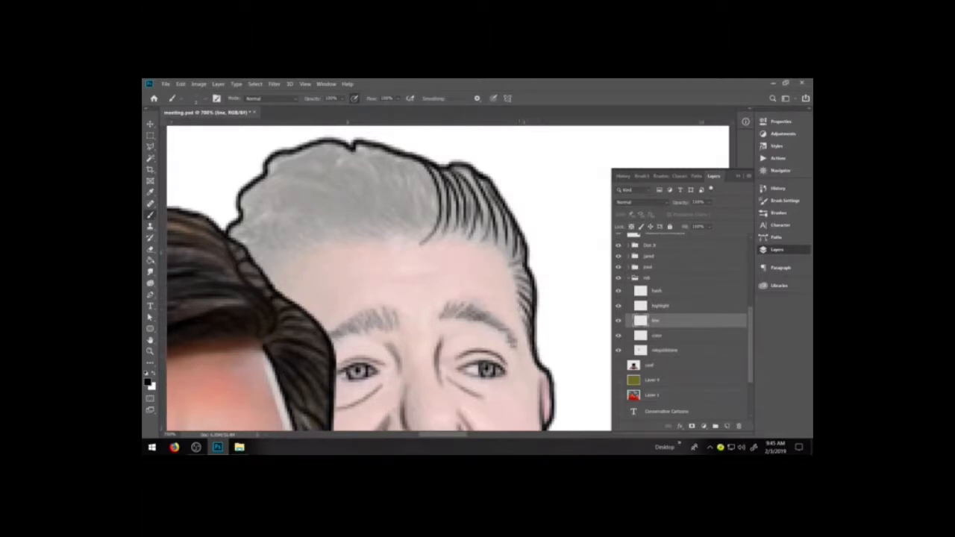
# Raise the opacity of the rob photo reference layer and make the line layer active again.
pyautogui.click(671, 350)
pyautogui.click(710, 202)
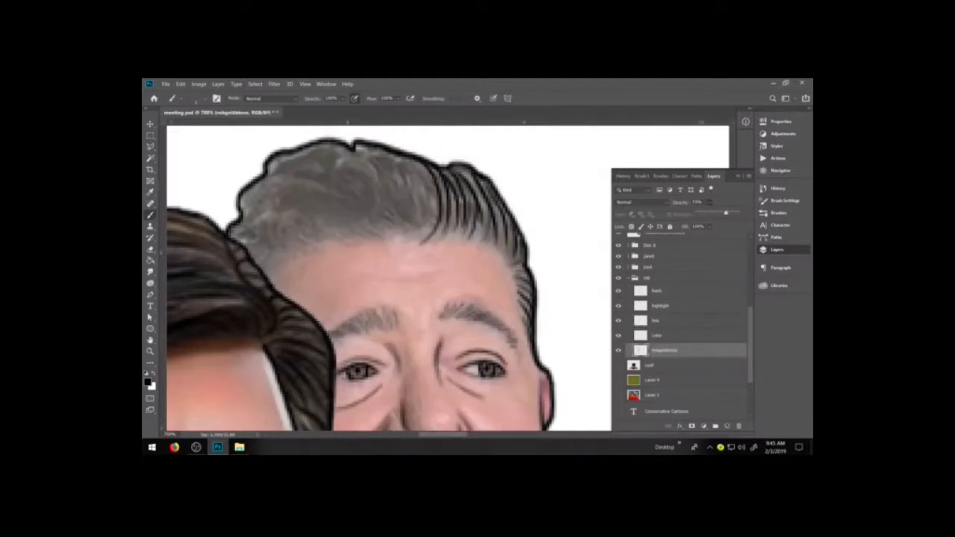
pyautogui.click(663, 321)
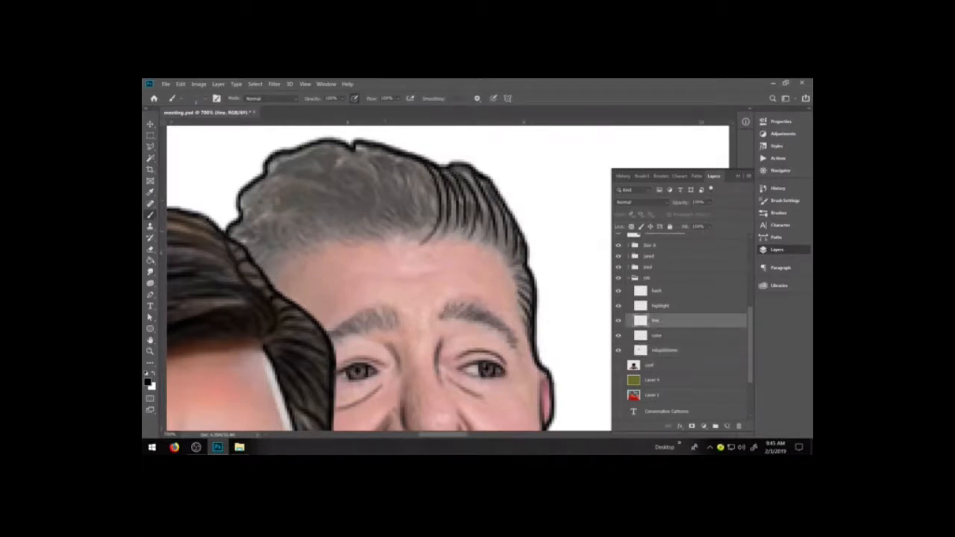
# Trace the large curls at the front of the rob figure's hair and fill the wave nearest the neighbouring figure with strands.
pyautogui.moveTo(389, 239)
pyautogui.mouseDown()
pyautogui.moveTo(360, 177)
pyautogui.moveTo(338, 187)
pyautogui.mouseUp()
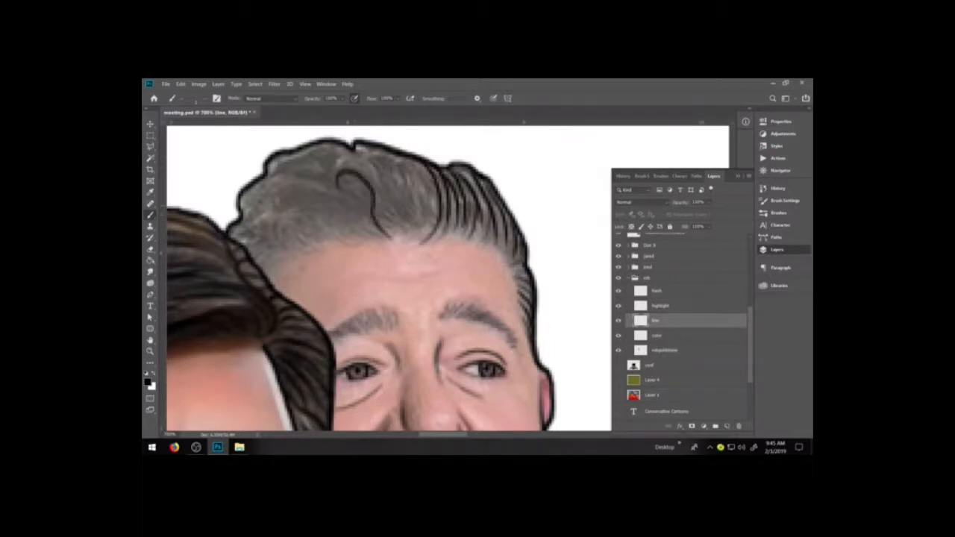
pyautogui.moveTo(372, 237)
pyautogui.mouseDown()
pyautogui.moveTo(348, 203)
pyautogui.moveTo(298, 182)
pyautogui.moveTo(261, 206)
pyautogui.moveTo(280, 204)
pyautogui.mouseUp()
pyautogui.moveTo(341, 242)
pyautogui.mouseDown()
pyautogui.moveTo(302, 206)
pyautogui.moveTo(278, 220)
pyautogui.moveTo(293, 221)
pyautogui.moveTo(277, 239)
pyautogui.mouseUp()
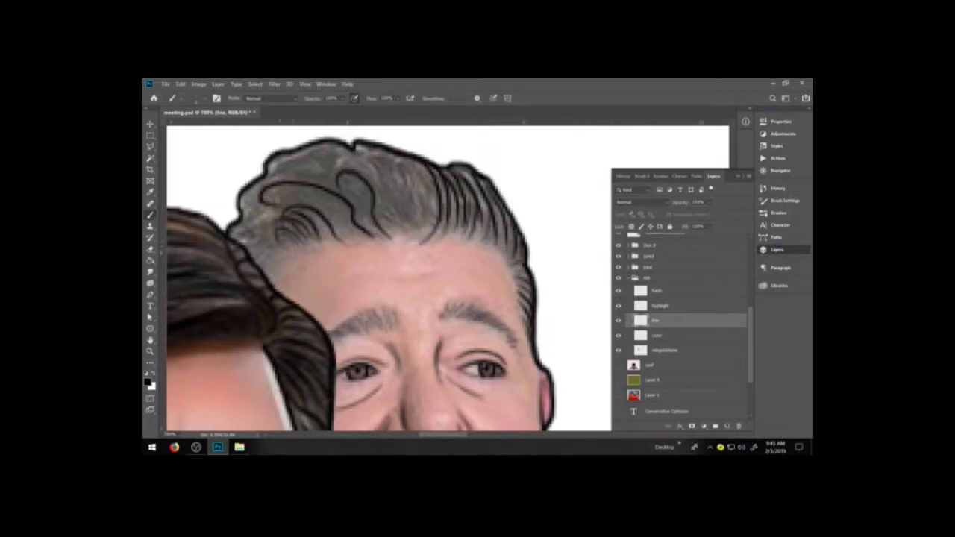
pyautogui.moveTo(348, 237)
pyautogui.mouseDown()
pyautogui.moveTo(303, 197)
pyautogui.moveTo(281, 201)
pyautogui.mouseUp()
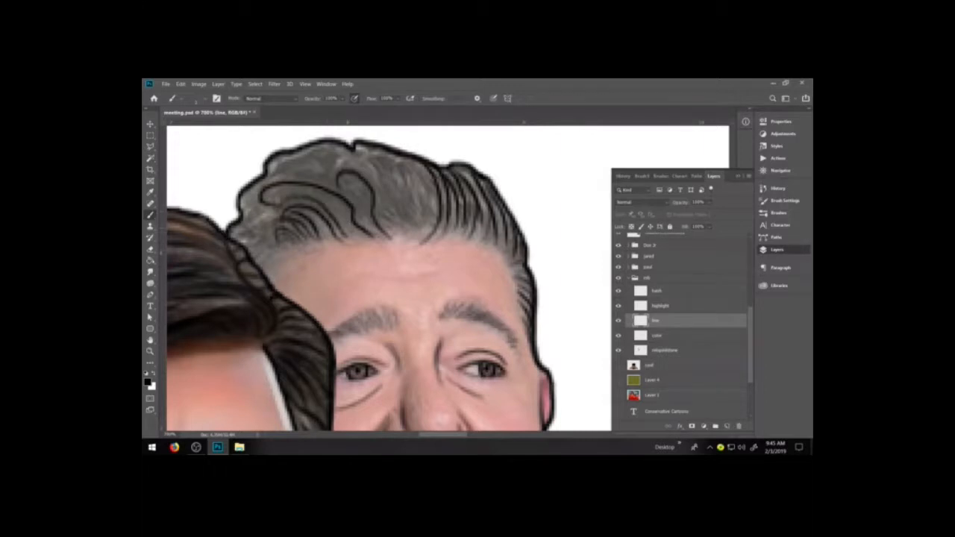
pyautogui.moveTo(353, 238)
pyautogui.mouseDown()
pyautogui.moveTo(310, 192)
pyautogui.moveTo(271, 198)
pyautogui.mouseUp()
pyautogui.moveTo(364, 238); pyautogui.dragTo(338, 206)
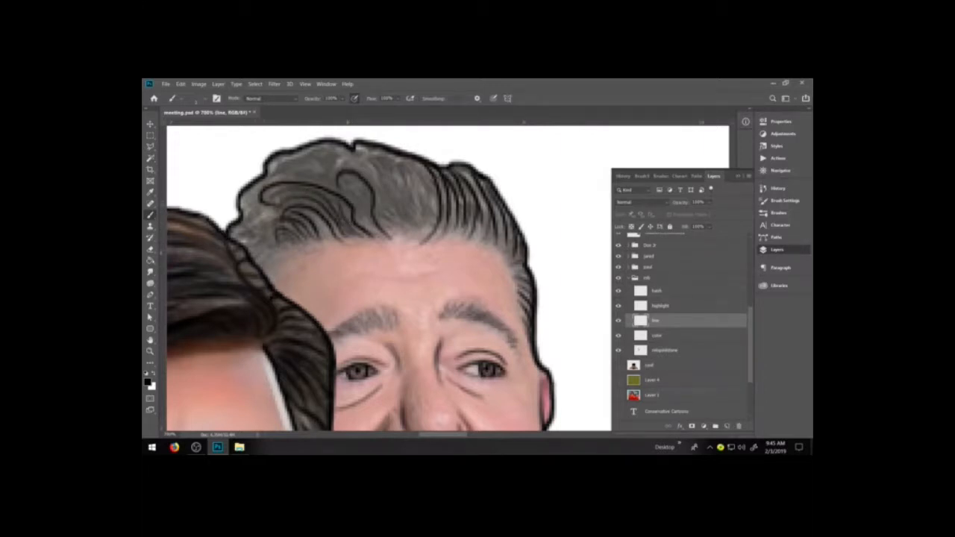
pyautogui.moveTo(244, 215)
pyautogui.mouseDown()
pyautogui.moveTo(265, 182)
pyautogui.moveTo(248, 249)
pyautogui.moveTo(235, 240)
pyautogui.mouseUp()
pyautogui.moveTo(272, 211)
pyautogui.mouseDown()
pyautogui.moveTo(254, 243)
pyautogui.moveTo(266, 250)
pyautogui.moveTo(248, 253)
pyautogui.moveTo(257, 269)
pyautogui.mouseUp()
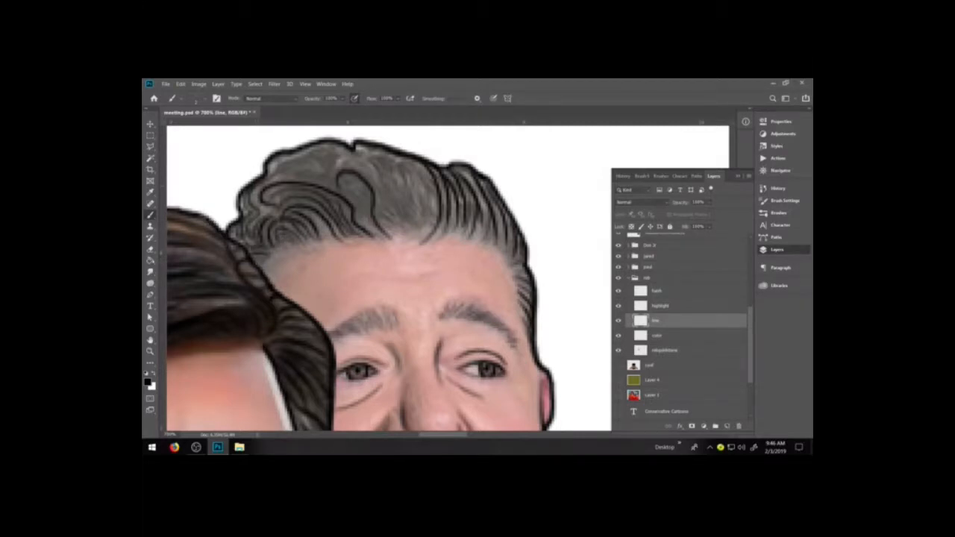
# Draw wavy strands across the crown and centre of the rob figure's hair, following the photo's flow.
pyautogui.moveTo(262, 190)
pyautogui.mouseDown()
pyautogui.moveTo(252, 209)
pyautogui.moveTo(325, 177)
pyautogui.mouseUp()
pyautogui.moveTo(263, 177)
pyautogui.mouseDown()
pyautogui.moveTo(314, 170)
pyautogui.moveTo(315, 161)
pyautogui.moveTo(345, 151)
pyautogui.mouseUp()
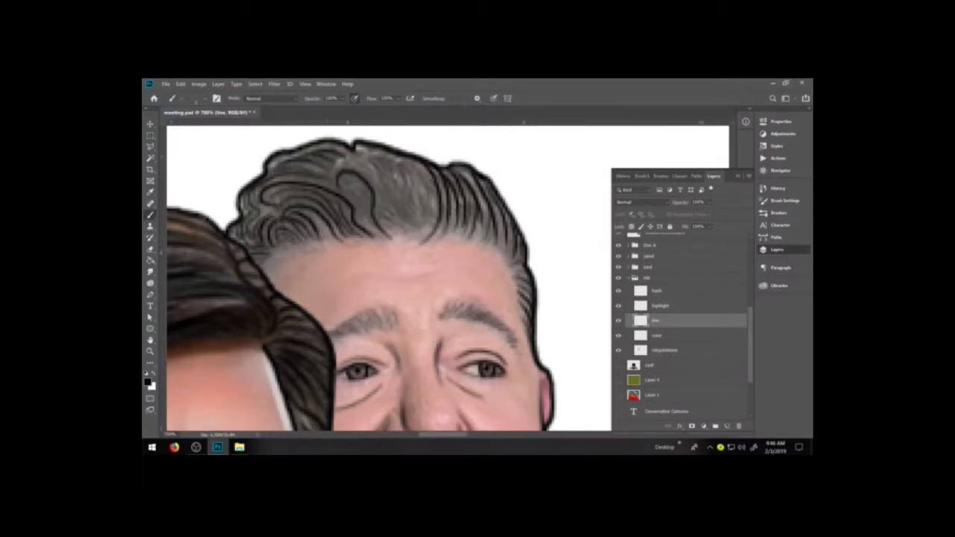
pyautogui.moveTo(328, 182)
pyautogui.mouseDown()
pyautogui.moveTo(341, 157)
pyautogui.moveTo(381, 189)
pyautogui.moveTo(369, 225)
pyautogui.moveTo(398, 222)
pyautogui.moveTo(394, 234)
pyautogui.mouseUp()
pyautogui.moveTo(378, 160)
pyautogui.mouseDown()
pyautogui.moveTo(410, 222)
pyautogui.moveTo(397, 186)
pyautogui.moveTo(401, 194)
pyautogui.moveTo(429, 183)
pyautogui.mouseUp()
pyautogui.moveTo(411, 160)
pyautogui.mouseDown()
pyautogui.moveTo(432, 194)
pyautogui.moveTo(425, 230)
pyautogui.mouseUp()
pyautogui.moveTo(411, 187); pyautogui.dragTo(431, 231)
pyautogui.moveTo(423, 191); pyautogui.dragTo(435, 228)
pyautogui.moveTo(349, 156); pyautogui.dragTo(380, 188)
pyautogui.moveTo(358, 146); pyautogui.dragTo(405, 169)
pyautogui.moveTo(330, 146); pyautogui.dragTo(357, 161)
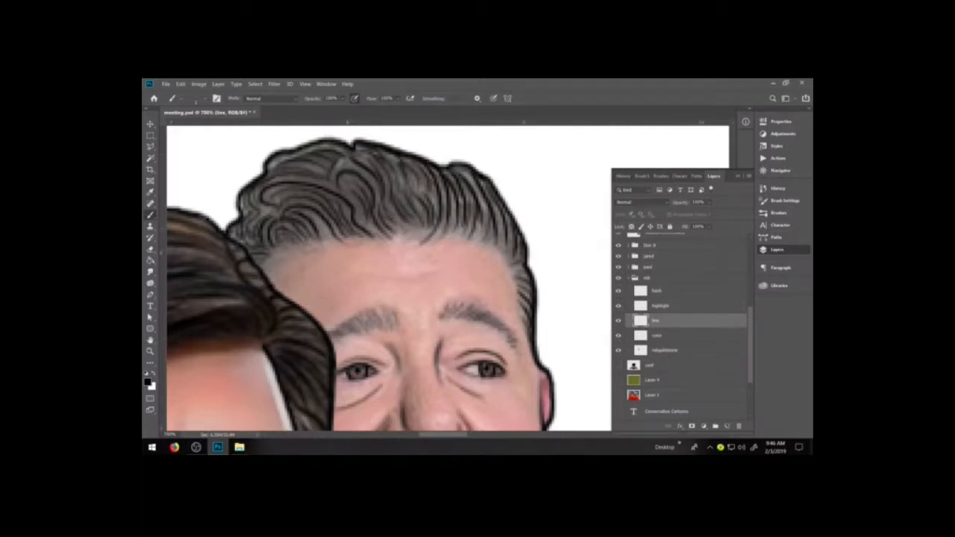
# Fill the gaps along the rob figure's hairline with fine short strokes, from one temple to the other.
pyautogui.moveTo(444, 213)
pyautogui.mouseDown()
pyautogui.moveTo(455, 237)
pyautogui.moveTo(488, 244)
pyautogui.mouseUp()
pyautogui.moveTo(399, 220)
pyautogui.mouseDown()
pyautogui.moveTo(425, 235)
pyautogui.moveTo(403, 239)
pyautogui.mouseUp()
pyautogui.moveTo(359, 213); pyautogui.dragTo(379, 239)
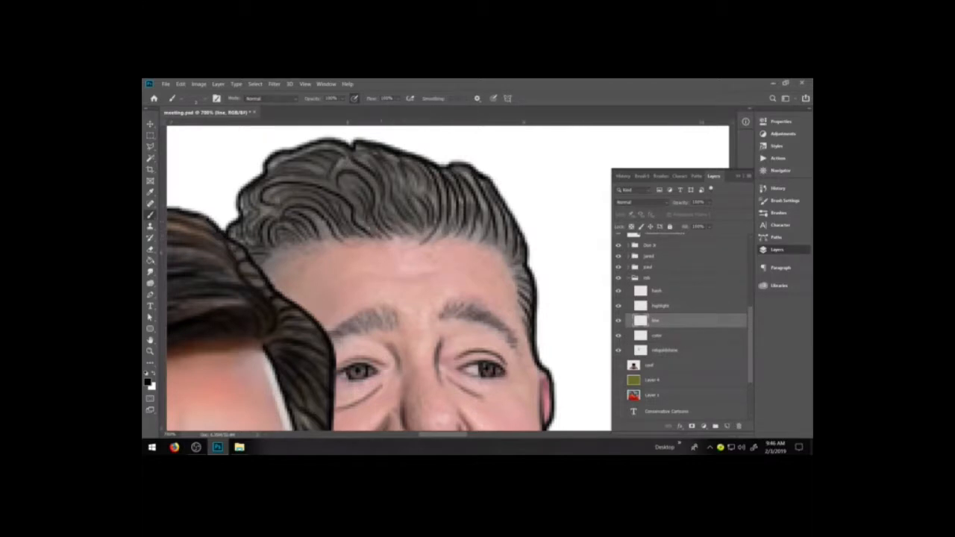
pyautogui.moveTo(304, 214)
pyautogui.mouseDown()
pyautogui.moveTo(328, 242)
pyautogui.moveTo(289, 255)
pyautogui.moveTo(277, 280)
pyautogui.mouseUp()
pyautogui.moveTo(505, 254)
pyautogui.mouseDown()
pyautogui.moveTo(499, 227)
pyautogui.moveTo(504, 240)
pyautogui.mouseUp()
pyautogui.moveTo(521, 272)
pyautogui.mouseDown()
pyautogui.moveTo(489, 228)
pyautogui.moveTo(444, 224)
pyautogui.mouseUp()
pyautogui.moveTo(410, 240)
pyautogui.mouseDown()
pyautogui.moveTo(422, 225)
pyautogui.moveTo(369, 229)
pyautogui.mouseUp()
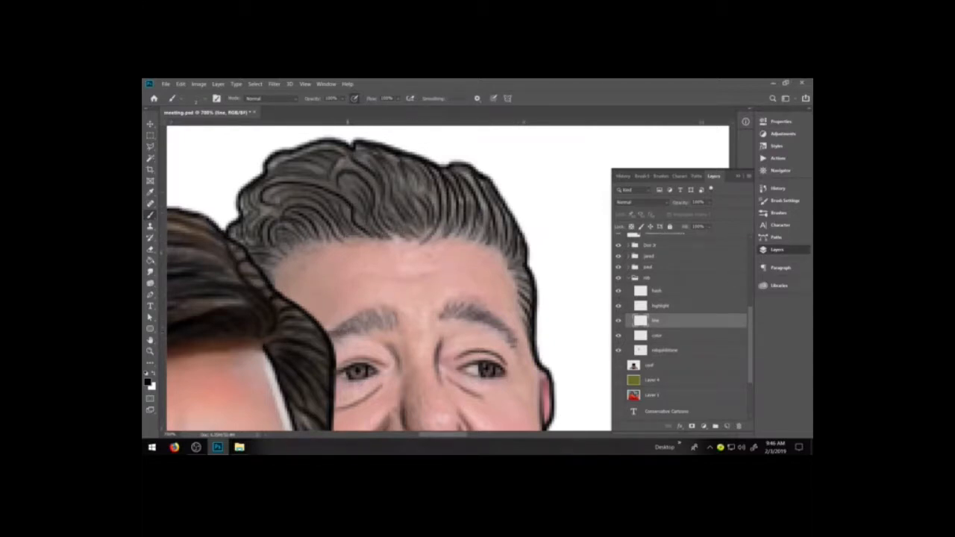
pyautogui.moveTo(370, 313); pyautogui.dragTo(385, 330)
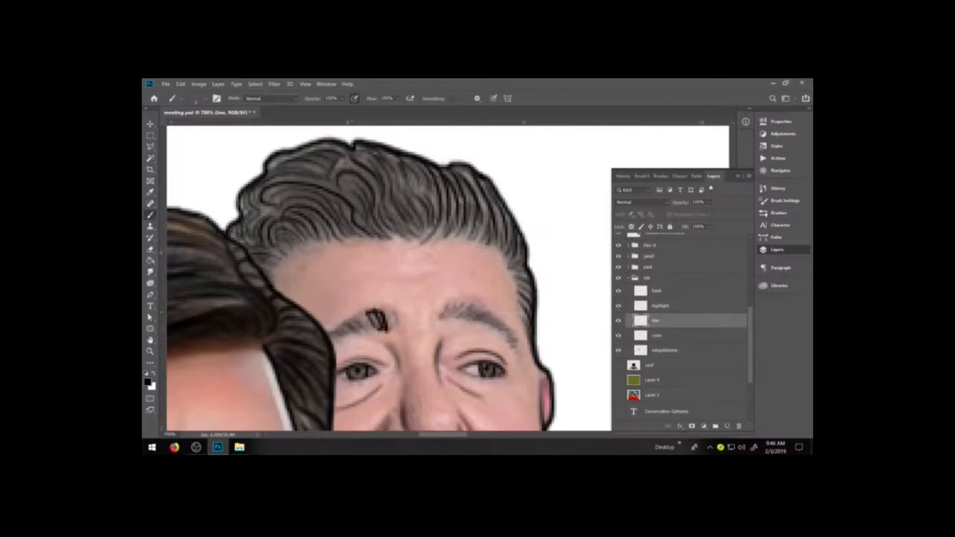
pyautogui.hotkey('ctrl', 'z')
pyautogui.hotkey('ctrl', 'z')
pyautogui.hotkey('ctrl', 'z')
pyautogui.hotkey('ctrl', 'z')
pyautogui.hotkey('ctrl', 'z')
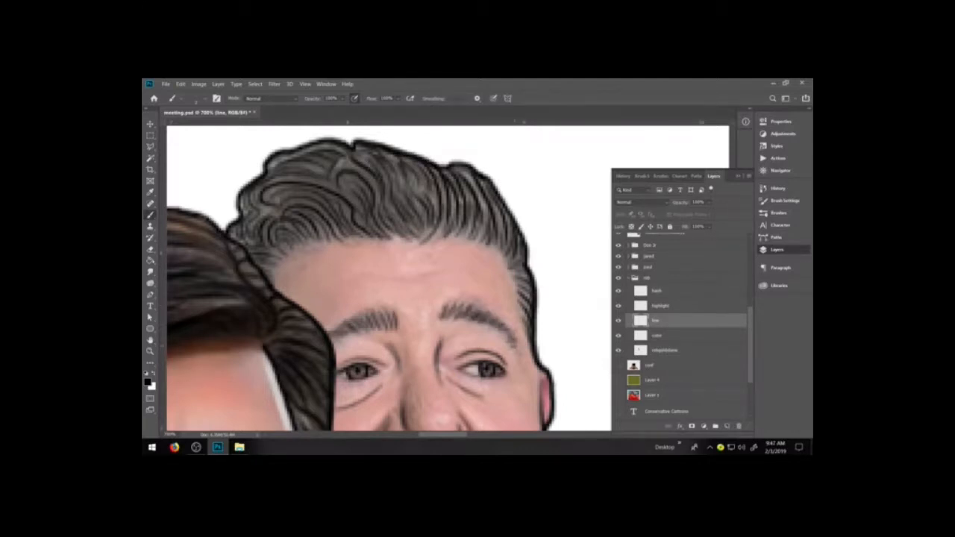
# Thicken and darken the lines along the base of the rob figure's nose between the nostrils.
pyautogui.press('space')
pyautogui.moveTo(515, 339); pyautogui.dragTo(498, 237)
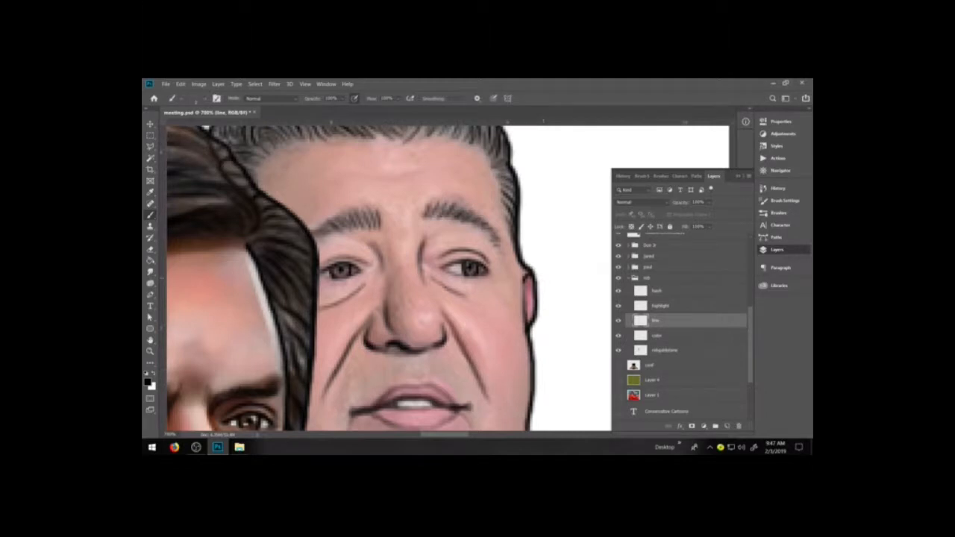
pyautogui.moveTo(402, 331); pyautogui.dragTo(423, 348)
pyautogui.moveTo(391, 345); pyautogui.dragTo(404, 349)
pyautogui.moveTo(406, 350); pyautogui.dragTo(428, 351)
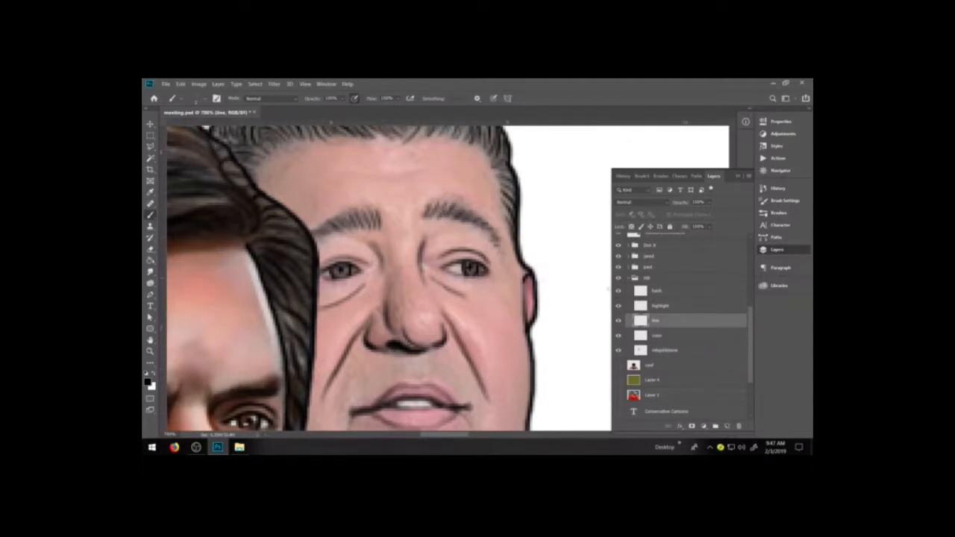
# Switch to the rob group's color layer and set up a small soft brush with white as the painting color.
pyautogui.click(671, 335)
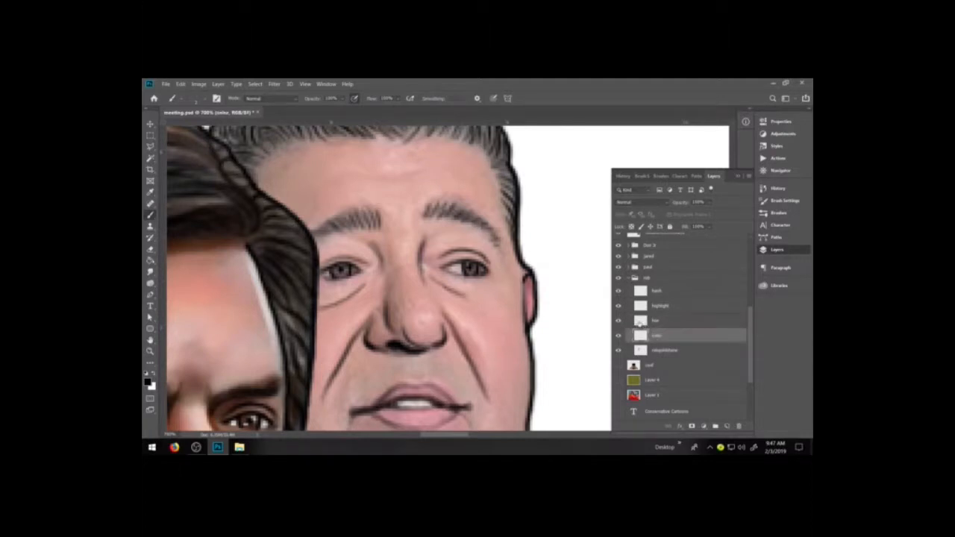
pyautogui.press('x')
pyautogui.click(801, 213)
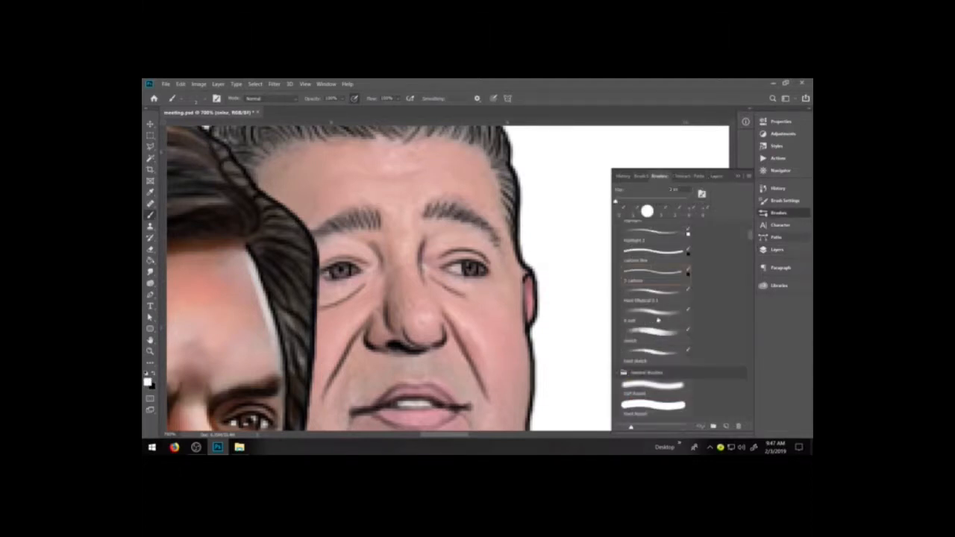
pyautogui.click(657, 316)
pyautogui.click(799, 213)
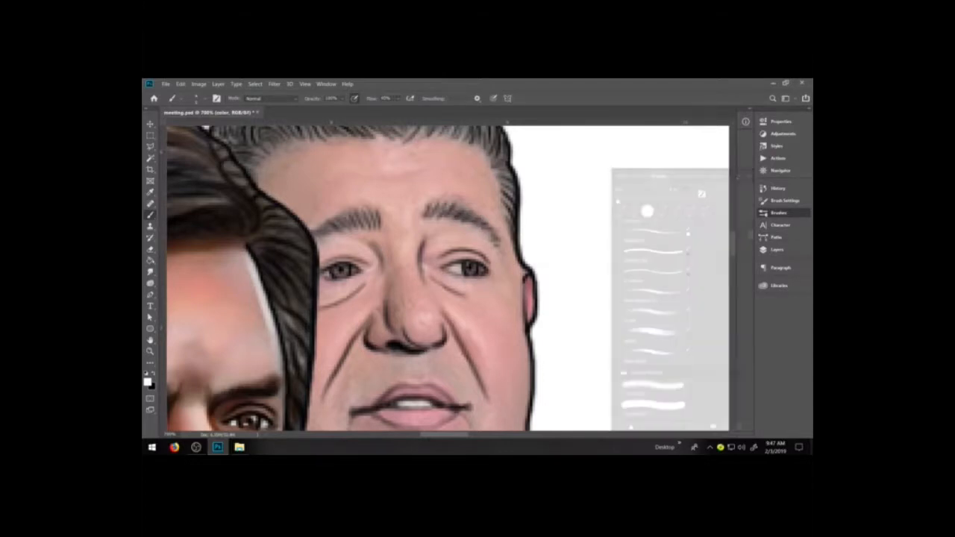
pyautogui.press('[')
pyautogui.press('[')
pyautogui.press('[')
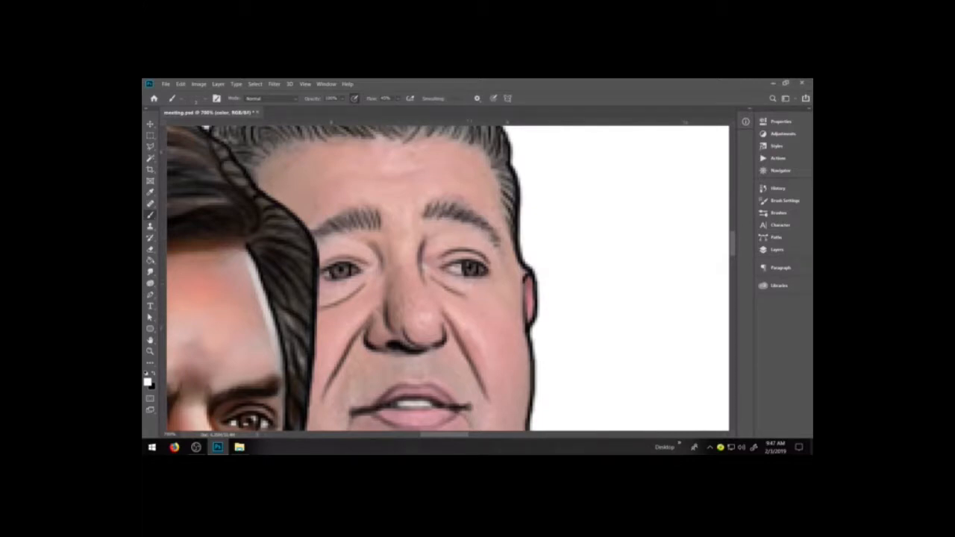
# Paint the whites of both the rob figure's eyes and shade the irises with a dark tone.
pyautogui.moveTo(451, 268); pyautogui.dragTo(456, 270)
pyautogui.moveTo(326, 274); pyautogui.dragTo(327, 273)
pyautogui.moveTo(480, 268); pyautogui.dragTo(480, 270)
pyautogui.keyDown('alt'); pyautogui.click(476, 269); pyautogui.keyUp('alt')
pyautogui.moveTo(473, 270); pyautogui.dragTo(463, 268)
pyautogui.moveTo(345, 273); pyautogui.dragTo(337, 275)
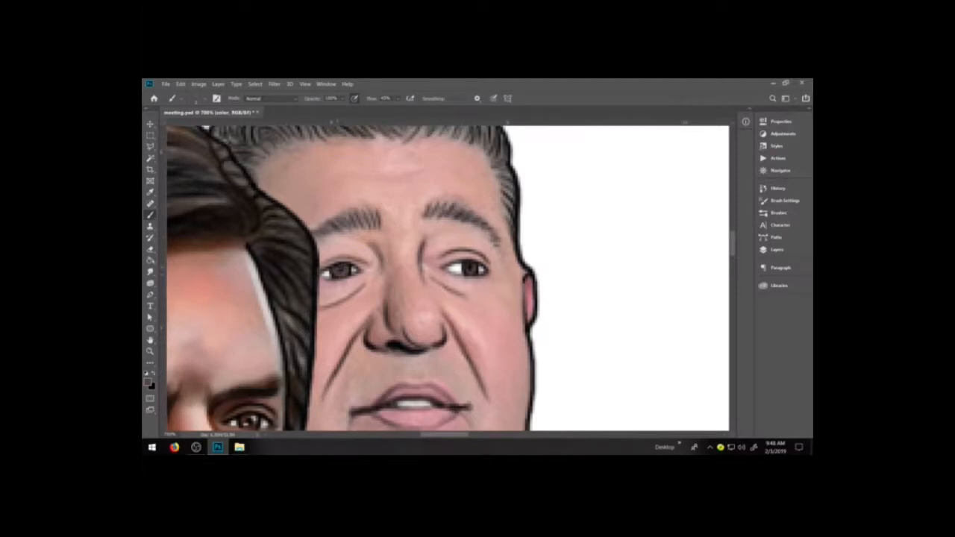
# Set the brush flow to 100% and add white highlights to both the rob figure's irises.
pyautogui.press('d')
pyautogui.press('x')
pyautogui.click(398, 98)
pyautogui.moveTo(474, 265); pyautogui.dragTo(472, 273)
pyautogui.moveTo(344, 265); pyautogui.dragTo(338, 275)
# Darken the eyelid edges and outlines around both the rob figure's eyes with black.
pyautogui.press('x')
pyautogui.moveTo(321, 266)
pyautogui.mouseDown()
pyautogui.moveTo(356, 252)
pyautogui.moveTo(362, 261)
pyautogui.moveTo(342, 280)
pyautogui.mouseUp()
pyautogui.moveTo(442, 256)
pyautogui.mouseDown()
pyautogui.moveTo(481, 255)
pyautogui.moveTo(474, 279)
pyautogui.moveTo(485, 271)
pyautogui.mouseUp()
pyautogui.moveTo(323, 278); pyautogui.dragTo(359, 273)
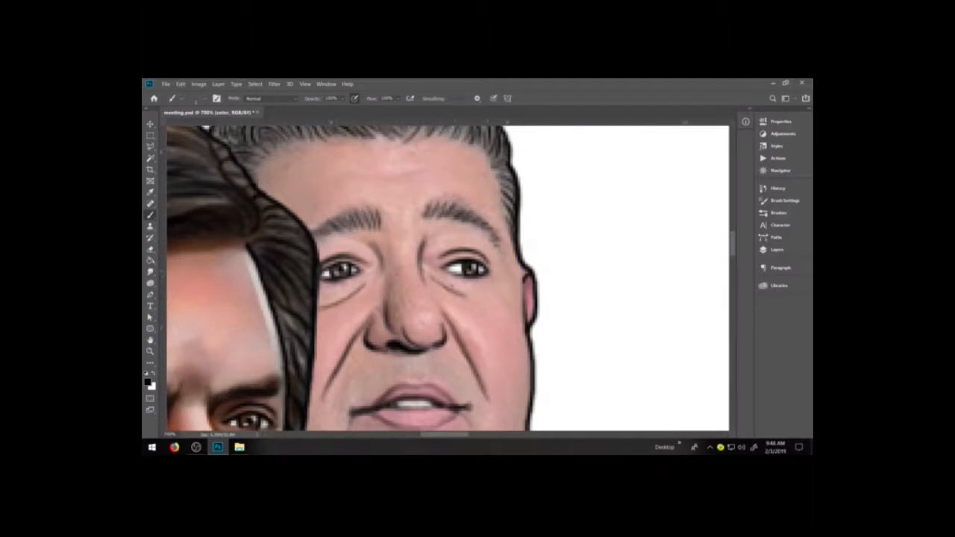
# Shade the inner eye sockets, the underside of the nose and the cheek crease beside it on the rob figure with black.
pyautogui.moveTo(427, 262)
pyautogui.mouseDown()
pyautogui.moveTo(427, 270)
pyautogui.moveTo(427, 238)
pyautogui.moveTo(443, 233)
pyautogui.moveTo(433, 243)
pyautogui.mouseUp()
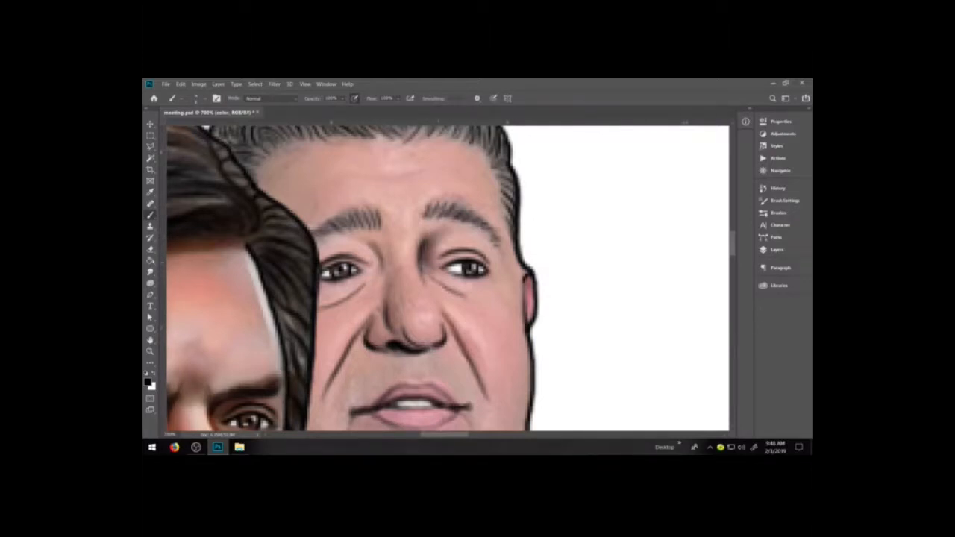
pyautogui.moveTo(382, 281); pyautogui.dragTo(354, 238)
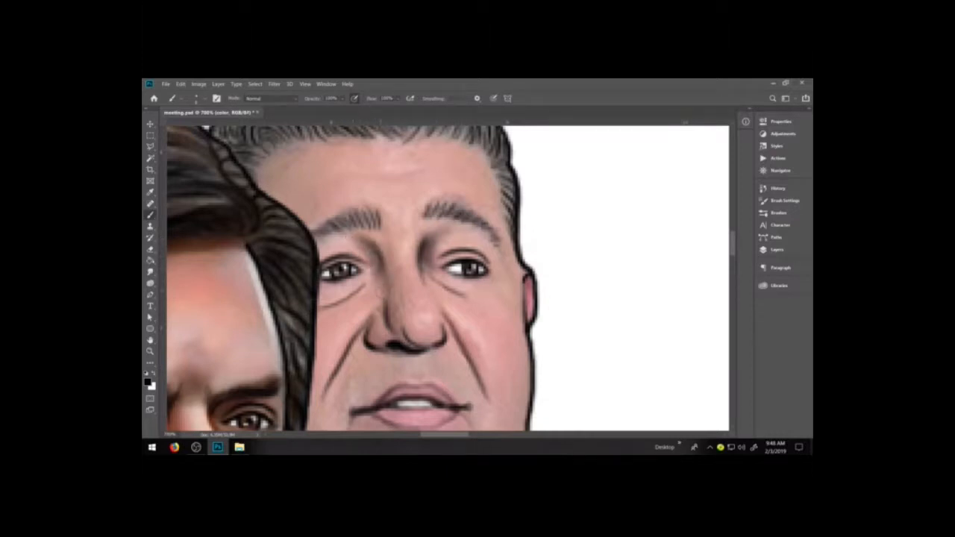
pyautogui.click(776, 249)
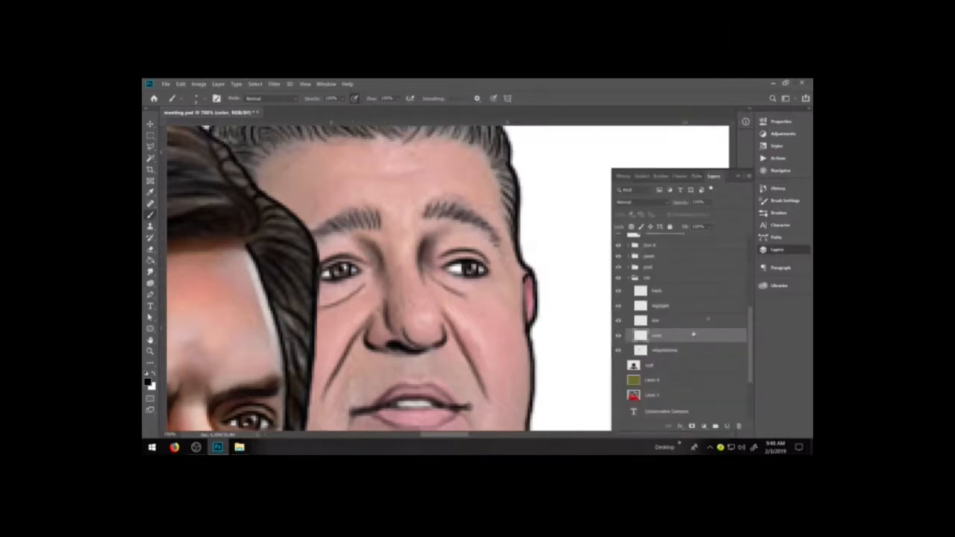
pyautogui.moveTo(390, 287)
pyautogui.mouseDown()
pyautogui.moveTo(381, 315)
pyautogui.moveTo(432, 358)
pyautogui.mouseUp()
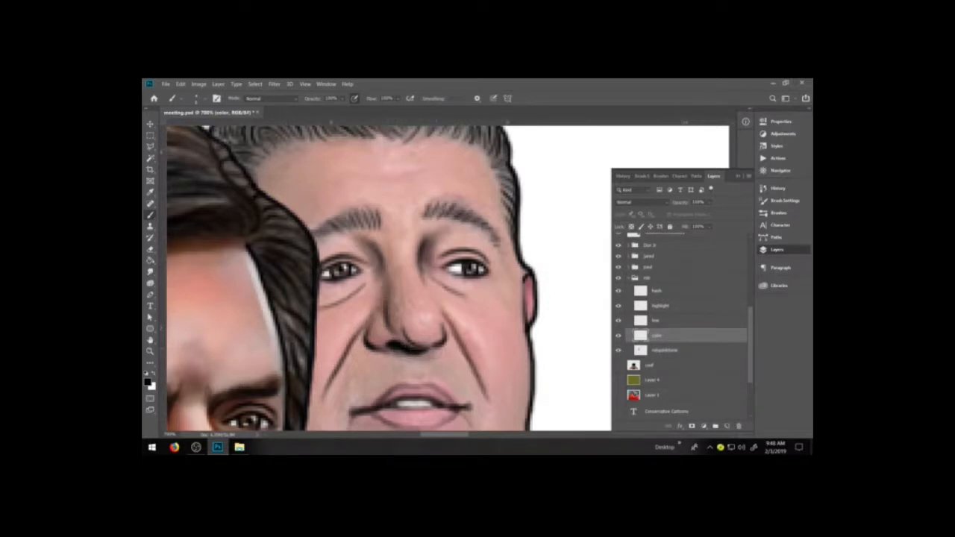
pyautogui.hotkey('ctrl', 'z')
pyautogui.moveTo(437, 349); pyautogui.dragTo(400, 351)
pyautogui.moveTo(447, 323); pyautogui.dragTo(473, 371)
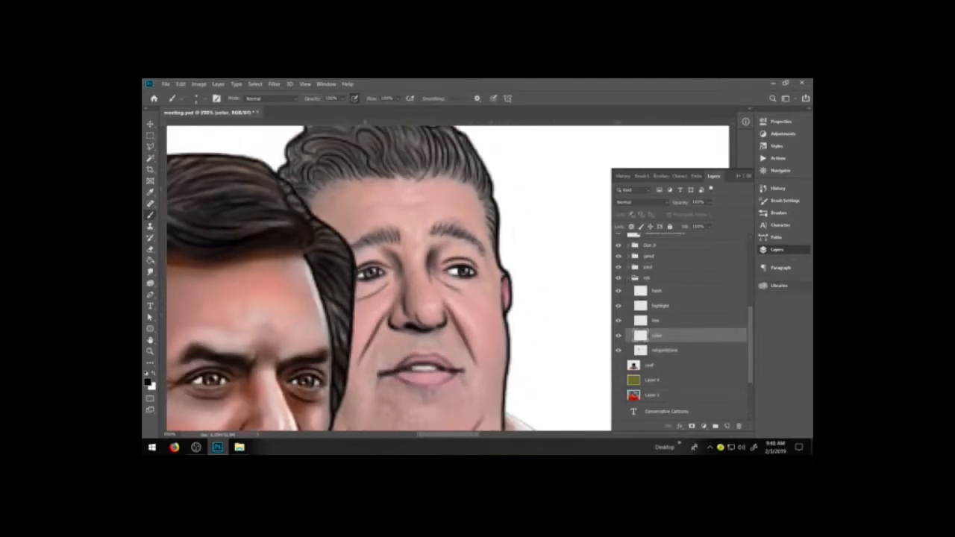
pyautogui.click(776, 285)
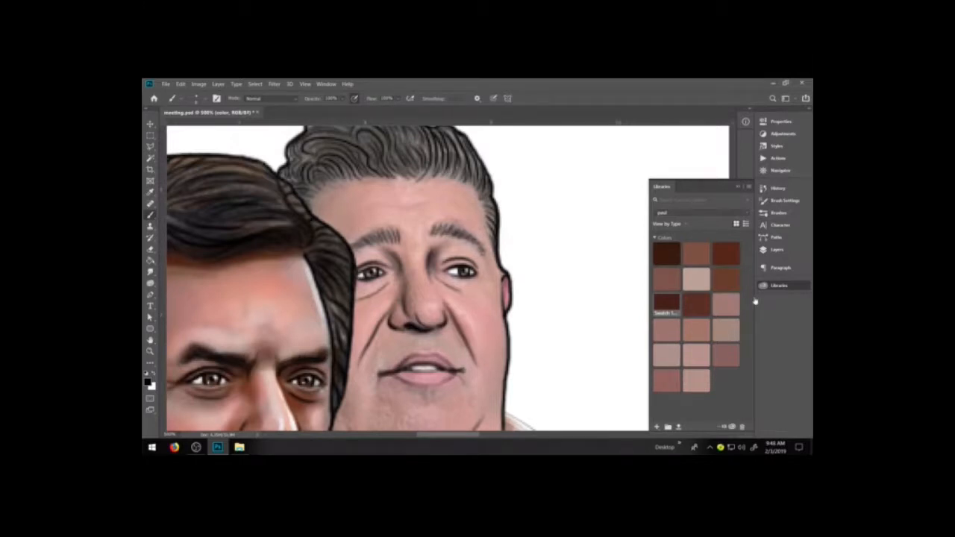
pyautogui.click(749, 187)
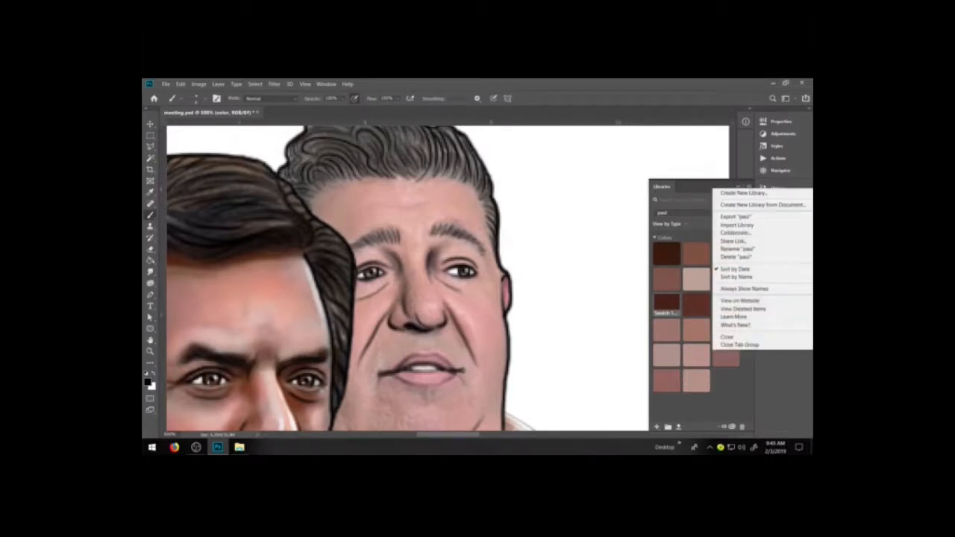
pyautogui.click(669, 187)
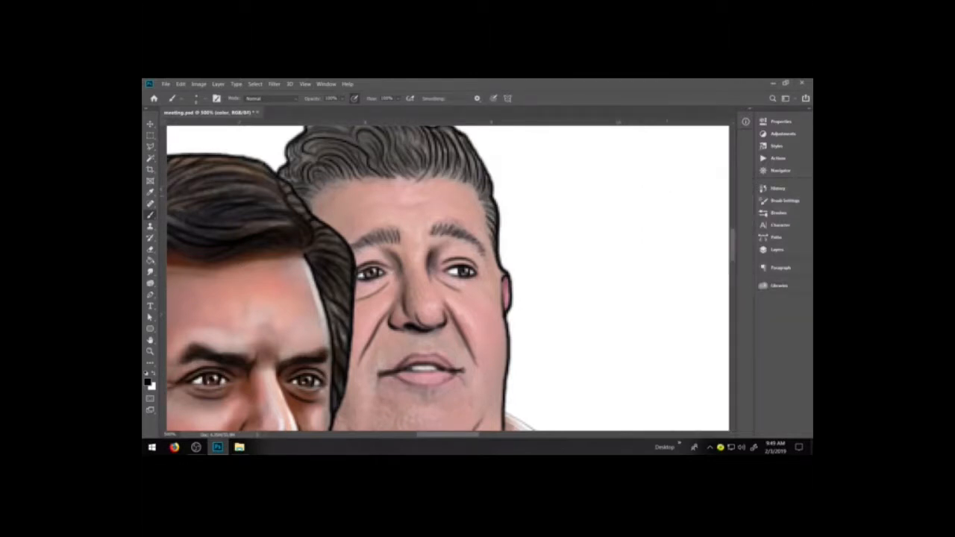
# Create a new library named rob for the figure's skin color swatches.
pyautogui.press('h')
pyautogui.moveTo(614, 321); pyautogui.dragTo(685, 272)
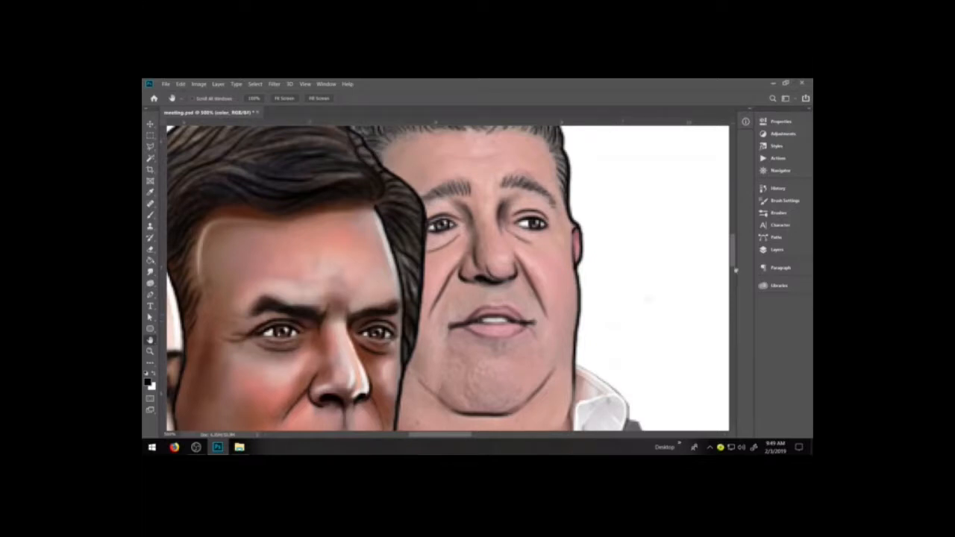
pyautogui.click(777, 250)
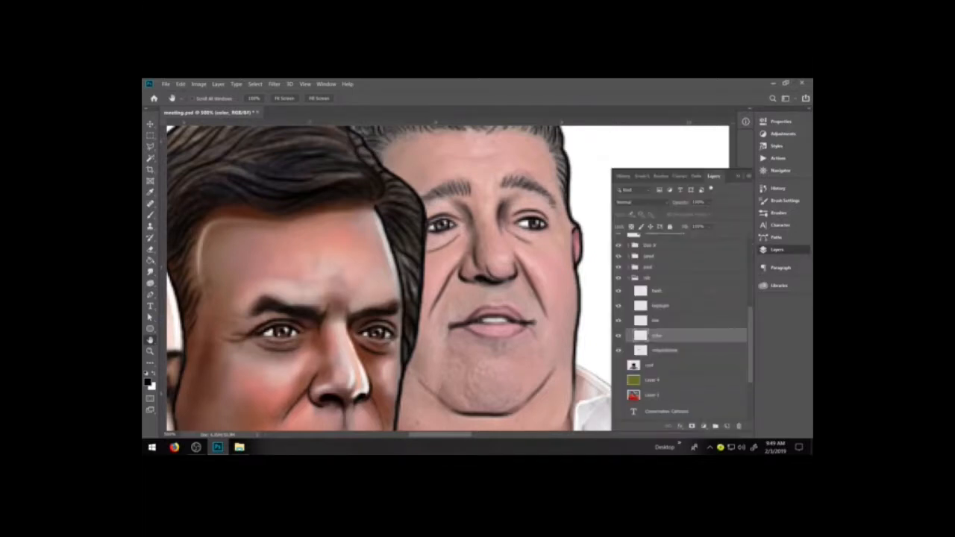
pyautogui.click(785, 287)
pyautogui.click(749, 187)
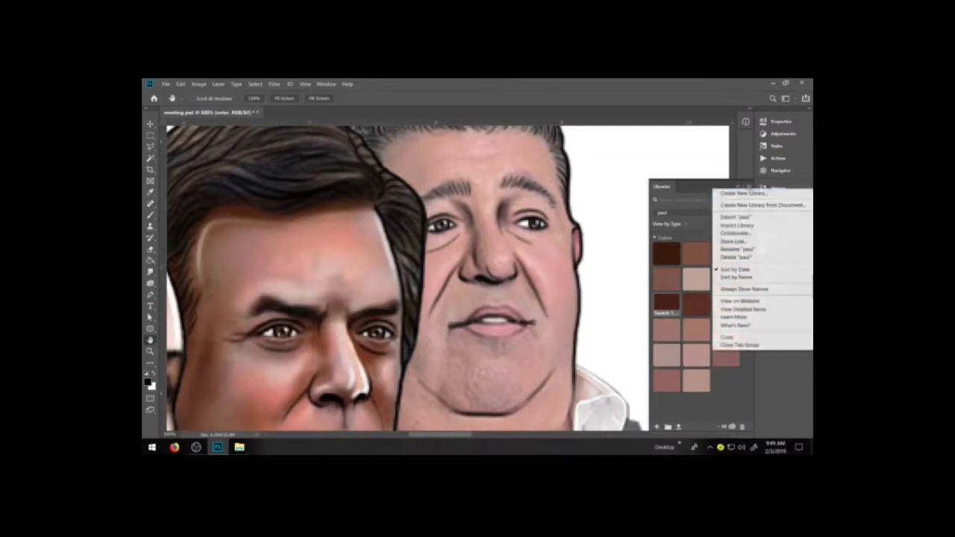
pyautogui.click(743, 194)
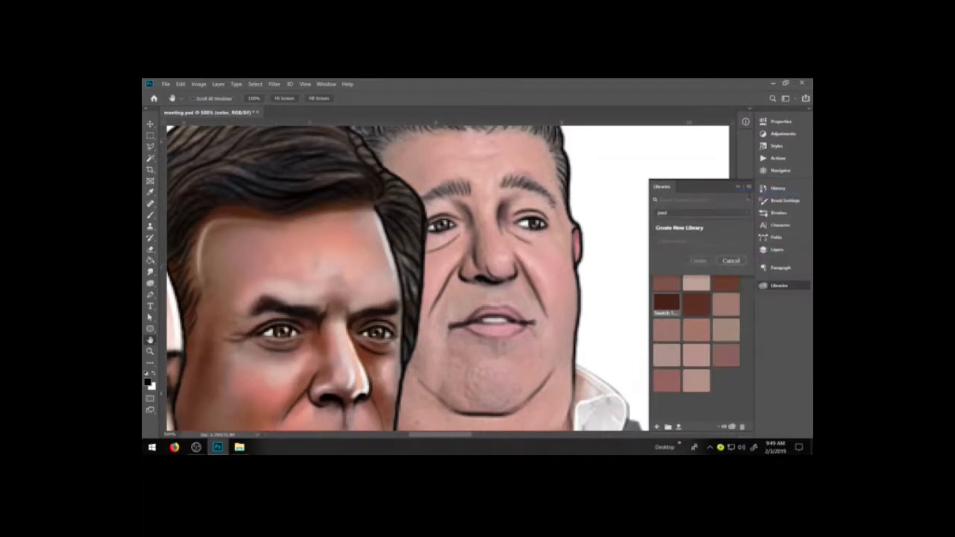
pyautogui.write('f')
pyautogui.press('Return')
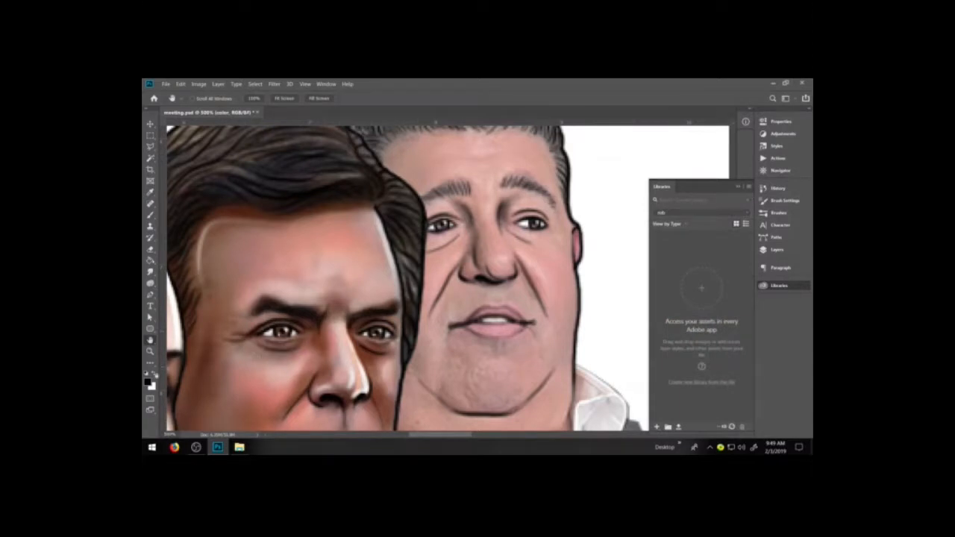
# Sample a pink tone and the muted tone bd9d92 from the rob figure's face and save both as swatches in the rob library.
pyautogui.press('i')
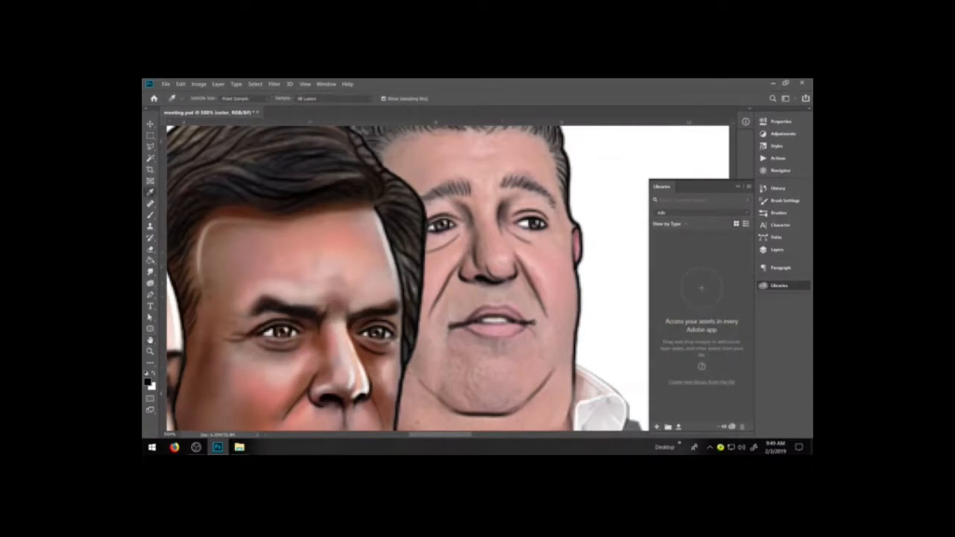
pyautogui.click(503, 252)
pyautogui.click(147, 382)
pyautogui.click(779, 316)
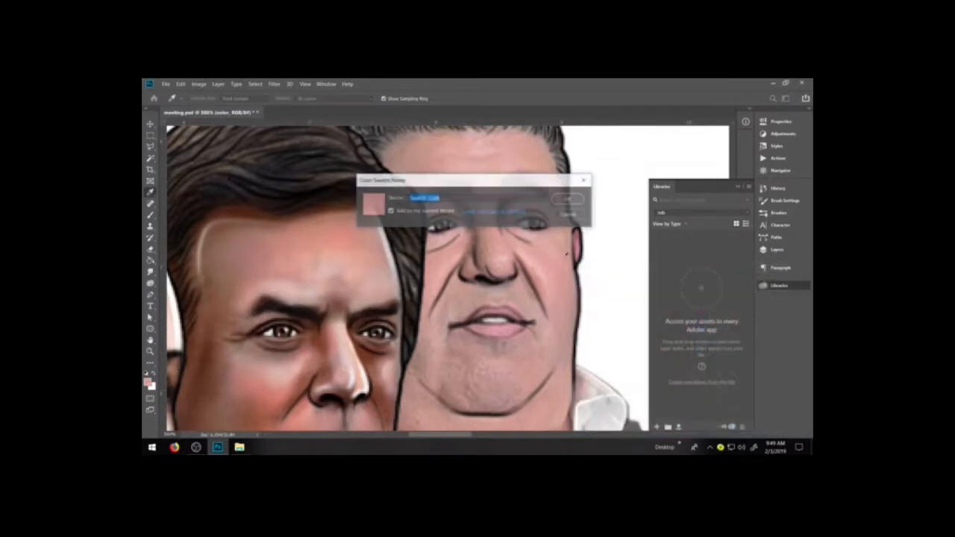
pyautogui.click(569, 199)
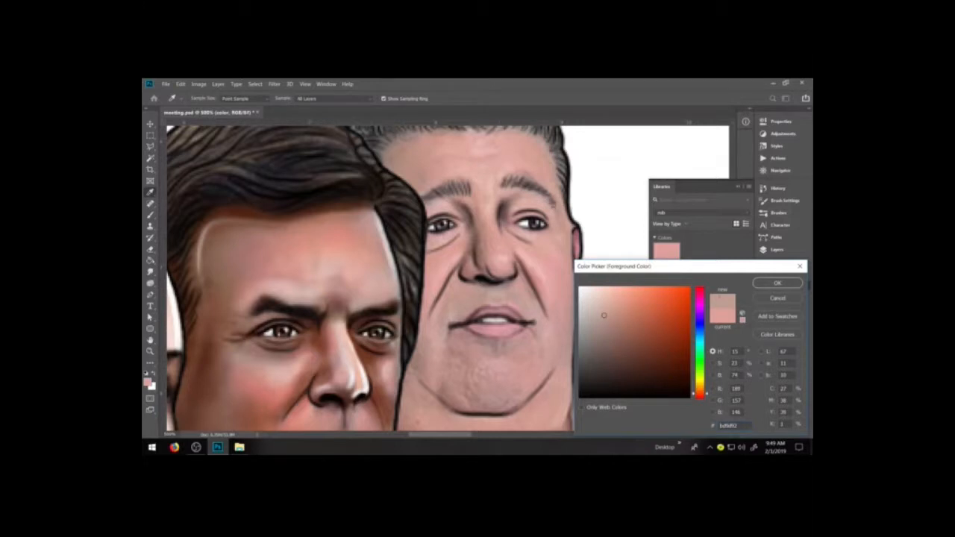
pyautogui.click(779, 316)
pyautogui.click(569, 199)
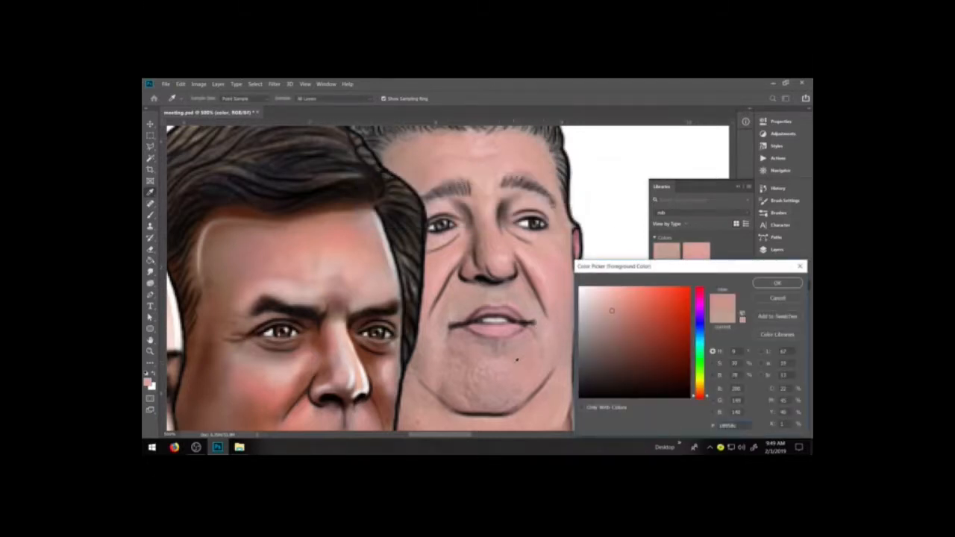
# Add the sampled skin tones c8958c and daa99f to the rob library as swatches.
pyautogui.click(778, 317)
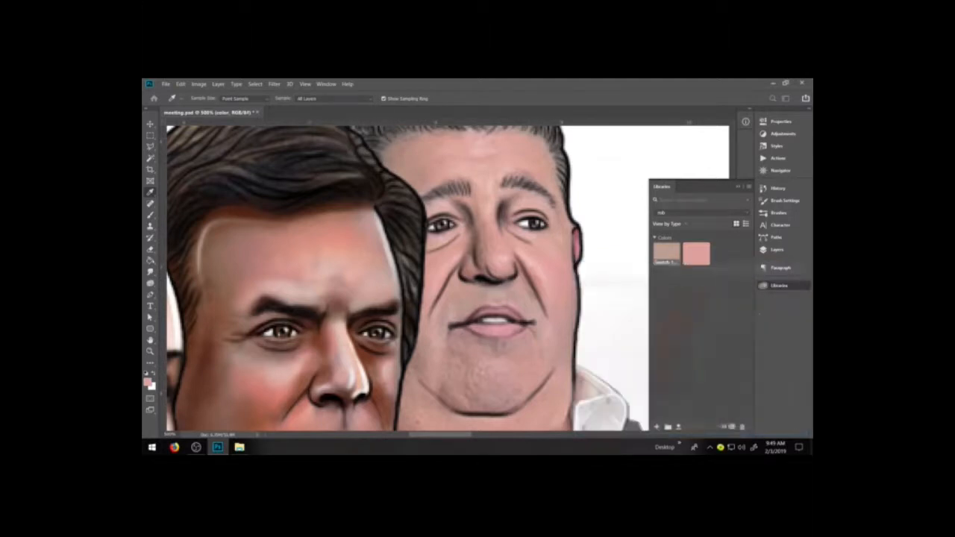
pyautogui.click(569, 199)
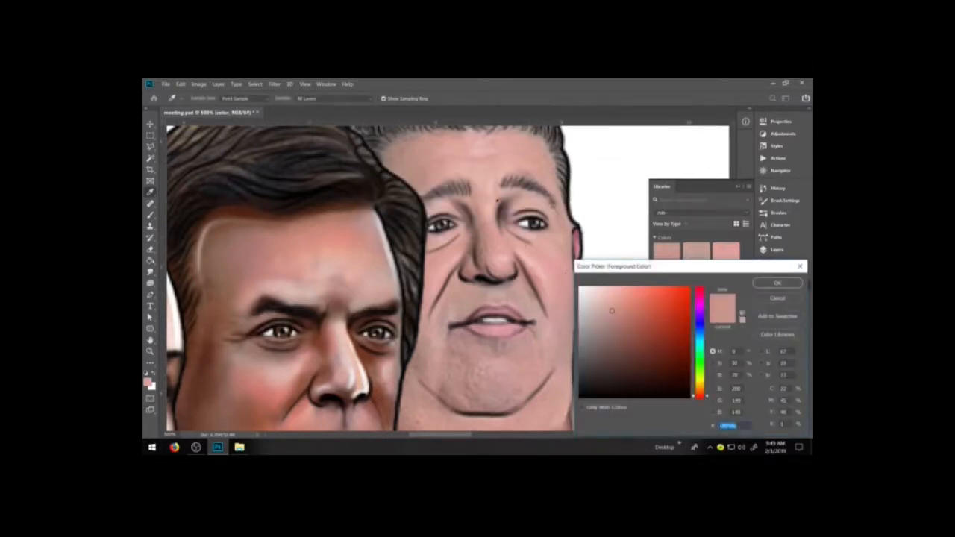
pyautogui.click(531, 201)
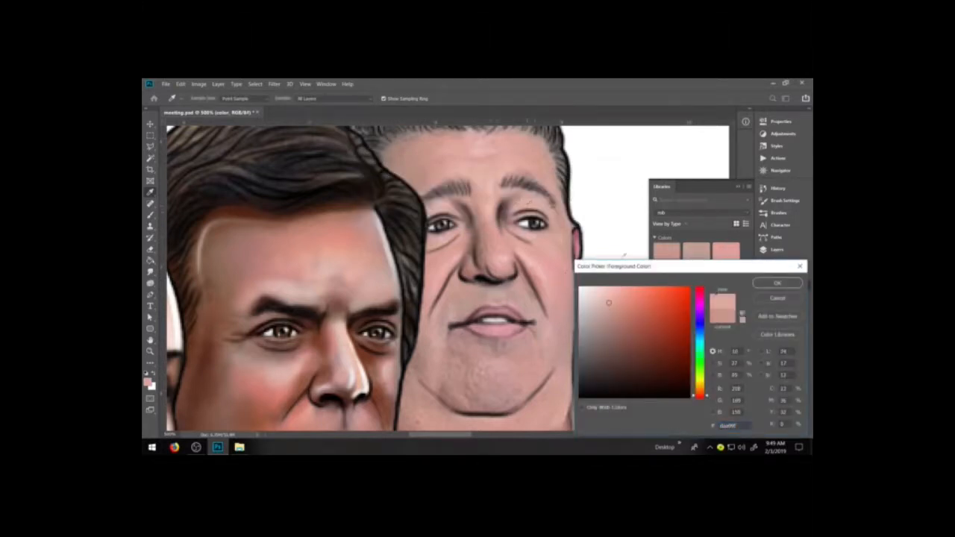
pyautogui.click(779, 316)
pyautogui.click(568, 200)
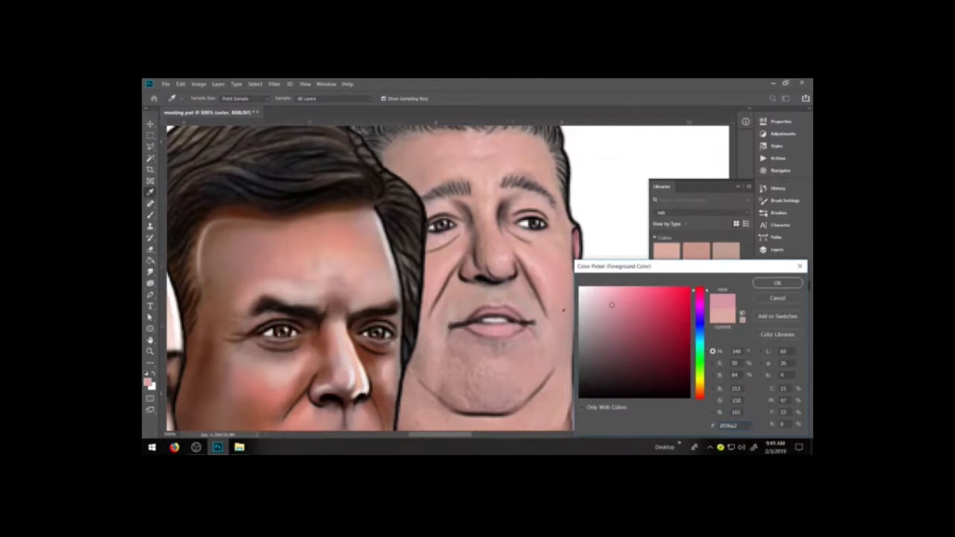
# Save the rosy tone d596a2 and a sampled light pink skin tone as further swatches in the rob library.
pyautogui.click(779, 316)
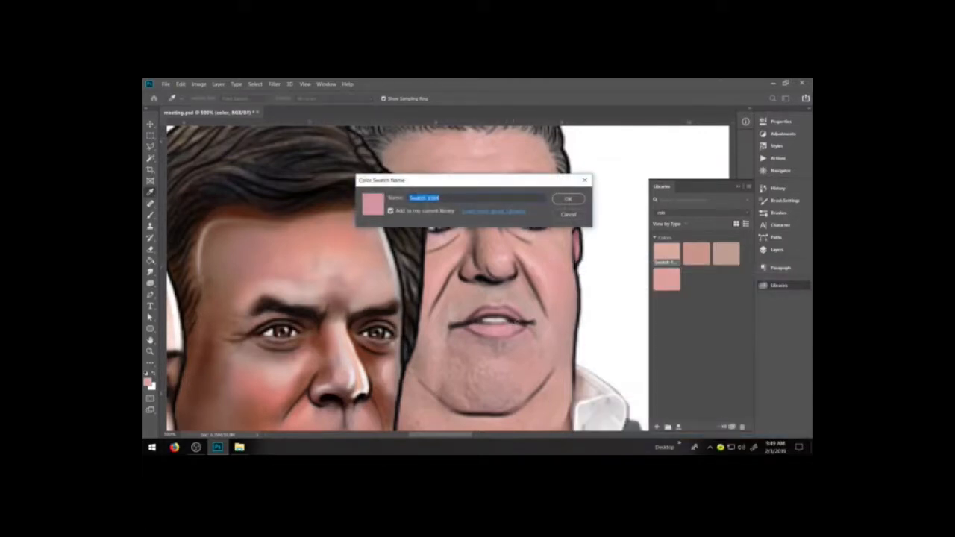
pyautogui.click(568, 198)
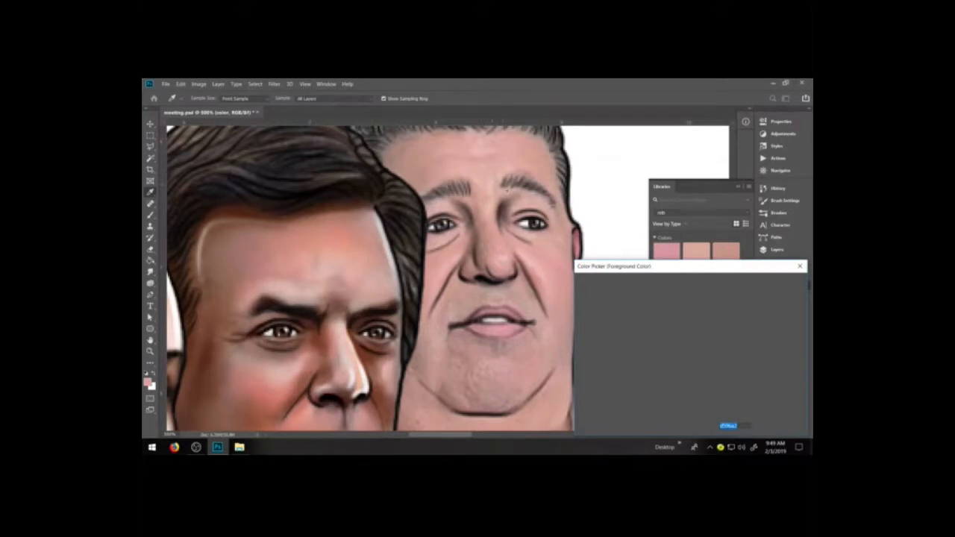
pyautogui.click(779, 316)
pyautogui.click(573, 200)
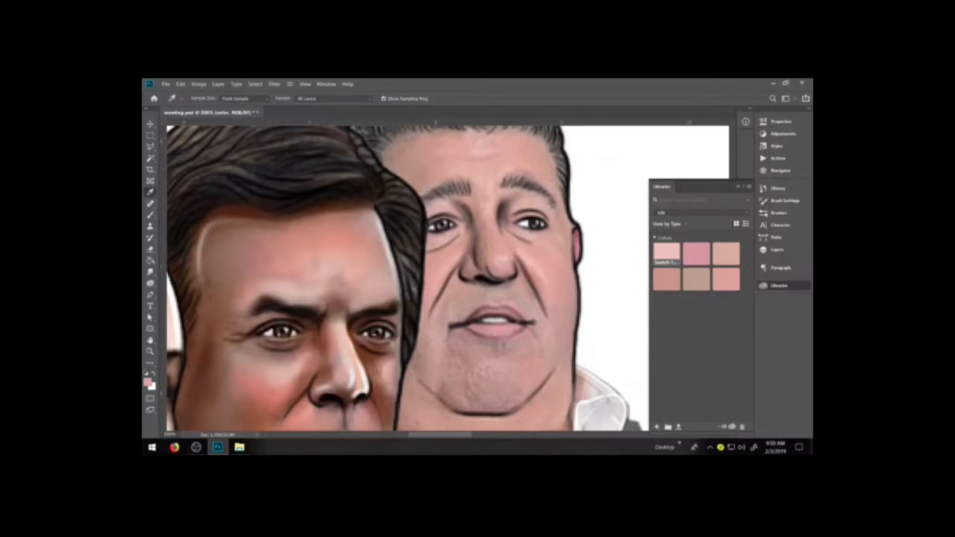
# Make white the brush color, try a highlight on the rob figure's nose, undo it and lower the brush opacity.
pyautogui.press('b')
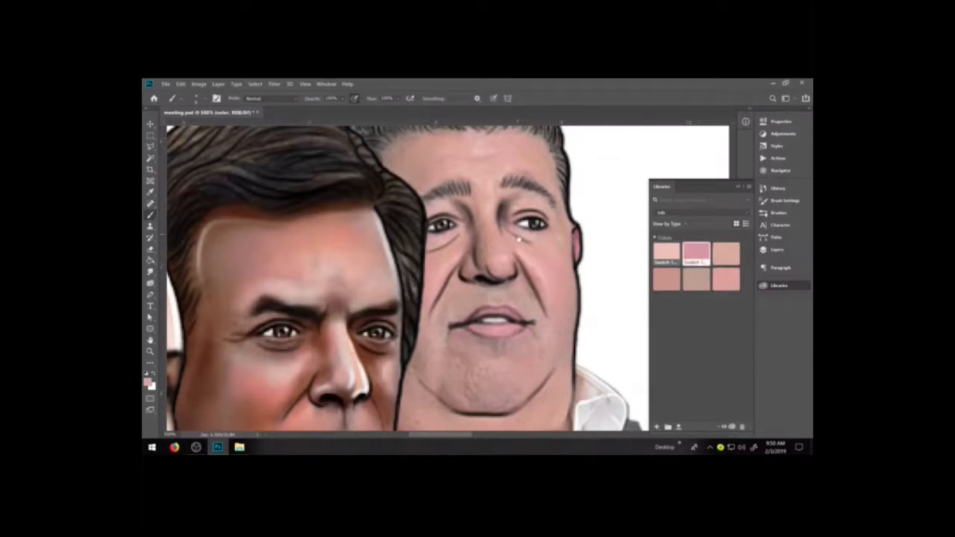
pyautogui.press('x')
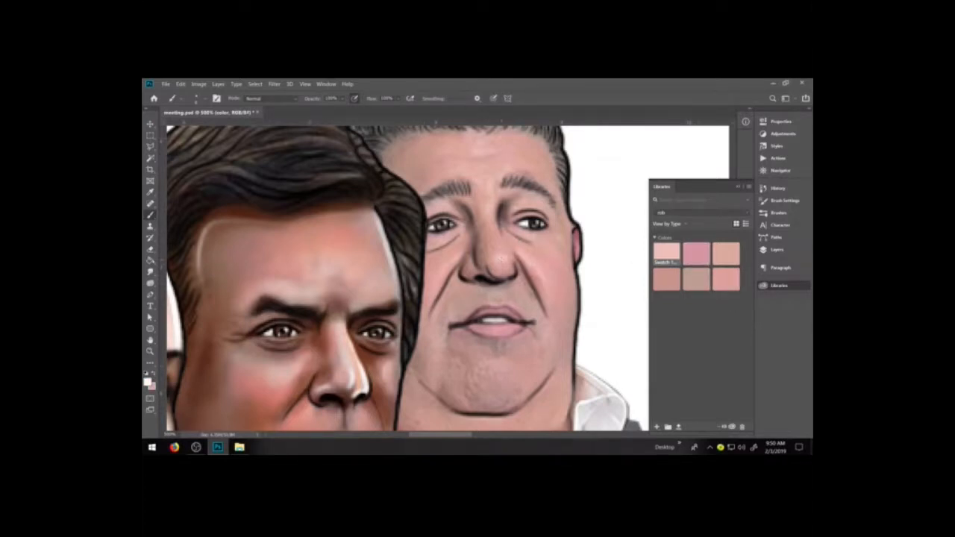
pyautogui.moveTo(496, 259); pyautogui.dragTo(489, 244)
pyautogui.hotkey('ctrl', 'z')
pyautogui.click(342, 98)
pyautogui.moveTo(355, 109); pyautogui.dragTo(332, 109)
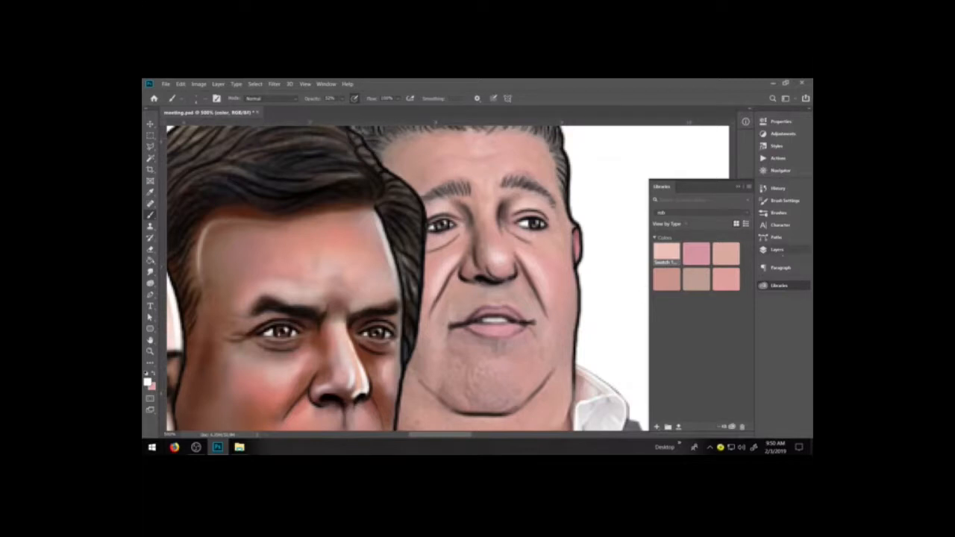
# Brighten the nose tip highlight with white on the paul group's color layer.
pyautogui.click(776, 249)
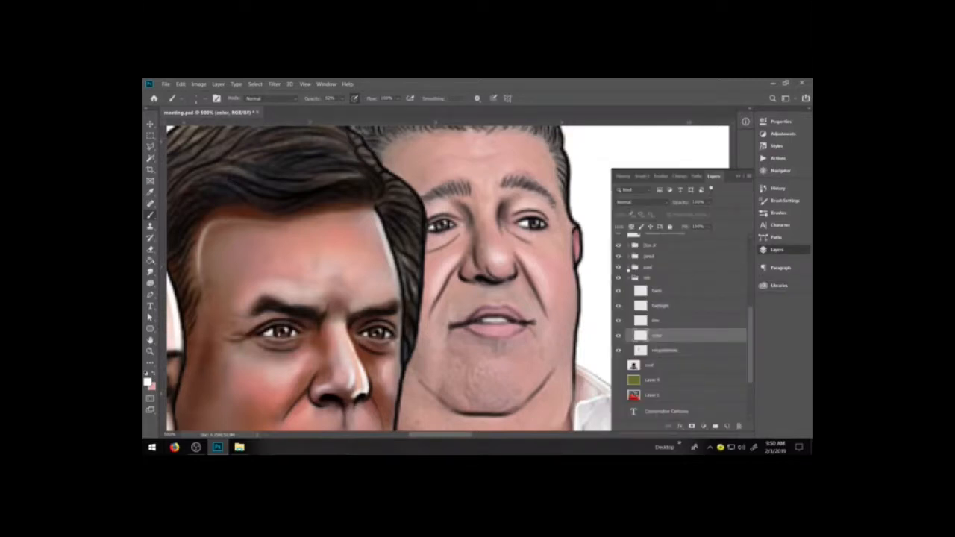
pyautogui.click(629, 266)
pyautogui.click(660, 325)
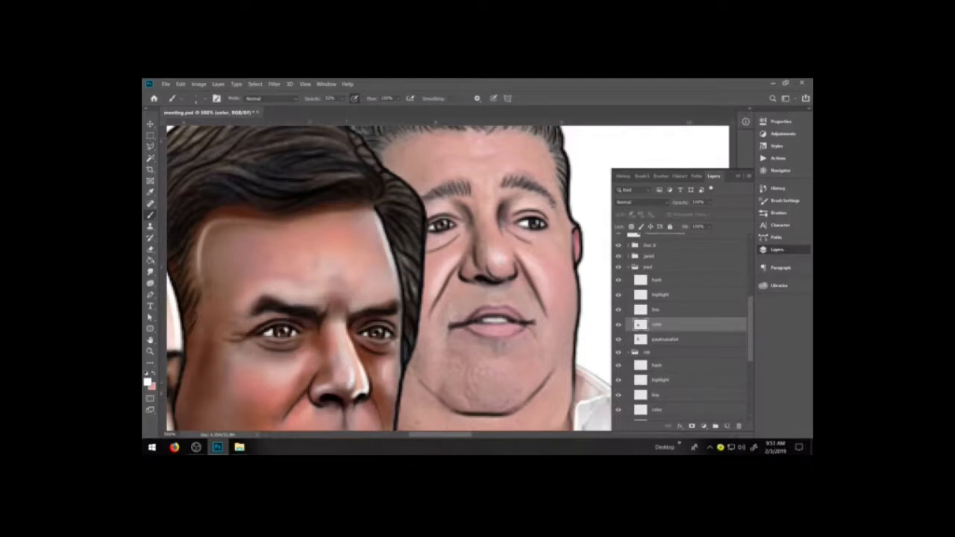
pyautogui.moveTo(349, 378); pyautogui.dragTo(350, 382)
# Return to the rob group's color layer and paint a soft white highlight on the rob figure's chin.
pyautogui.click(629, 267)
pyautogui.click(661, 336)
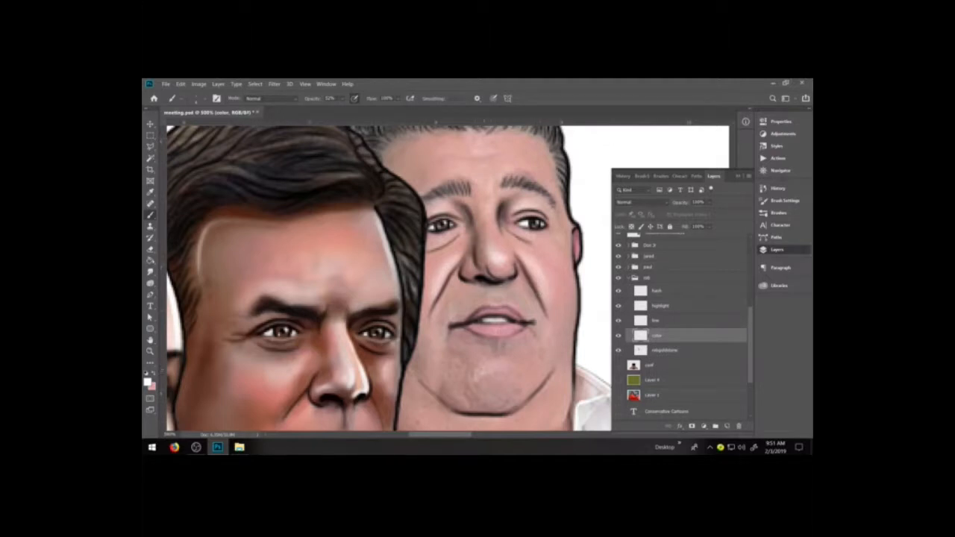
pyautogui.moveTo(479, 373); pyautogui.dragTo(489, 365)
pyautogui.click(487, 375)
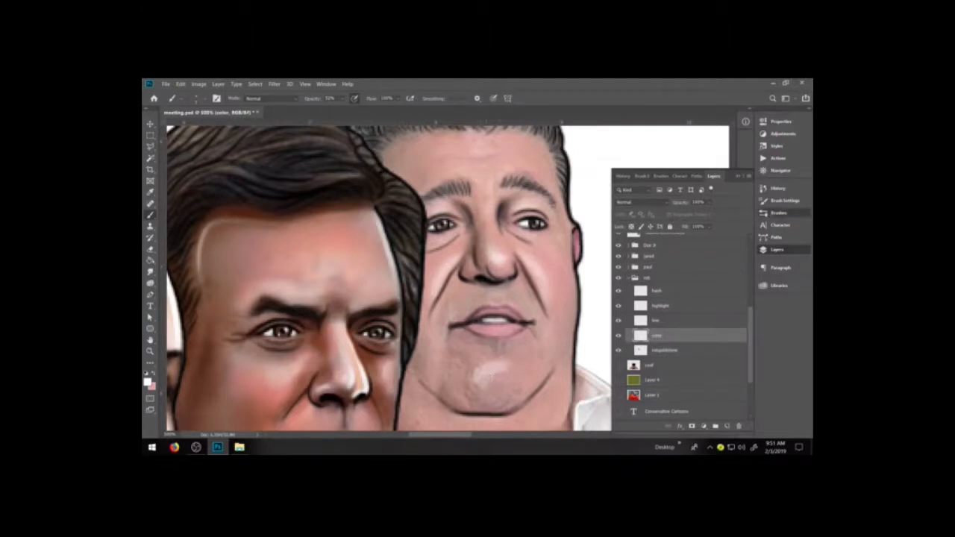
pyautogui.click(778, 212)
pyautogui.moveTo(489, 370)
pyautogui.mouseDown()
pyautogui.moveTo(484, 374)
pyautogui.moveTo(503, 364)
pyautogui.moveTo(473, 389)
pyautogui.mouseUp()
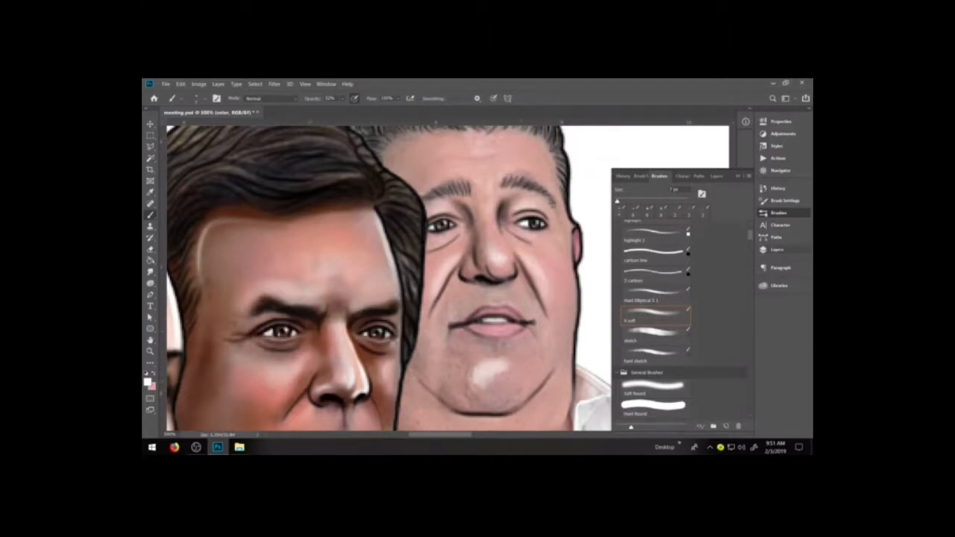
# Soften the edges of the white highlight on the rob figure's chin with a pink skin tone from the rob library.
pyautogui.click(778, 286)
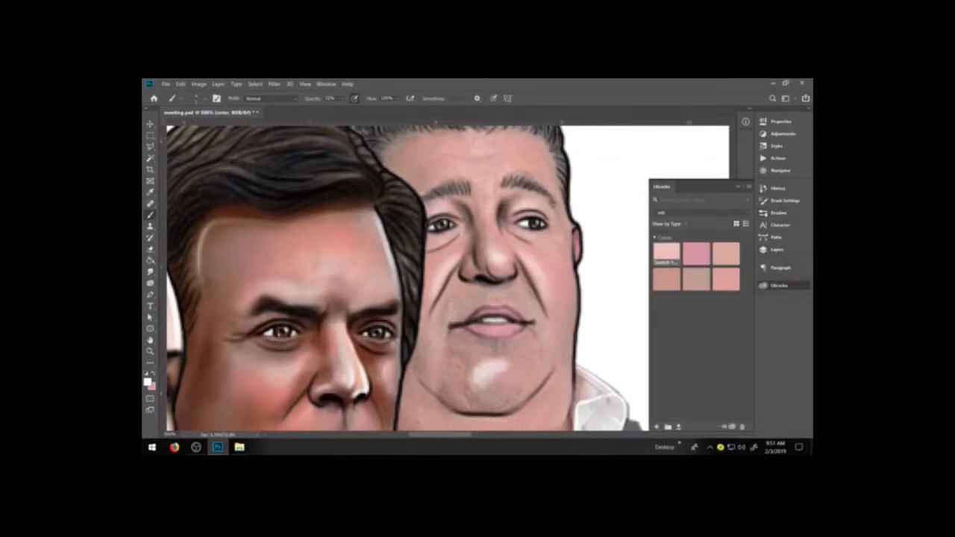
pyautogui.click(726, 279)
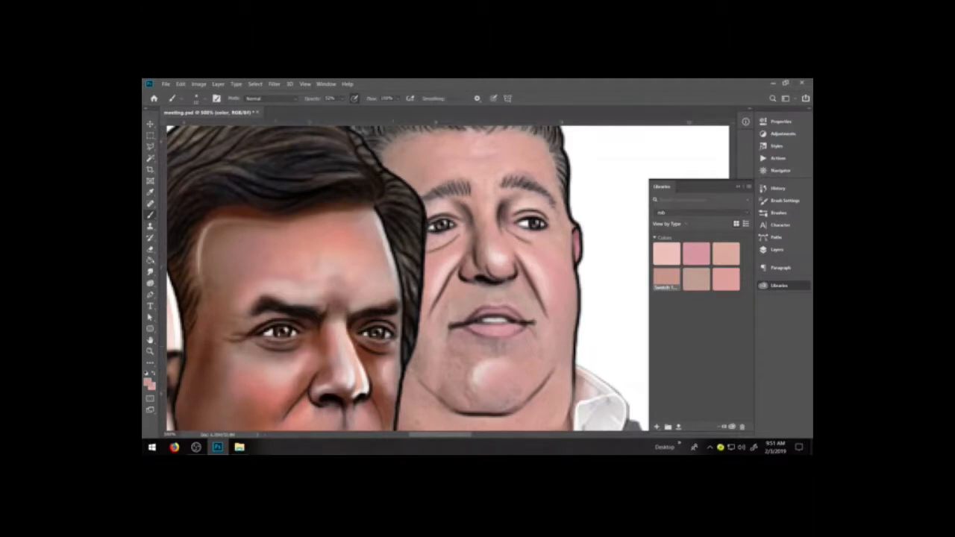
# Mix the reddish brown a46155 and a lighter red-brown tone, saving both as swatches in the rob library.
pyautogui.click(148, 383)
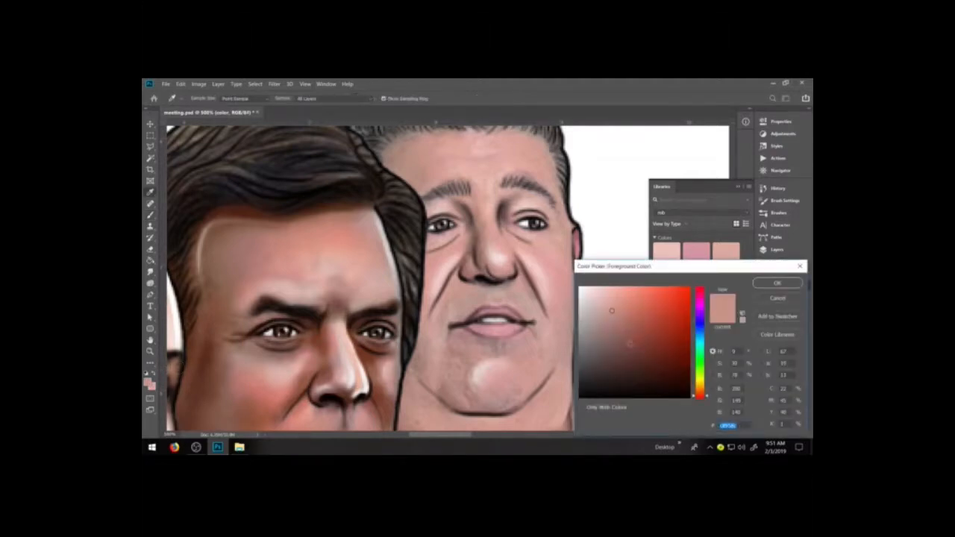
pyautogui.click(633, 326)
pyautogui.click(778, 316)
pyautogui.click(571, 199)
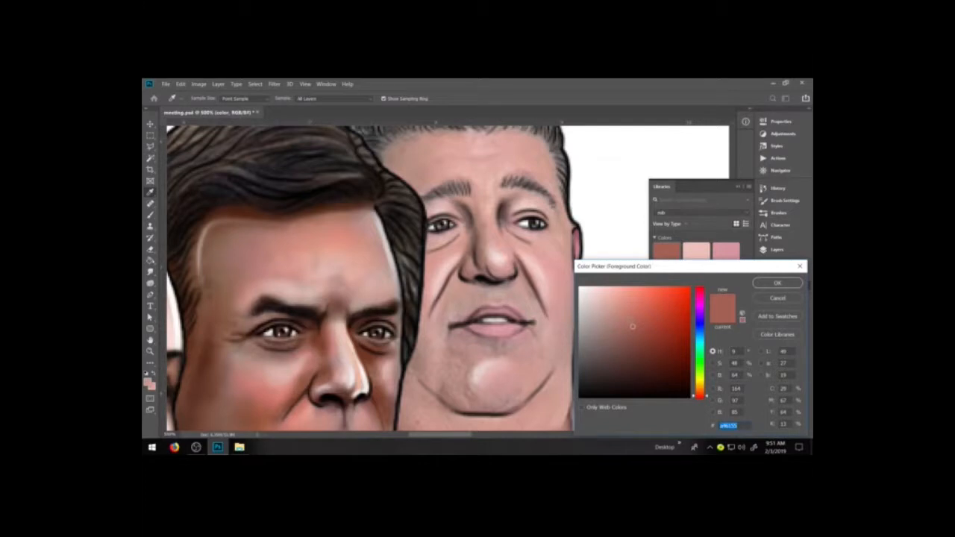
pyautogui.click(778, 316)
pyautogui.press('Return')
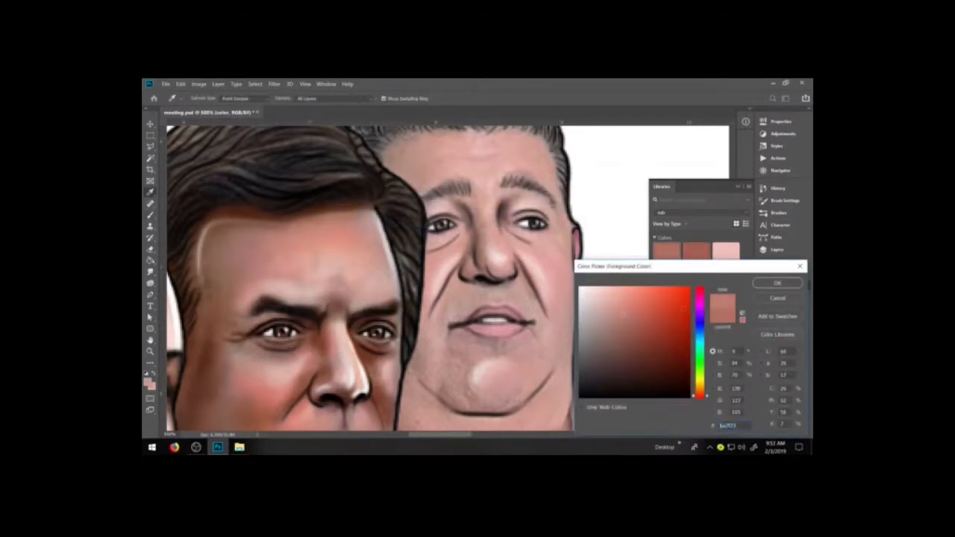
# Add a salmon tone and the light rosy tone c89389 to the rob library as swatches.
pyautogui.click(778, 316)
pyautogui.press('Return')
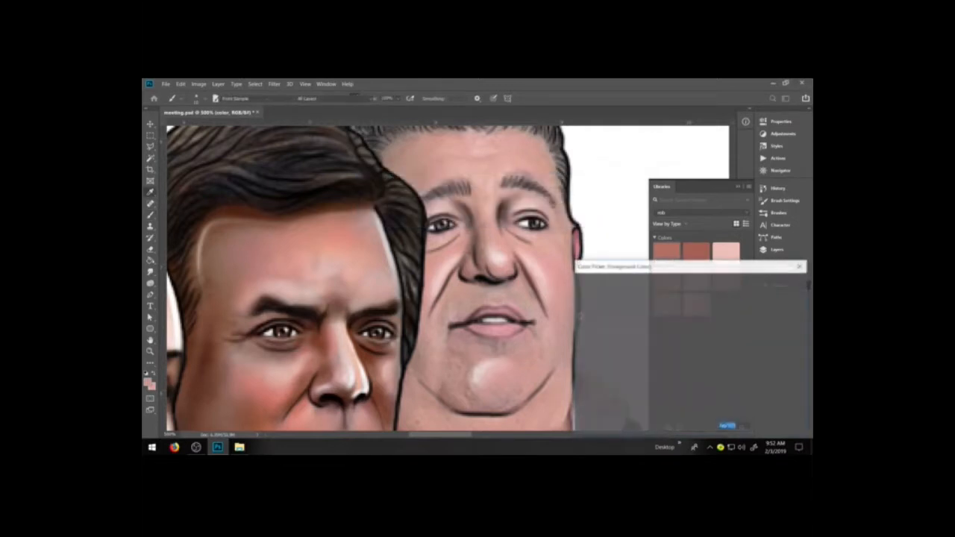
pyautogui.click(615, 311)
pyautogui.click(778, 317)
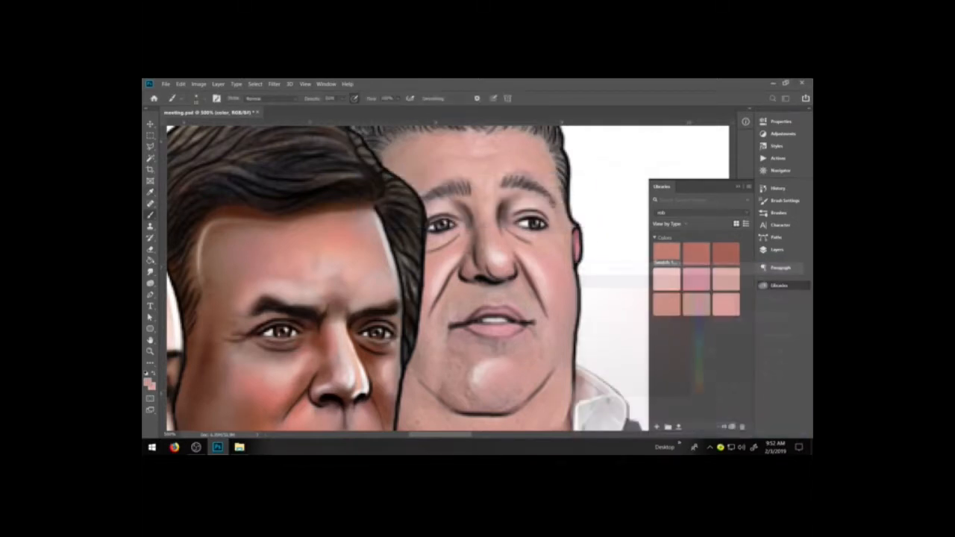
pyautogui.press('Return')
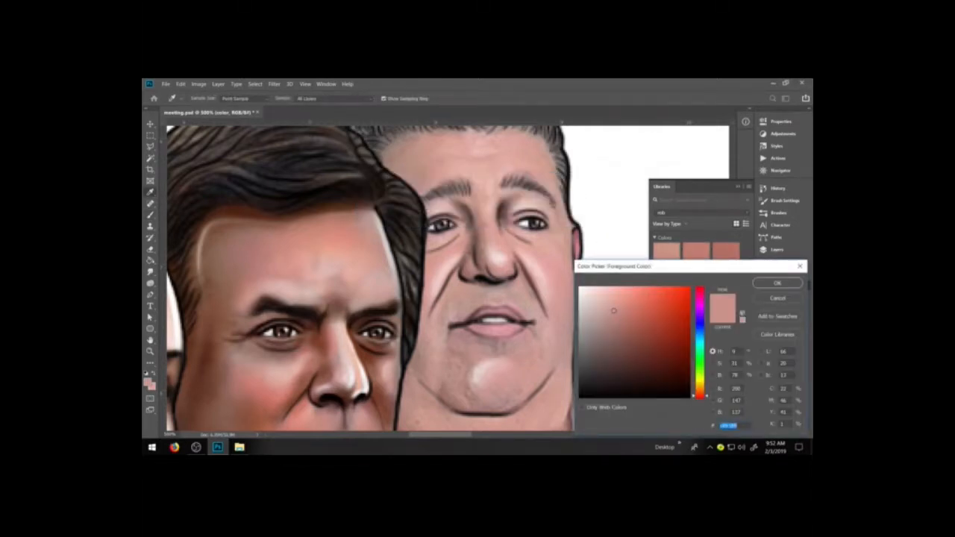
# Save the muted skin tones c09a93 and af8a84 as swatches in the rob library.
pyautogui.click(606, 314)
pyautogui.click(778, 317)
pyautogui.press('Return')
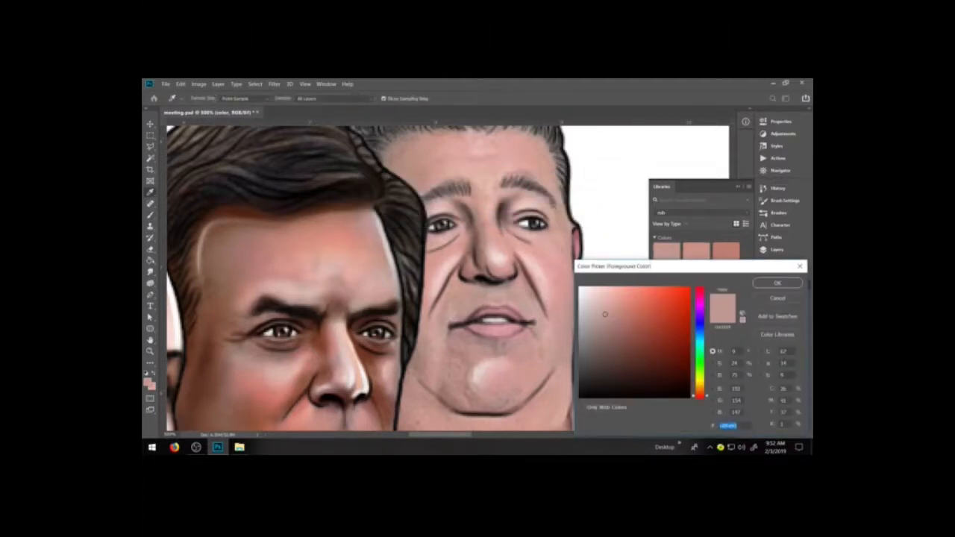
pyautogui.click(605, 314)
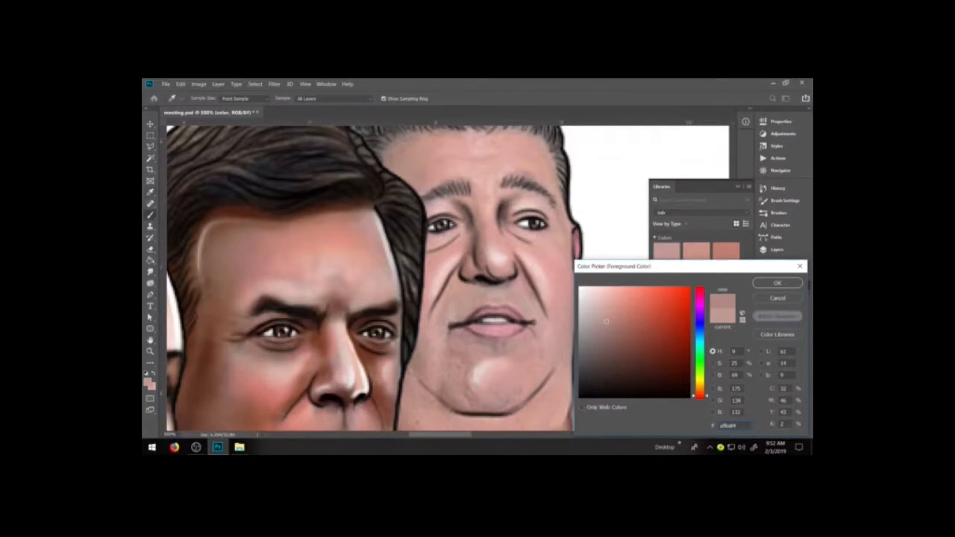
pyautogui.click(777, 317)
pyautogui.press('Return')
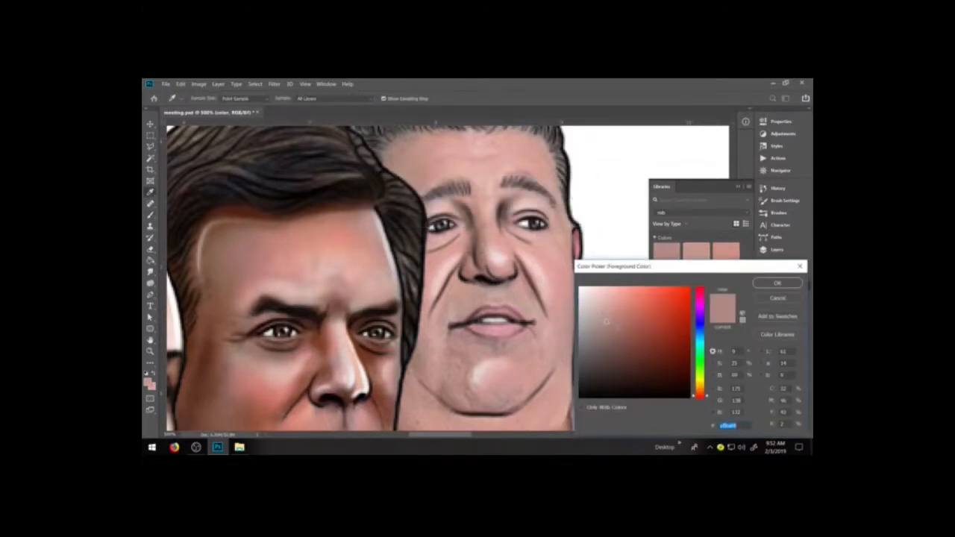
# Save a rosy brown and the mid-tone shadow colors 9a756f and 9d6e66 as swatches in the rob library.
pyautogui.click(777, 316)
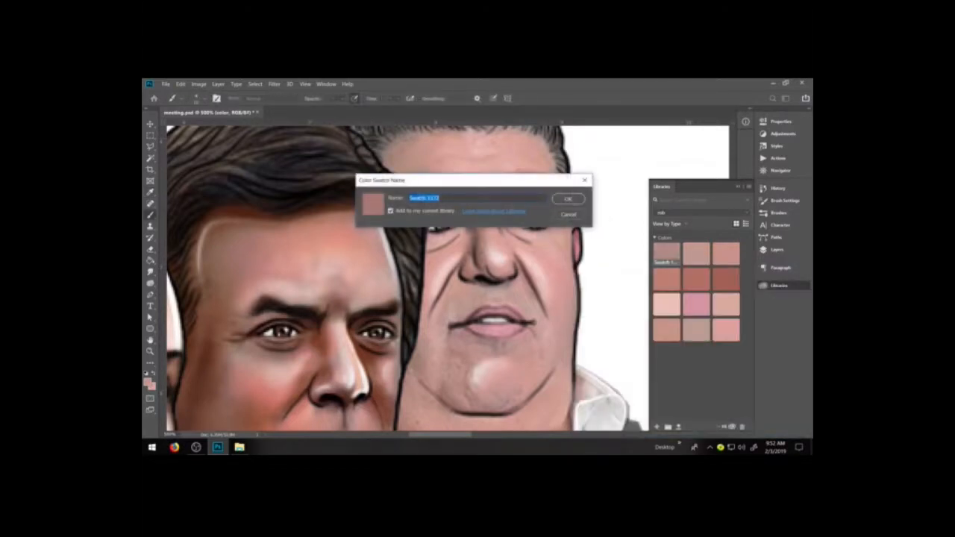
pyautogui.press('Return')
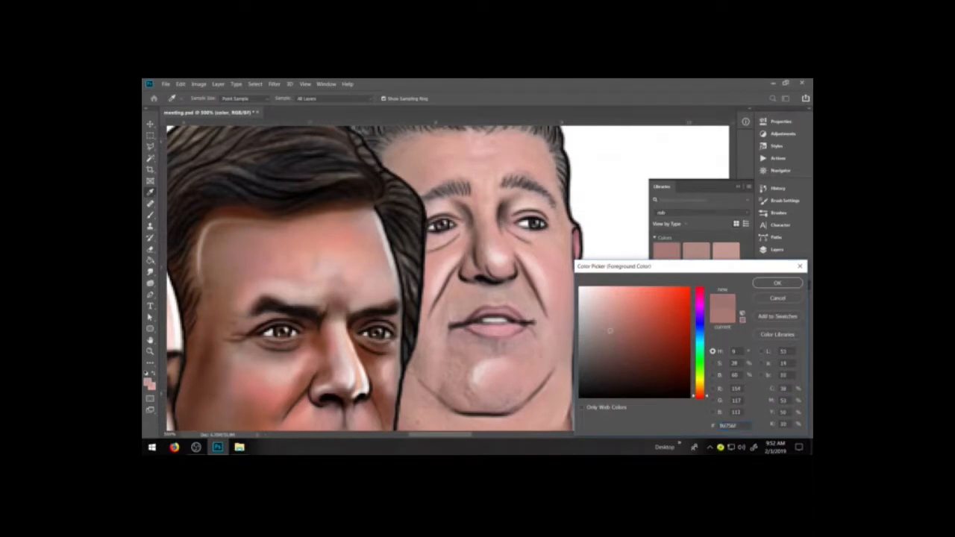
pyautogui.click(777, 316)
pyautogui.press('Return')
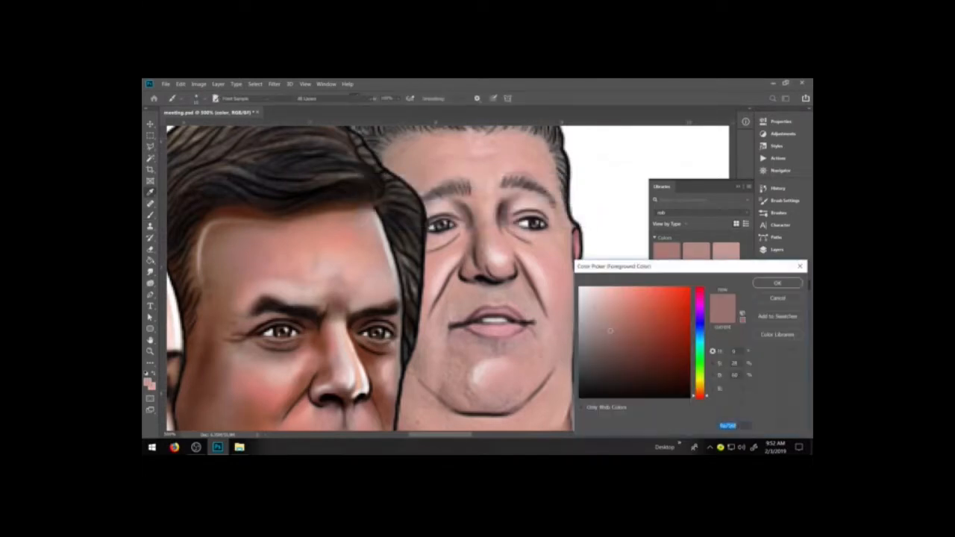
pyautogui.click(617, 329)
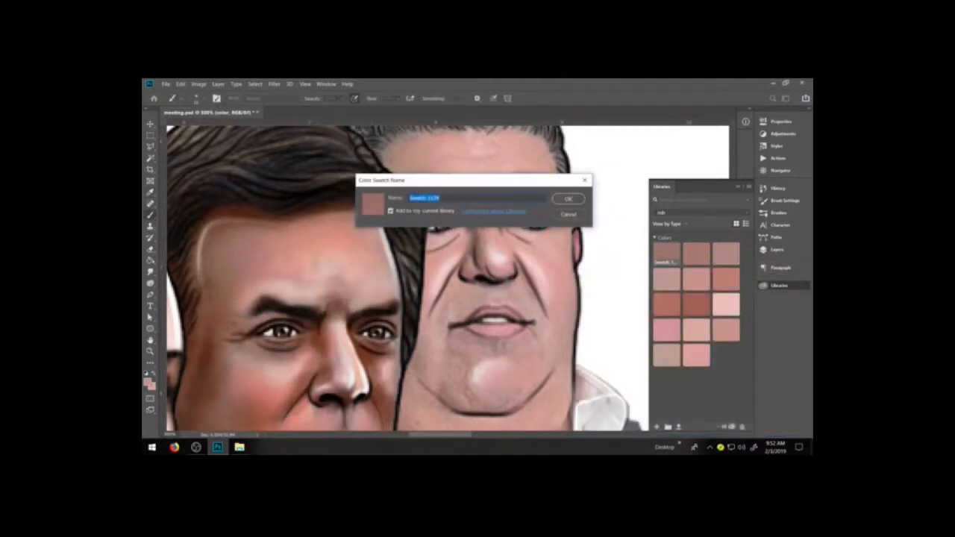
pyautogui.press('Return')
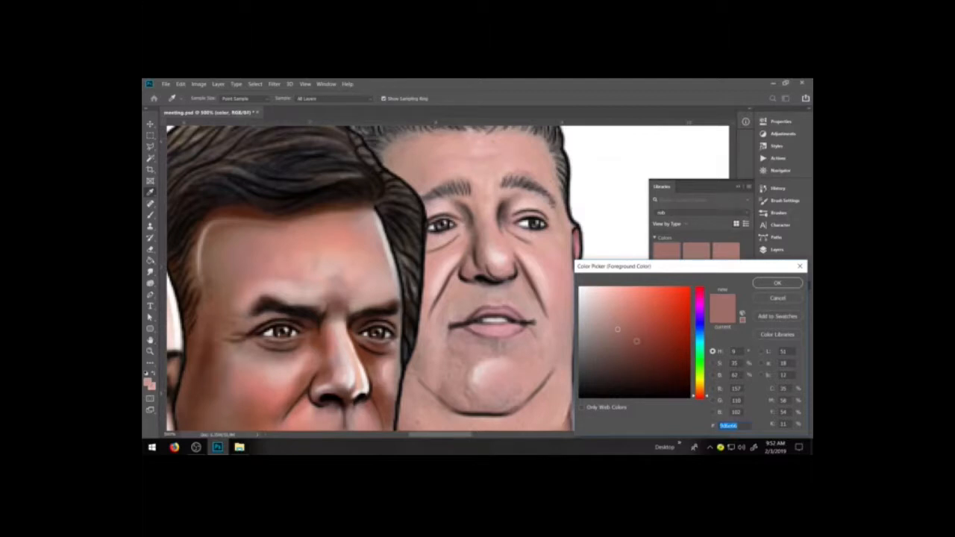
# Add the dark red-brown 834a40 and a second dark red-brown shade to the rob library as swatches.
pyautogui.click(636, 340)
pyautogui.click(778, 316)
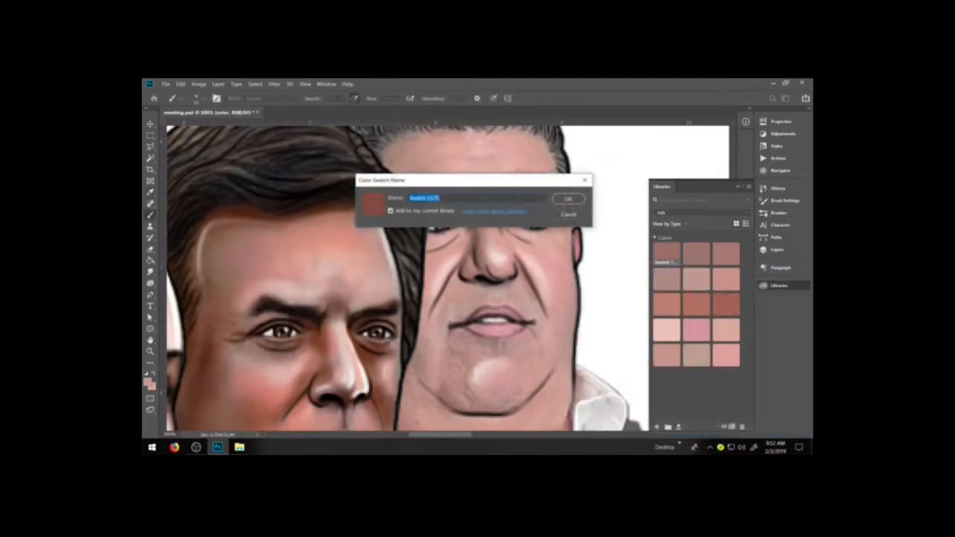
pyautogui.press('Return')
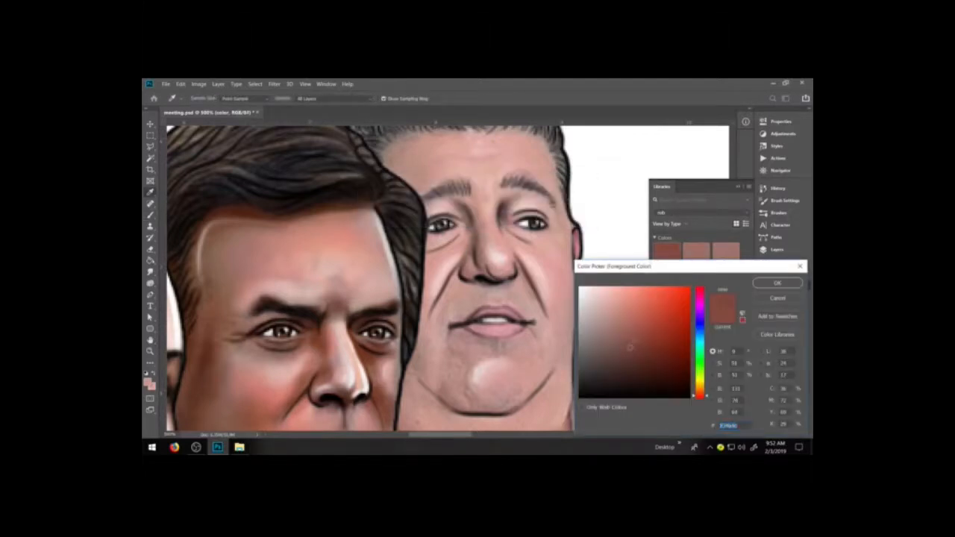
pyautogui.click(778, 317)
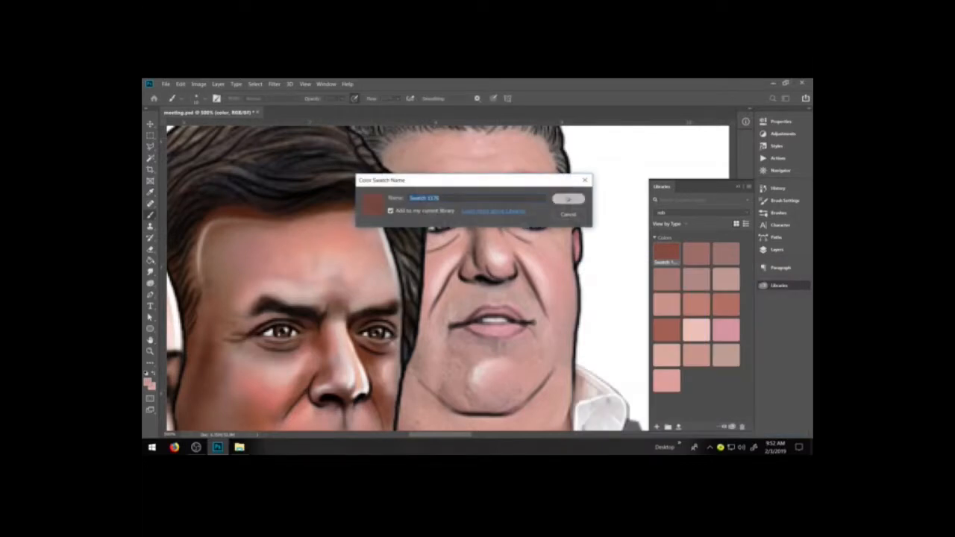
pyautogui.click(568, 198)
# Save the dark gray-brown 68524e as a rob library swatch and close the color picker.
pyautogui.click(615, 354)
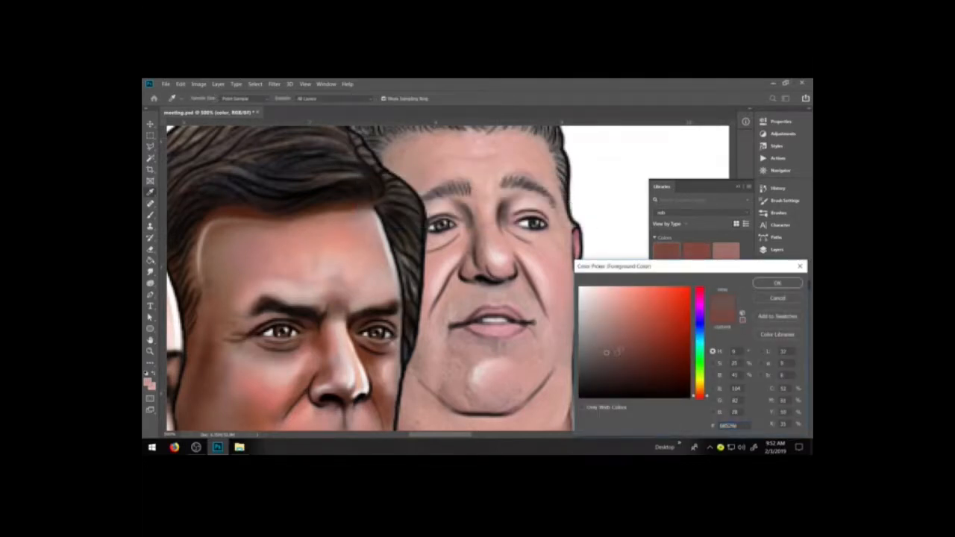
pyautogui.click(777, 317)
pyautogui.click(568, 199)
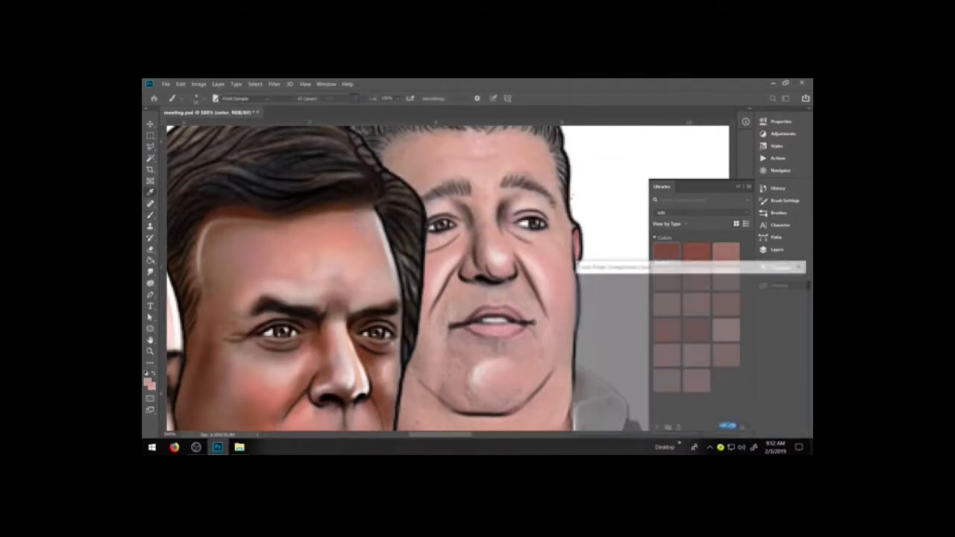
pyautogui.click(777, 298)
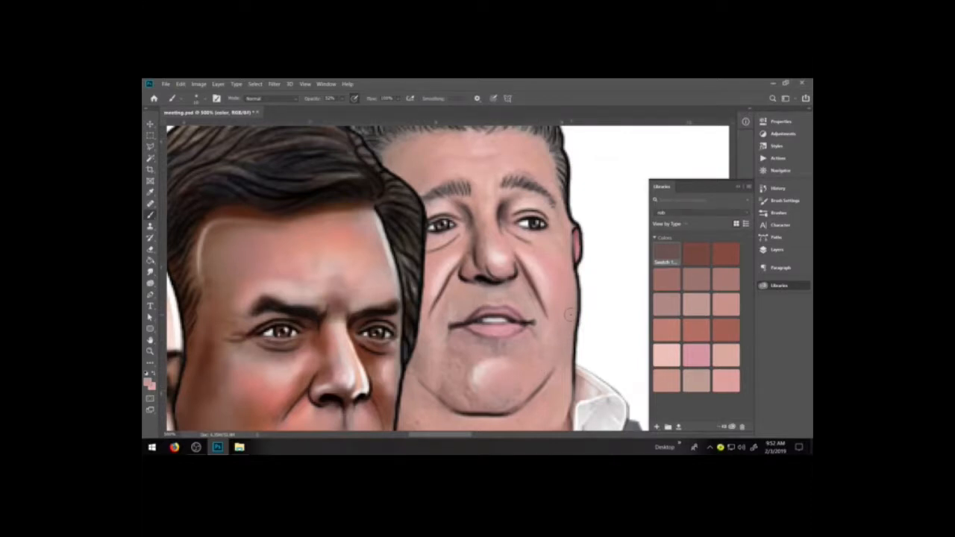
# Shade the beard area around the rob figure's mouth and chin with the dark gray-brown swatch from the rob library.
pyautogui.click(663, 254)
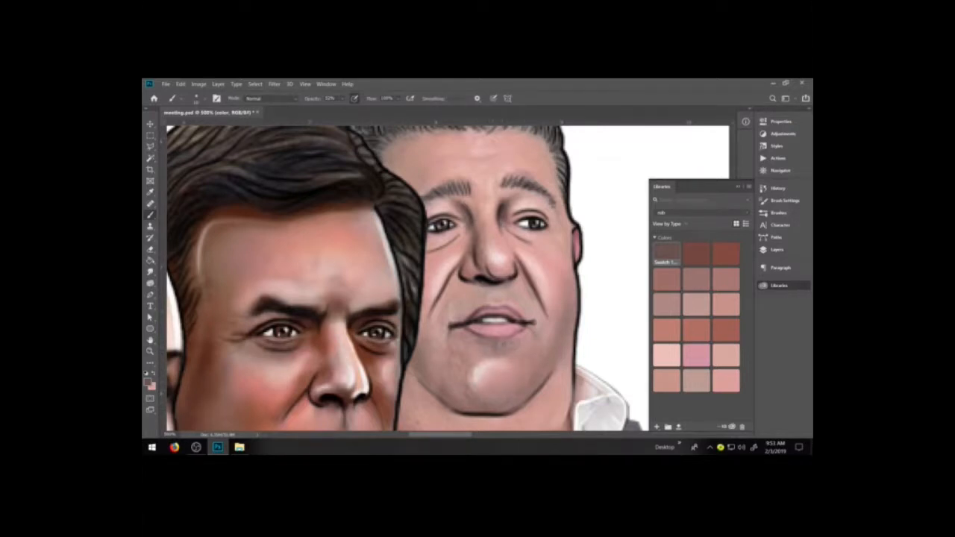
pyautogui.moveTo(479, 295); pyautogui.dragTo(458, 313)
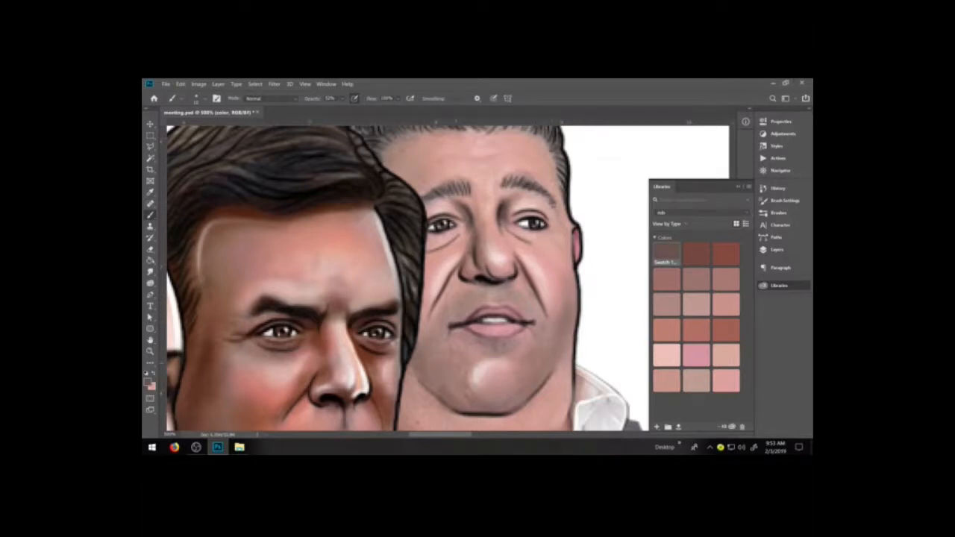
pyautogui.moveTo(468, 348); pyautogui.dragTo(476, 353)
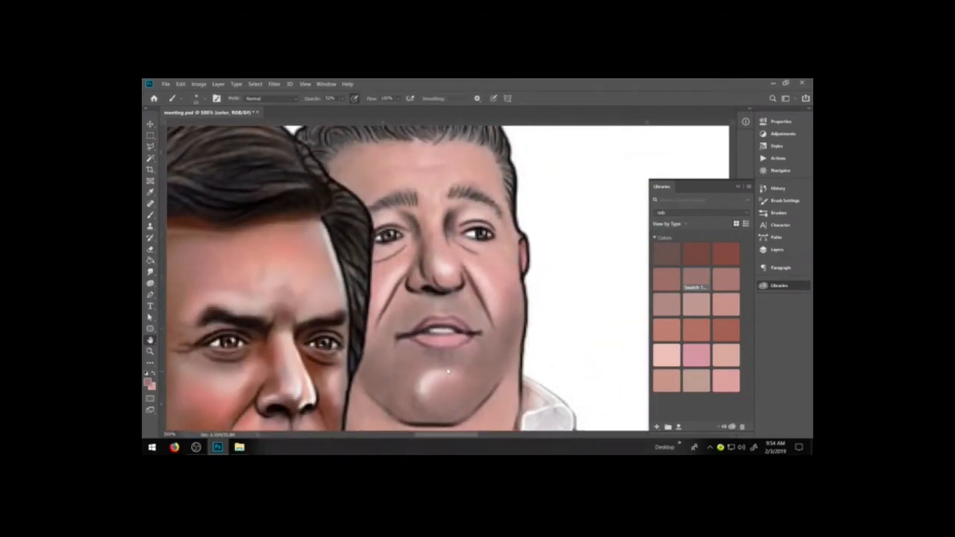
# Deepen the shadow along the rob figure's lower cheek and jaw using the dark reddish-brown swatch.
pyautogui.press('space')
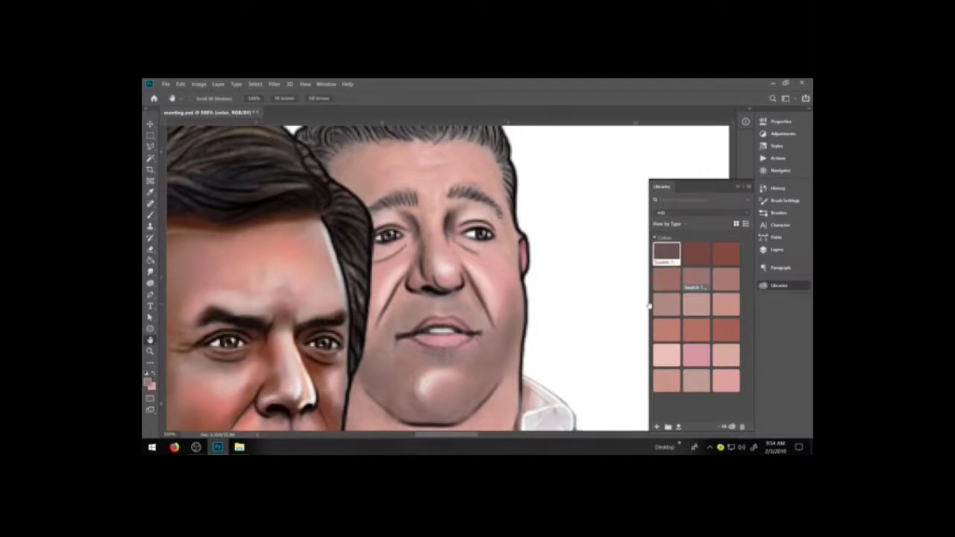
pyautogui.click(697, 253)
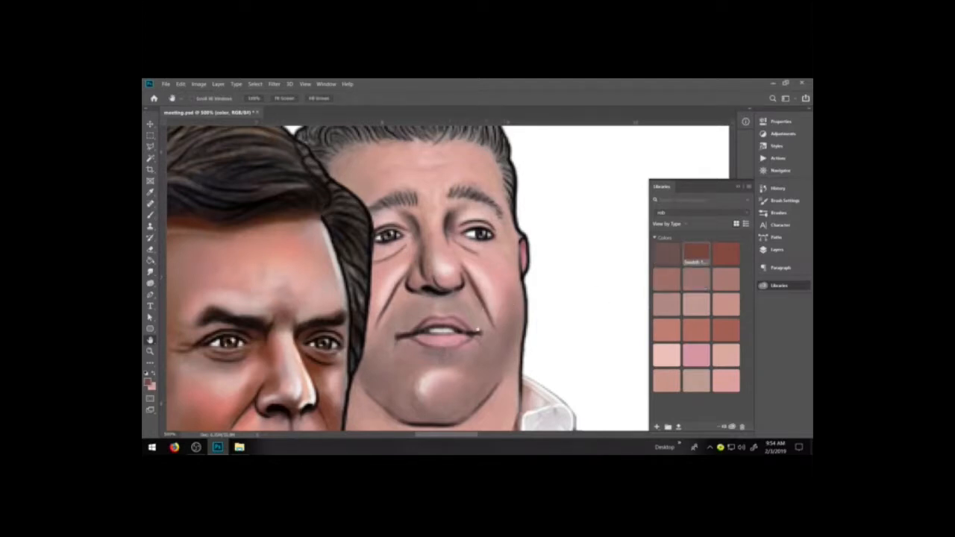
pyautogui.press('b')
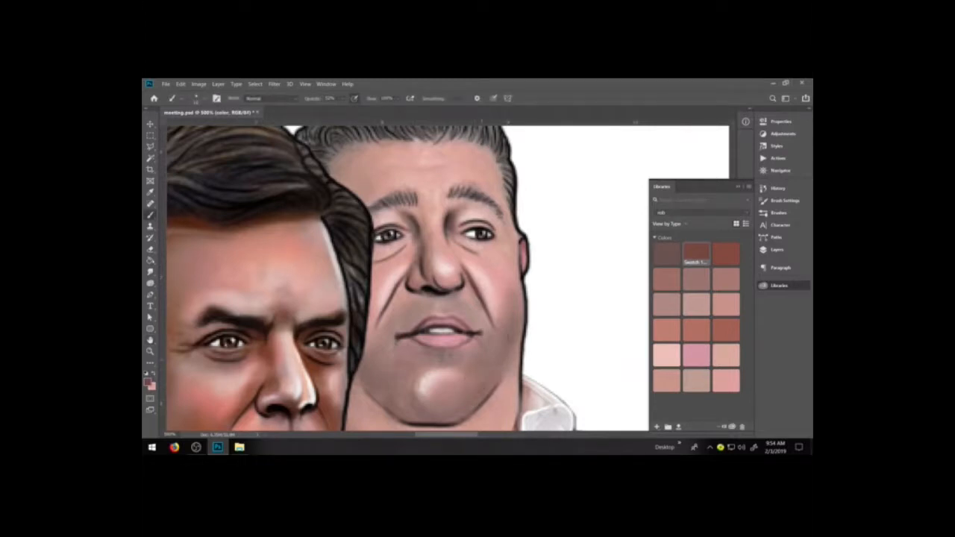
pyautogui.moveTo(498, 379); pyautogui.dragTo(485, 393)
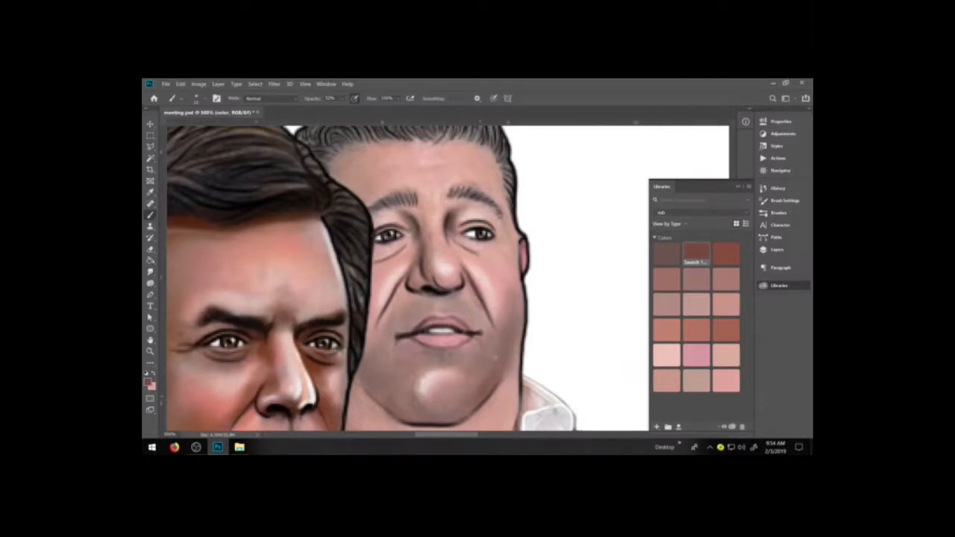
pyautogui.moveTo(500, 358); pyautogui.dragTo(537, 328)
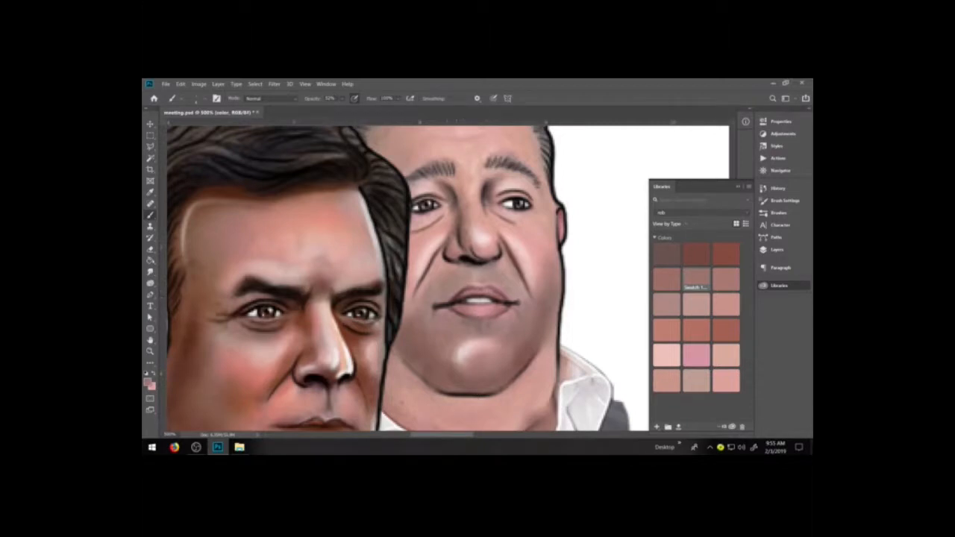
# Reset the colors to black and white and darken the rob figure's eyelid lines and eyes with thin black strokes.
pyautogui.press('d')
pyautogui.press('x')
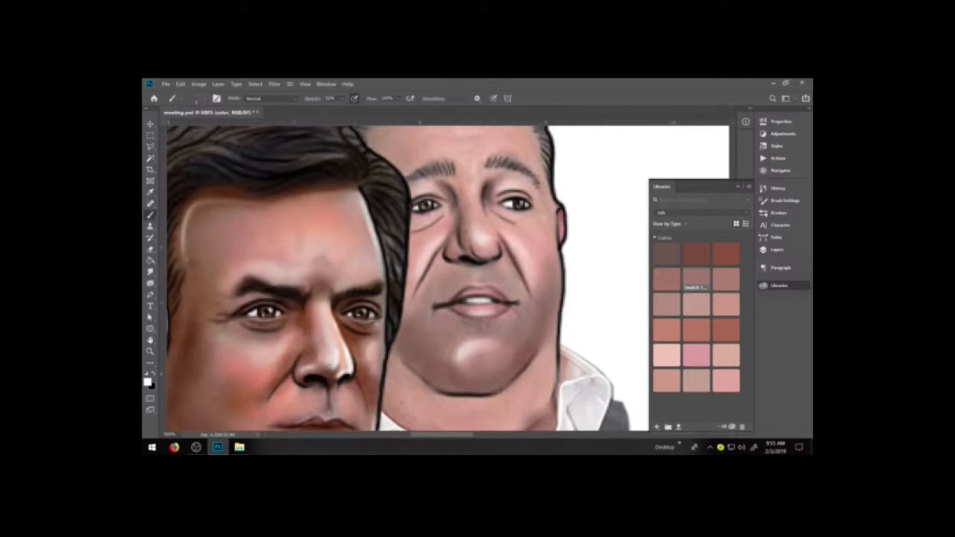
pyautogui.press('x')
pyautogui.moveTo(493, 194)
pyautogui.mouseDown()
pyautogui.moveTo(522, 189)
pyautogui.moveTo(505, 199)
pyautogui.mouseUp()
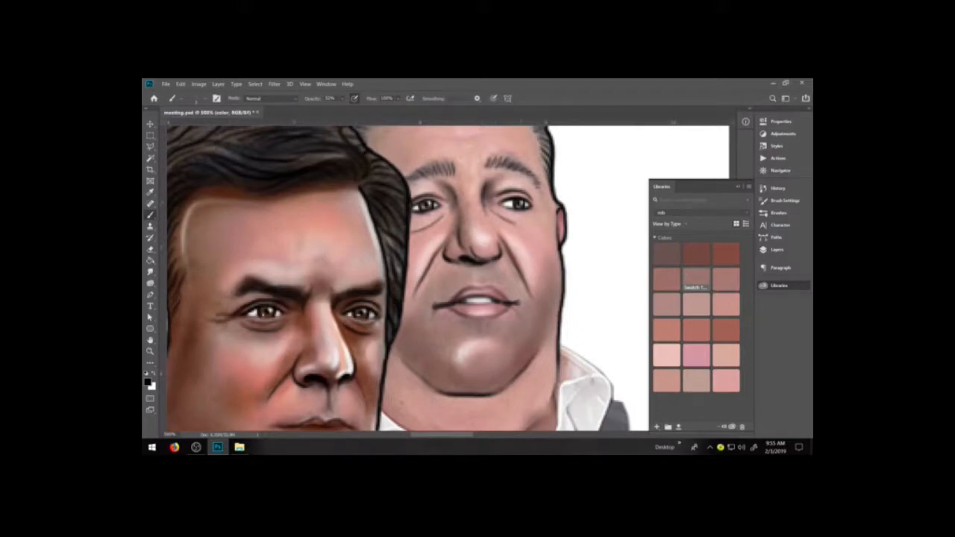
pyautogui.moveTo(413, 209); pyautogui.dragTo(411, 215)
pyautogui.moveTo(506, 200)
pyautogui.mouseDown()
pyautogui.moveTo(498, 207)
pyautogui.moveTo(525, 207)
pyautogui.mouseUp()
pyautogui.moveTo(435, 202); pyautogui.dragTo(420, 199)
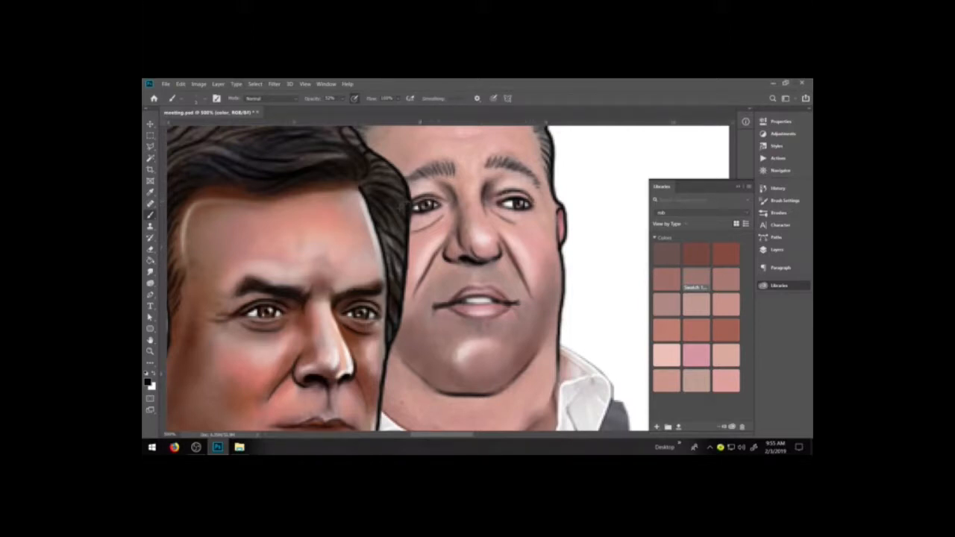
pyautogui.moveTo(431, 196); pyautogui.dragTo(422, 194)
pyautogui.moveTo(485, 198); pyautogui.dragTo(500, 175)
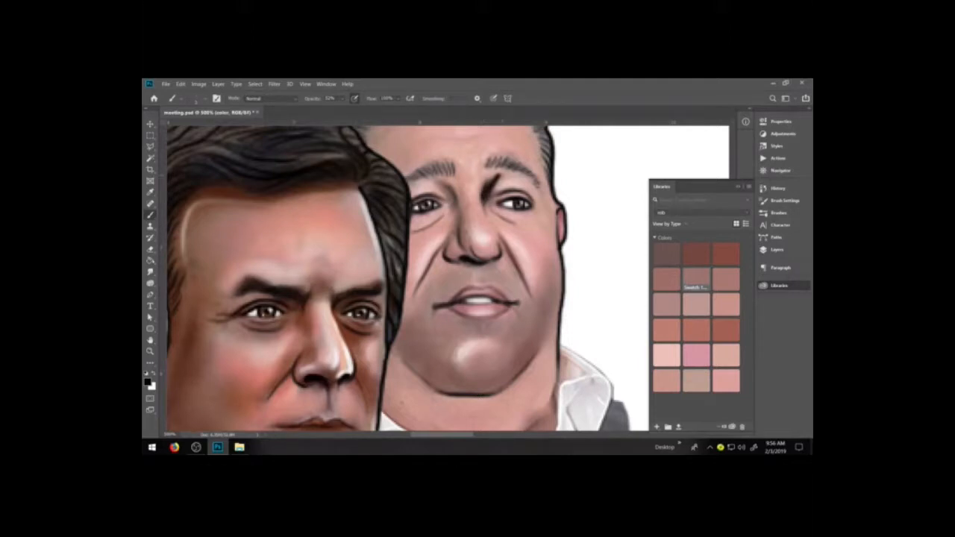
pyautogui.hotkey('ctrl', 'z')
pyautogui.hotkey('ctrl', 'z')
pyautogui.hotkey('ctrl', 'z')
# Paint a faint black shadow from the inner corner of the rob figure's right-hand eye up to the brow.
pyautogui.moveTo(484, 196); pyautogui.dragTo(503, 173)
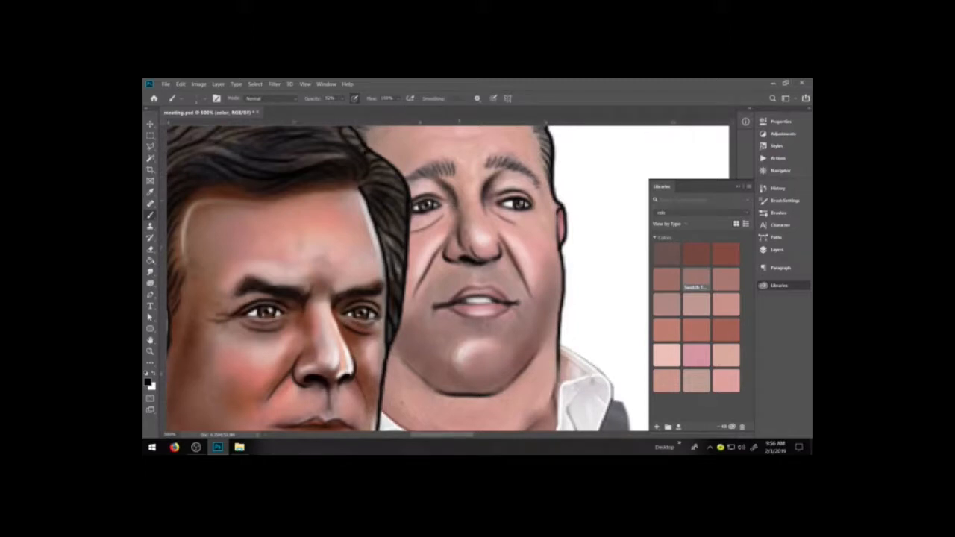
# Thicken the rob figure's right-hand eyebrow with short black hair strokes from its inner end along the arch.
pyautogui.moveTo(497, 172)
pyautogui.mouseDown()
pyautogui.moveTo(489, 161)
pyautogui.moveTo(497, 167)
pyautogui.mouseUp()
pyautogui.moveTo(487, 167); pyautogui.dragTo(493, 161)
pyautogui.moveTo(497, 170); pyautogui.dragTo(500, 162)
pyautogui.moveTo(503, 172); pyautogui.dragTo(498, 165)
pyautogui.moveTo(504, 176); pyautogui.dragTo(512, 167)
pyautogui.moveTo(512, 175); pyautogui.dragTo(516, 168)
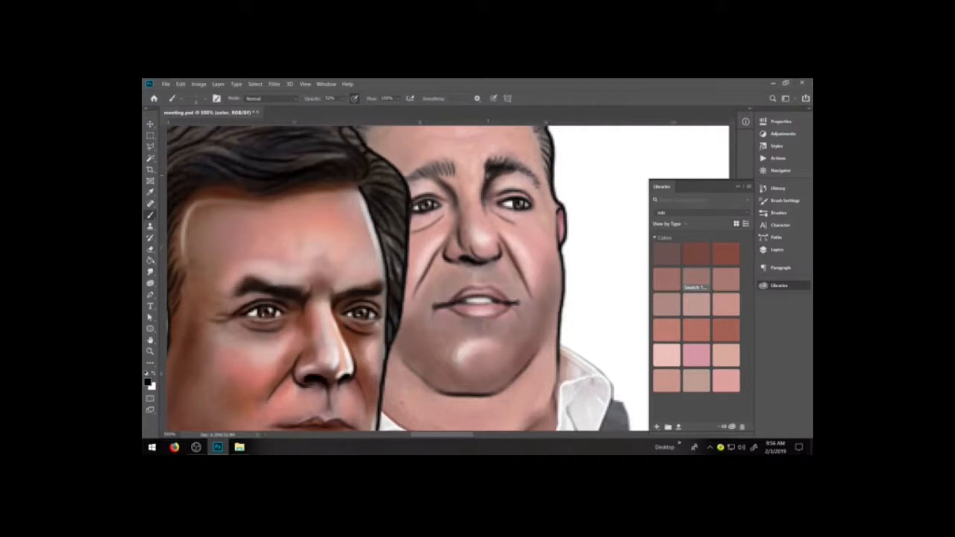
pyautogui.moveTo(510, 175); pyautogui.dragTo(513, 168)
pyautogui.moveTo(516, 176); pyautogui.dragTo(525, 171)
pyautogui.moveTo(527, 179); pyautogui.dragTo(530, 173)
pyautogui.moveTo(489, 178)
pyautogui.mouseDown()
pyautogui.moveTo(515, 169)
pyautogui.moveTo(485, 175)
pyautogui.mouseUp()
pyautogui.moveTo(484, 196)
pyautogui.mouseDown()
pyautogui.moveTo(484, 180)
pyautogui.moveTo(535, 177)
pyautogui.mouseUp()
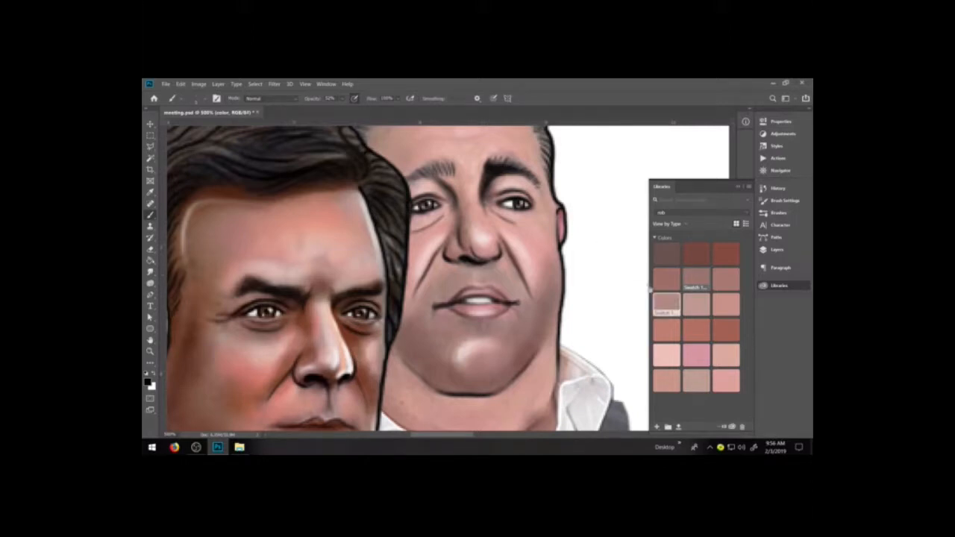
# Reset the colors to black and white and fill in the rob figure's left-hand eyebrow with short black hair strokes.
pyautogui.click(724, 304)
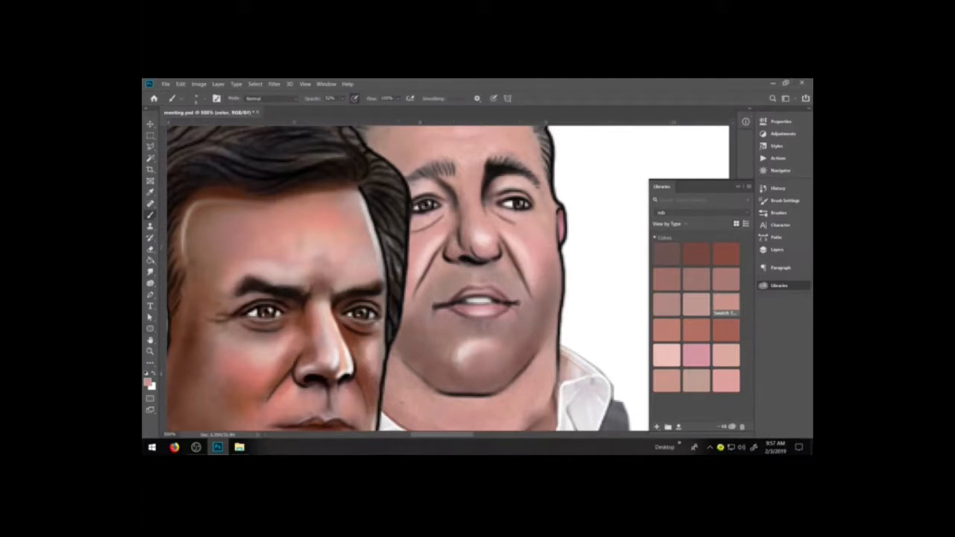
pyautogui.press('d')
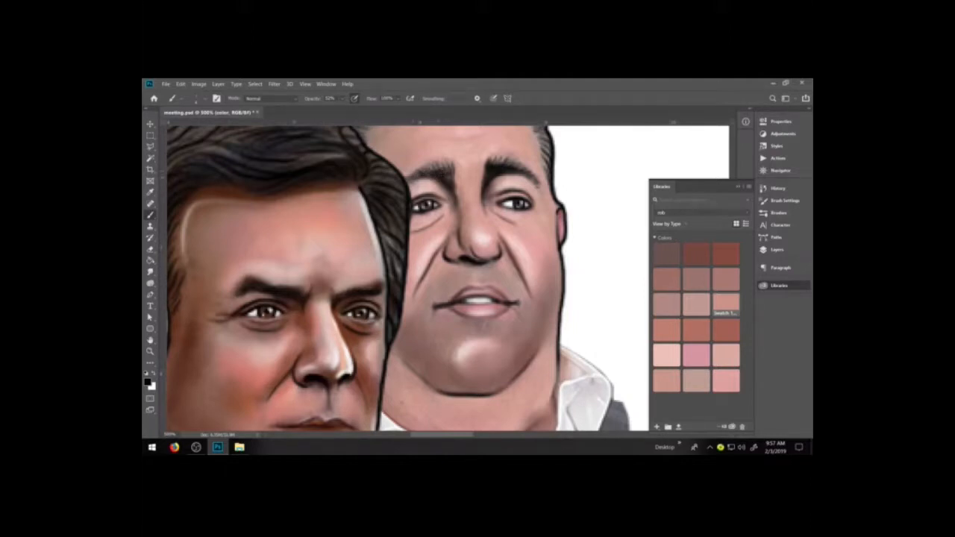
pyautogui.moveTo(455, 195); pyautogui.dragTo(454, 177)
pyautogui.moveTo(432, 175)
pyautogui.mouseDown()
pyautogui.moveTo(429, 166)
pyautogui.moveTo(450, 162)
pyautogui.mouseUp()
pyautogui.moveTo(449, 166); pyautogui.dragTo(439, 162)
pyautogui.moveTo(435, 174)
pyautogui.mouseDown()
pyautogui.moveTo(431, 166)
pyautogui.moveTo(486, 162)
pyautogui.mouseUp()
pyautogui.moveTo(479, 202)
pyautogui.mouseDown()
pyautogui.moveTo(483, 168)
pyautogui.moveTo(474, 171)
pyautogui.mouseUp()
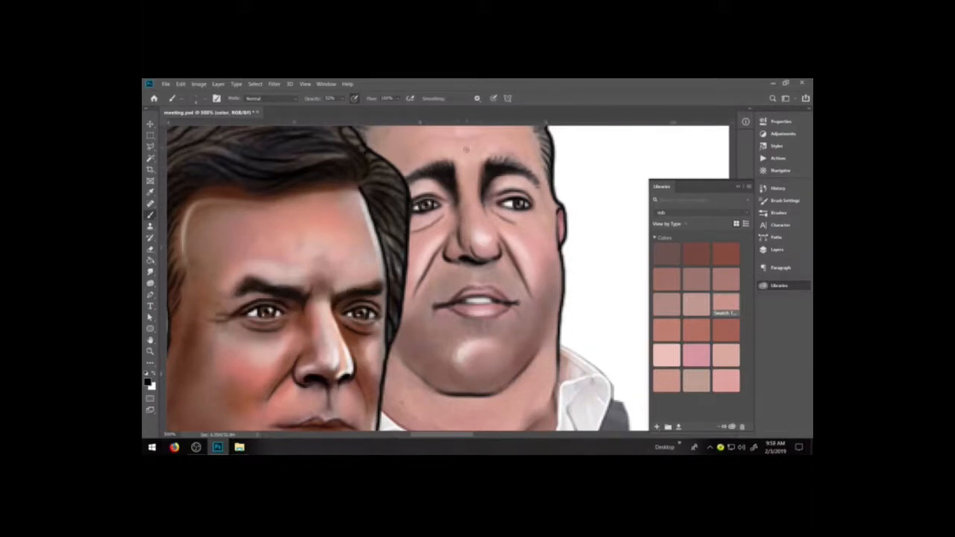
pyautogui.moveTo(456, 162); pyautogui.dragTo(463, 156)
# Sample the dark reddish-brown shadow tone under the foreground figure's right-hand eye for the Brush tool.
pyautogui.press('i')
pyautogui.click(348, 335)
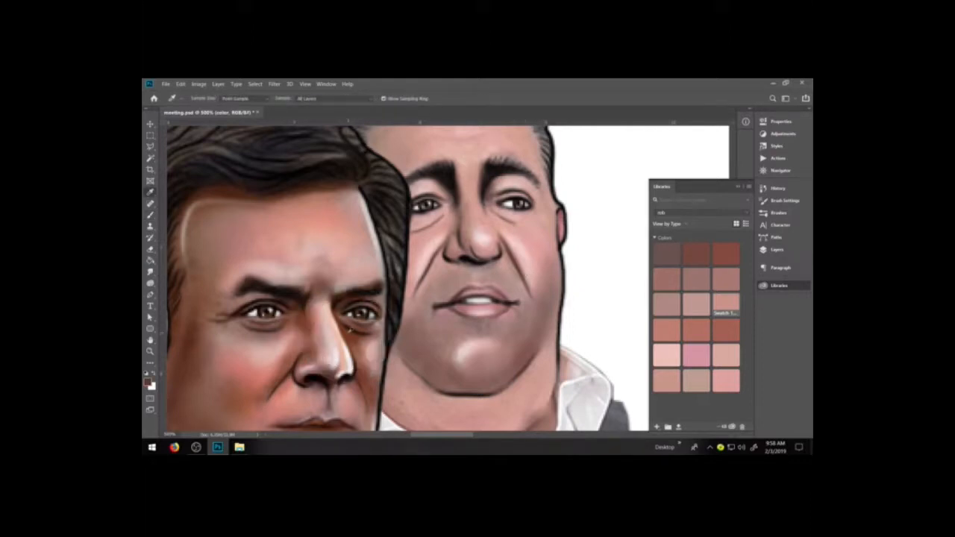
pyautogui.press('b')
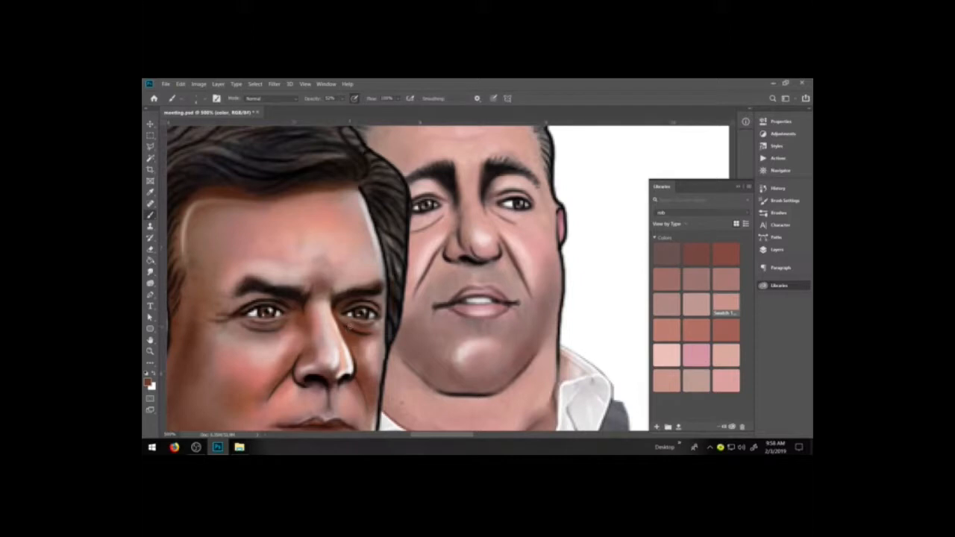
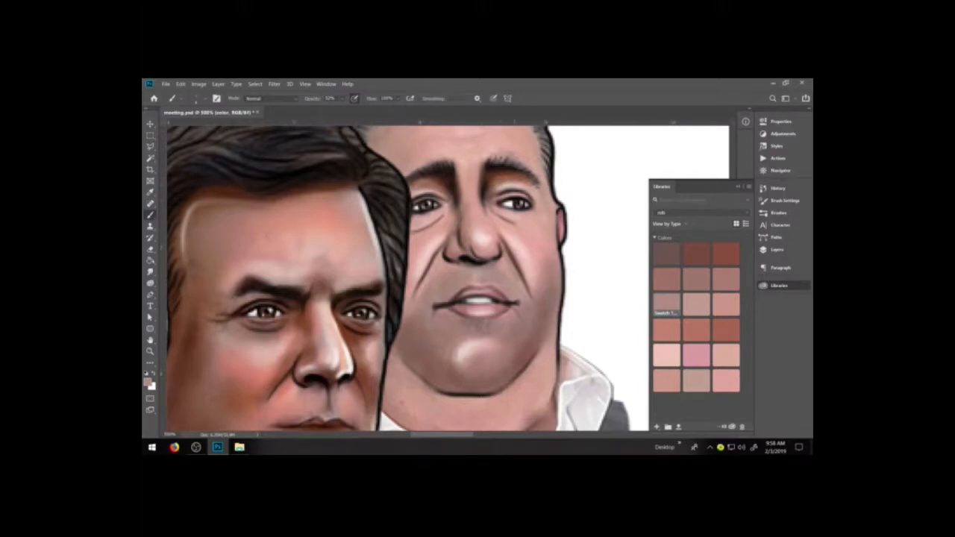
pyautogui.press('r')
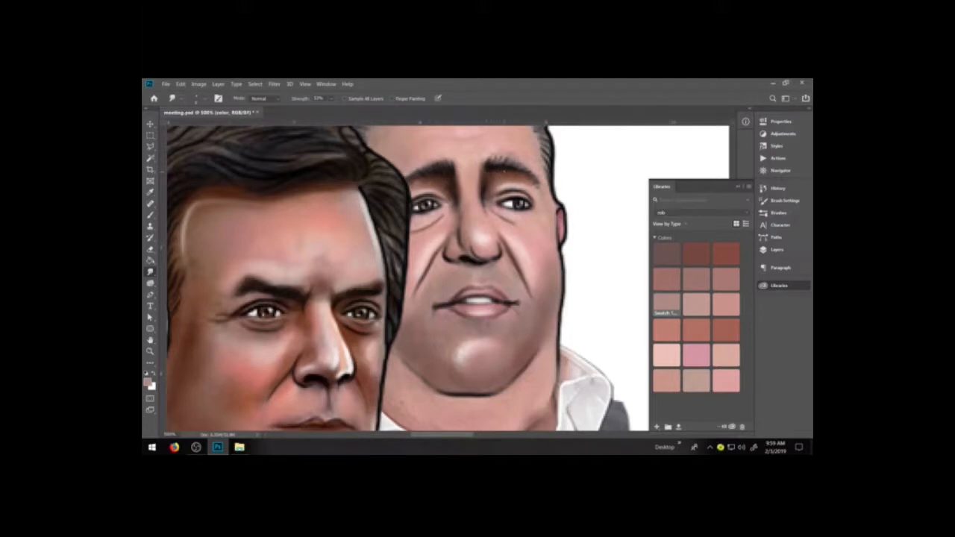
pyautogui.press('b')
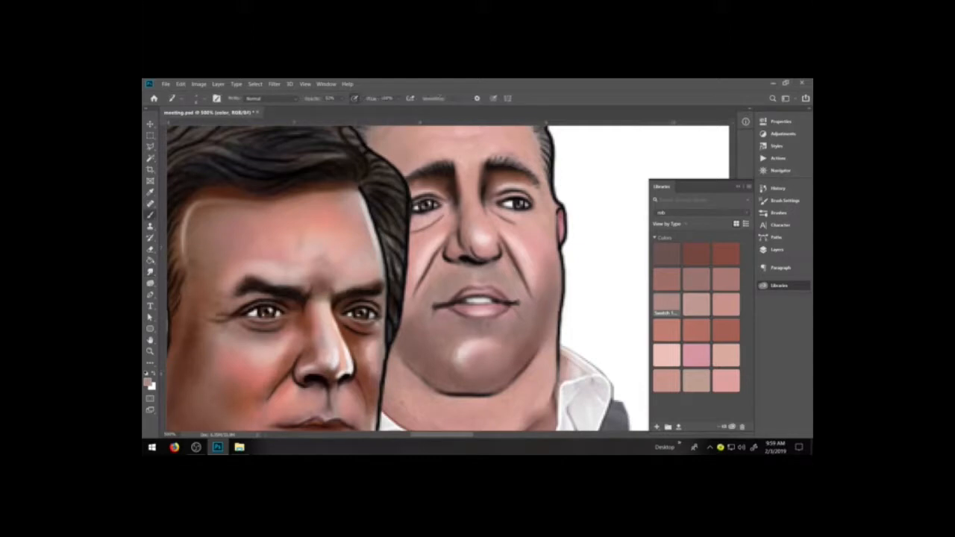
pyautogui.press('x')
pyautogui.moveTo(490, 178); pyautogui.dragTo(508, 170)
pyautogui.hotkey('ctrl', 'z')
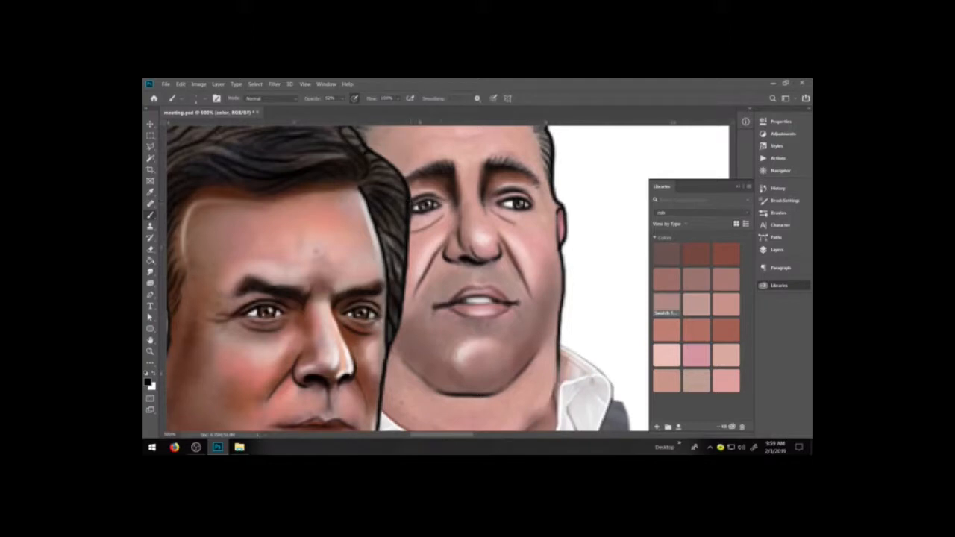
# Sample a dark brown from the foreground figure's cheek shadow and shade around the rob figure's eyes and along both smile folds.
pyautogui.click(147, 383)
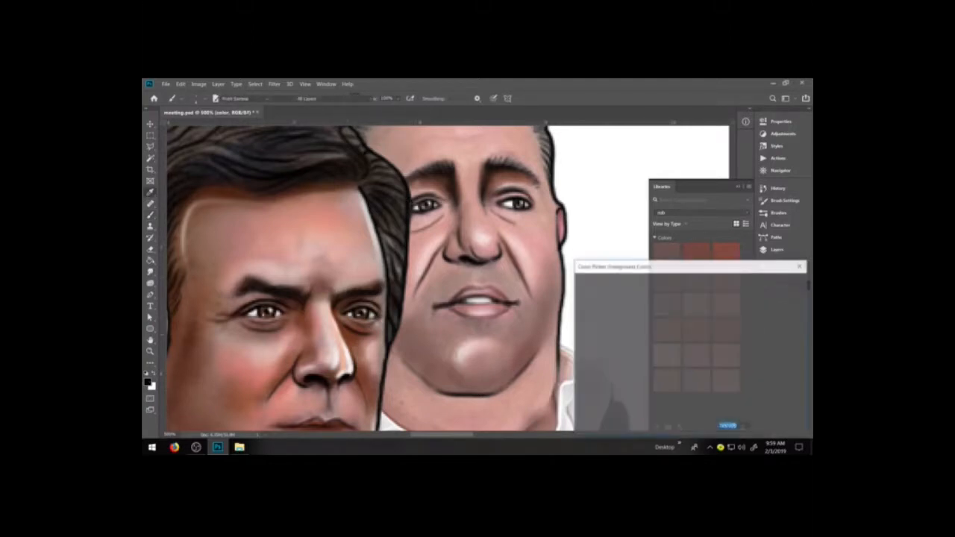
pyautogui.click(195, 337)
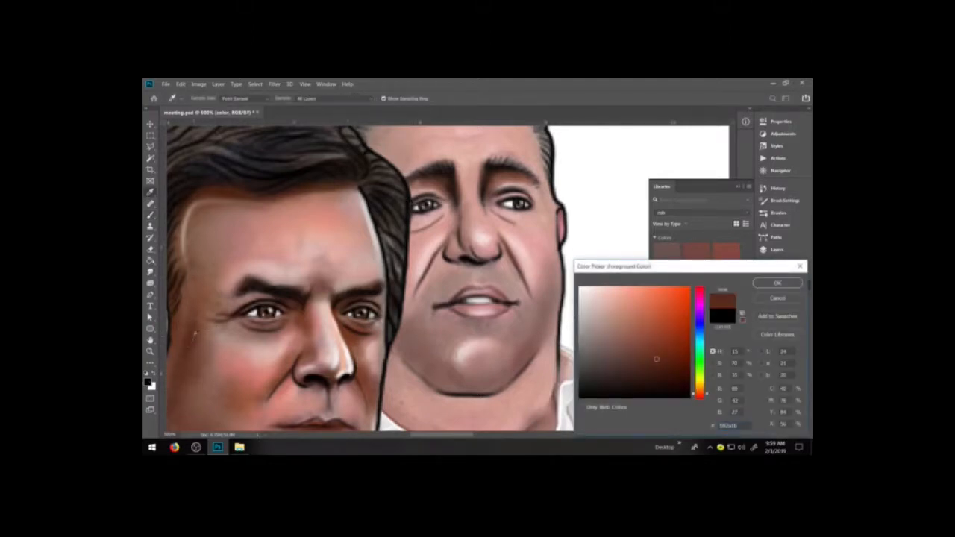
pyautogui.click(778, 284)
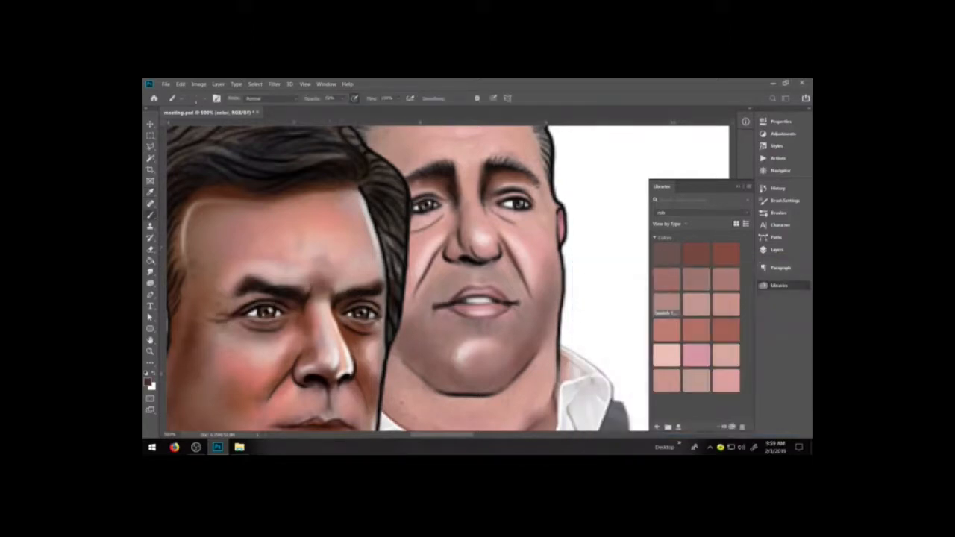
pyautogui.moveTo(420, 195); pyautogui.dragTo(428, 191)
pyautogui.moveTo(503, 193); pyautogui.dragTo(529, 200)
pyautogui.moveTo(413, 215)
pyautogui.mouseDown()
pyautogui.moveTo(449, 205)
pyautogui.moveTo(514, 213)
pyautogui.mouseUp()
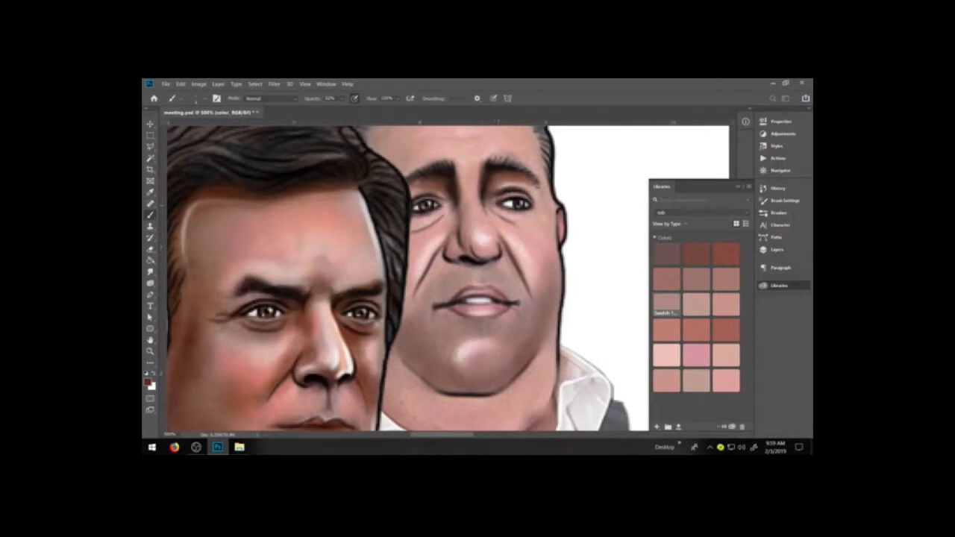
pyautogui.moveTo(445, 239); pyautogui.dragTo(419, 286)
pyautogui.moveTo(503, 247); pyautogui.dragTo(521, 276)
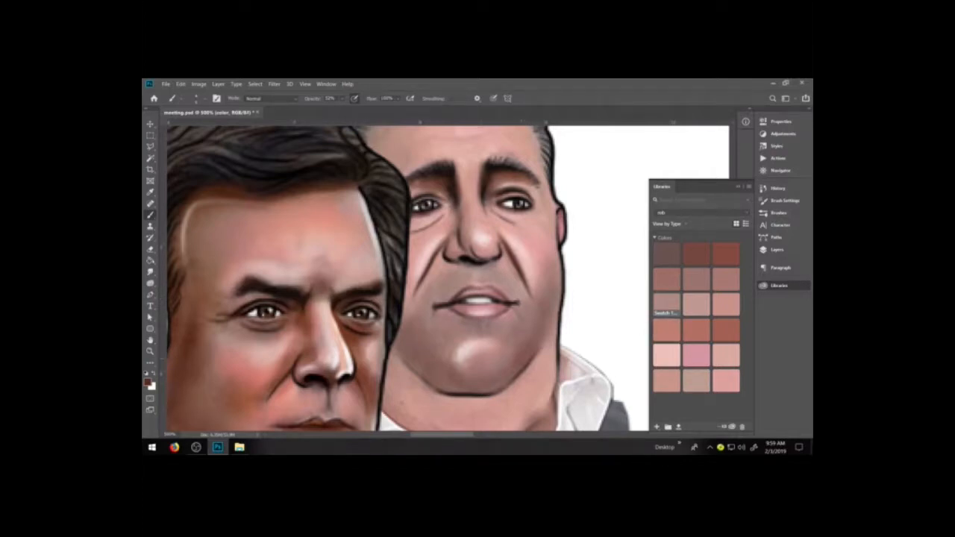
# Shade the rob figure's jawline and lower chin in reddish brown, lowering the brush flow for the last strokes.
pyautogui.moveTo(423, 371); pyautogui.dragTo(505, 384)
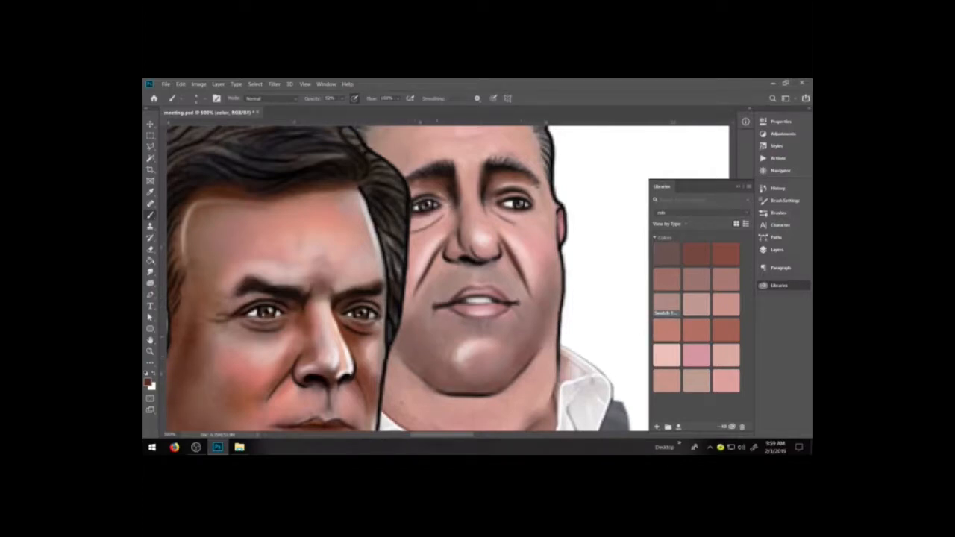
pyautogui.moveTo(411, 364); pyautogui.dragTo(424, 374)
pyautogui.moveTo(481, 391); pyautogui.dragTo(528, 363)
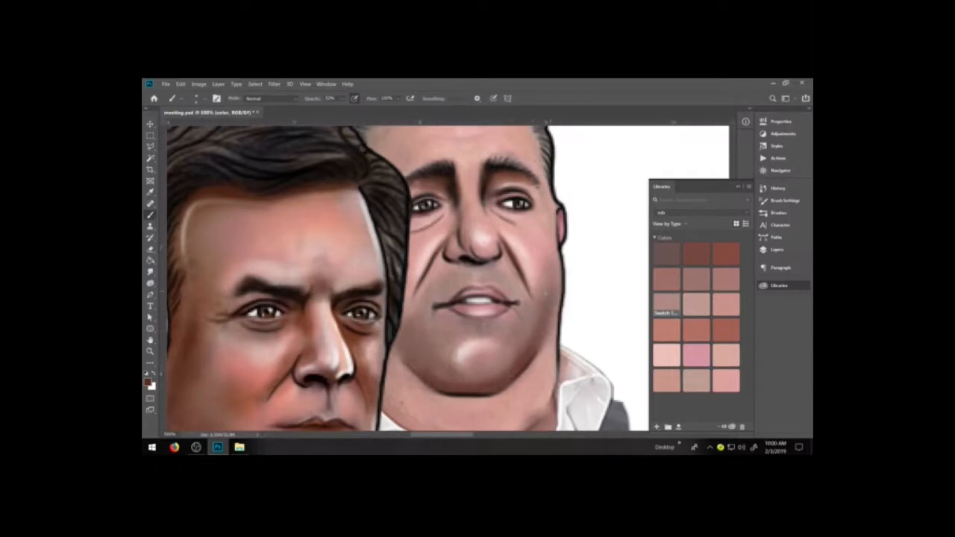
pyautogui.moveTo(549, 315); pyautogui.dragTo(554, 282)
pyautogui.moveTo(494, 388); pyautogui.dragTo(467, 397)
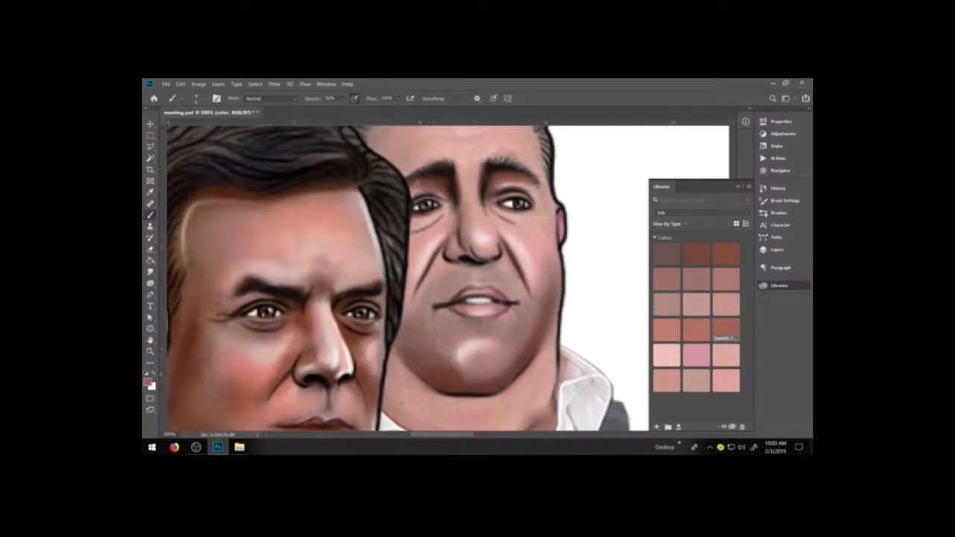
pyautogui.click(396, 98)
pyautogui.click(436, 372)
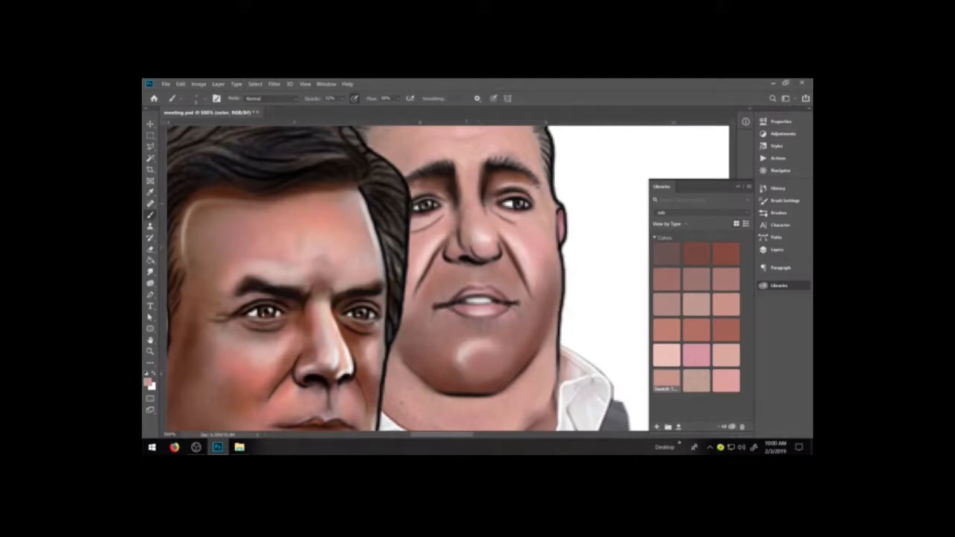
# Shade the bags under both of the rob figure's eyes with the dark red-brown swatch from the rob library.
pyautogui.click(695, 254)
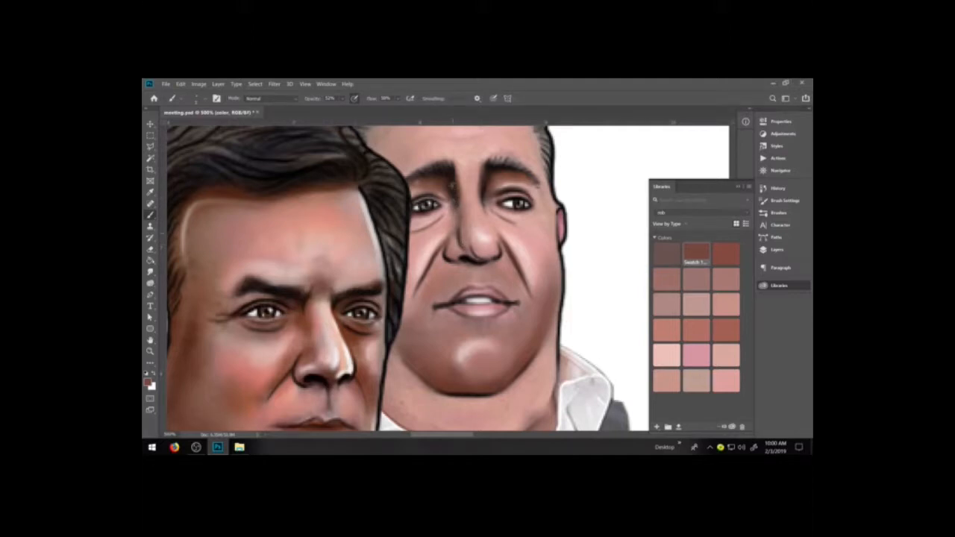
pyautogui.moveTo(446, 205)
pyautogui.mouseDown()
pyautogui.moveTo(445, 240)
pyautogui.moveTo(438, 220)
pyautogui.moveTo(418, 231)
pyautogui.mouseUp()
pyautogui.moveTo(493, 215)
pyautogui.mouseDown()
pyautogui.moveTo(534, 222)
pyautogui.moveTo(514, 226)
pyautogui.mouseUp()
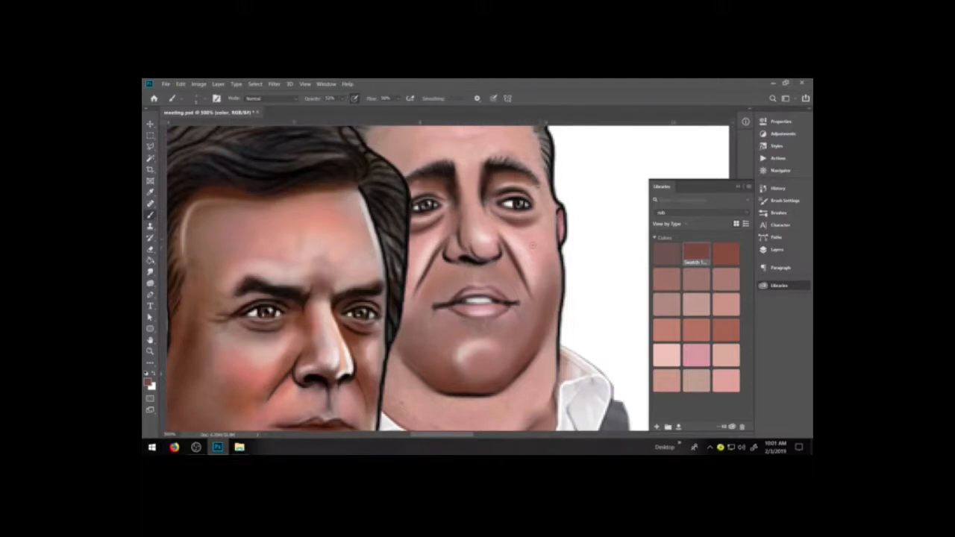
# Darken the skin inside the rob figure's right-hand smile fold and dab the light pink swatch above the upper lip.
pyautogui.moveTo(526, 294); pyautogui.dragTo(511, 264)
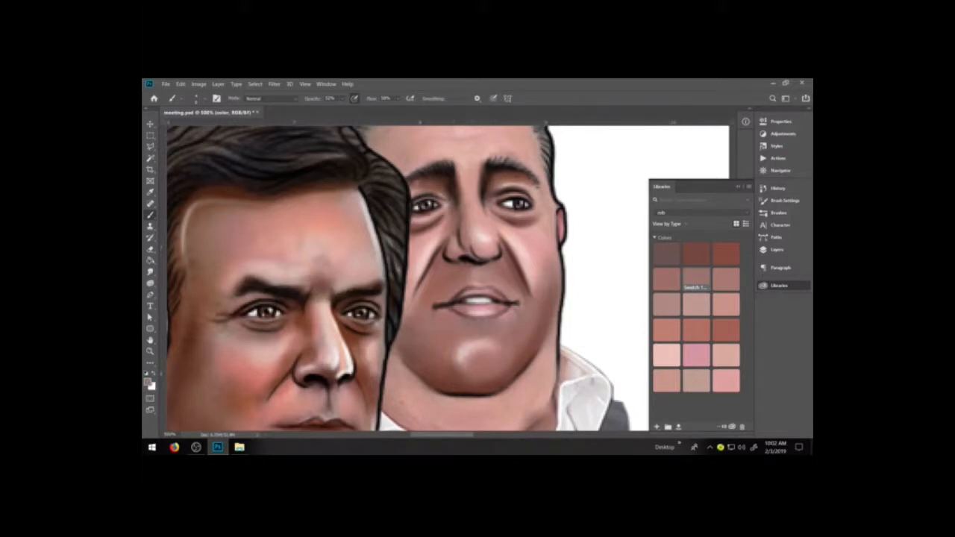
pyautogui.click(666, 355)
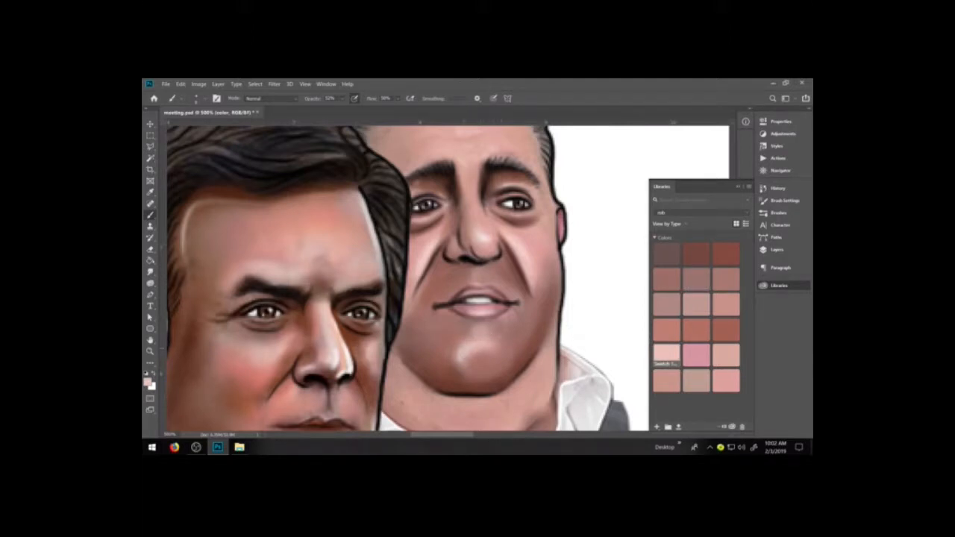
pyautogui.moveTo(478, 277); pyautogui.dragTo(478, 285)
# Sample the reddish brown of the rob figure's jaw and shade the neck below it and along the double-chin crease.
pyautogui.press('space')
pyautogui.moveTo(527, 341)
pyautogui.mouseDown()
pyautogui.moveTo(525, 247)
pyautogui.moveTo(536, 296)
pyautogui.mouseUp()
pyautogui.press('i')
pyautogui.click(529, 304)
pyautogui.press('b')
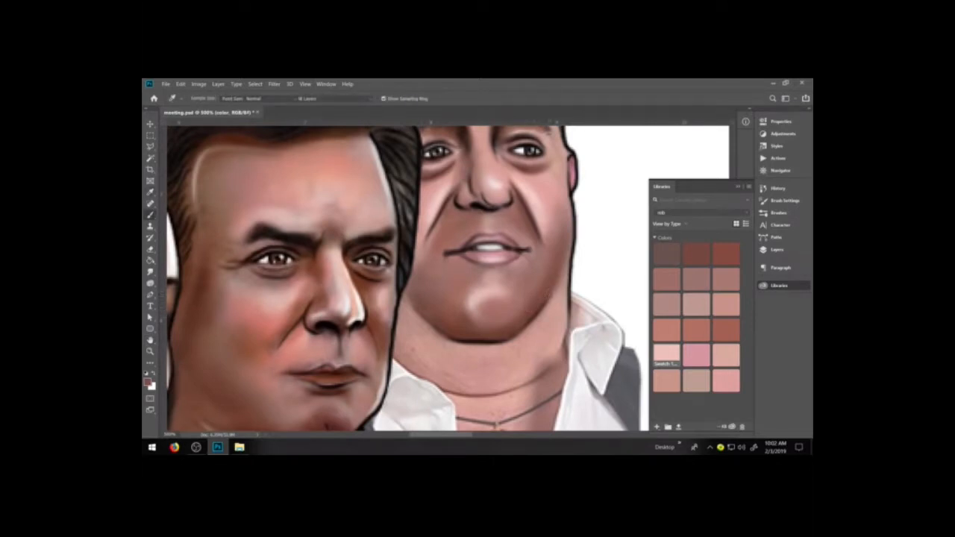
pyautogui.keyDown('alt'); pyautogui.click(561, 298); pyautogui.keyUp('alt')
pyautogui.moveTo(566, 276); pyautogui.dragTo(559, 321)
pyautogui.moveTo(568, 245)
pyautogui.mouseDown()
pyautogui.moveTo(561, 349)
pyautogui.moveTo(517, 382)
pyautogui.mouseUp()
pyautogui.moveTo(560, 339)
pyautogui.mouseDown()
pyautogui.moveTo(513, 383)
pyautogui.moveTo(479, 389)
pyautogui.mouseUp()
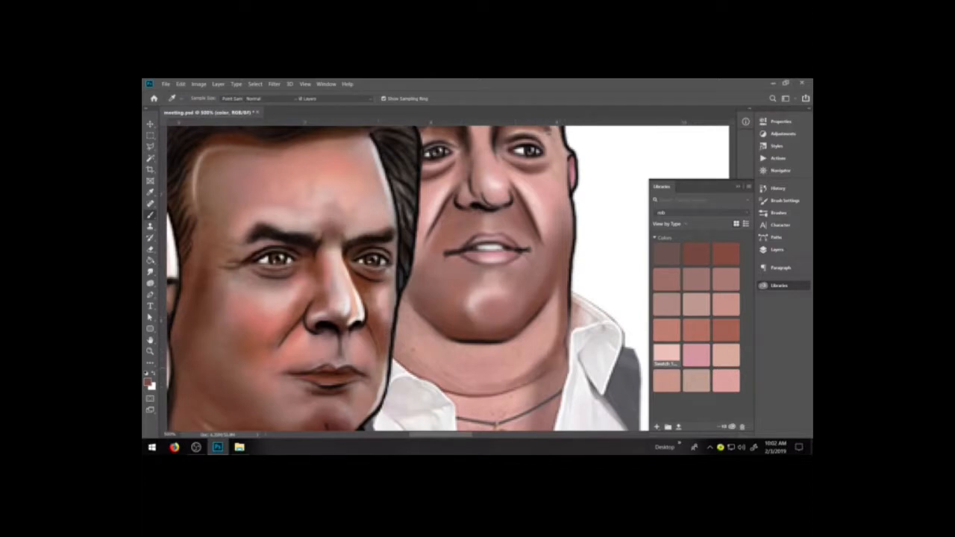
pyautogui.moveTo(397, 361)
pyautogui.mouseDown()
pyautogui.moveTo(487, 389)
pyautogui.moveTo(443, 383)
pyautogui.moveTo(491, 390)
pyautogui.moveTo(533, 376)
pyautogui.moveTo(494, 389)
pyautogui.mouseUp()
# Build up reddish-brown shading on the right-hand side of the rob figure's double chin, from the jaw down to the neck crease.
pyautogui.keyDown('alt'); pyautogui.click(556, 351); pyautogui.keyUp('alt')
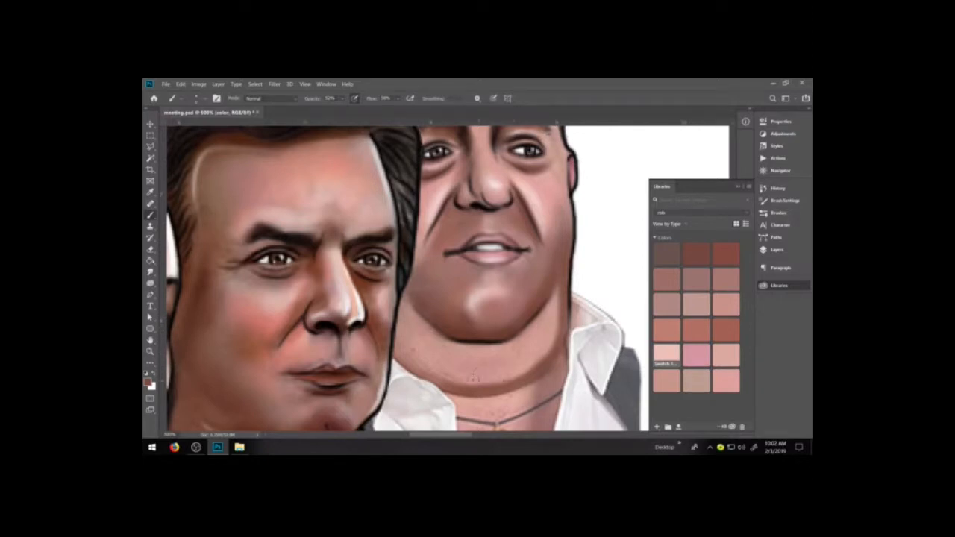
pyautogui.moveTo(529, 367)
pyautogui.mouseDown()
pyautogui.moveTo(484, 381)
pyautogui.moveTo(540, 357)
pyautogui.mouseUp()
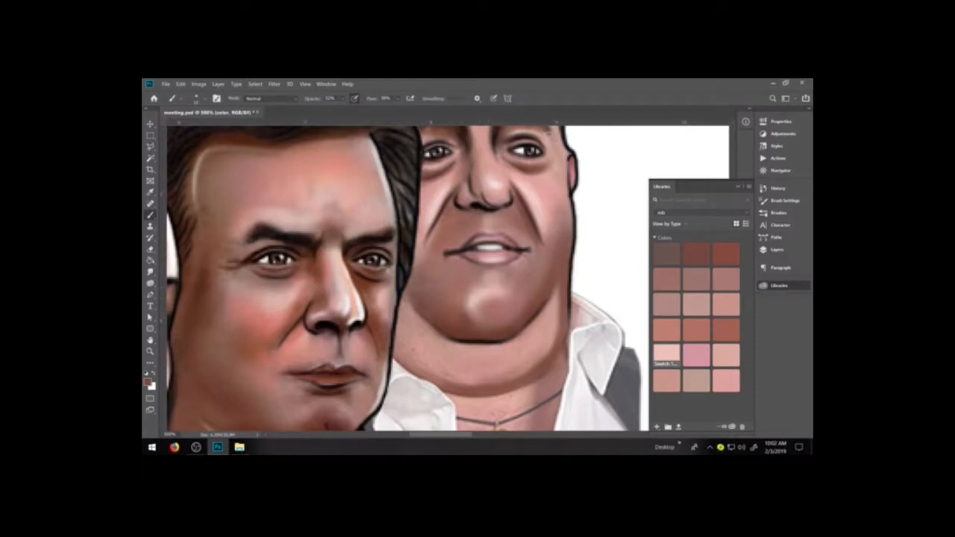
pyautogui.moveTo(556, 313); pyautogui.dragTo(546, 351)
pyautogui.moveTo(556, 318); pyautogui.dragTo(540, 362)
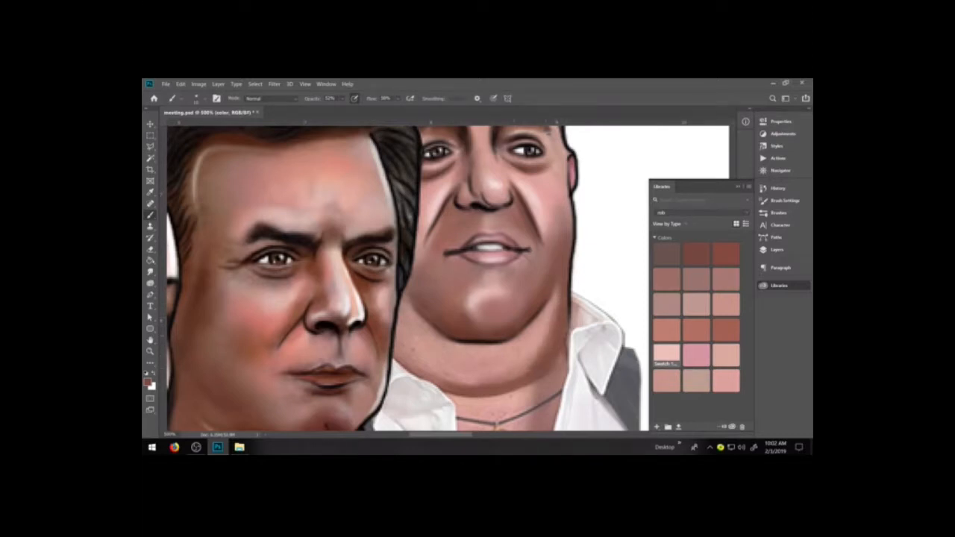
pyautogui.moveTo(552, 306); pyautogui.dragTo(533, 349)
pyautogui.moveTo(551, 304); pyautogui.dragTo(530, 347)
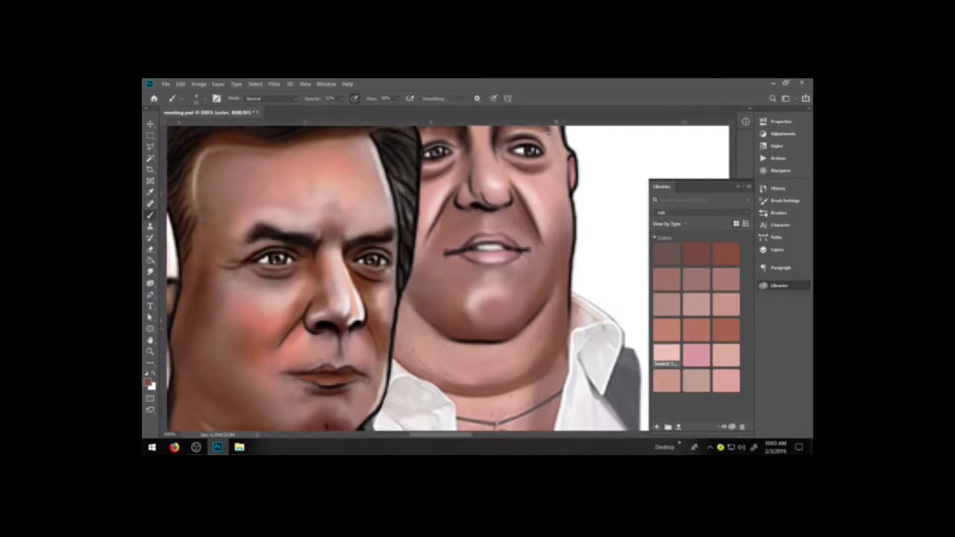
pyautogui.moveTo(554, 319)
pyautogui.mouseDown()
pyautogui.moveTo(485, 379)
pyautogui.moveTo(514, 379)
pyautogui.mouseUp()
# Shade the left-hand side of the rob figure's double chin with reddish-brown strokes beside the foreground figure.
pyautogui.moveTo(404, 313); pyautogui.dragTo(441, 361)
pyautogui.moveTo(404, 337); pyautogui.dragTo(433, 367)
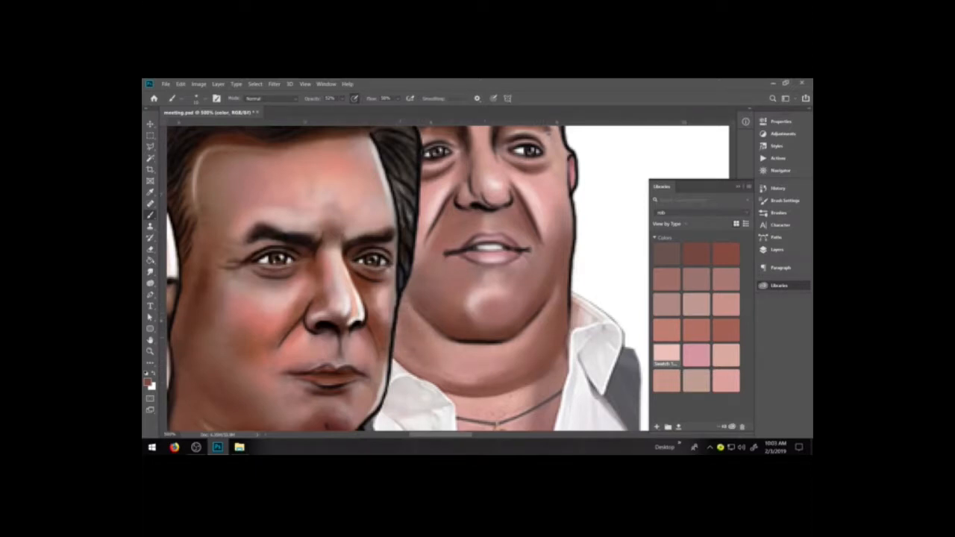
pyautogui.moveTo(400, 314)
pyautogui.mouseDown()
pyautogui.moveTo(403, 345)
pyautogui.moveTo(429, 358)
pyautogui.moveTo(414, 365)
pyautogui.mouseUp()
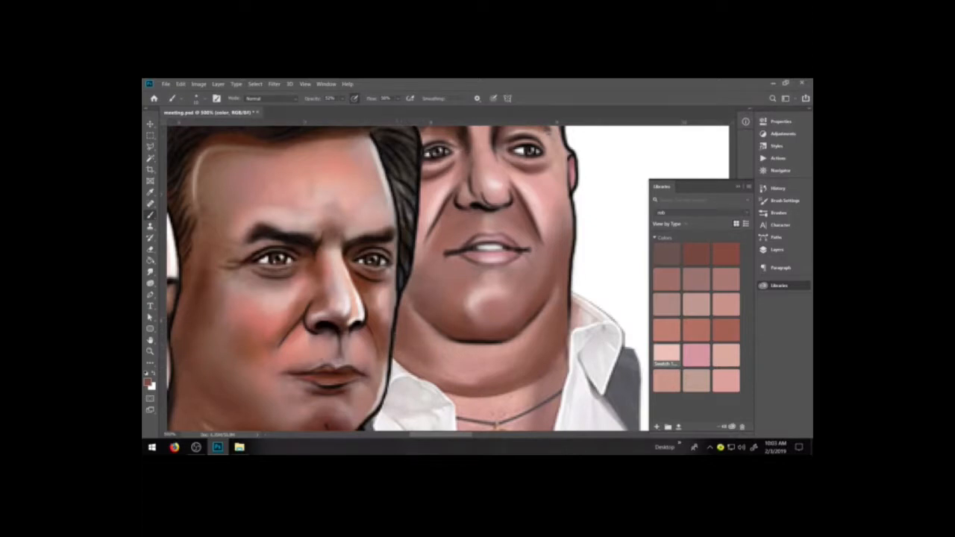
# Set the brush to Multiply at 27% opacity and darken the rob figure's neck edge, chin side and right-hand smile fold.
pyautogui.click(269, 98)
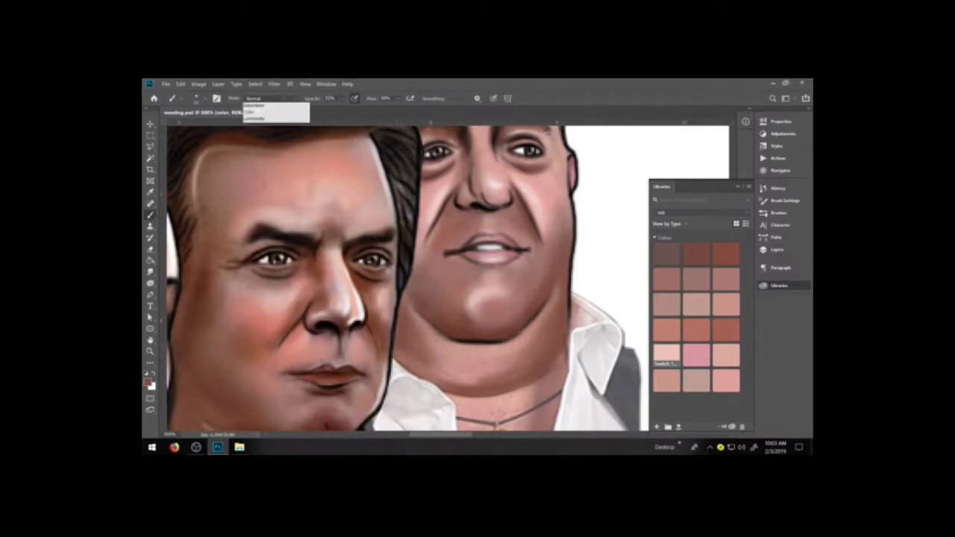
pyautogui.click(262, 134)
pyautogui.click(341, 98)
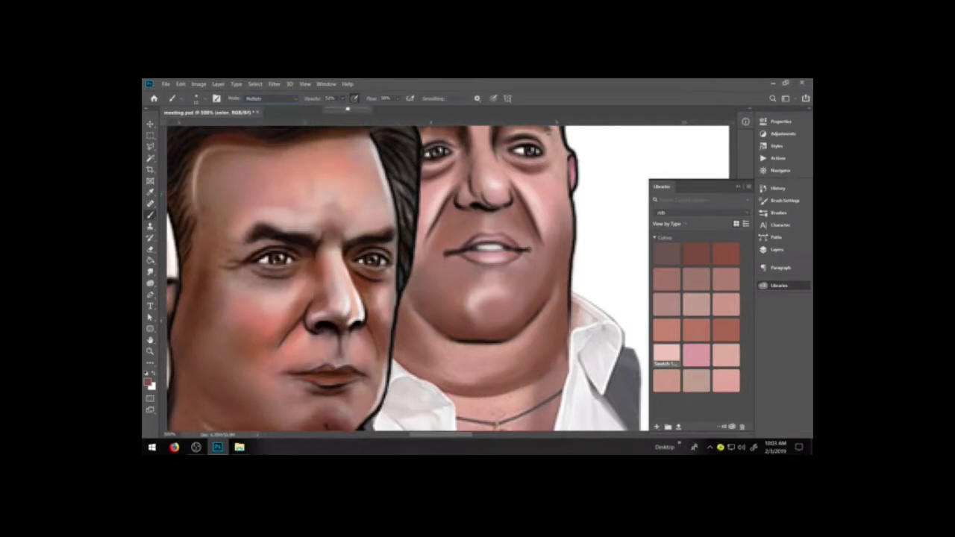
pyautogui.moveTo(338, 109); pyautogui.dragTo(337, 109)
pyautogui.click(395, 338)
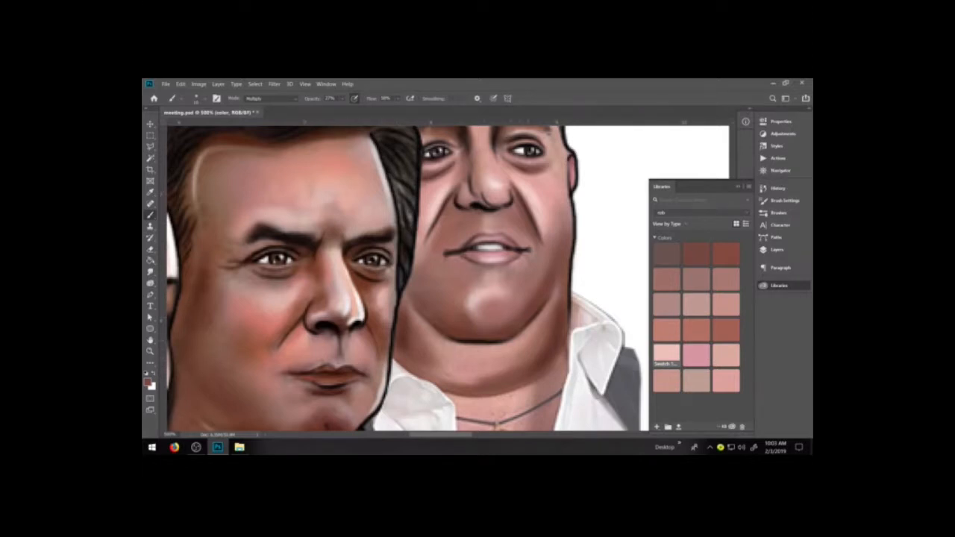
pyautogui.moveTo(454, 295); pyautogui.dragTo(452, 312)
pyautogui.moveTo(514, 210); pyautogui.dragTo(521, 231)
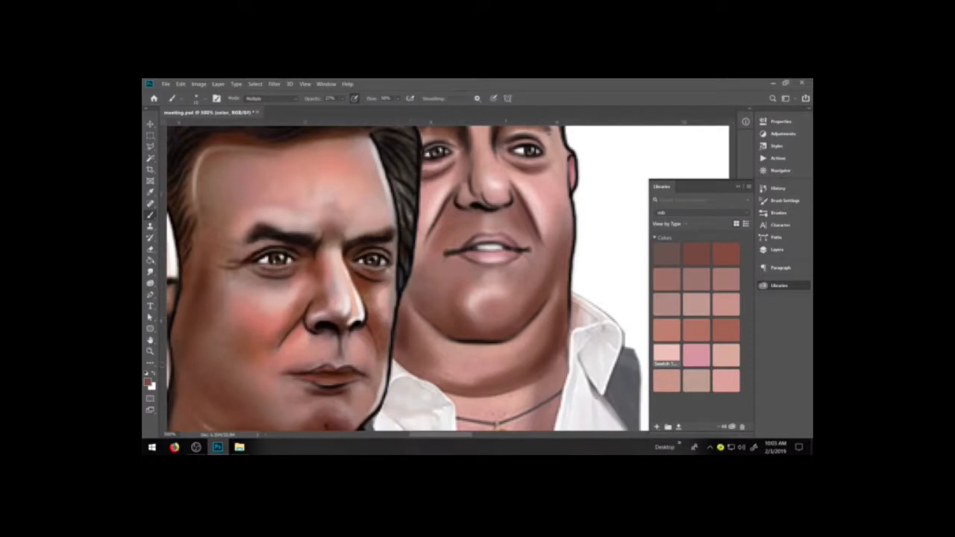
# Darken the rob figure's double chin with Multiply strokes directly under the chin and along the lower neck crease.
pyautogui.moveTo(424, 374)
pyautogui.mouseDown()
pyautogui.moveTo(478, 385)
pyautogui.moveTo(511, 376)
pyautogui.mouseUp()
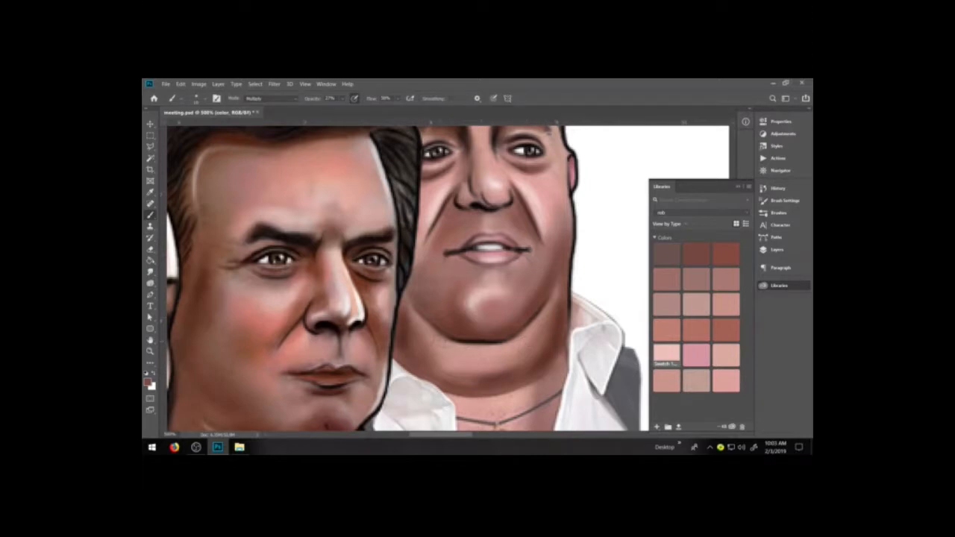
pyautogui.moveTo(467, 350); pyautogui.dragTo(502, 347)
pyautogui.moveTo(472, 360); pyautogui.dragTo(510, 357)
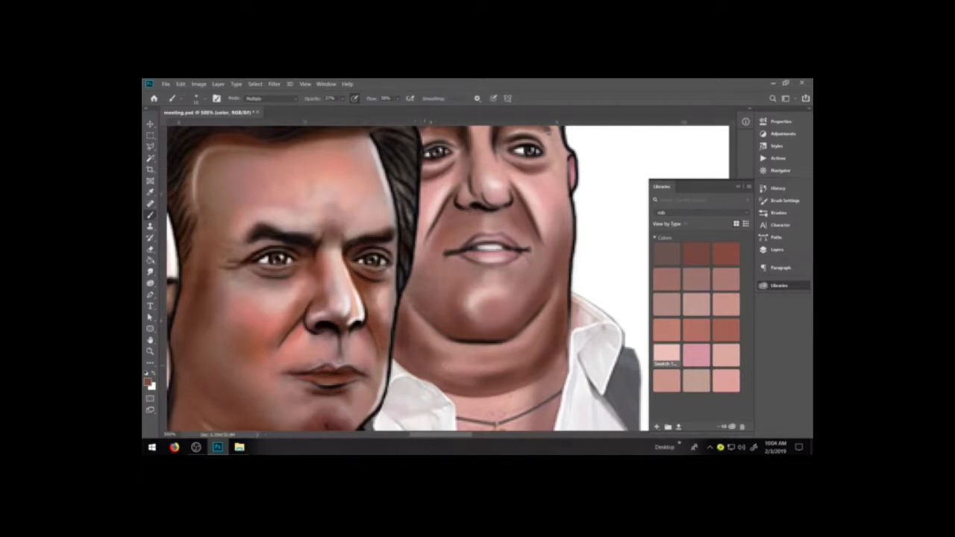
pyautogui.moveTo(434, 361); pyautogui.dragTo(475, 378)
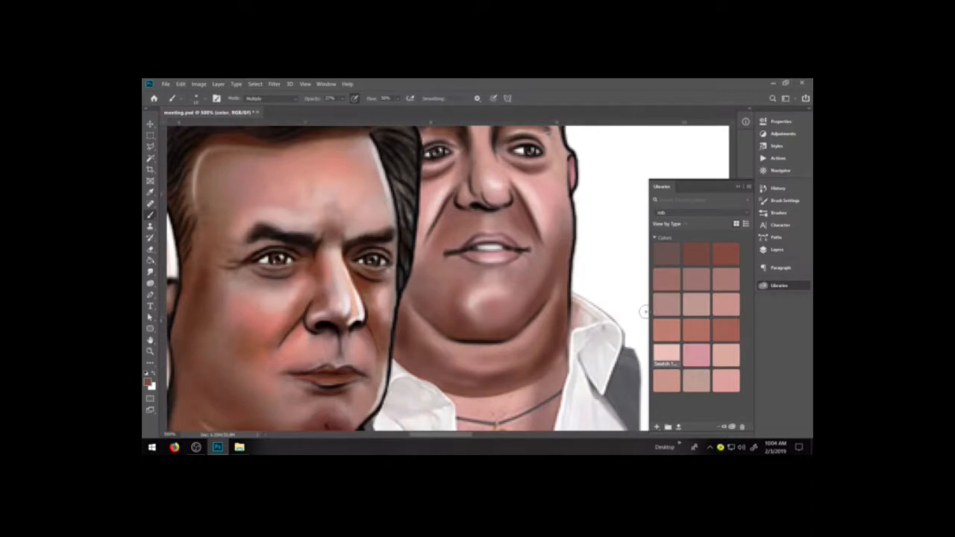
# Sample a lighter skin tone from the rob figure's double chin and shade the skin between the neck crease and the necklace.
pyautogui.press('space')
pyautogui.moveTo(546, 364); pyautogui.dragTo(533, 316)
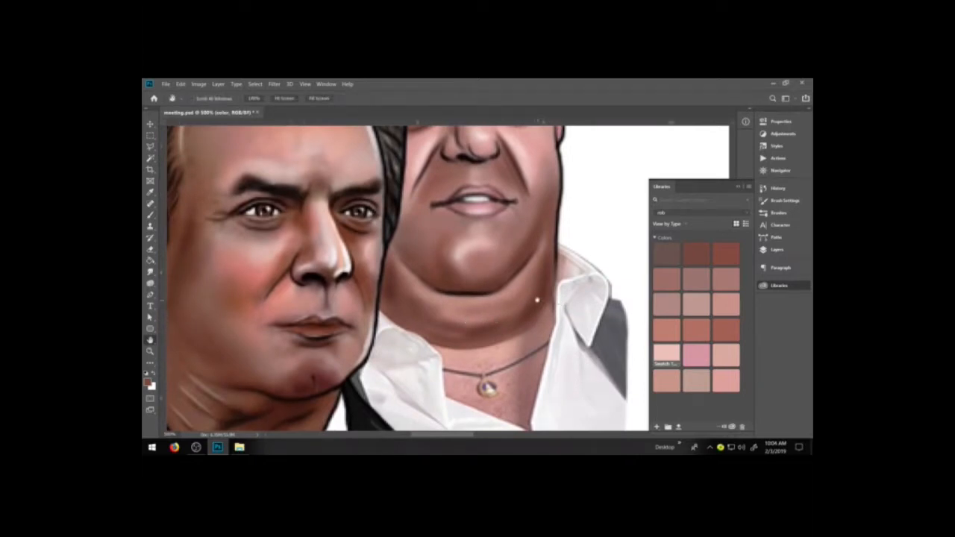
pyautogui.press('b')
pyautogui.keyDown('alt'); pyautogui.click(482, 322); pyautogui.keyUp('alt')
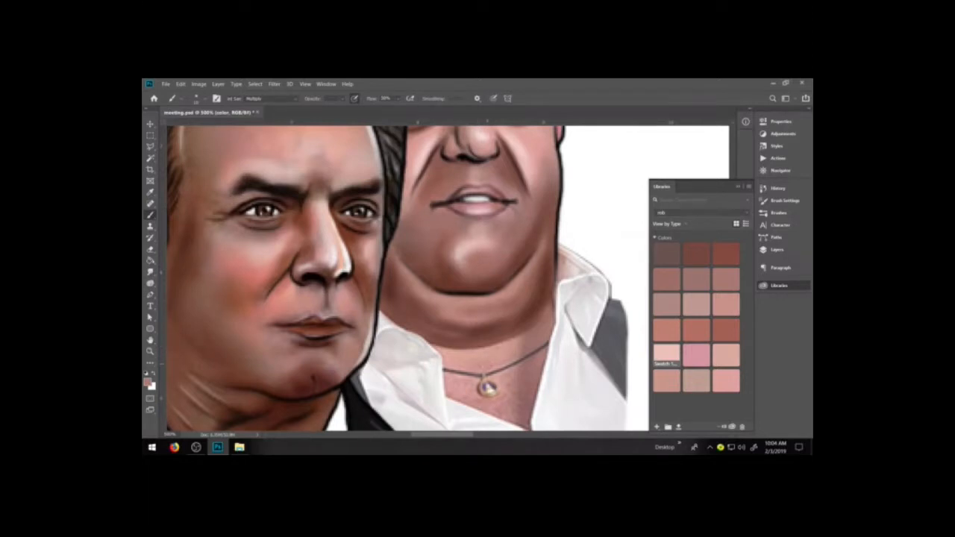
pyautogui.moveTo(518, 348); pyautogui.dragTo(486, 356)
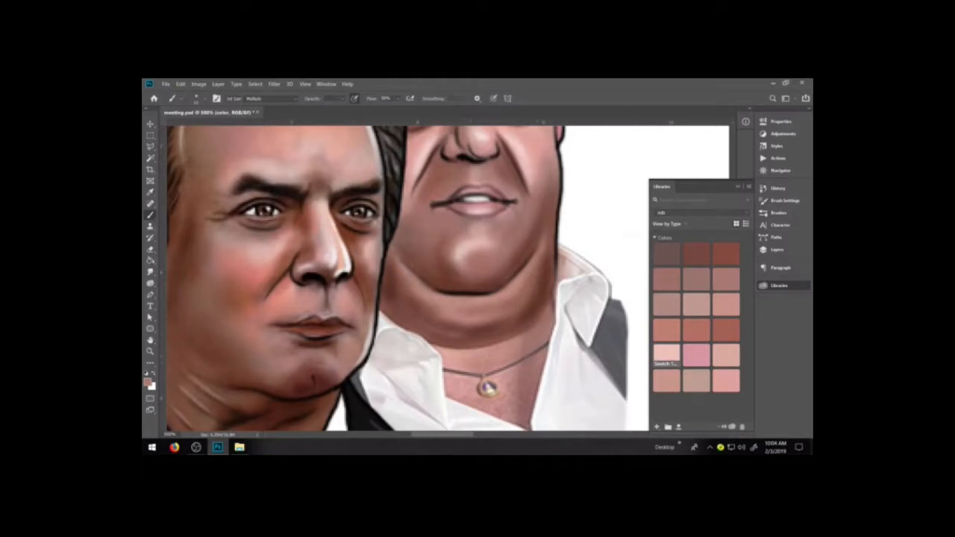
pyautogui.moveTo(511, 353); pyautogui.dragTo(484, 357)
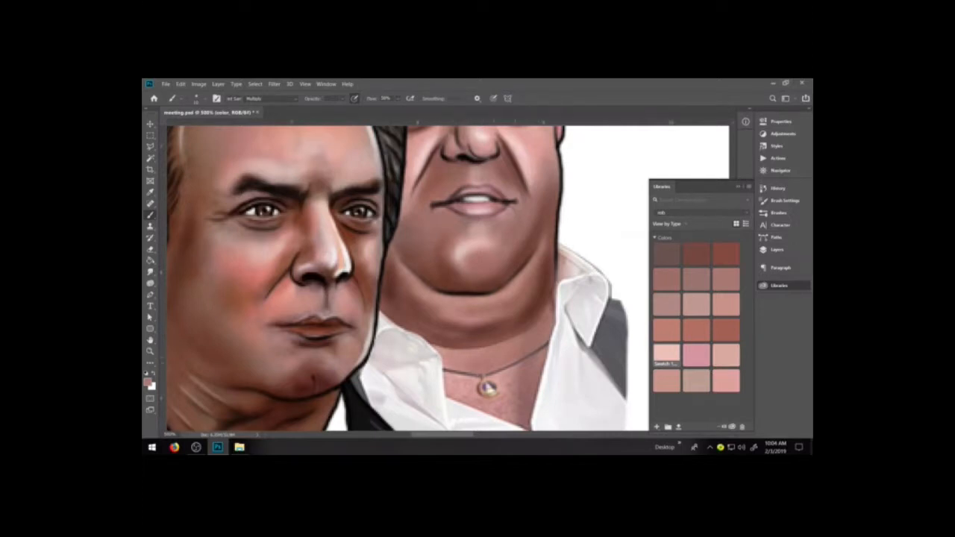
# Shade the rob figure's chest around the necklace and darken its edges along the shirt with a sampled dark brown in Normal mode.
pyautogui.moveTo(512, 347)
pyautogui.mouseDown()
pyautogui.moveTo(473, 362)
pyautogui.moveTo(457, 356)
pyautogui.mouseUp()
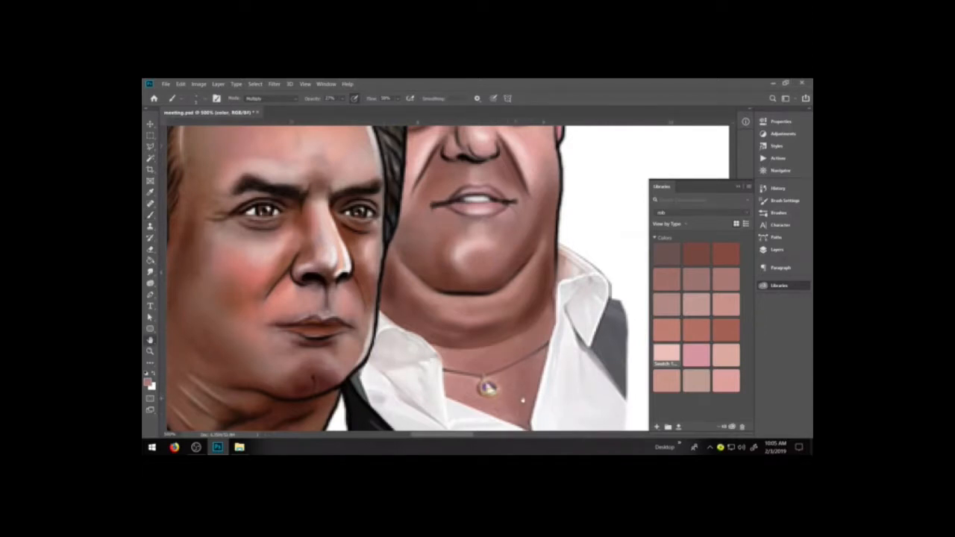
pyautogui.moveTo(522, 389); pyautogui.dragTo(521, 361)
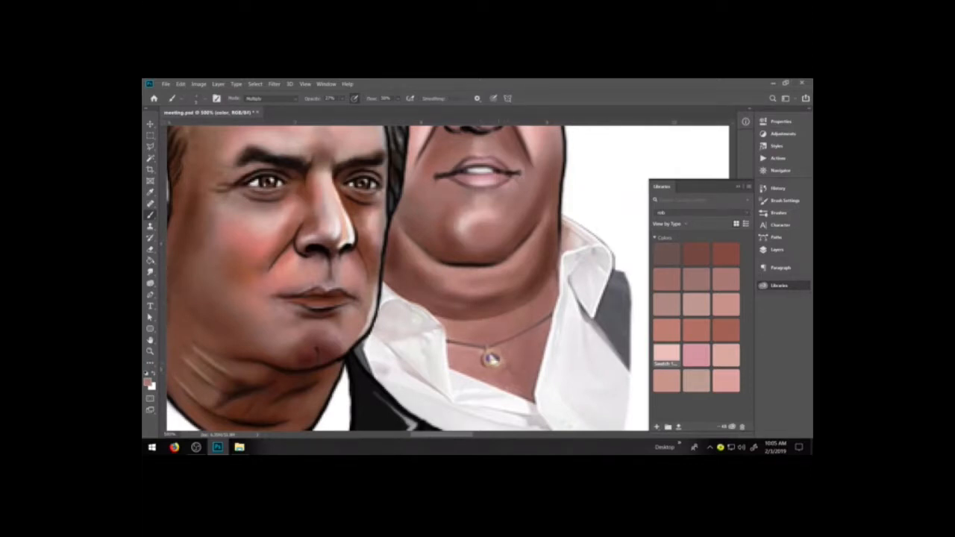
pyautogui.press('i')
pyautogui.click(547, 264)
pyautogui.press('b')
pyautogui.click(282, 97)
pyautogui.click(270, 105)
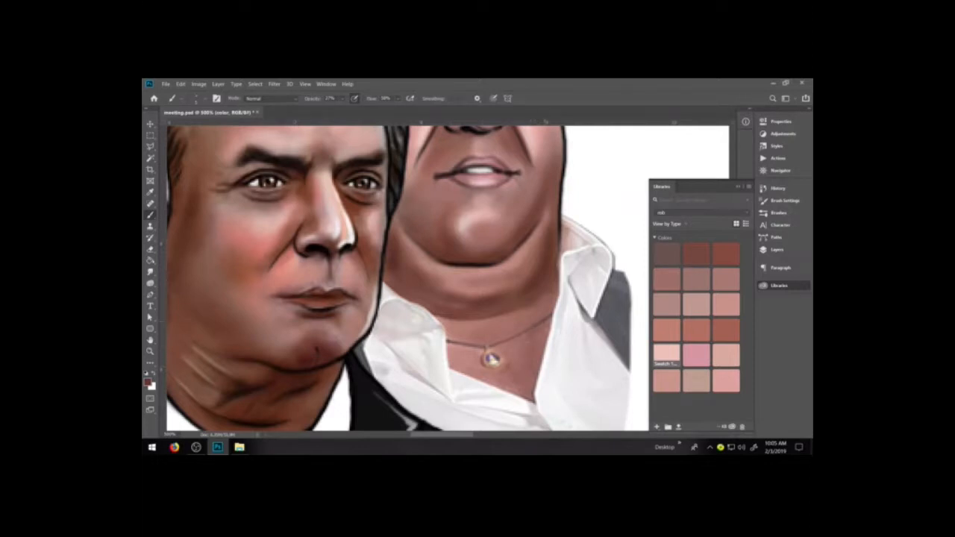
pyautogui.moveTo(550, 335); pyautogui.dragTo(535, 393)
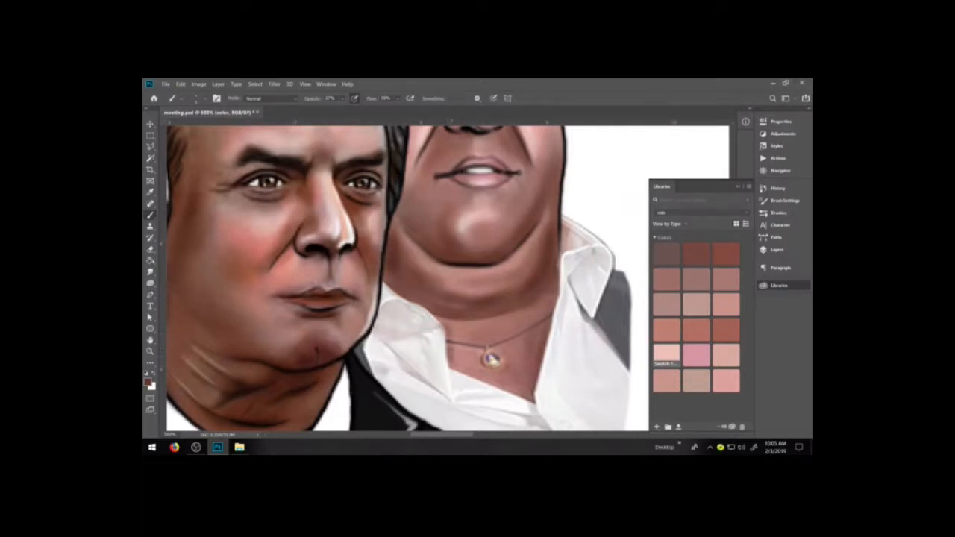
pyautogui.moveTo(451, 365); pyautogui.dragTo(528, 399)
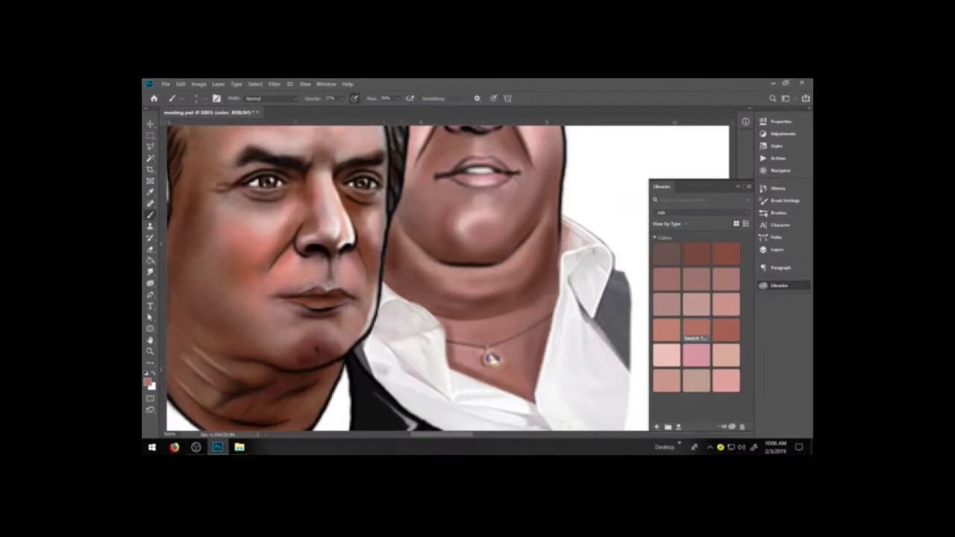
# Raise the brush opacity and paint over the necklace chain and chest texture on the color layer with lighter skin tones.
pyautogui.click(342, 99)
pyautogui.moveTo(354, 109); pyautogui.dragTo(356, 109)
pyautogui.click(506, 378)
pyautogui.moveTo(532, 361); pyautogui.dragTo(528, 369)
pyautogui.click(777, 250)
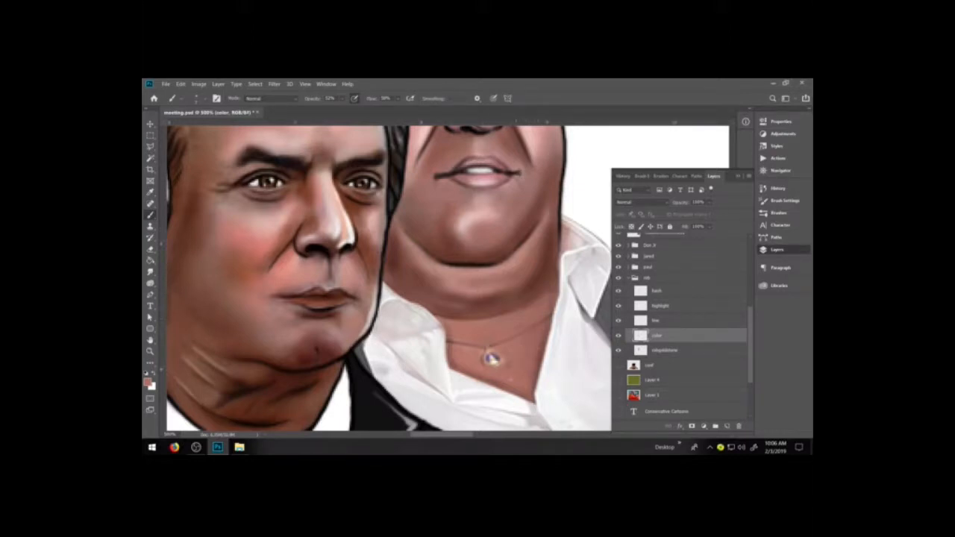
pyautogui.keyDown('alt'); pyautogui.click(528, 292); pyautogui.keyUp('alt')
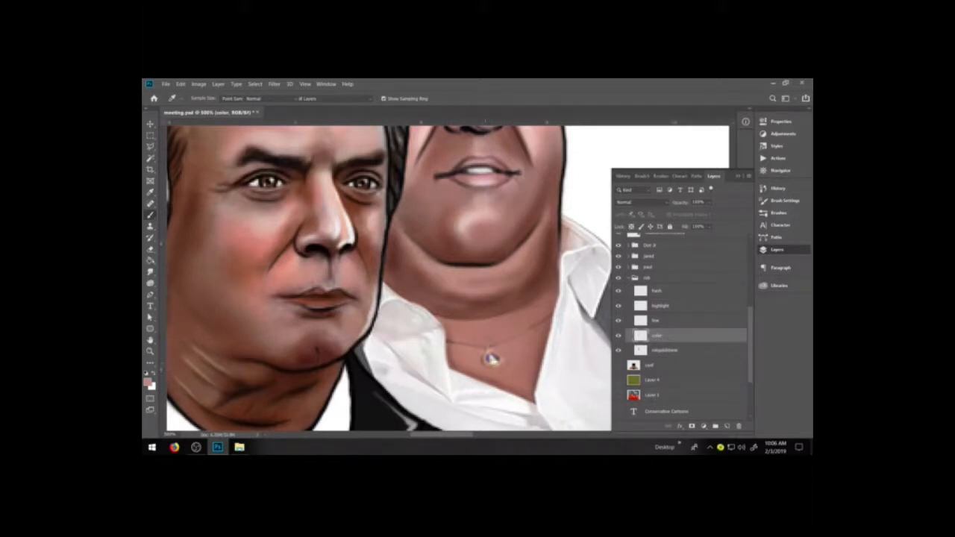
pyautogui.press('b')
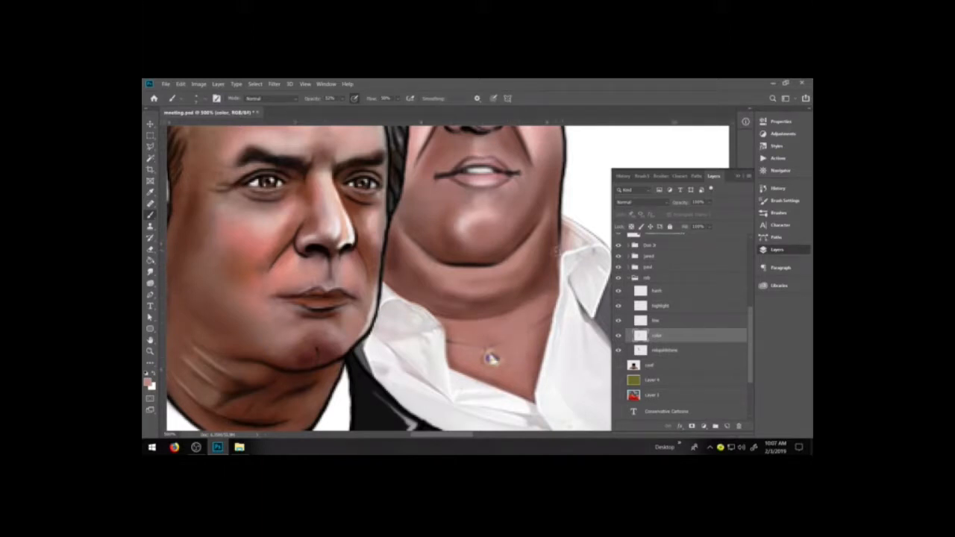
# Darken the rob figure's lower neck crease with sampled dark brown and black strokes in Normal mode.
pyautogui.keyDown('alt'); pyautogui.click(547, 265); pyautogui.keyUp('alt')
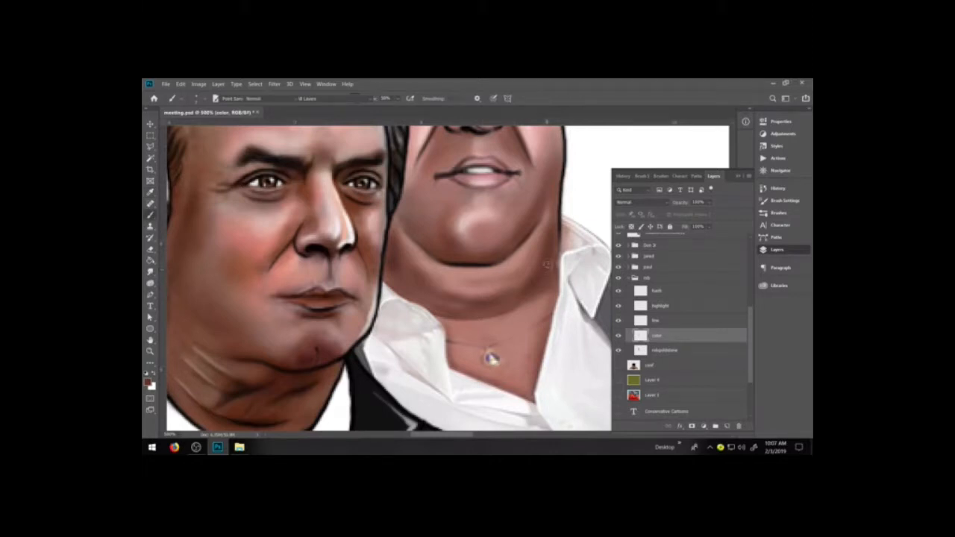
pyautogui.moveTo(443, 316); pyautogui.dragTo(516, 313)
pyautogui.keyDown('alt'); pyautogui.click(555, 265); pyautogui.keyUp('alt')
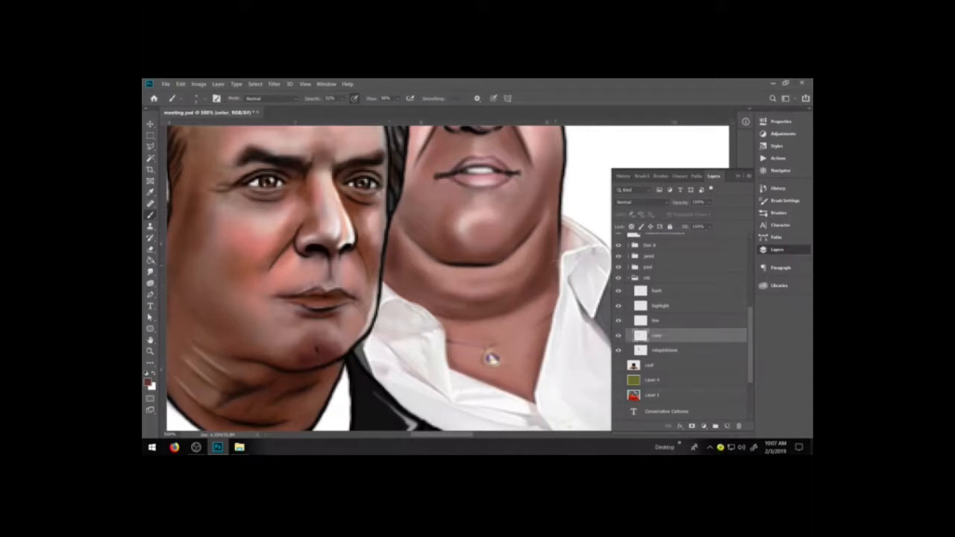
pyautogui.press('d')
pyautogui.click(272, 99)
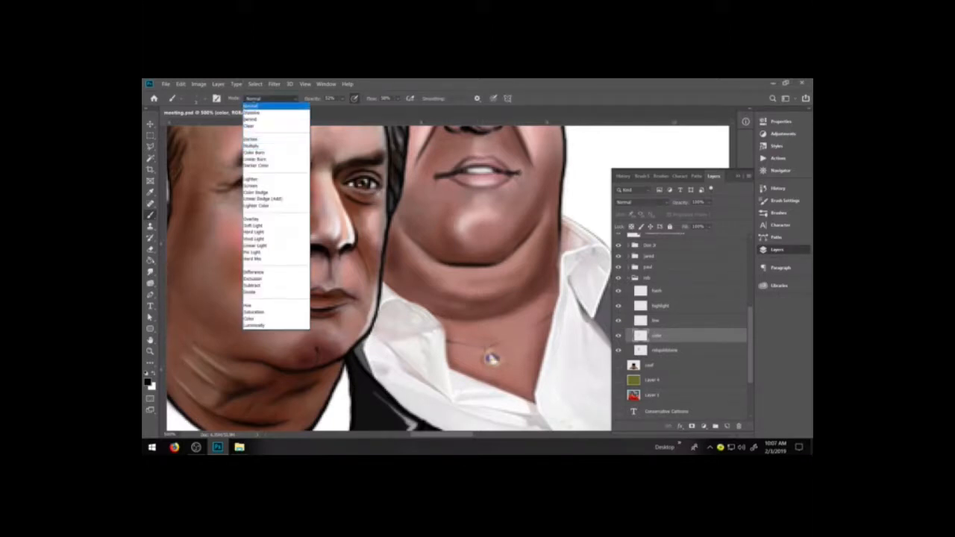
pyautogui.click(272, 106)
pyautogui.moveTo(427, 310)
pyautogui.mouseDown()
pyautogui.moveTo(479, 320)
pyautogui.moveTo(514, 310)
pyautogui.moveTo(554, 273)
pyautogui.mouseUp()
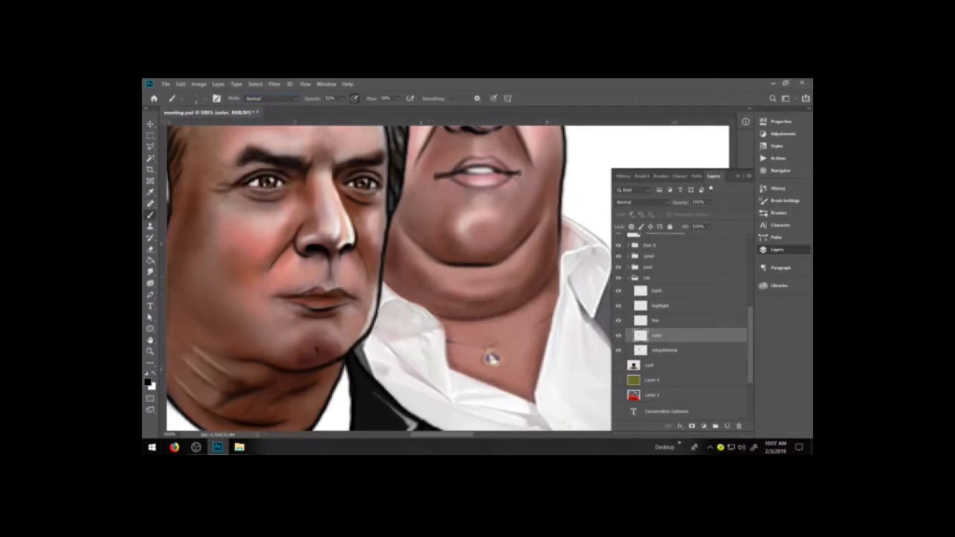
# Make the rob group's line layer active and set the brush opacity and flow to 100%.
pyautogui.click(662, 323)
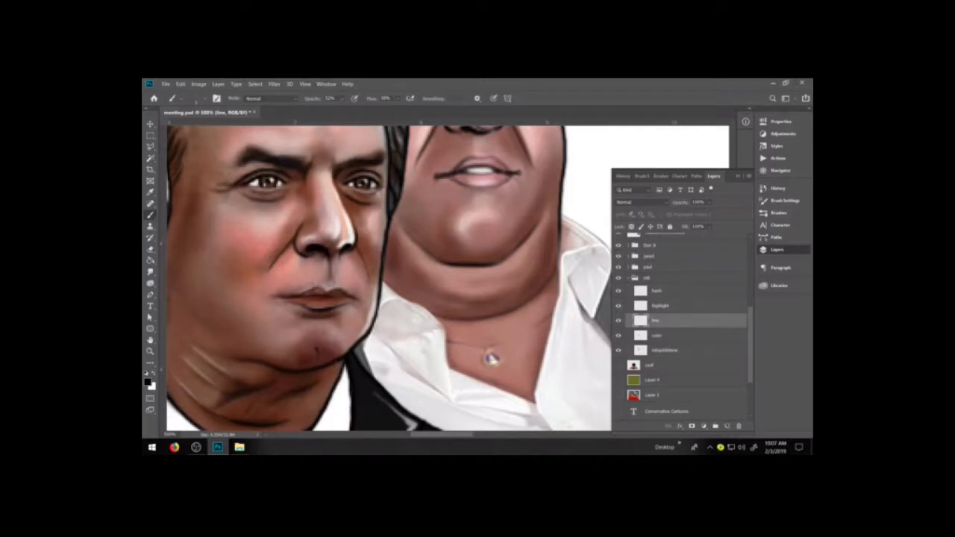
pyautogui.press('0')
pyautogui.moveTo(380, 284)
pyautogui.mouseDown()
pyautogui.moveTo(431, 315)
pyautogui.moveTo(451, 368)
pyautogui.mouseUp()
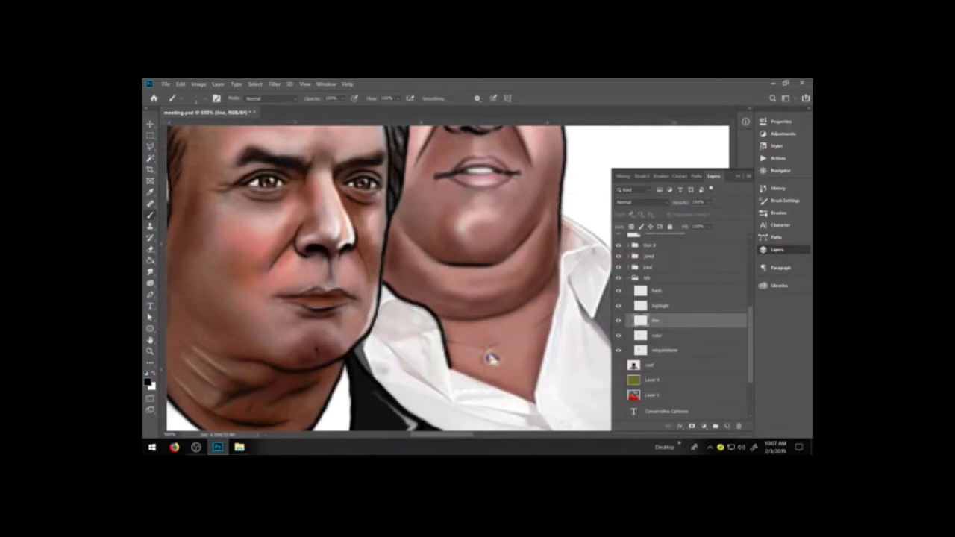
pyautogui.click(738, 176)
pyautogui.moveTo(562, 215); pyautogui.dragTo(584, 233)
pyautogui.hotkey('ctrl', 'z')
pyautogui.hotkey('ctrl', 'z')
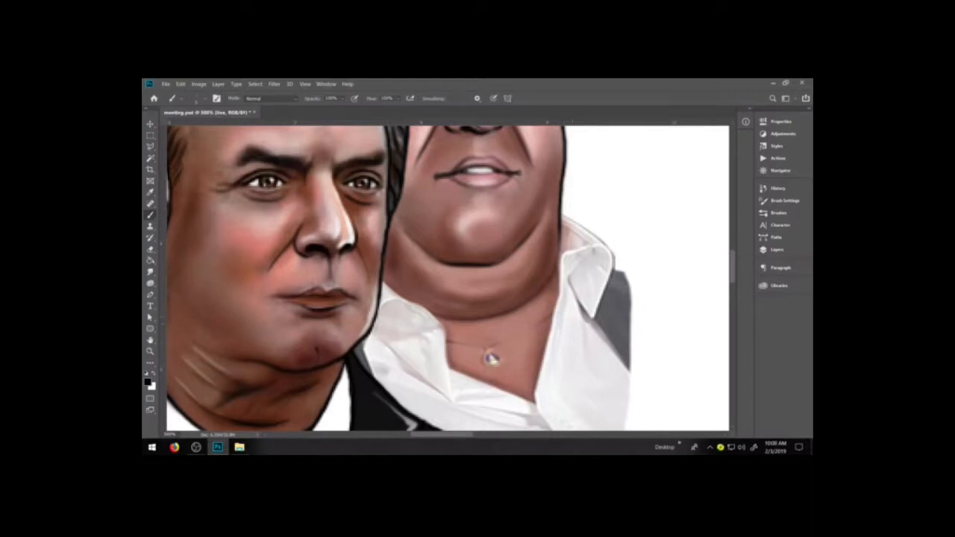
pyautogui.moveTo(384, 279); pyautogui.dragTo(463, 338)
pyautogui.hotkey('ctrl', 'z')
pyautogui.moveTo(382, 279)
pyautogui.mouseDown()
pyautogui.moveTo(442, 322)
pyautogui.moveTo(466, 381)
pyautogui.mouseUp()
pyautogui.hotkey('ctrl', 'z')
pyautogui.moveTo(382, 278)
pyautogui.mouseDown()
pyautogui.moveTo(475, 350)
pyautogui.moveTo(508, 407)
pyautogui.mouseUp()
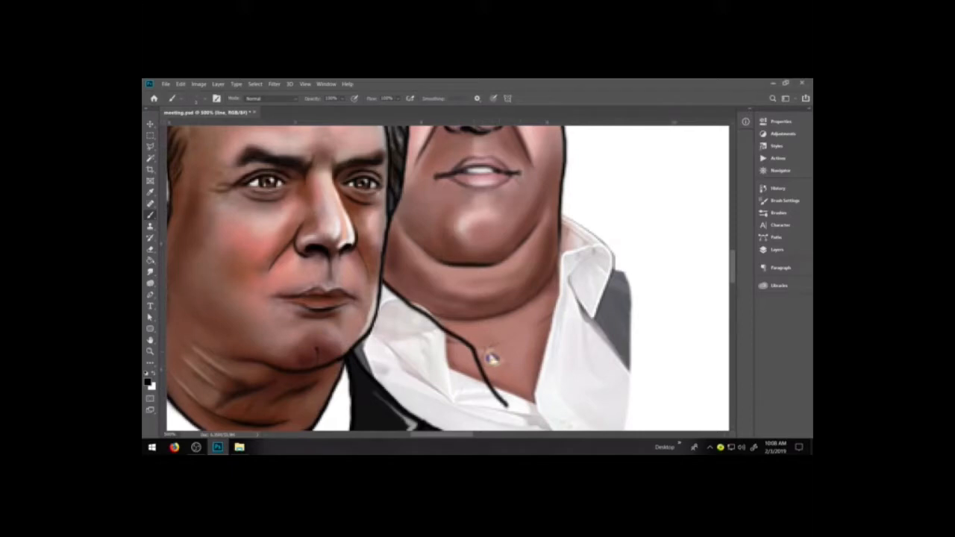
pyautogui.press('space')
pyautogui.moveTo(491, 360); pyautogui.dragTo(520, 259)
pyautogui.hotkey('ctrl', 'z')
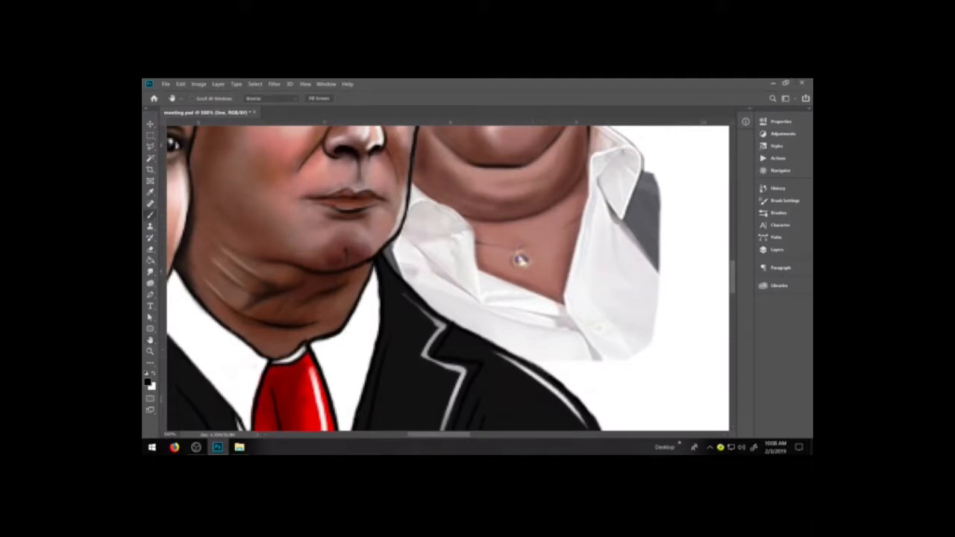
pyautogui.moveTo(413, 184); pyautogui.dragTo(499, 252)
pyautogui.hotkey('ctrl', 'z')
# Ink the rob figure's collar edge beside the foreground figure in black, continuing from the collar point down to the black jacket.
pyautogui.moveTo(413, 183)
pyautogui.mouseDown()
pyautogui.moveTo(496, 243)
pyautogui.moveTo(506, 332)
pyautogui.mouseUp()
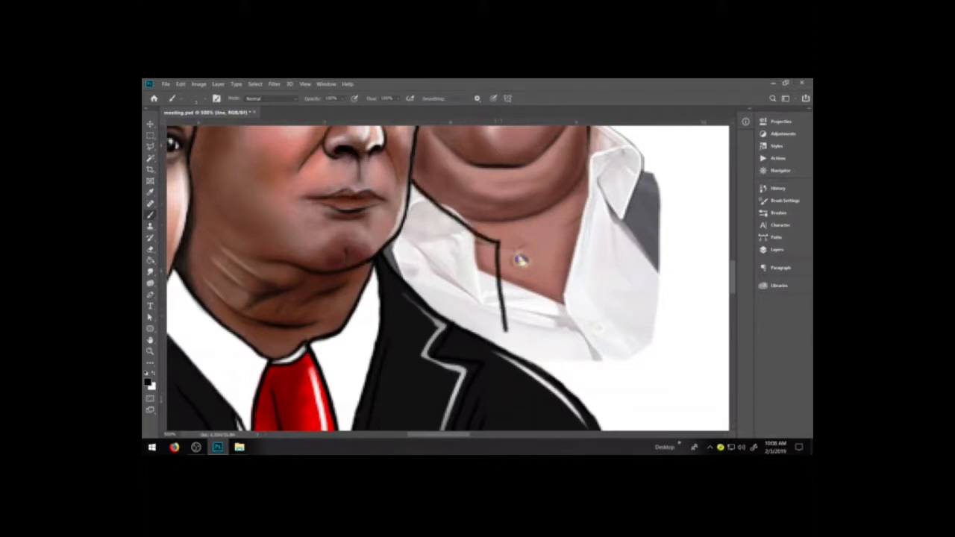
pyautogui.moveTo(506, 329)
pyautogui.mouseDown()
pyautogui.moveTo(509, 353)
pyautogui.moveTo(503, 308)
pyautogui.mouseUp()
pyautogui.moveTo(497, 242); pyautogui.dragTo(511, 354)
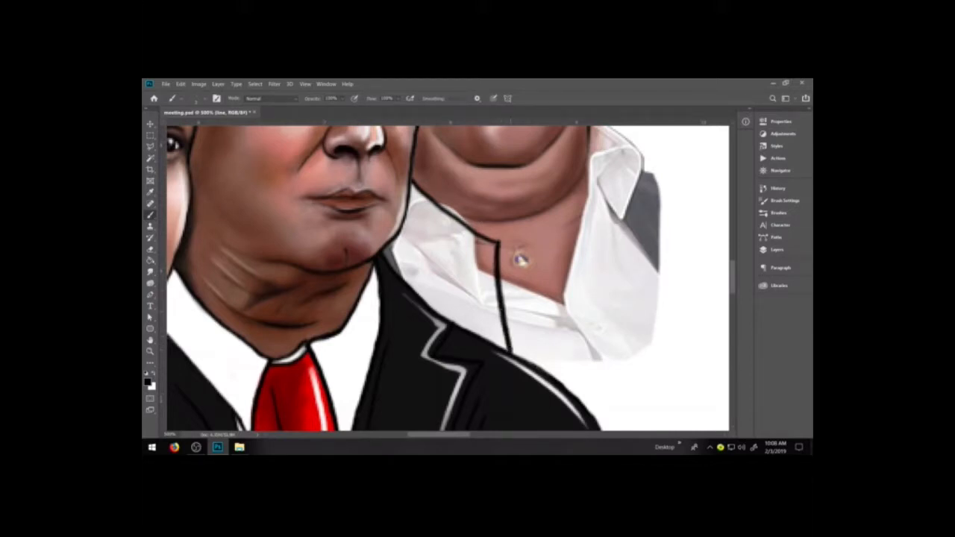
pyautogui.press('e')
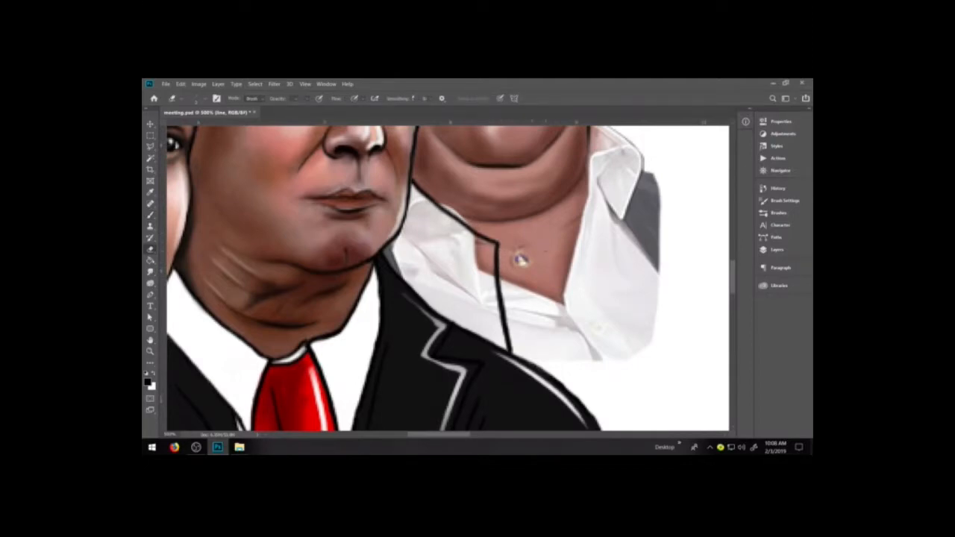
# Outline the rob figure's far shirt collar in black, including its folded outer edge and long pointed tip.
pyautogui.moveTo(518, 256); pyautogui.dragTo(396, 300)
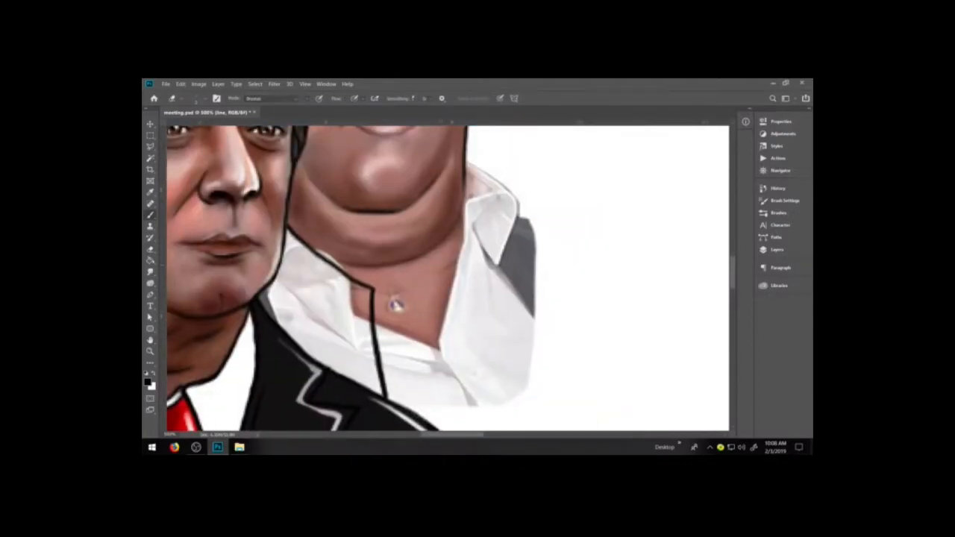
pyautogui.press('b')
pyautogui.moveTo(467, 161)
pyautogui.mouseDown()
pyautogui.moveTo(503, 199)
pyautogui.moveTo(507, 236)
pyautogui.moveTo(474, 286)
pyautogui.mouseUp()
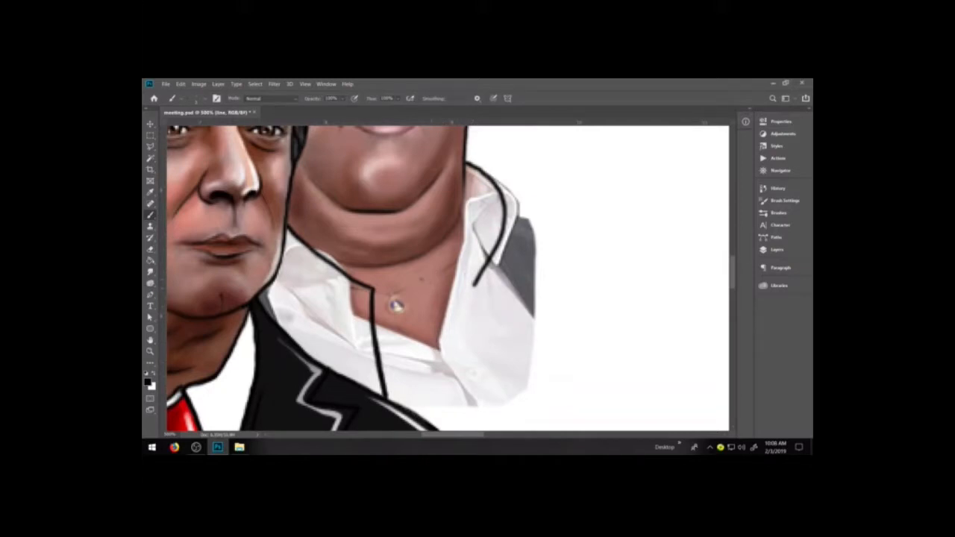
pyautogui.moveTo(421, 277)
pyautogui.mouseDown()
pyautogui.moveTo(464, 307)
pyautogui.moveTo(492, 374)
pyautogui.moveTo(490, 258)
pyautogui.mouseUp()
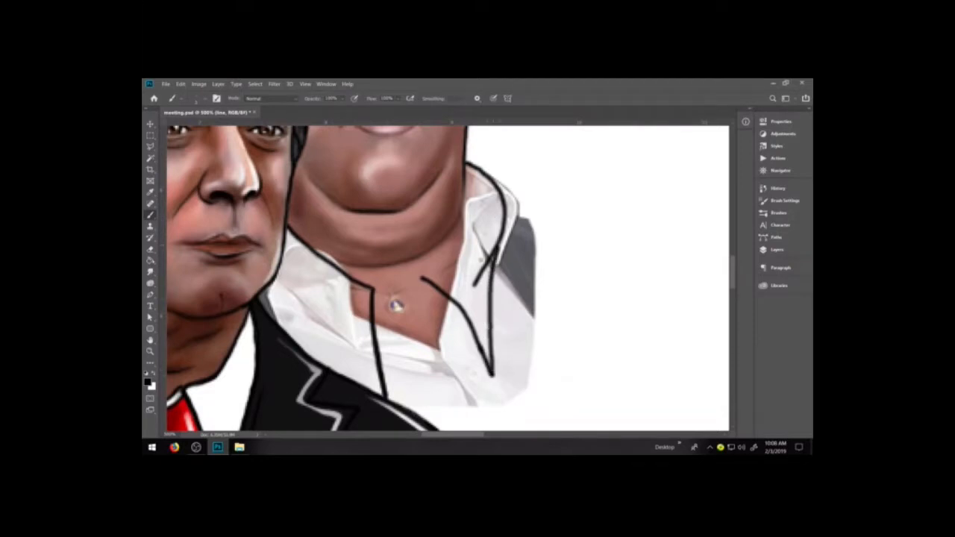
# Erase the overshooting strokes on the far collar outline and re-ink its outer edge and pointed tip.
pyautogui.press('e')
pyautogui.moveTo(479, 354); pyautogui.dragTo(476, 357)
pyautogui.moveTo(475, 288); pyautogui.dragTo(492, 254)
pyautogui.press('b')
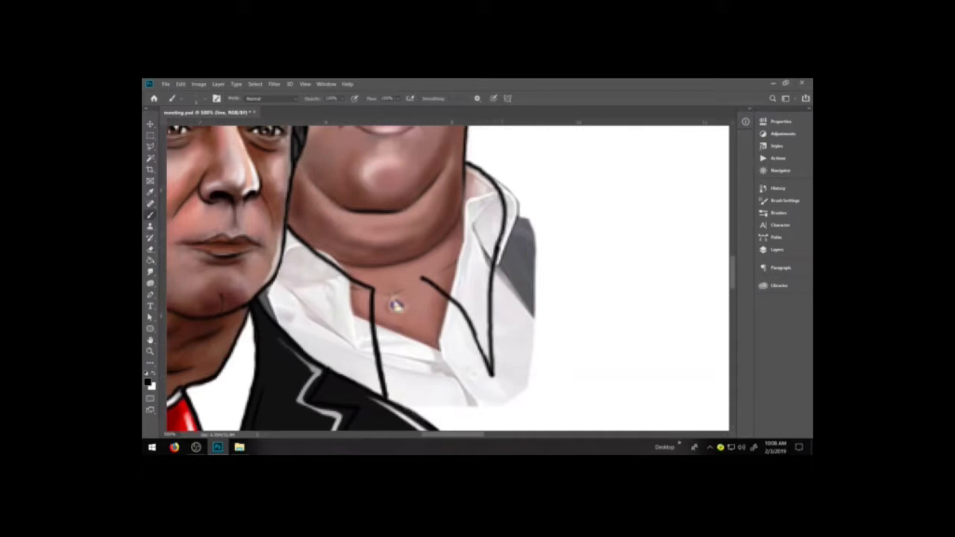
pyautogui.moveTo(497, 258); pyautogui.dragTo(506, 213)
pyautogui.press('e')
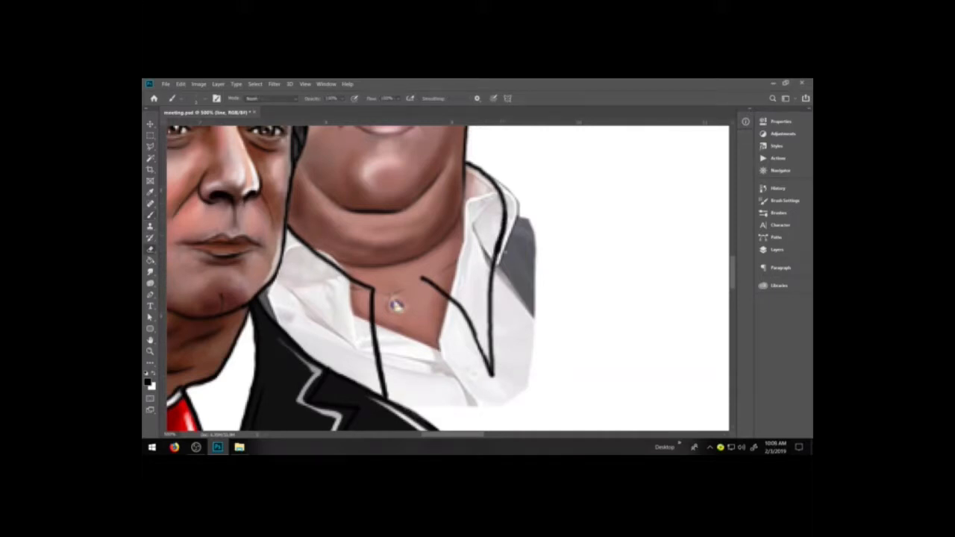
pyautogui.moveTo(503, 258); pyautogui.dragTo(507, 238)
pyautogui.press('b')
pyautogui.moveTo(467, 316); pyautogui.dragTo(491, 374)
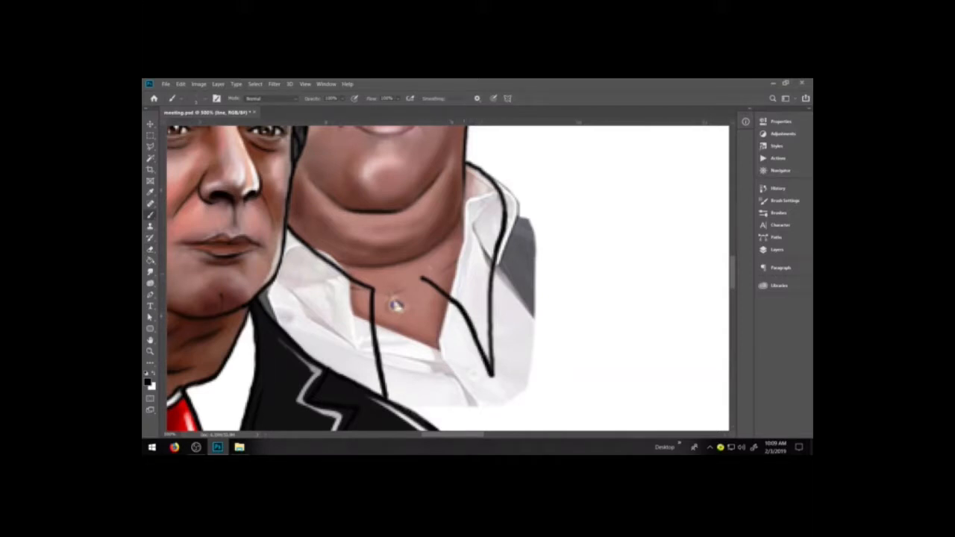
# Ink the inner collar edge up to the rob figure's neck and draw a rounded tie knot between the collar points.
pyautogui.moveTo(423, 278)
pyautogui.mouseDown()
pyautogui.moveTo(456, 234)
pyautogui.moveTo(465, 159)
pyautogui.mouseUp()
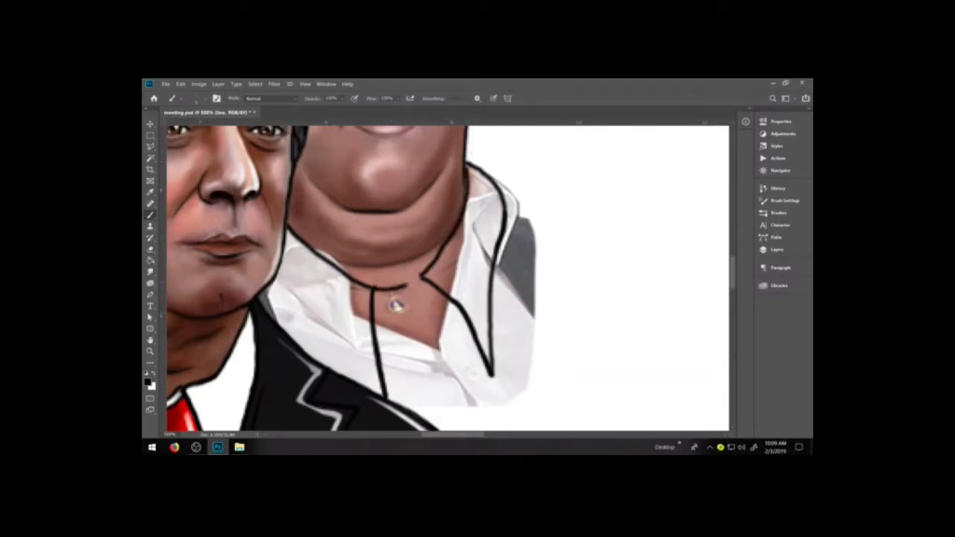
pyautogui.moveTo(372, 288); pyautogui.dragTo(423, 275)
pyautogui.moveTo(372, 297); pyautogui.dragTo(426, 283)
pyautogui.moveTo(382, 390)
pyautogui.mouseDown()
pyautogui.moveTo(431, 413)
pyautogui.moveTo(463, 406)
pyautogui.moveTo(478, 382)
pyautogui.moveTo(470, 330)
pyautogui.mouseUp()
# Show the conference-room background layer behind the figures.
pyautogui.press('space')
pyautogui.moveTo(518, 371); pyautogui.dragTo(501, 241)
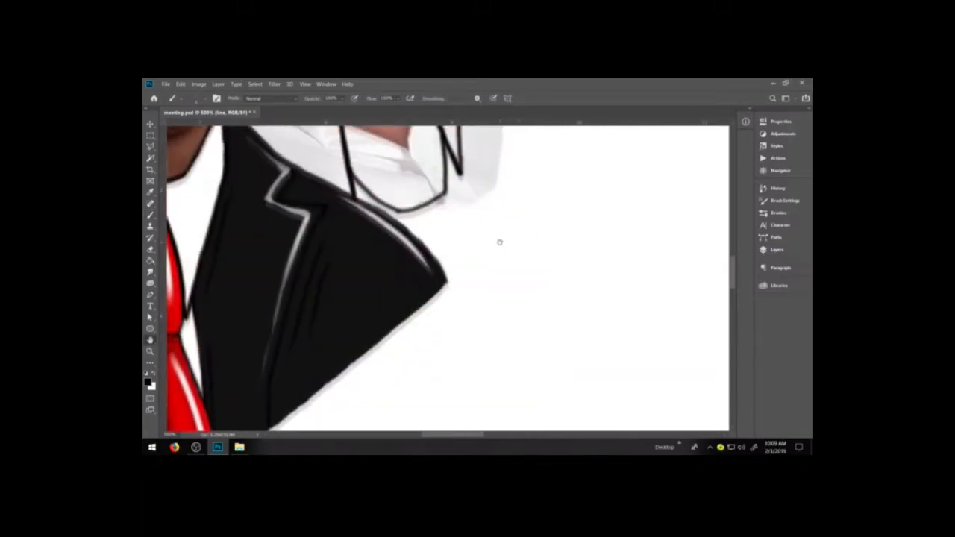
pyautogui.hotkey('ctrl', '1')
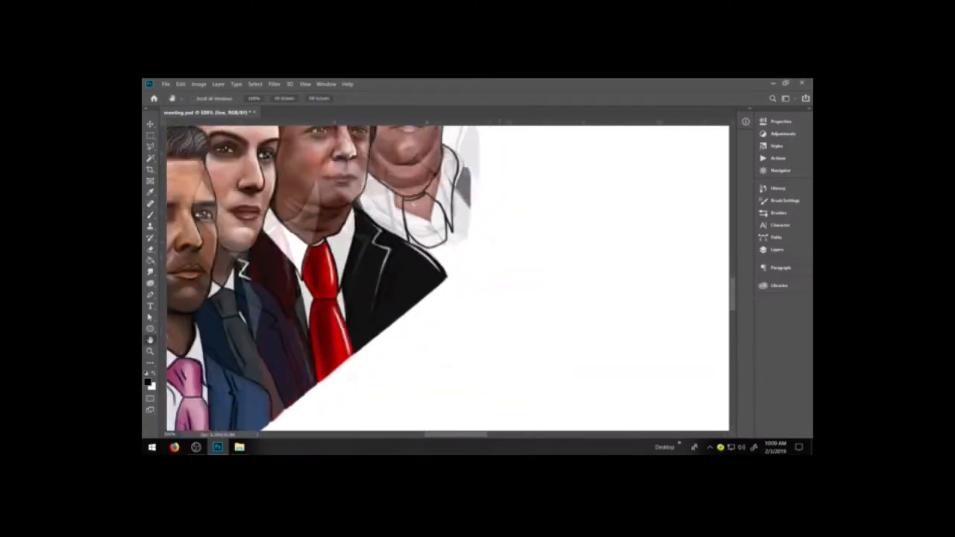
pyautogui.click(777, 249)
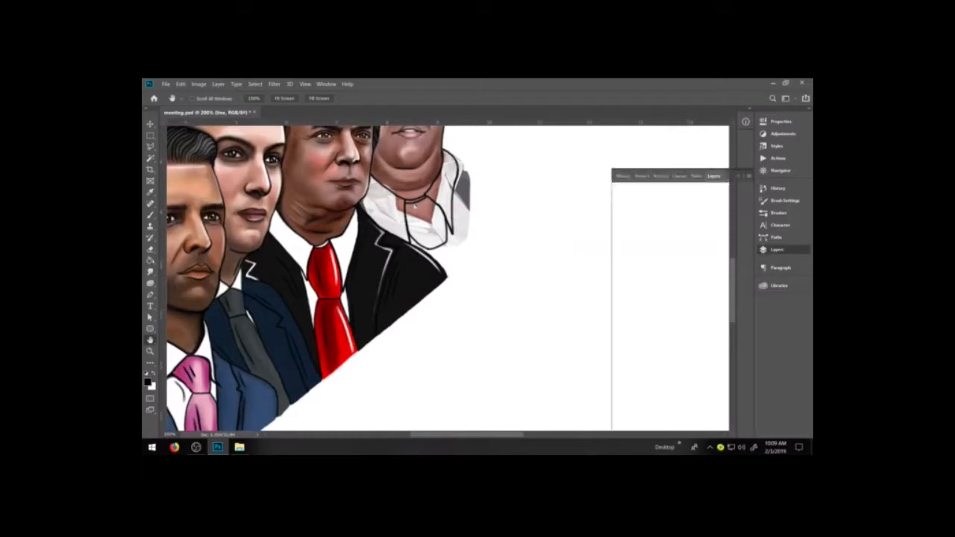
pyautogui.click(618, 366)
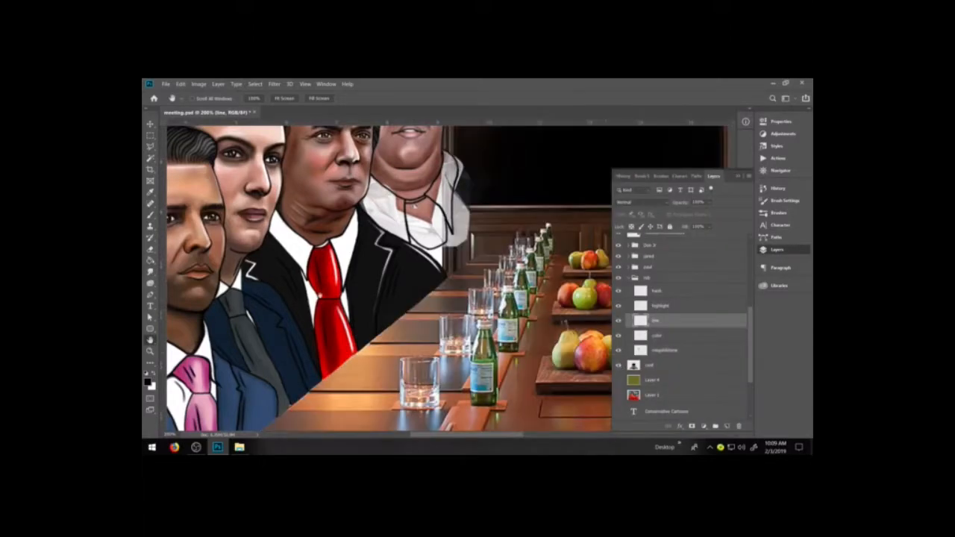
# Ink the outer edge of the rob figure's tie below the knot, plus a short inner edge stroke down to the neighbouring jacket.
pyautogui.press('z')
pyautogui.moveTo(358, 202); pyautogui.dragTo(529, 301)
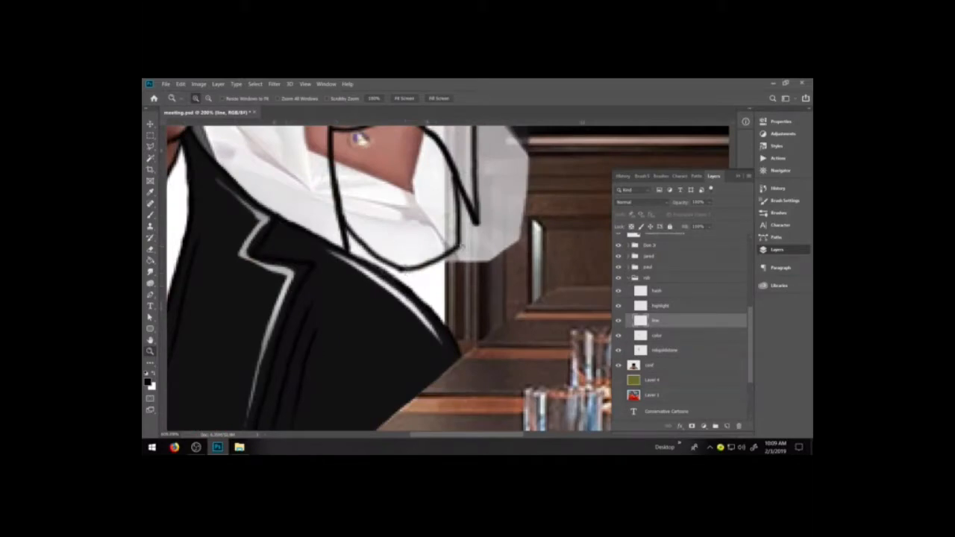
pyautogui.press('b')
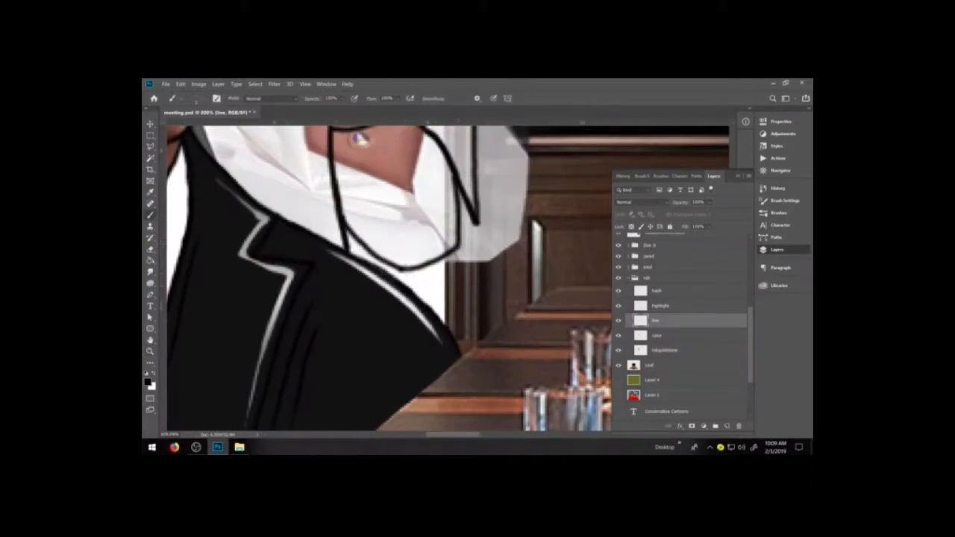
pyautogui.press('z')
pyautogui.moveTo(396, 242); pyautogui.dragTo(555, 330)
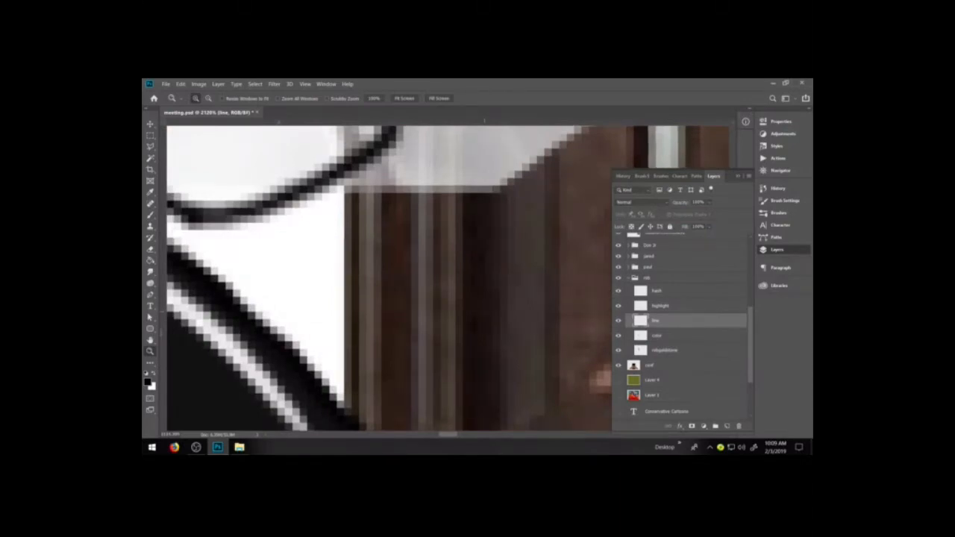
pyautogui.hotkey('ctrl', '-')
pyautogui.hotkey('ctrl', '-')
pyautogui.hotkey('ctrl', '-')
pyautogui.hotkey('ctrl', '-')
pyautogui.press('b')
pyautogui.moveTo(429, 231); pyautogui.dragTo(473, 329)
pyautogui.moveTo(364, 258); pyautogui.dragTo(359, 268)
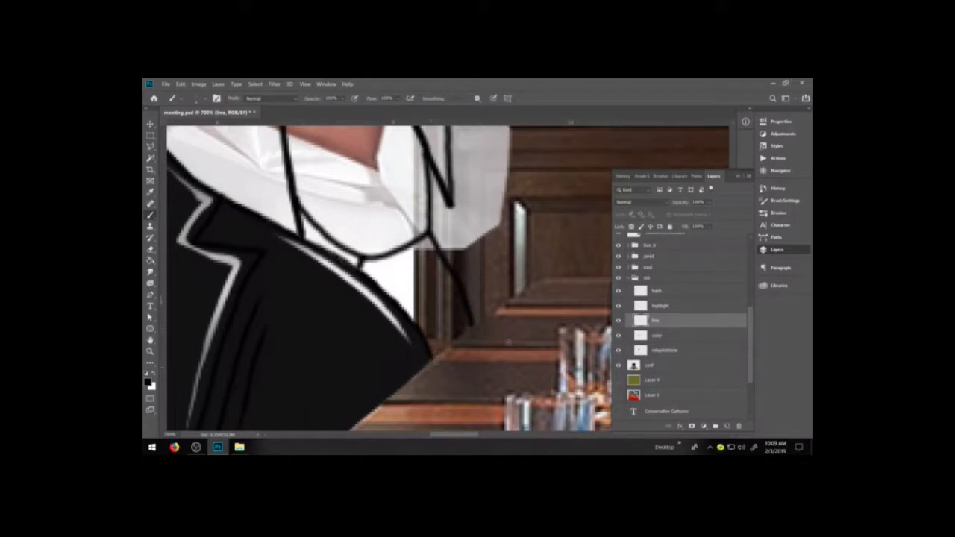
# Hide the conference-room background to examine the tie linework, and show the background again.
pyautogui.click(618, 365)
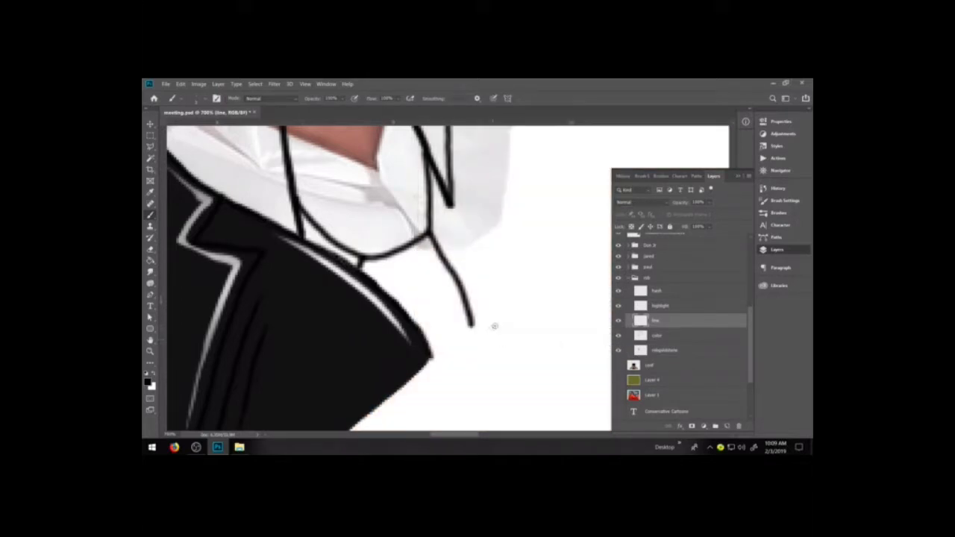
pyautogui.hotkey('ctrl', '-')
pyautogui.hotkey('ctrl', '-')
pyautogui.hotkey('ctrl', '-')
pyautogui.hotkey('ctrl', '-')
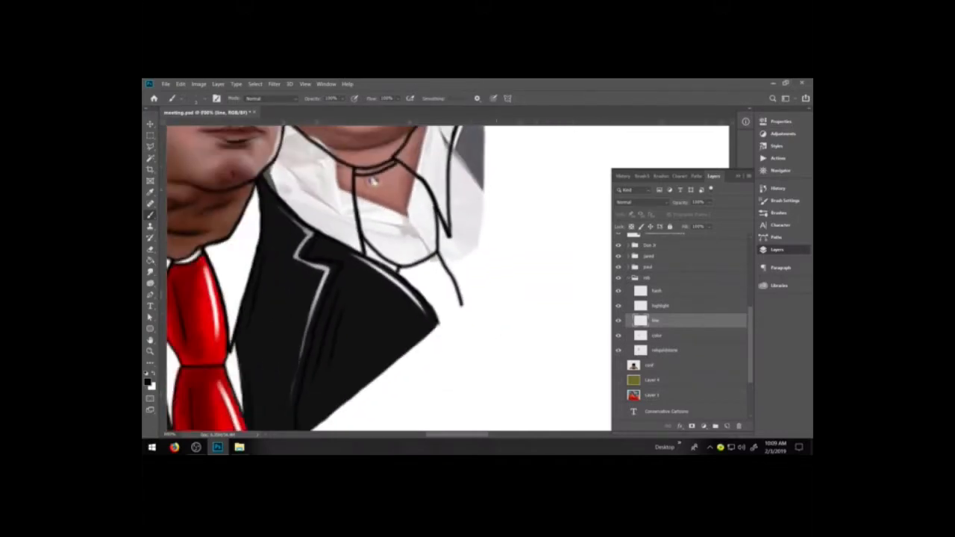
pyautogui.hotkey('ctrl', '-')
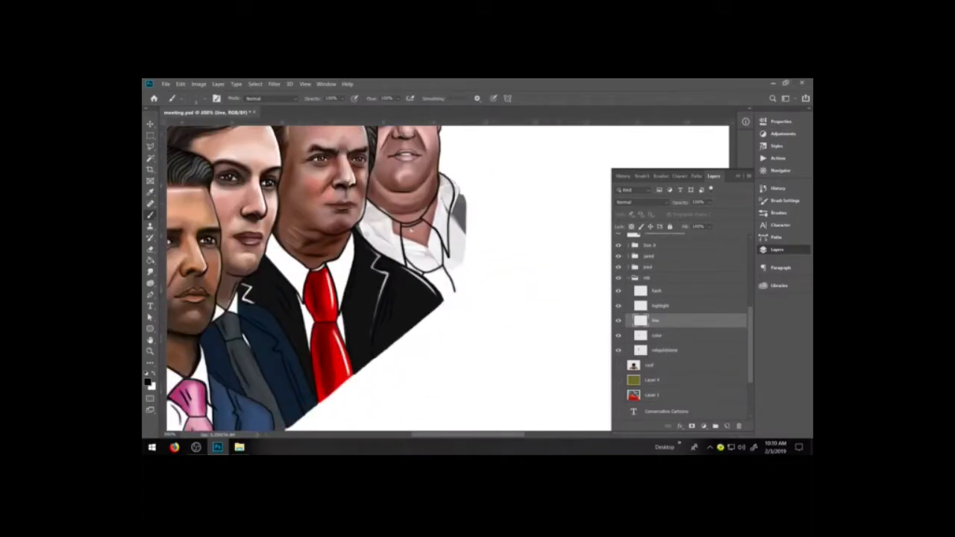
pyautogui.press('z')
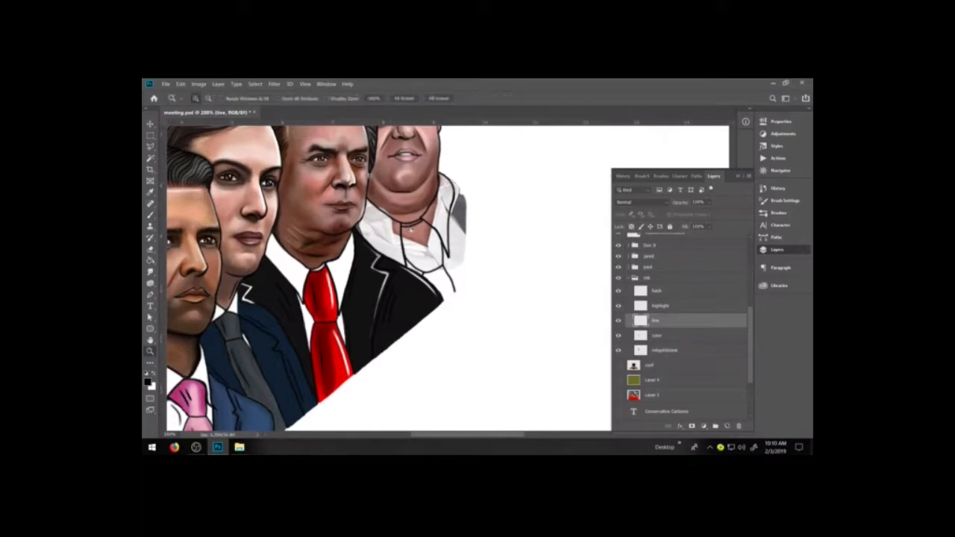
pyautogui.moveTo(309, 153); pyautogui.dragTo(584, 333)
pyautogui.click(618, 365)
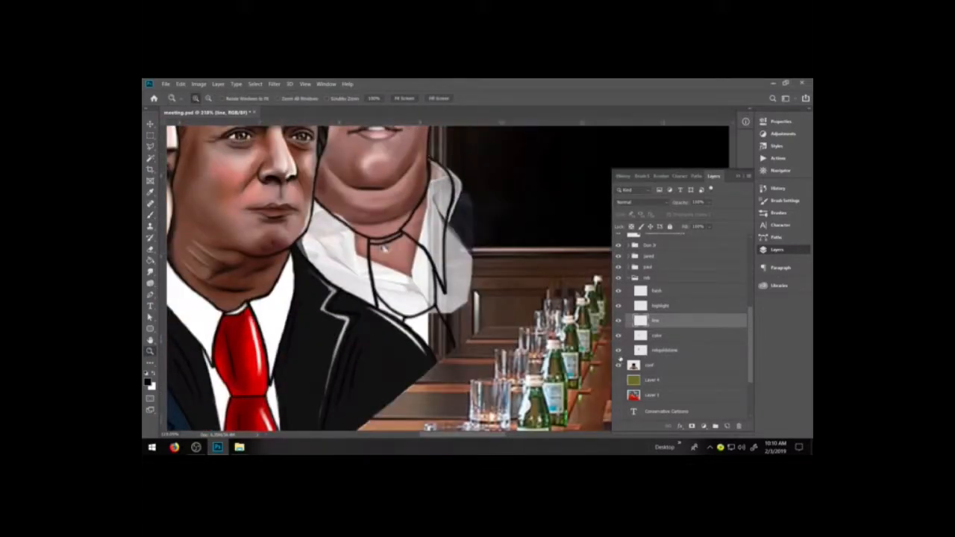
# Ink the outer shoulder and arm edge of the rob figure's jacket from the far collar down to the table.
pyautogui.press('b')
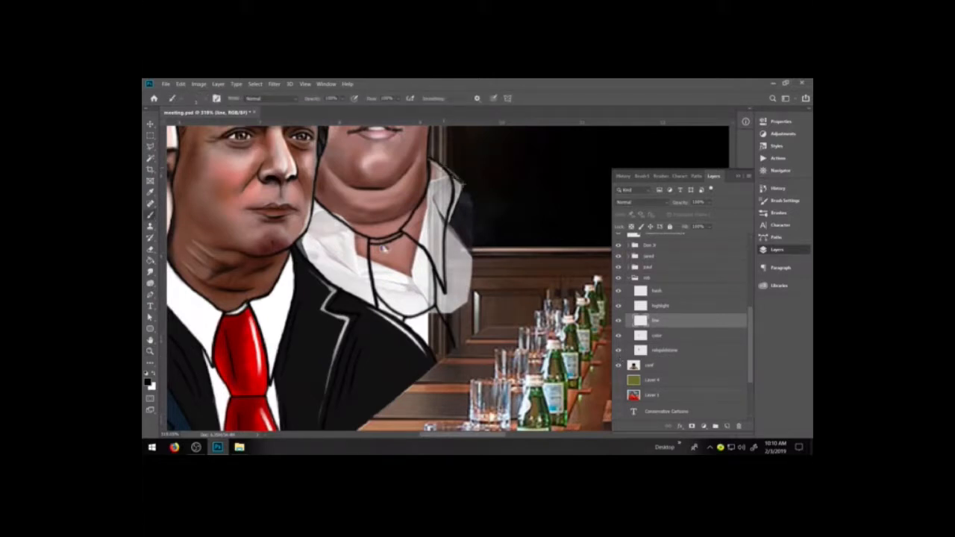
pyautogui.moveTo(492, 248); pyautogui.dragTo(488, 325)
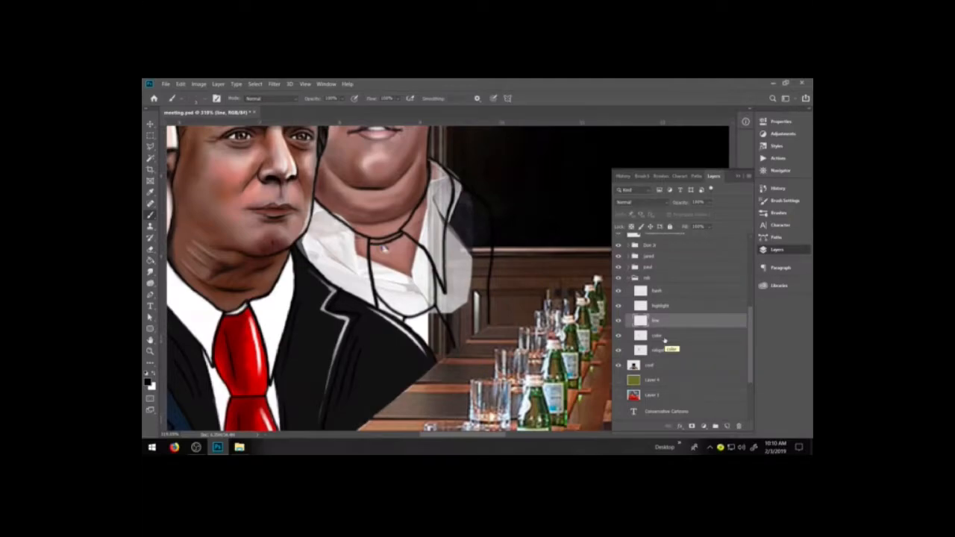
pyautogui.hotkey('ctrl', '0')
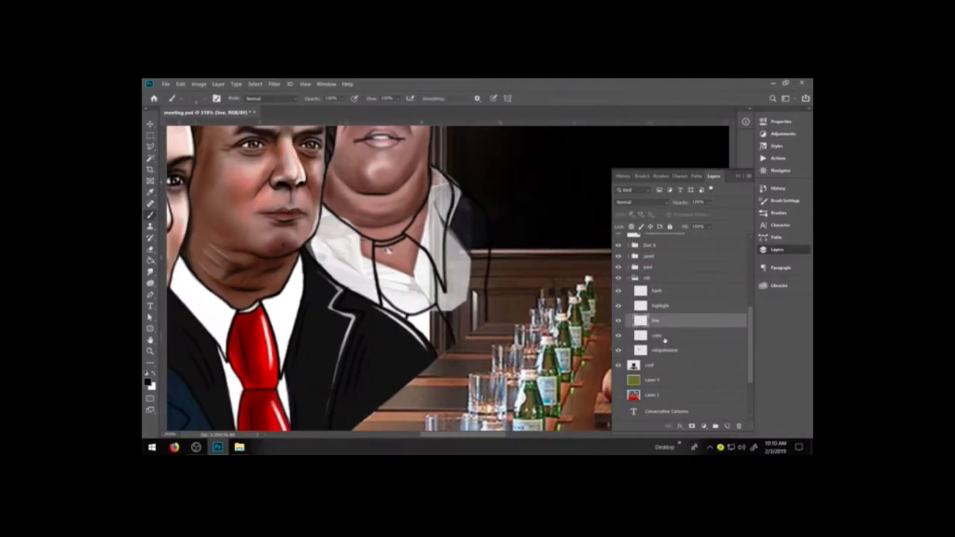
pyautogui.hotkey('ctrl', '1')
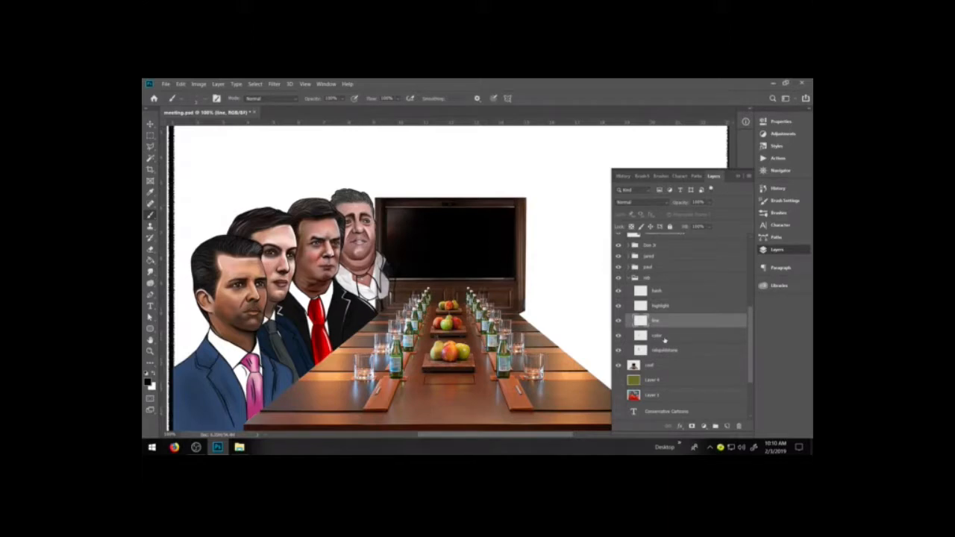
# Fill and smudge the skin tone along the rob figure's lower neck above the collar on the color layer.
pyautogui.press('z')
pyautogui.moveTo(340, 233); pyautogui.dragTo(412, 300)
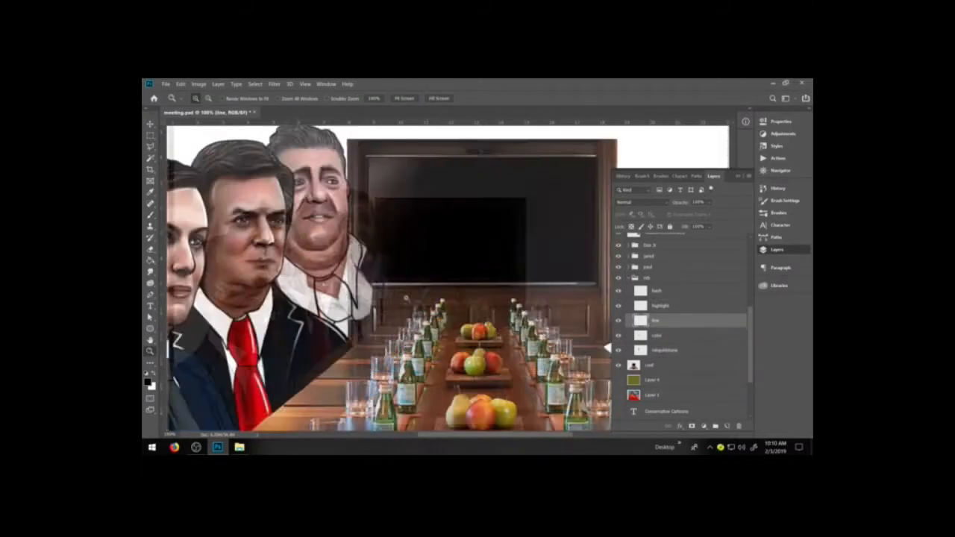
pyautogui.click(150, 272)
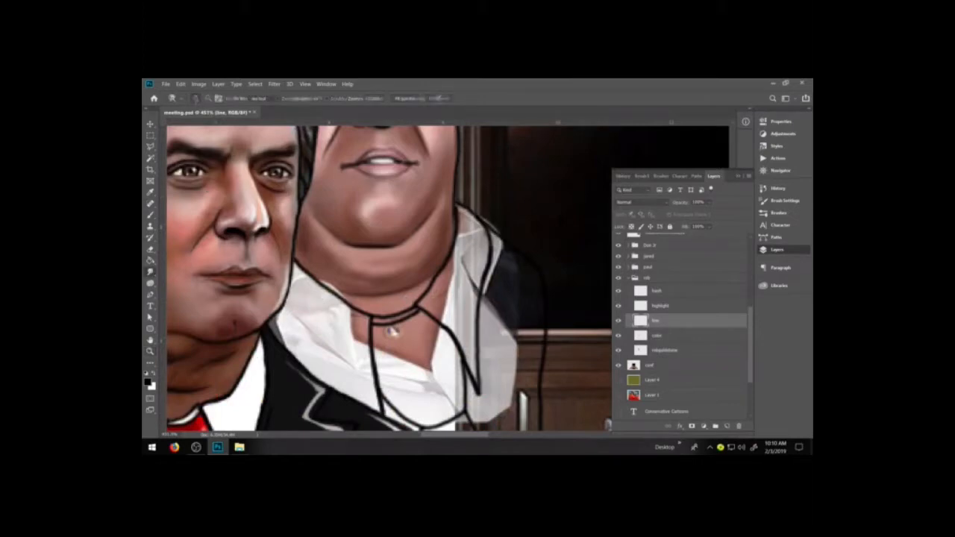
pyautogui.click(658, 336)
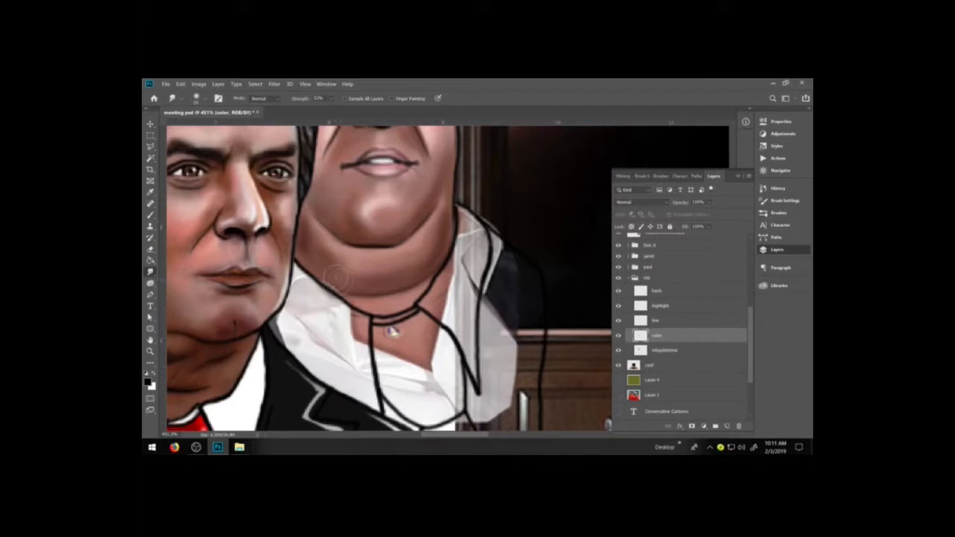
pyautogui.press('b')
pyautogui.moveTo(342, 292); pyautogui.dragTo(322, 276)
pyautogui.hotkey('ctrl', 'z')
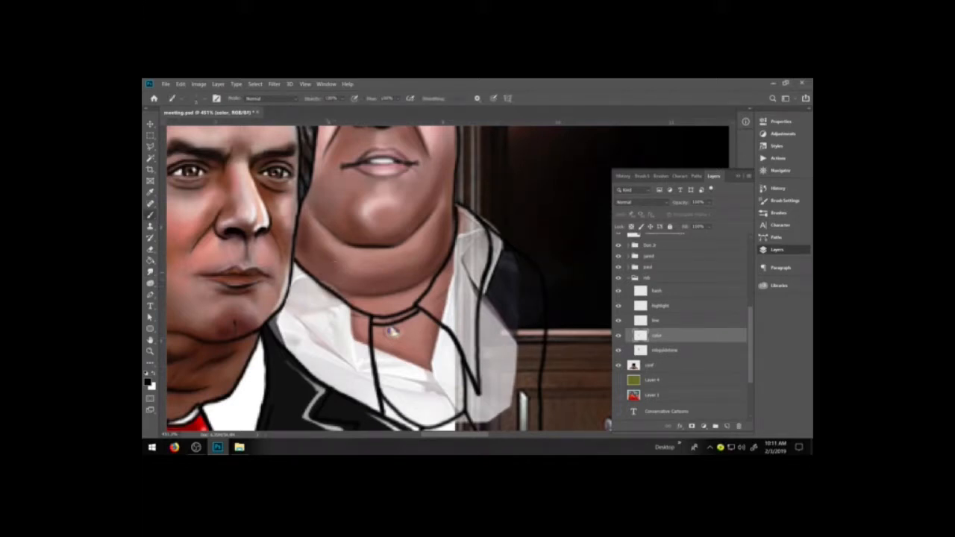
pyautogui.press('i')
pyautogui.click(331, 280)
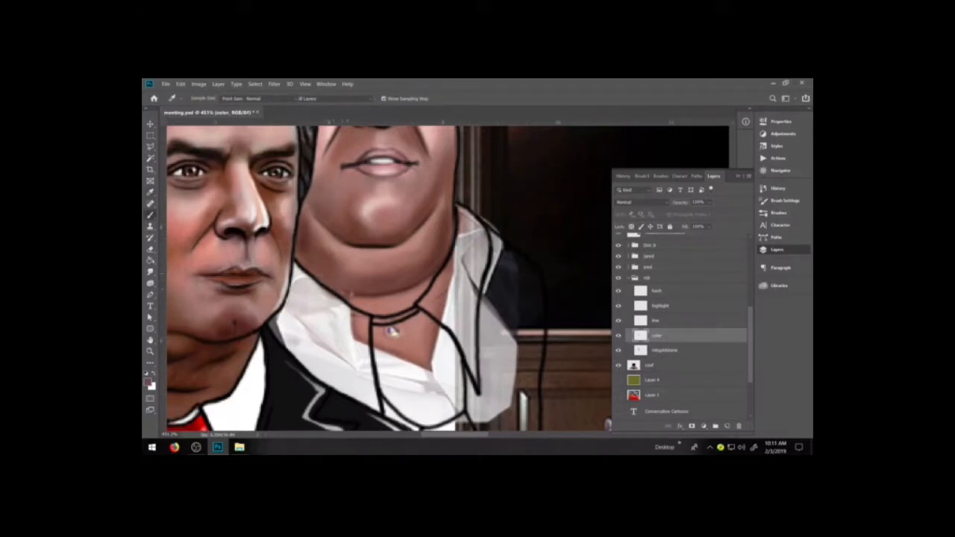
pyautogui.press('r')
pyautogui.press('[')
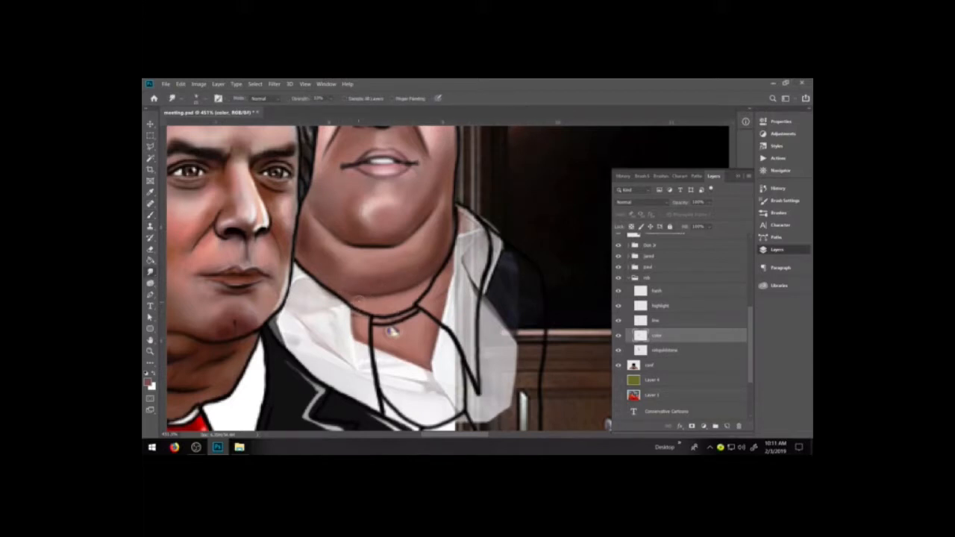
pyautogui.moveTo(387, 317); pyautogui.dragTo(415, 308)
# Paint both sides of the rob figure's shirt collar with a flat light grey sampled from the shirt.
pyautogui.press('i')
pyautogui.click(335, 326)
pyautogui.press('b')
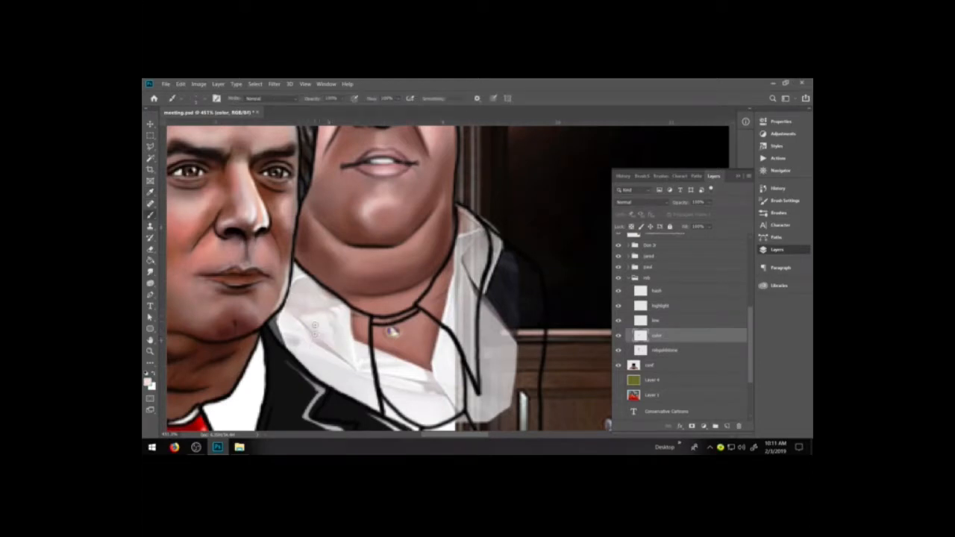
pyautogui.moveTo(323, 339)
pyautogui.mouseDown()
pyautogui.moveTo(349, 366)
pyautogui.moveTo(357, 334)
pyautogui.moveTo(363, 343)
pyautogui.moveTo(358, 314)
pyautogui.moveTo(368, 328)
pyautogui.moveTo(319, 298)
pyautogui.moveTo(331, 293)
pyautogui.moveTo(299, 291)
pyautogui.moveTo(319, 320)
pyautogui.moveTo(302, 332)
pyautogui.moveTo(293, 303)
pyautogui.moveTo(273, 323)
pyautogui.moveTo(294, 347)
pyautogui.mouseUp()
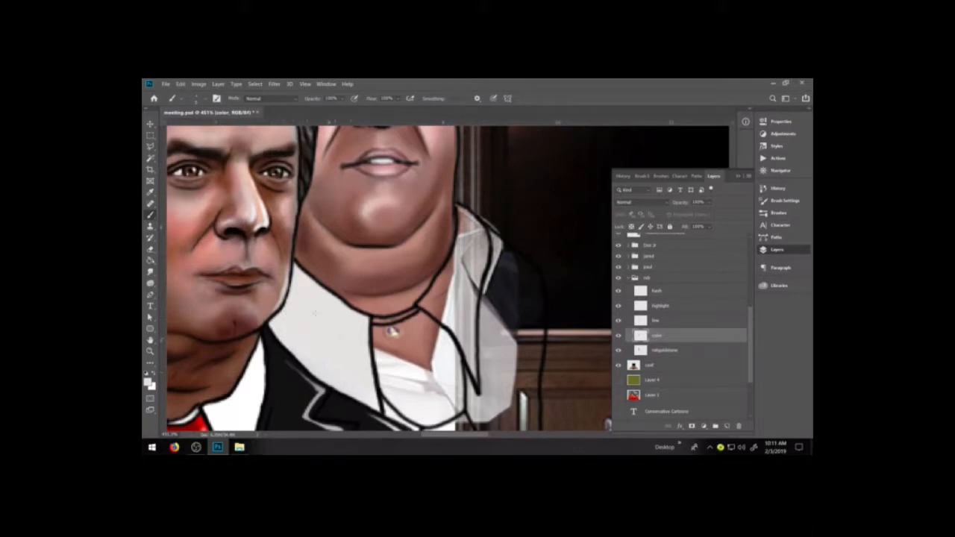
pyautogui.moveTo(449, 297)
pyautogui.mouseDown()
pyautogui.moveTo(463, 262)
pyautogui.moveTo(477, 308)
pyautogui.moveTo(482, 267)
pyautogui.moveTo(471, 237)
pyautogui.moveTo(459, 254)
pyautogui.moveTo(459, 207)
pyautogui.moveTo(478, 237)
pyautogui.moveTo(482, 228)
pyautogui.moveTo(484, 258)
pyautogui.mouseUp()
pyautogui.moveTo(425, 303)
pyautogui.mouseDown()
pyautogui.moveTo(444, 270)
pyautogui.moveTo(446, 301)
pyautogui.moveTo(468, 316)
pyautogui.moveTo(475, 304)
pyautogui.moveTo(473, 334)
pyautogui.moveTo(461, 337)
pyautogui.moveTo(475, 375)
pyautogui.moveTo(440, 309)
pyautogui.moveTo(430, 311)
pyautogui.moveTo(448, 309)
pyautogui.mouseUp()
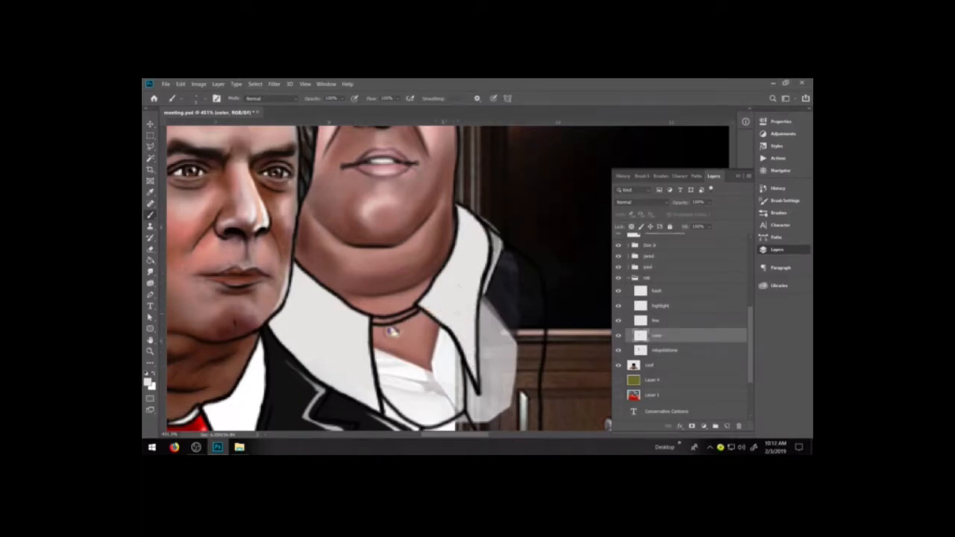
# Try a bright blue on the rob figure's tie knot and undo the stroke.
pyautogui.press('space')
pyautogui.moveTo(483, 349); pyautogui.dragTo(466, 253)
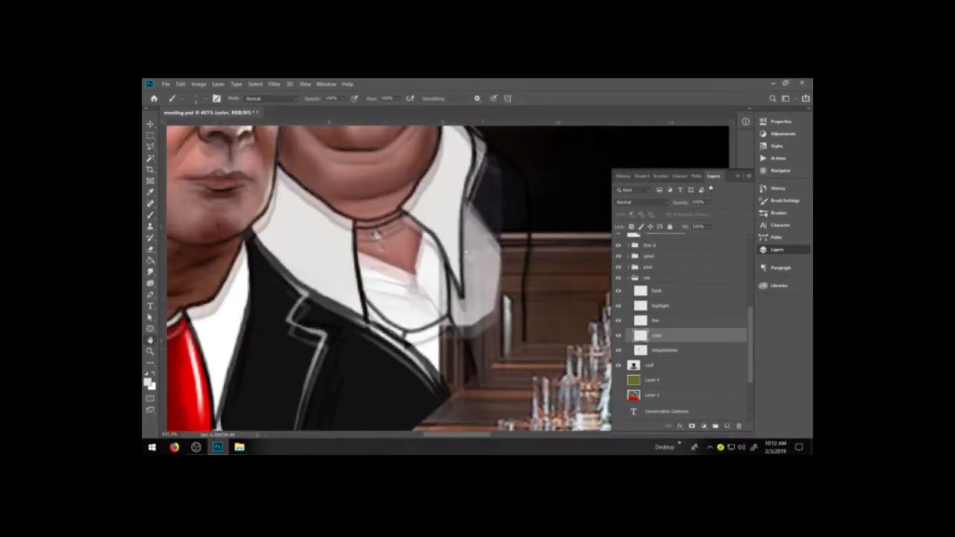
pyautogui.click(148, 382)
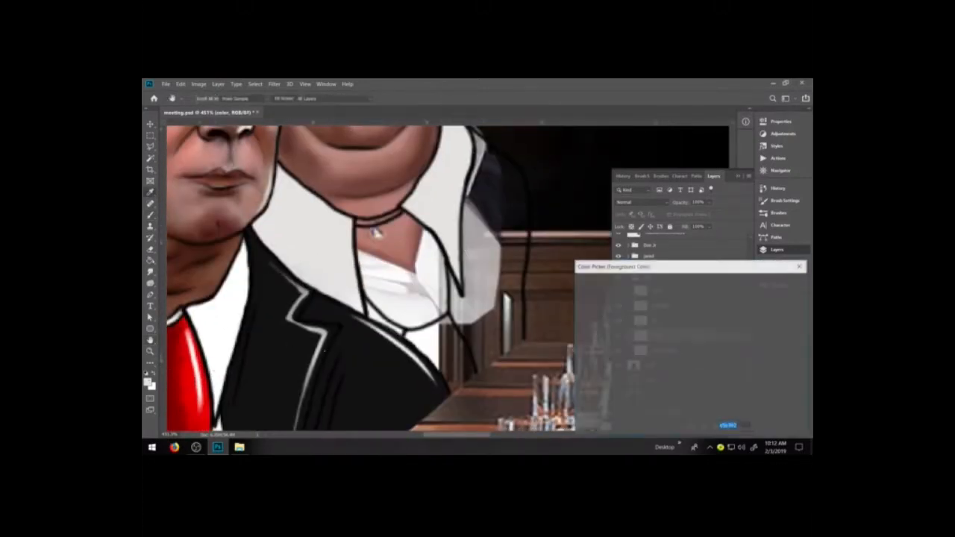
pyautogui.click(700, 327)
pyautogui.moveTo(662, 334); pyautogui.dragTo(690, 314)
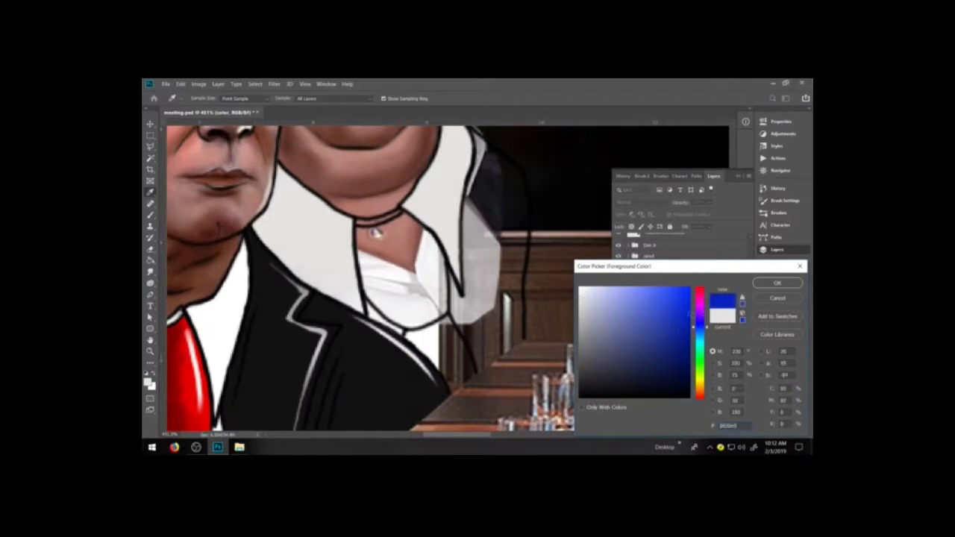
pyautogui.press('Return')
pyautogui.press('b')
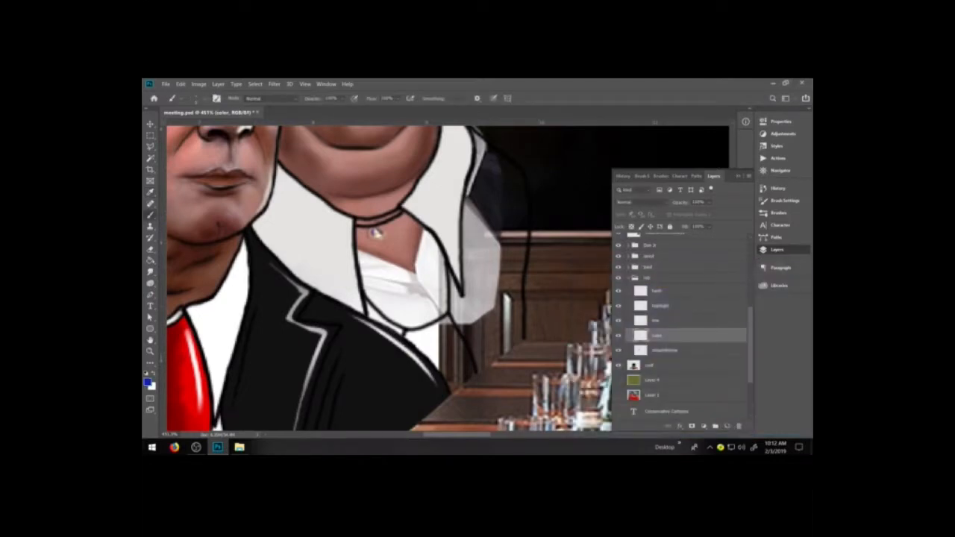
pyautogui.moveTo(384, 261)
pyautogui.mouseDown()
pyautogui.moveTo(409, 304)
pyautogui.moveTo(395, 261)
pyautogui.moveTo(423, 312)
pyautogui.mouseUp()
pyautogui.hotkey('ctrl', 'z')
# Darken the foreground colour to a deep navy blue and fill the rob figure's tie knot and lower tie with it.
pyautogui.press('i')
pyautogui.click(149, 381)
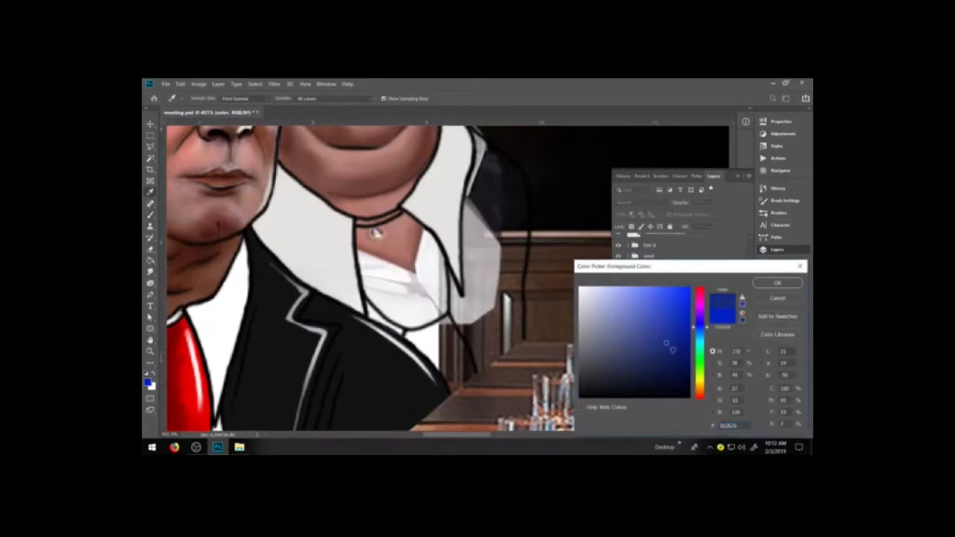
pyautogui.press('Return')
pyautogui.press('b')
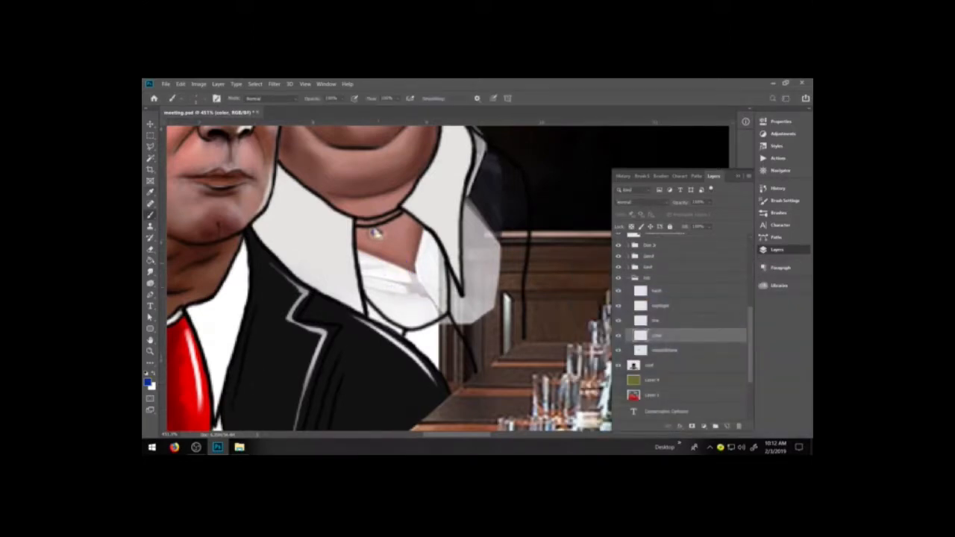
pyautogui.moveTo(375, 259); pyautogui.dragTo(403, 304)
pyautogui.moveTo(382, 254); pyautogui.dragTo(422, 319)
pyautogui.moveTo(394, 255)
pyautogui.mouseDown()
pyautogui.moveTo(429, 315)
pyautogui.moveTo(425, 261)
pyautogui.moveTo(442, 312)
pyautogui.moveTo(443, 285)
pyautogui.moveTo(415, 239)
pyautogui.moveTo(425, 223)
pyautogui.moveTo(442, 282)
pyautogui.mouseUp()
pyautogui.moveTo(364, 274)
pyautogui.mouseDown()
pyautogui.moveTo(390, 289)
pyautogui.moveTo(406, 251)
pyautogui.moveTo(423, 268)
pyautogui.moveTo(376, 234)
pyautogui.moveTo(370, 257)
pyautogui.moveTo(362, 255)
pyautogui.moveTo(380, 234)
pyautogui.moveTo(361, 238)
pyautogui.moveTo(365, 250)
pyautogui.moveTo(384, 246)
pyautogui.moveTo(404, 229)
pyautogui.moveTo(372, 233)
pyautogui.moveTo(415, 224)
pyautogui.mouseUp()
pyautogui.moveTo(397, 290)
pyautogui.mouseDown()
pyautogui.moveTo(366, 288)
pyautogui.moveTo(374, 302)
pyautogui.moveTo(440, 314)
pyautogui.moveTo(425, 303)
pyautogui.moveTo(403, 308)
pyautogui.moveTo(411, 333)
pyautogui.moveTo(437, 357)
pyautogui.moveTo(427, 318)
pyautogui.moveTo(452, 351)
pyautogui.moveTo(450, 323)
pyautogui.moveTo(445, 363)
pyautogui.moveTo(425, 351)
pyautogui.moveTo(450, 379)
pyautogui.moveTo(455, 361)
pyautogui.moveTo(467, 366)
pyautogui.moveTo(470, 374)
pyautogui.mouseUp()
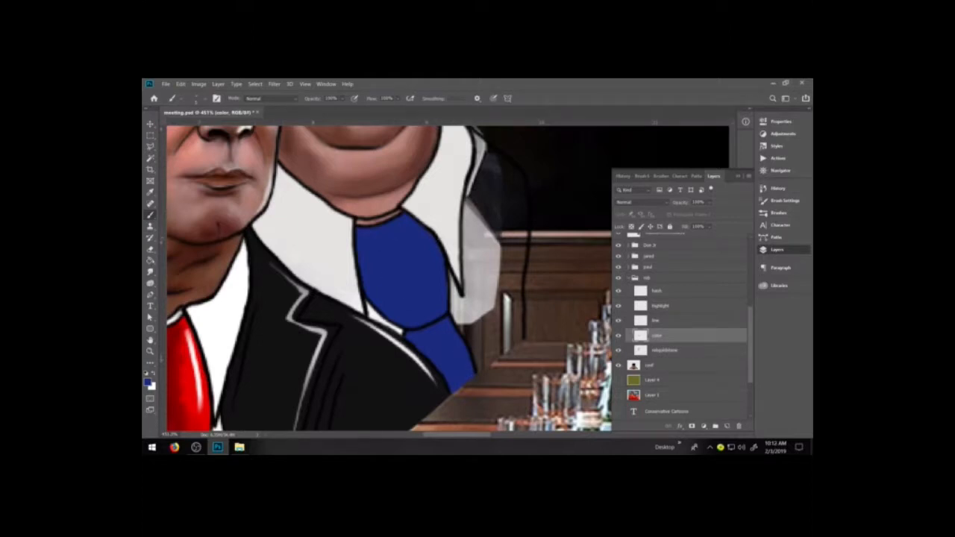
# Ink a black edge on the line layer from the far collar point down to the lower end of the blue tie.
pyautogui.press('i')
pyautogui.click(338, 271)
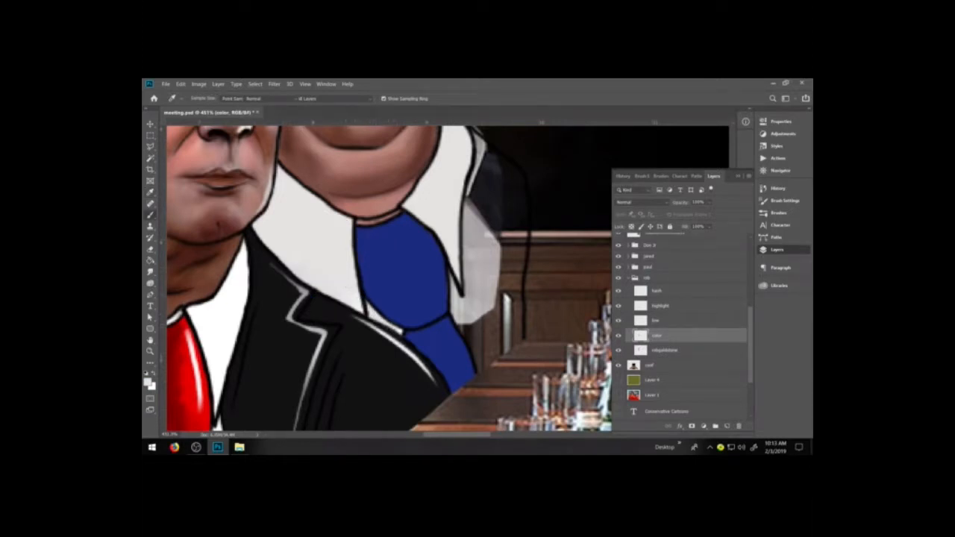
pyautogui.press('b')
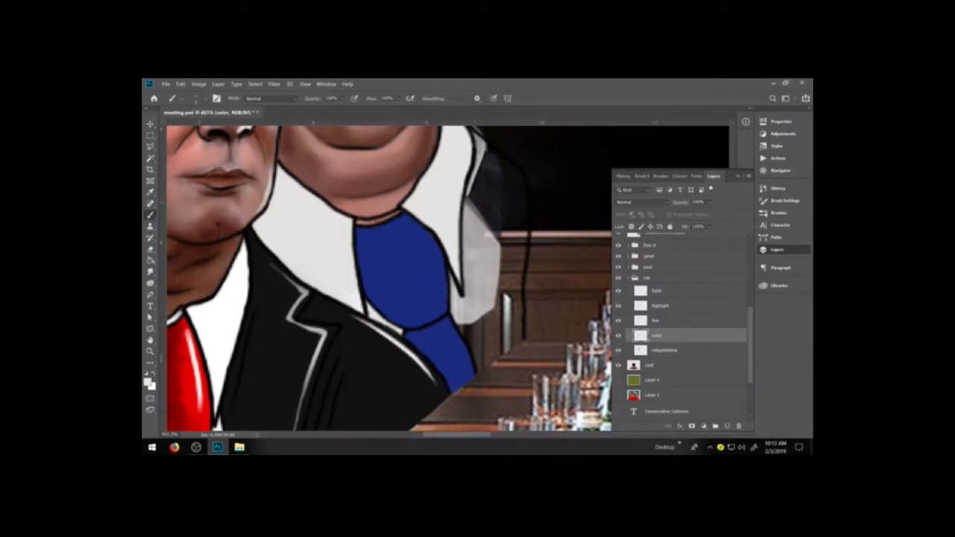
pyautogui.press('d')
pyautogui.click(664, 322)
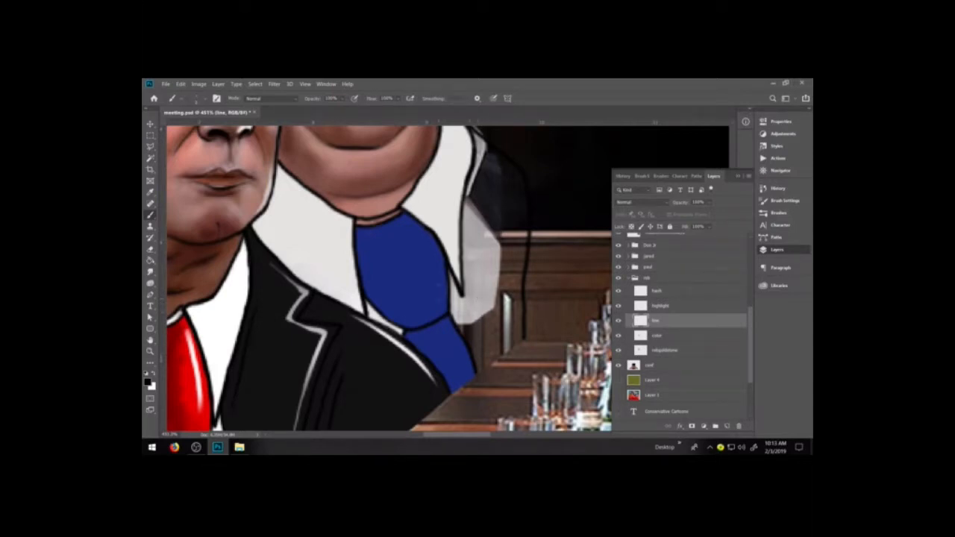
pyautogui.moveTo(461, 292); pyautogui.dragTo(477, 375)
pyautogui.moveTo(461, 297); pyautogui.dragTo(471, 342)
pyautogui.moveTo(457, 288); pyautogui.dragTo(462, 301)
pyautogui.hotkey('ctrl', 'z')
pyautogui.hotkey('ctrl', 'z')
# Fill the narrow shirt strip beside the blue tie on the color layer with light grey sampled from the collar.
pyautogui.keyDown('alt'); pyautogui.click(479, 261); pyautogui.keyUp('alt')
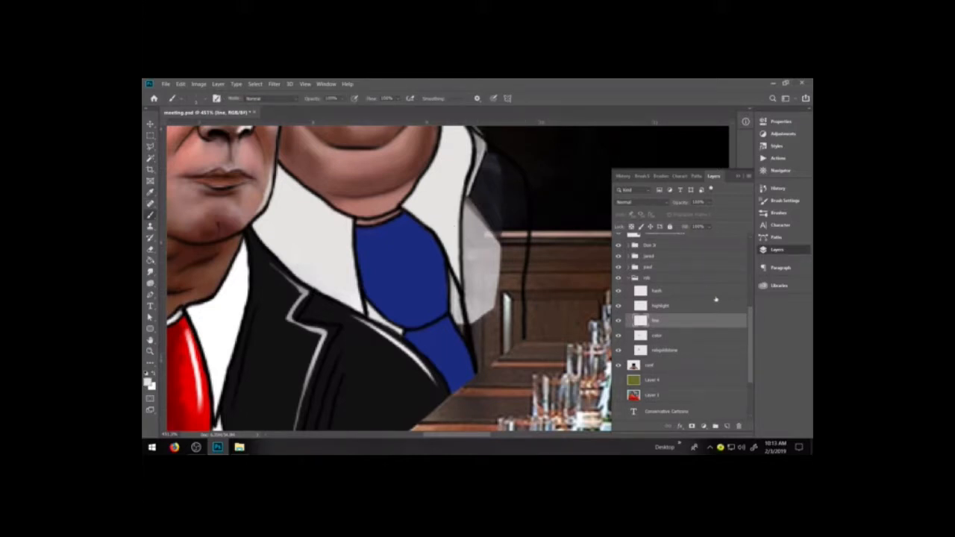
pyautogui.click(672, 336)
pyautogui.moveTo(458, 302)
pyautogui.mouseDown()
pyautogui.moveTo(465, 339)
pyautogui.moveTo(452, 282)
pyautogui.moveTo(467, 340)
pyautogui.mouseUp()
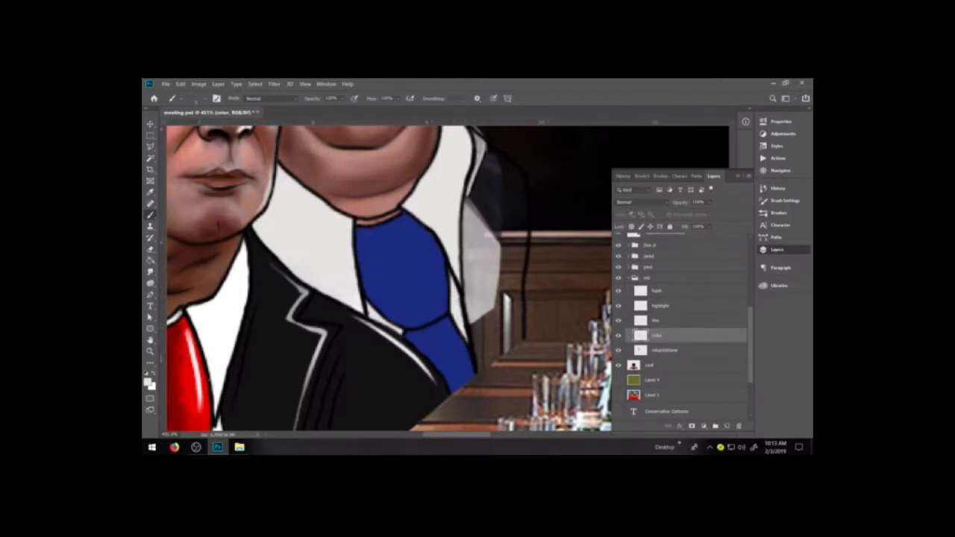
# Set the foreground colour to brown 6d564a and fill most of the rob figure's jacket sleeve on the color layer.
pyautogui.click(148, 382)
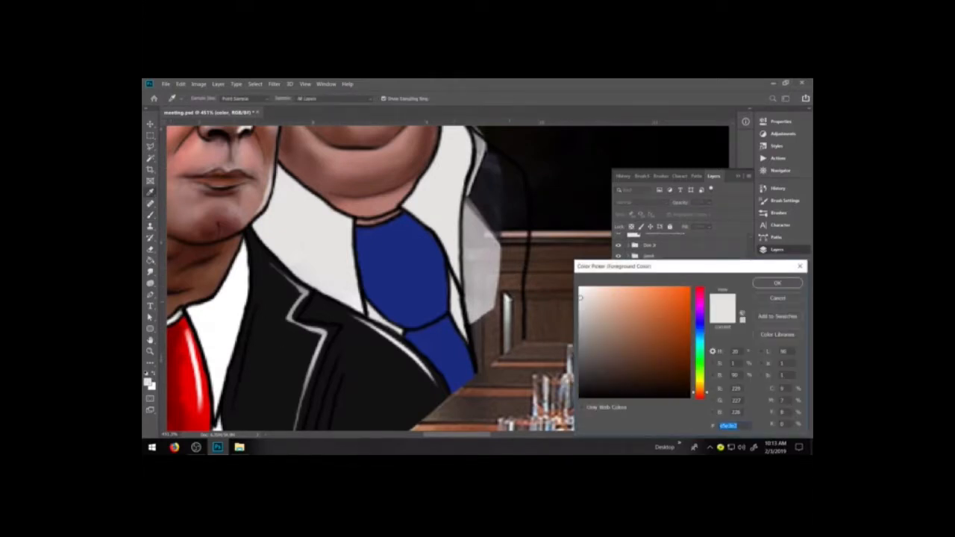
pyautogui.click(615, 349)
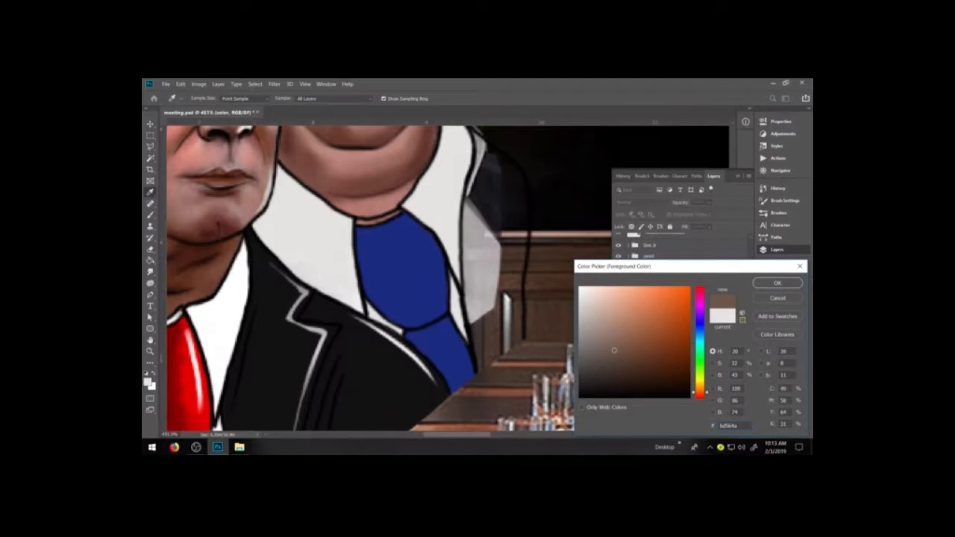
pyautogui.click(777, 283)
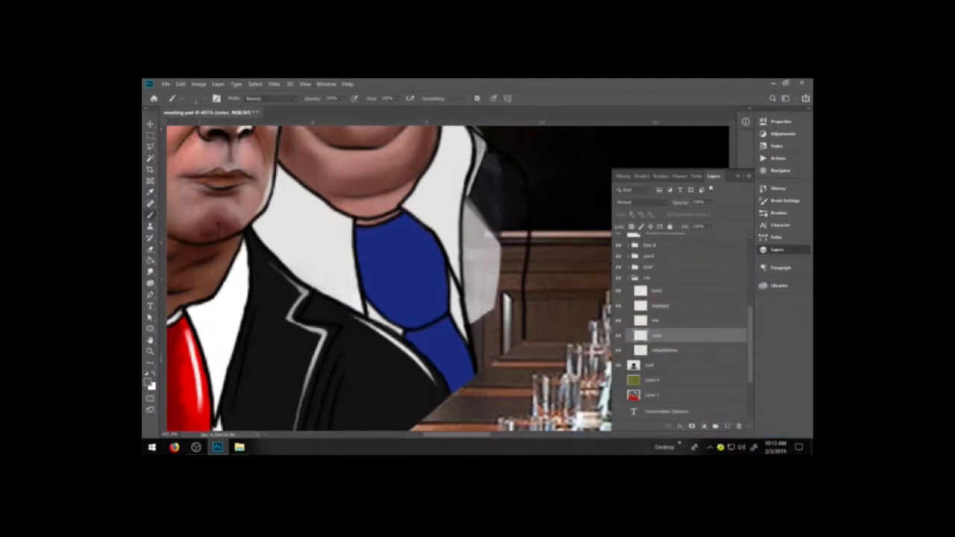
pyautogui.moveTo(484, 297)
pyautogui.mouseDown()
pyautogui.moveTo(481, 268)
pyautogui.moveTo(480, 309)
pyautogui.moveTo(480, 289)
pyautogui.moveTo(506, 305)
pyautogui.moveTo(514, 275)
pyautogui.moveTo(517, 320)
pyautogui.moveTo(521, 234)
pyautogui.moveTo(489, 245)
pyautogui.moveTo(484, 207)
pyautogui.moveTo(503, 268)
pyautogui.moveTo(469, 237)
pyautogui.moveTo(470, 300)
pyautogui.moveTo(480, 216)
pyautogui.moveTo(469, 226)
pyautogui.moveTo(470, 217)
pyautogui.moveTo(499, 262)
pyautogui.moveTo(521, 216)
pyautogui.moveTo(513, 245)
pyautogui.moveTo(526, 224)
pyautogui.mouseUp()
pyautogui.moveTo(487, 346)
pyautogui.mouseDown()
pyautogui.moveTo(507, 334)
pyautogui.moveTo(500, 349)
pyautogui.moveTo(520, 315)
pyautogui.mouseUp()
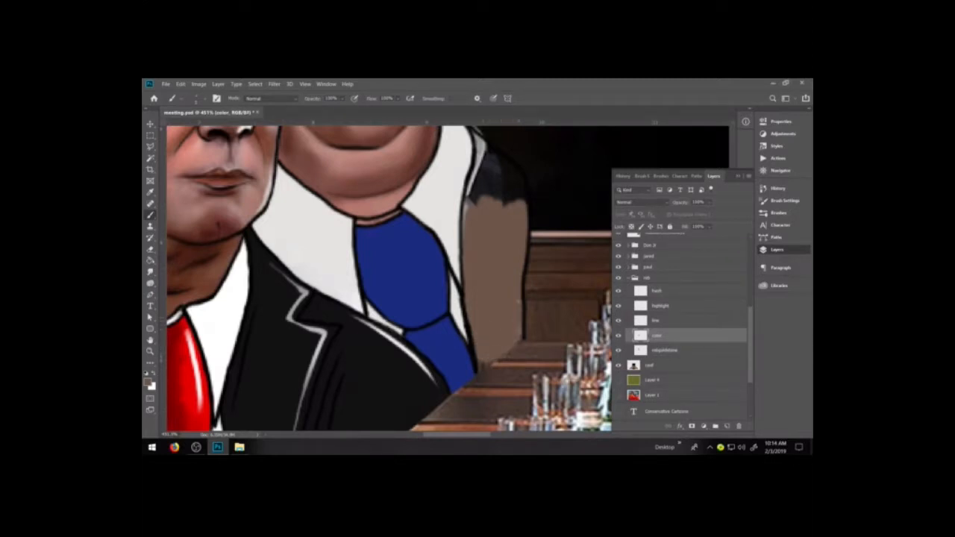
# Extend the brown jacket fill along the shirt edge and tie tip, then up over the dark shoulder to the collar.
pyautogui.moveTo(469, 322); pyautogui.dragTo(467, 305)
pyautogui.moveTo(482, 363); pyautogui.dragTo(482, 367)
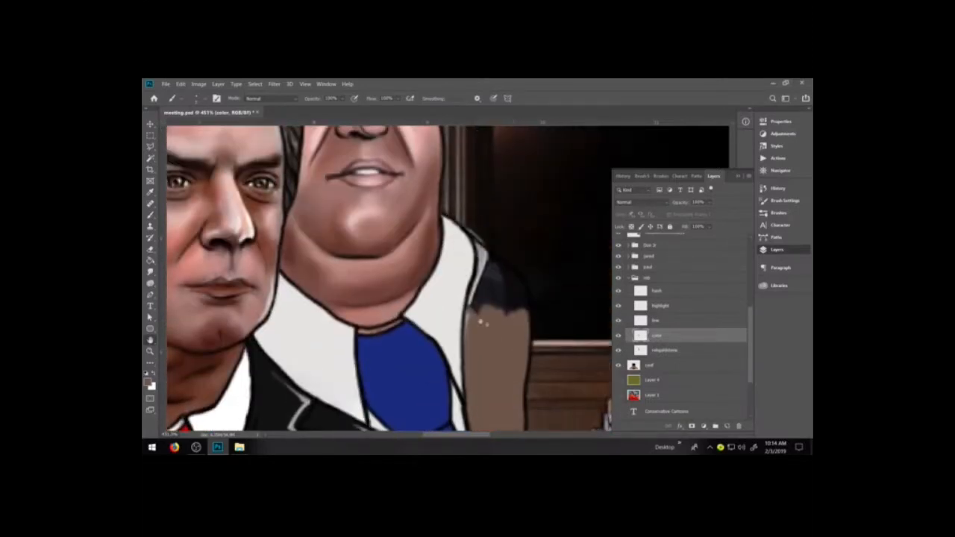
pyautogui.moveTo(474, 315)
pyautogui.mouseDown()
pyautogui.moveTo(479, 284)
pyautogui.moveTo(525, 295)
pyautogui.moveTo(498, 292)
pyautogui.mouseUp()
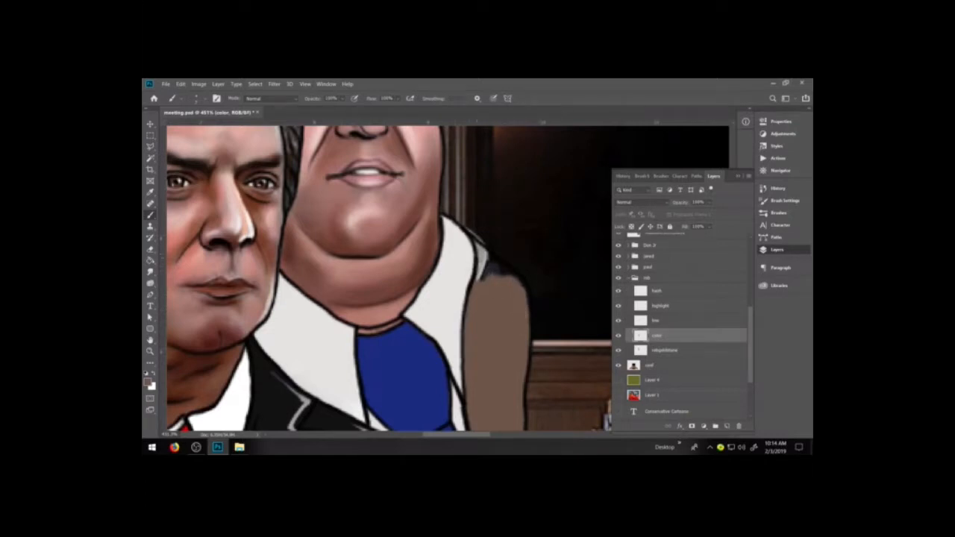
pyautogui.moveTo(480, 267)
pyautogui.mouseDown()
pyautogui.moveTo(484, 276)
pyautogui.moveTo(481, 247)
pyautogui.moveTo(490, 273)
pyautogui.mouseUp()
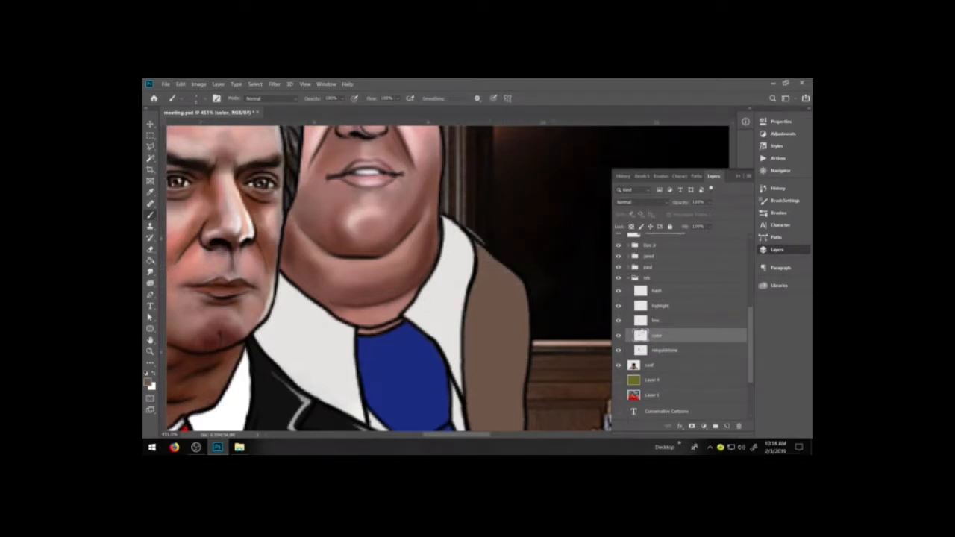
# Erase the stray reference-photo remnants outside the rob figure's collar and shoulder, then return to the color layer.
pyautogui.press('e')
pyautogui.click(654, 350)
pyautogui.moveTo(467, 221)
pyautogui.mouseDown()
pyautogui.moveTo(484, 243)
pyautogui.moveTo(472, 232)
pyautogui.mouseUp()
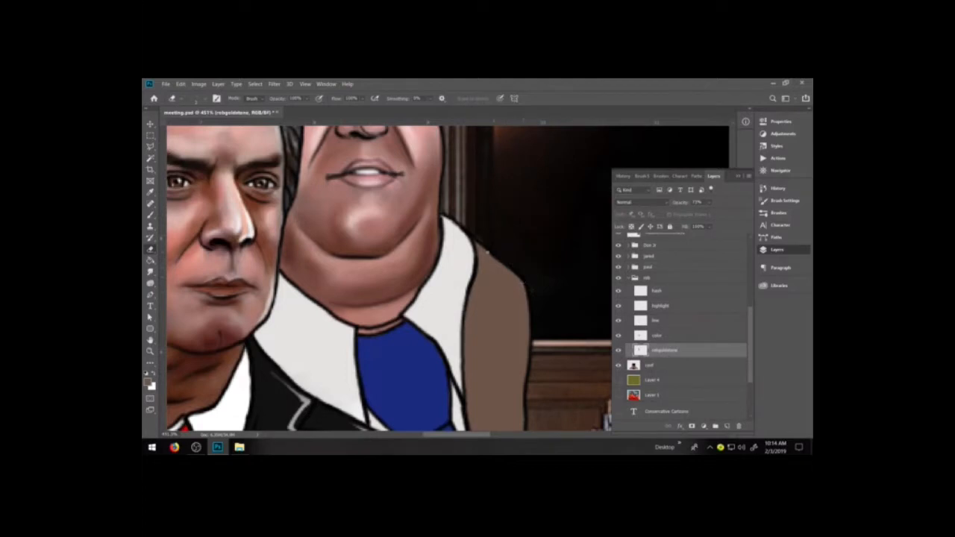
pyautogui.click(659, 337)
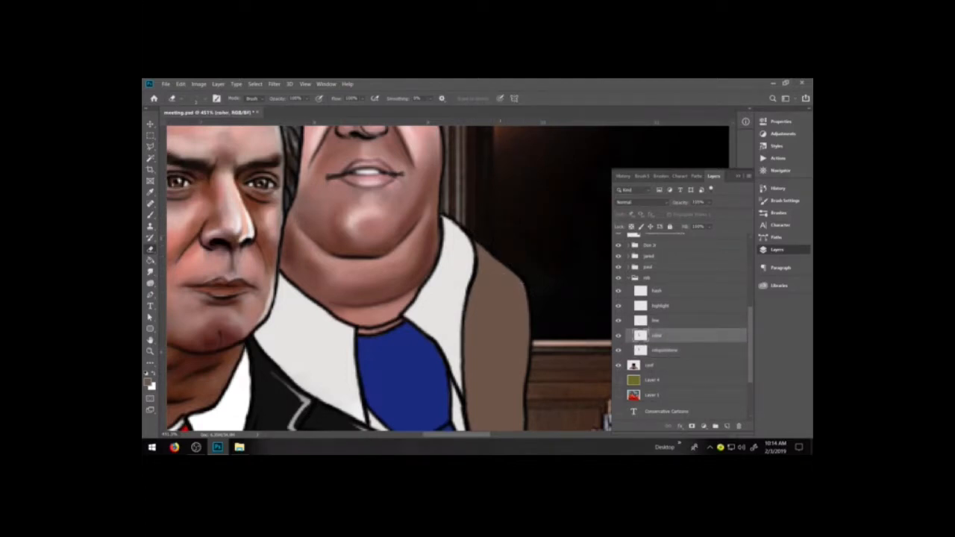
# Erase the outer black sleeve edge of the rob figure's brown jacket on the line layer.
pyautogui.hotkey('ctrl', '-')
pyautogui.hotkey('ctrl', '-')
pyautogui.hotkey('ctrl', '-')
pyautogui.hotkey('ctrl', '-')
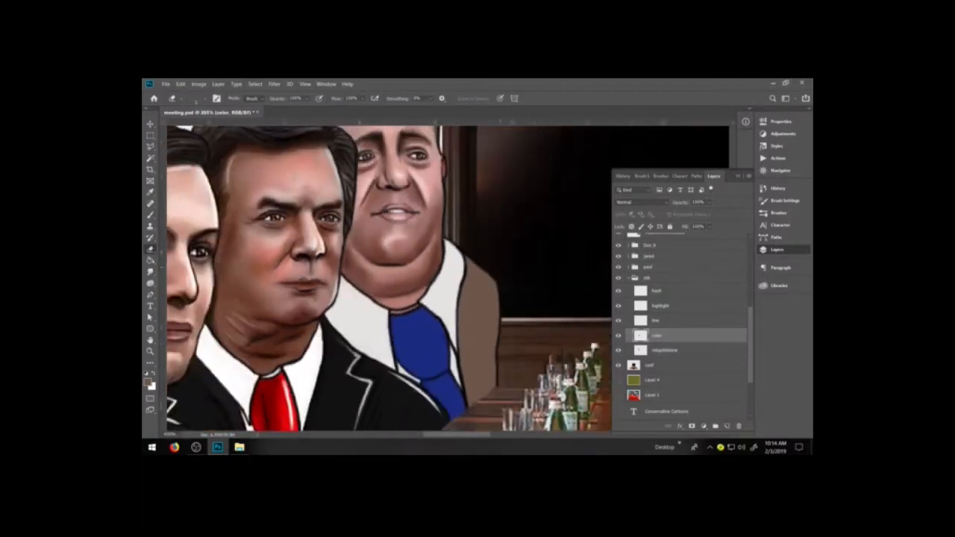
pyautogui.hotkey('ctrl', '-')
pyautogui.hotkey('ctrl', '-')
pyautogui.hotkey('ctrl', '-')
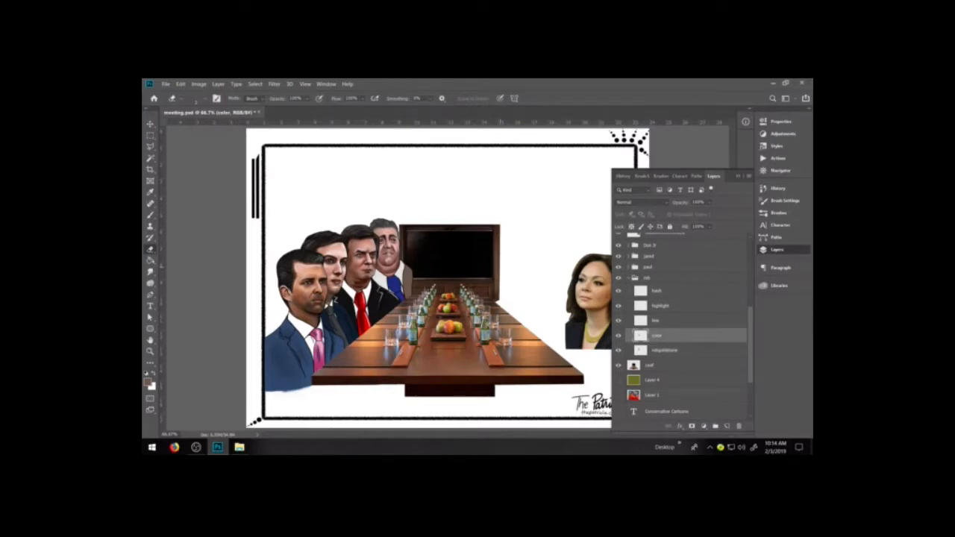
pyautogui.press('z')
pyautogui.moveTo(367, 250)
pyautogui.mouseDown()
pyautogui.moveTo(483, 317)
pyautogui.moveTo(485, 329)
pyautogui.mouseUp()
pyautogui.click(150, 249)
pyautogui.click(700, 322)
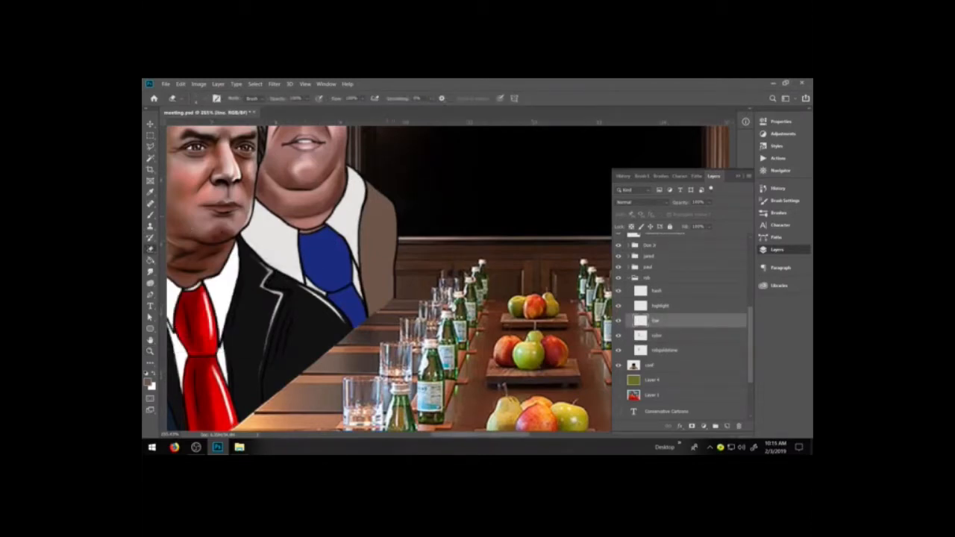
pyautogui.moveTo(397, 203); pyautogui.dragTo(394, 299)
# Fade the conference-room layer to about 30% opacity and ink a wider black shoulder and sleeve outline on the line layer with a cartoon brush.
pyautogui.click(657, 365)
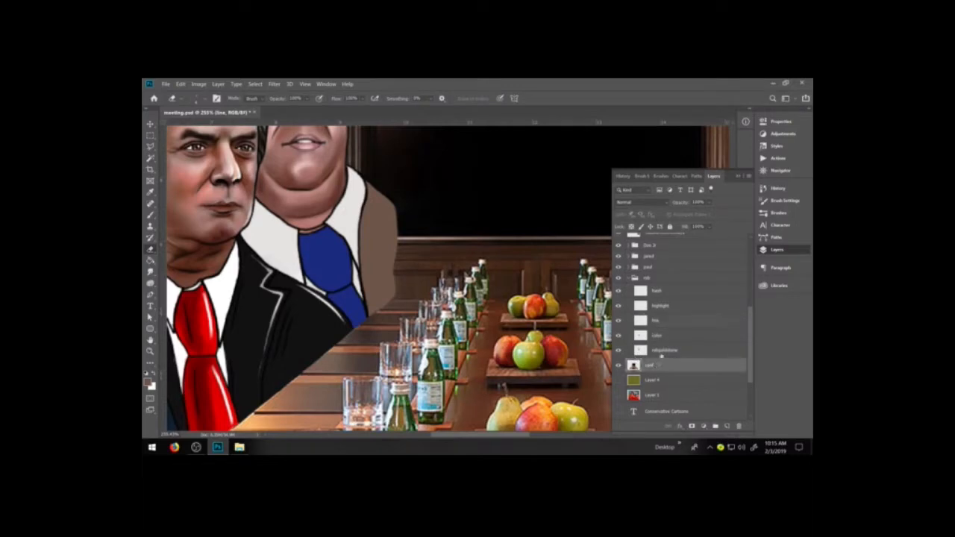
pyautogui.click(691, 212)
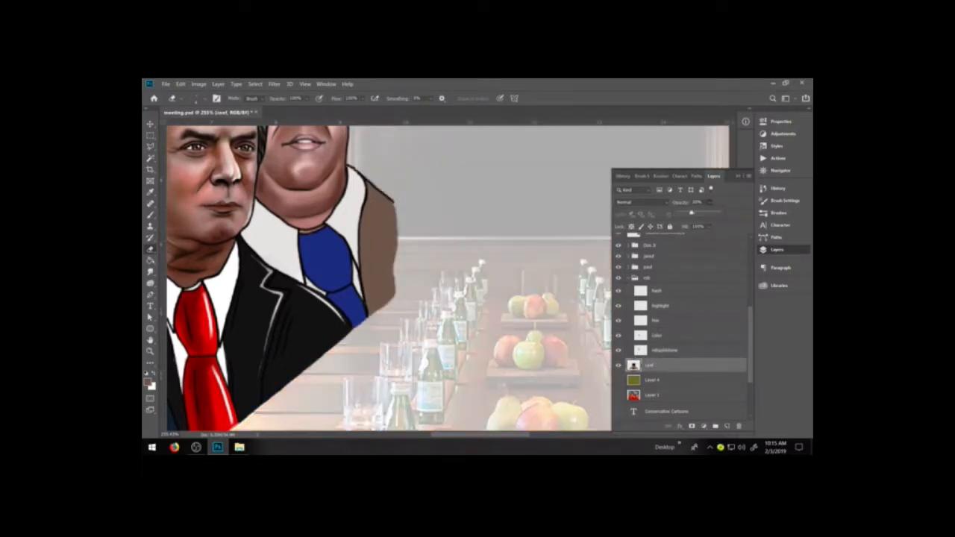
pyautogui.press('b')
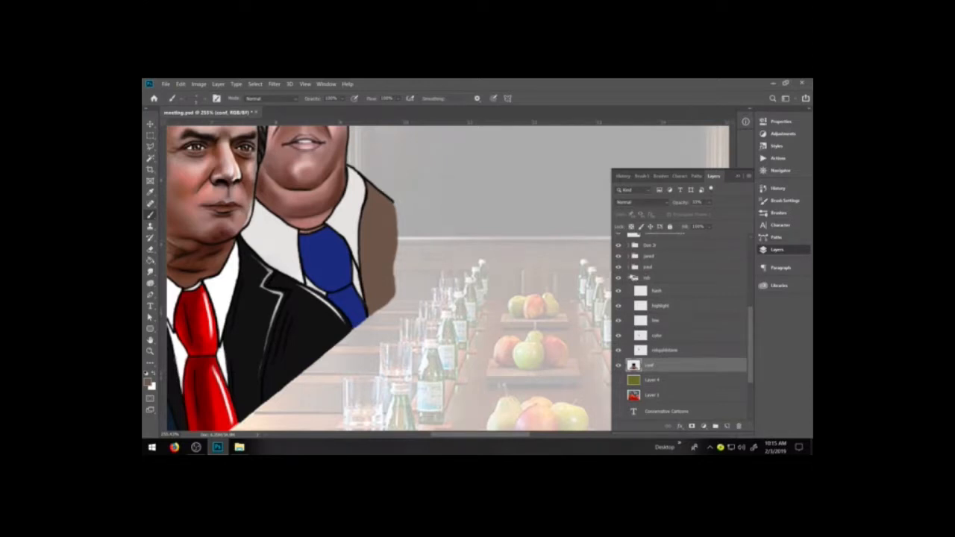
pyautogui.press('d')
pyautogui.click(779, 213)
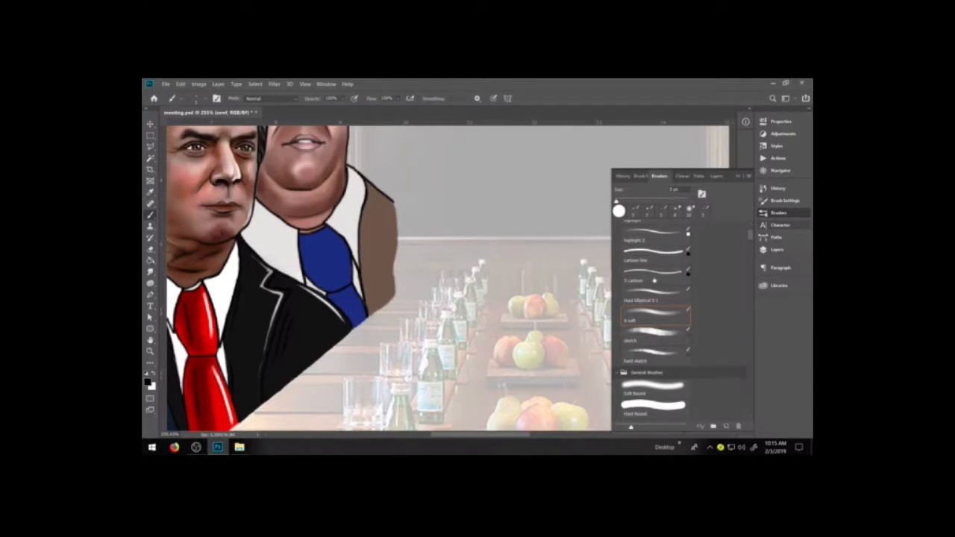
pyautogui.click(655, 282)
pyautogui.click(776, 249)
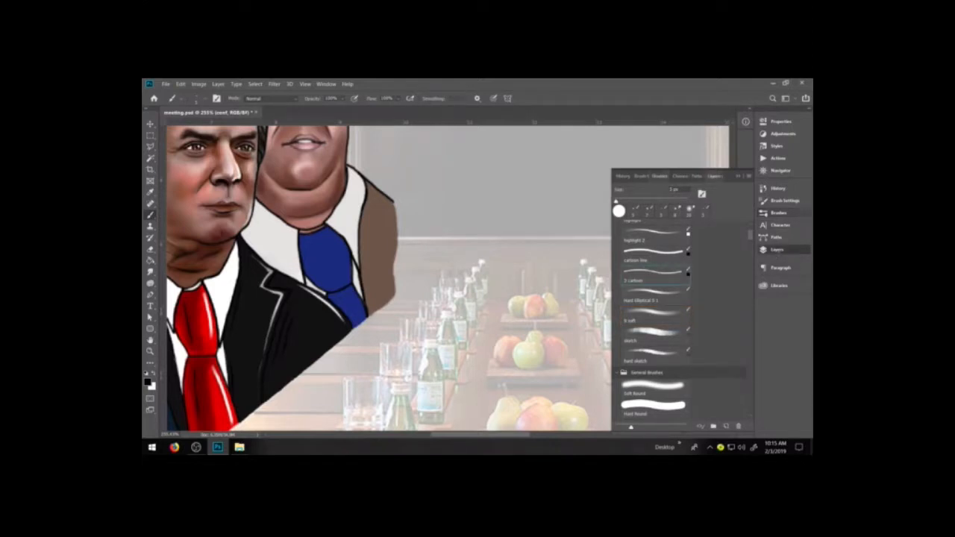
pyautogui.click(669, 320)
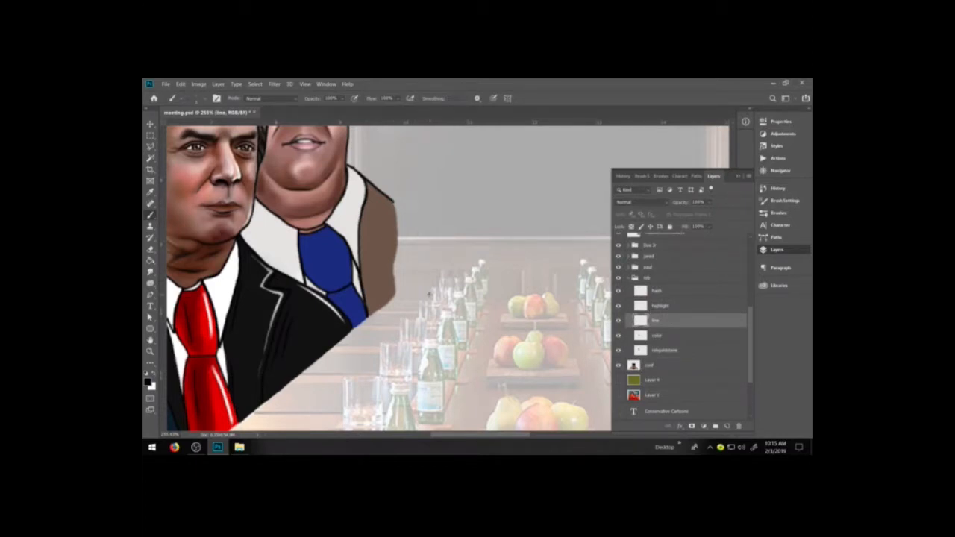
pyautogui.moveTo(430, 291)
pyautogui.mouseDown()
pyautogui.moveTo(424, 229)
pyautogui.moveTo(384, 199)
pyautogui.mouseUp()
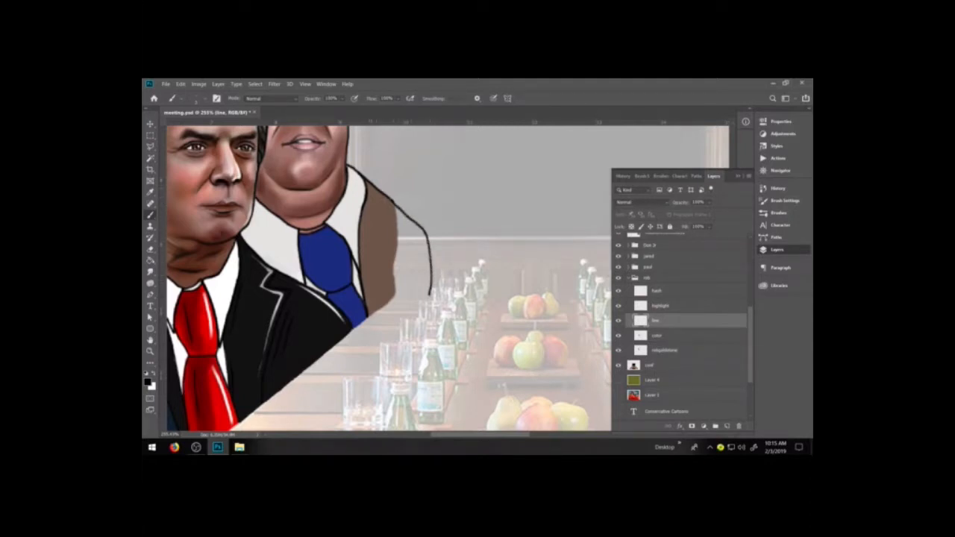
# Fill the area inside the widened sleeve outline with the jacket's brown on the color layer.
pyautogui.press('e')
pyautogui.click(657, 335)
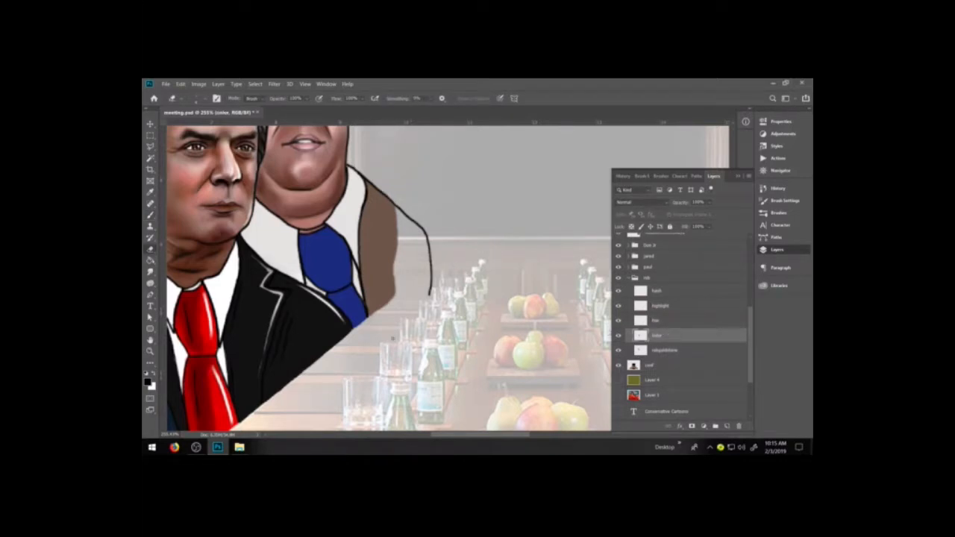
pyautogui.press('b')
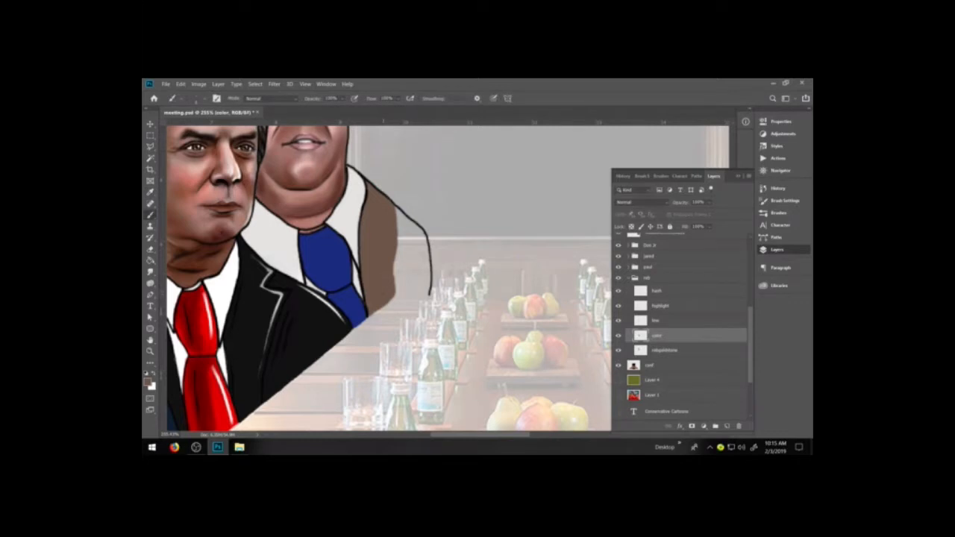
pyautogui.moveTo(383, 296)
pyautogui.mouseDown()
pyautogui.moveTo(426, 289)
pyautogui.moveTo(395, 287)
pyautogui.moveTo(412, 269)
pyautogui.moveTo(407, 277)
pyautogui.moveTo(426, 279)
pyautogui.moveTo(398, 224)
pyautogui.moveTo(409, 230)
pyautogui.moveTo(413, 257)
pyautogui.moveTo(413, 226)
pyautogui.moveTo(423, 265)
pyautogui.mouseUp()
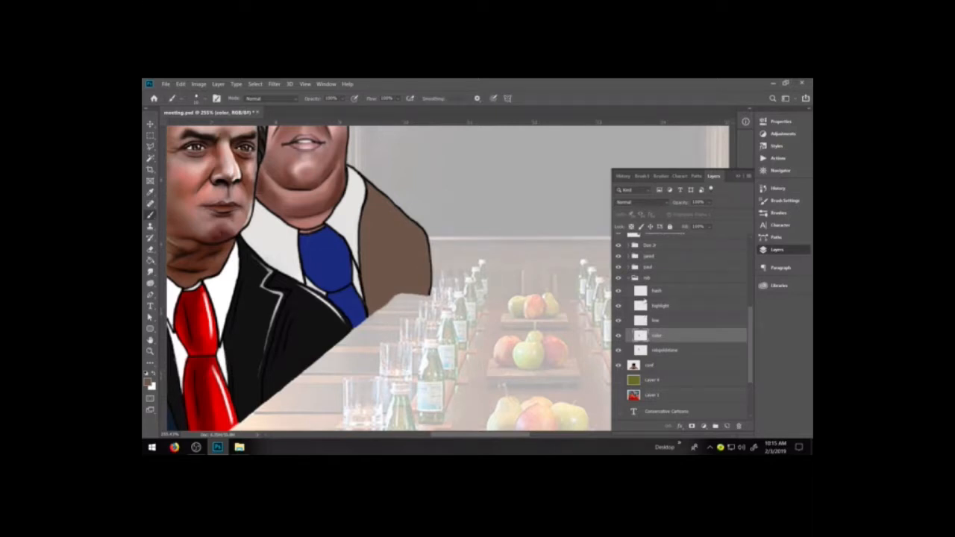
# Ink a black sleeve crease on the rob figure's line layer, undoing trial strokes, and thin its upper end with the eraser.
pyautogui.press('d')
pyautogui.click(672, 322)
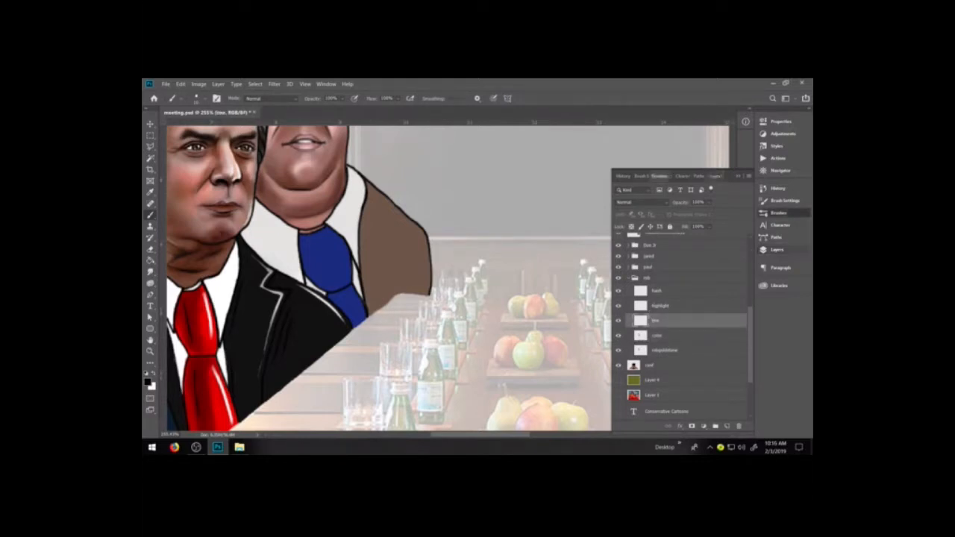
pyautogui.click(778, 213)
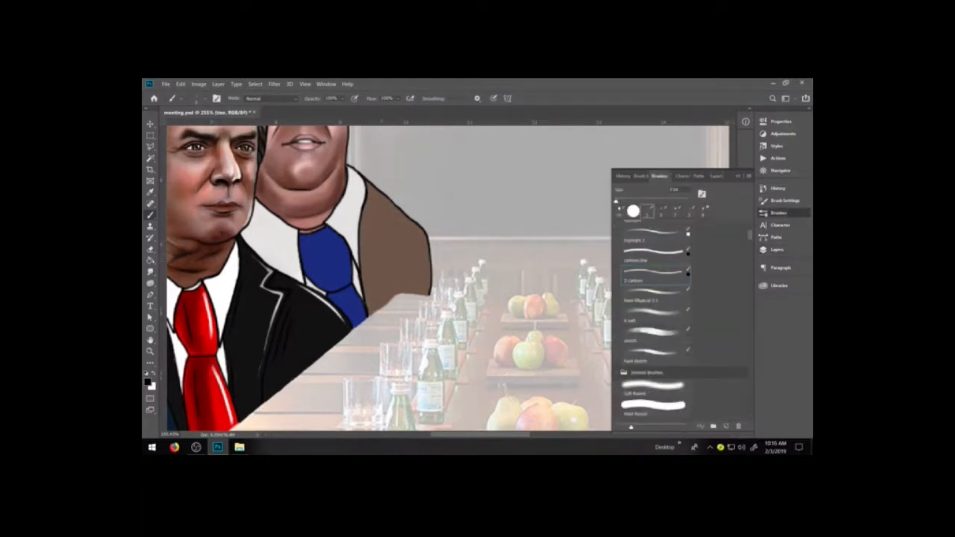
pyautogui.moveTo(388, 272); pyautogui.dragTo(389, 294)
pyautogui.hotkey('ctrl', 'z')
pyautogui.moveTo(388, 270); pyautogui.dragTo(389, 303)
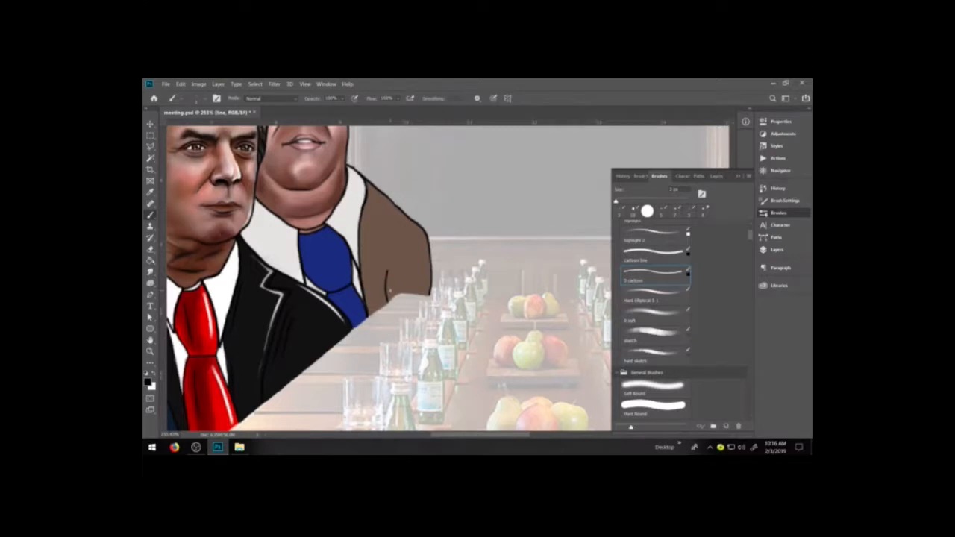
pyautogui.hotkey('ctrl', 'z')
pyautogui.moveTo(384, 251)
pyautogui.mouseDown()
pyautogui.moveTo(385, 259)
pyautogui.moveTo(399, 248)
pyautogui.moveTo(394, 296)
pyautogui.mouseUp()
pyautogui.hotkey('ctrl', 'z')
pyautogui.hotkey('ctrl', 'z')
pyautogui.moveTo(394, 245); pyautogui.dragTo(389, 305)
pyautogui.hotkey('ctrl', 'z')
pyautogui.moveTo(369, 246); pyautogui.dragTo(379, 308)
pyautogui.hotkey('ctrl', 'z')
pyautogui.moveTo(387, 250); pyautogui.dragTo(391, 300)
pyautogui.press('e')
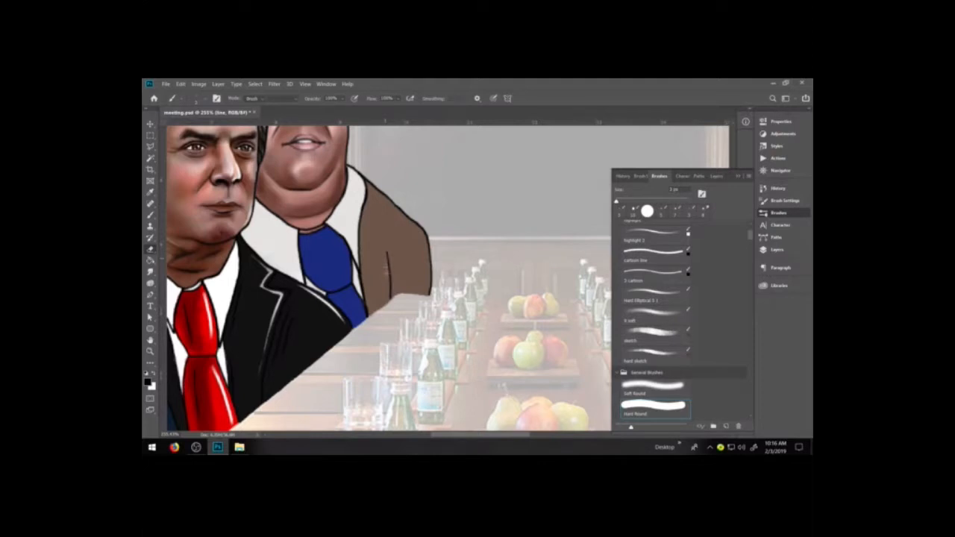
pyautogui.moveTo(383, 246); pyautogui.dragTo(390, 274)
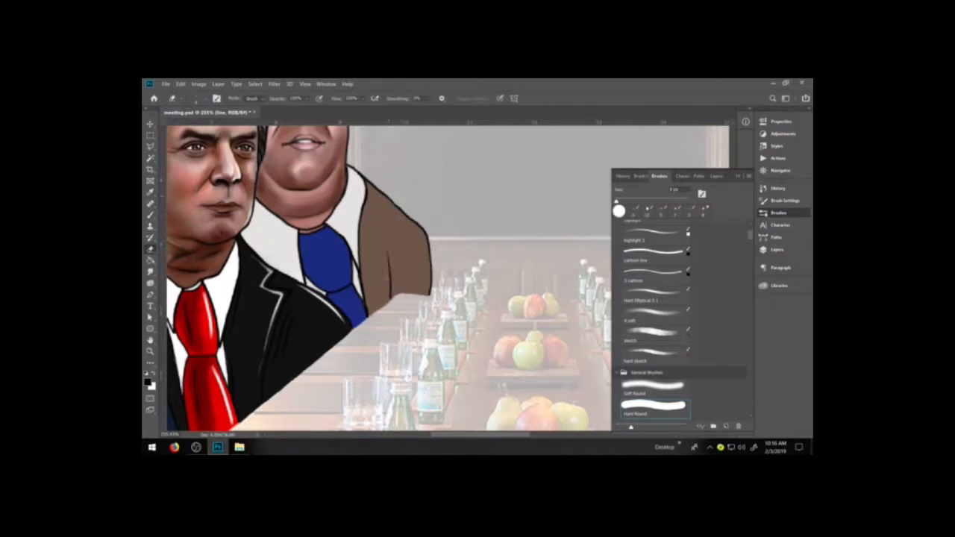
# Restore the conference-room layer to 100% opacity and reselect the rob figure's color layer.
pyautogui.click(777, 249)
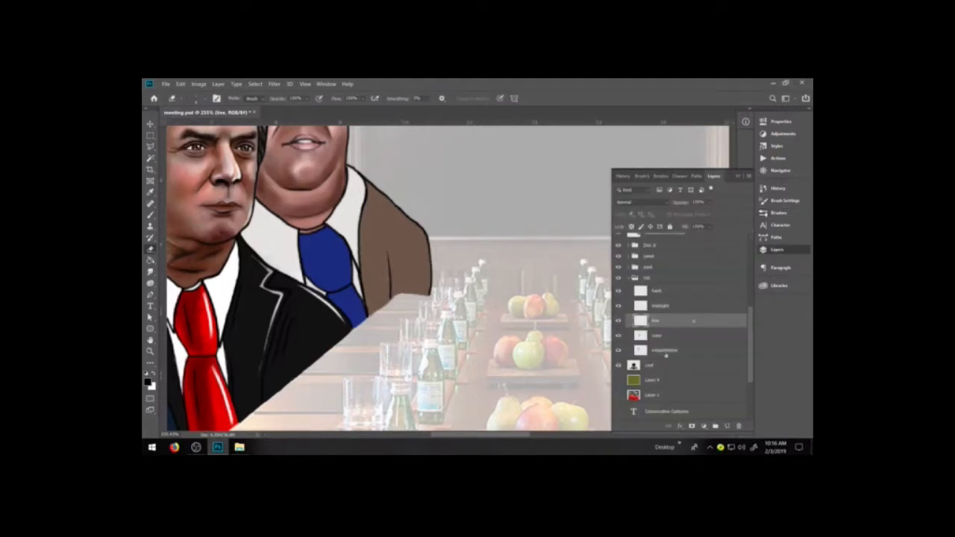
pyautogui.click(655, 365)
pyautogui.moveTo(713, 213); pyautogui.dragTo(740, 213)
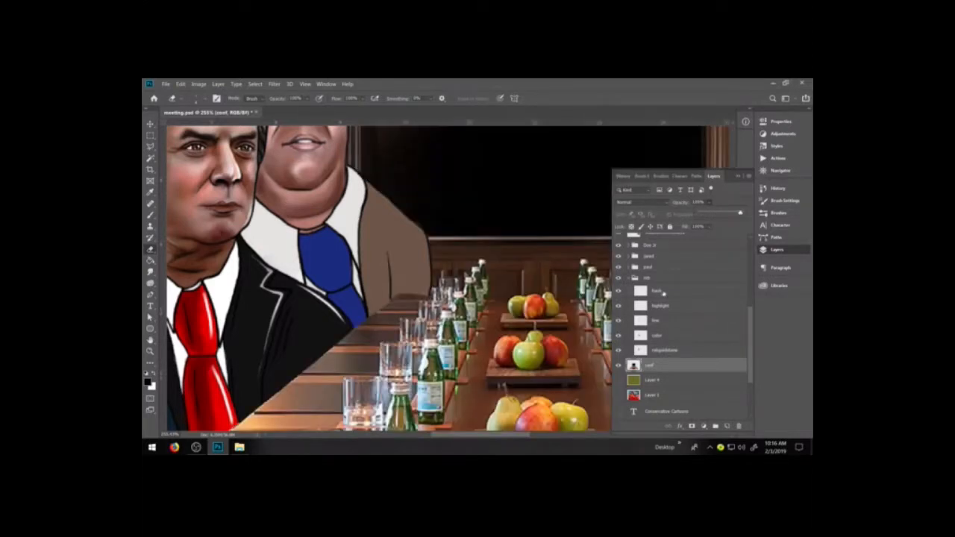
pyautogui.click(666, 337)
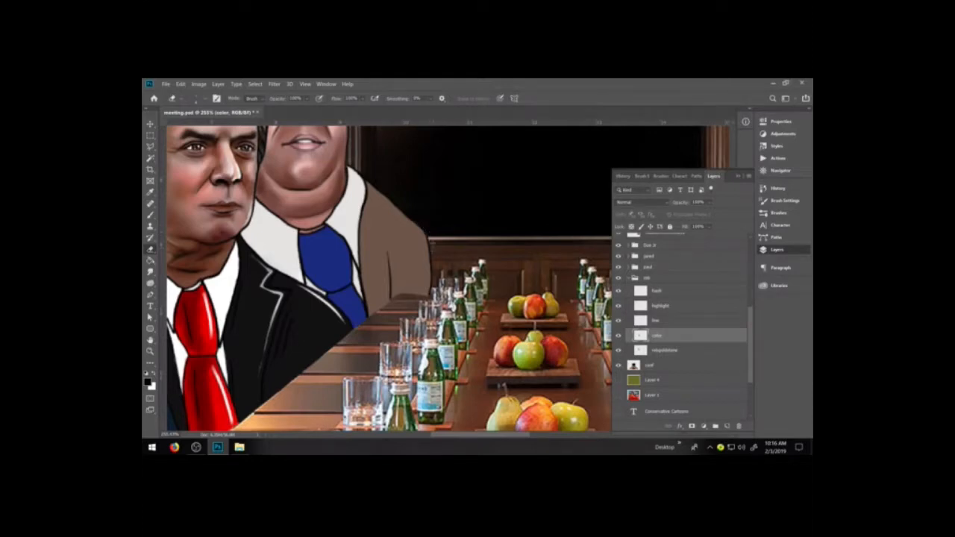
# Collapse the rob layer group and select the highlight layer inside the jared group for work on the suit.
pyautogui.hotkey('ctrl', '-')
pyautogui.hotkey('ctrl', '-')
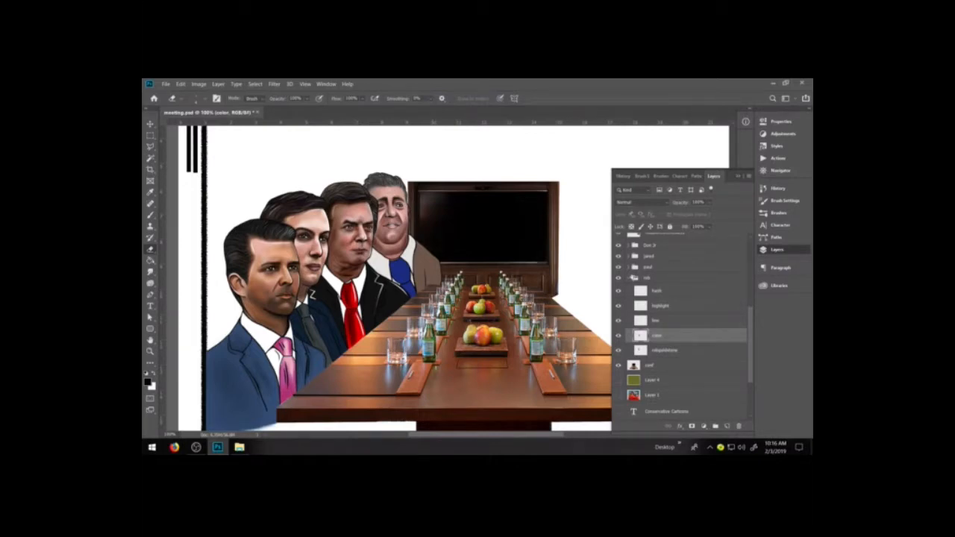
pyautogui.click(633, 278)
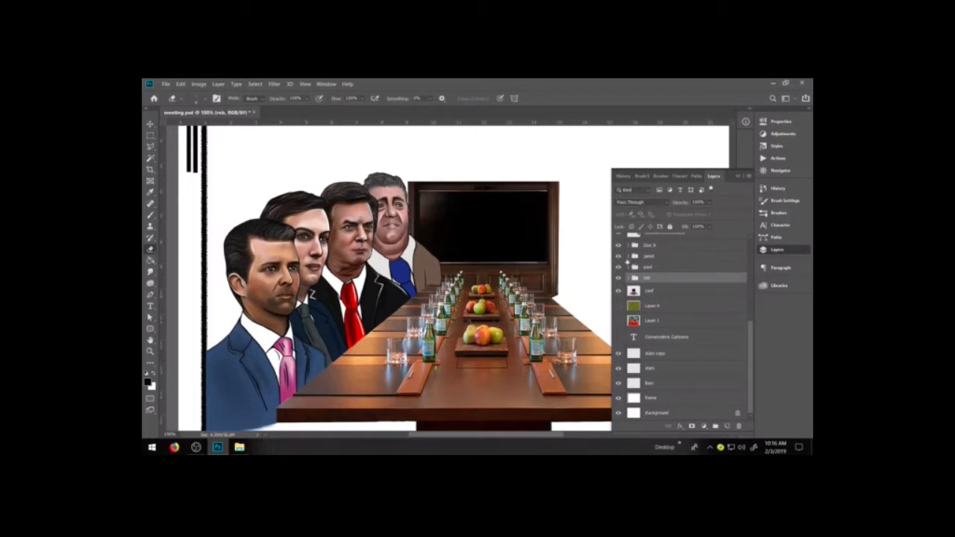
pyautogui.click(627, 256)
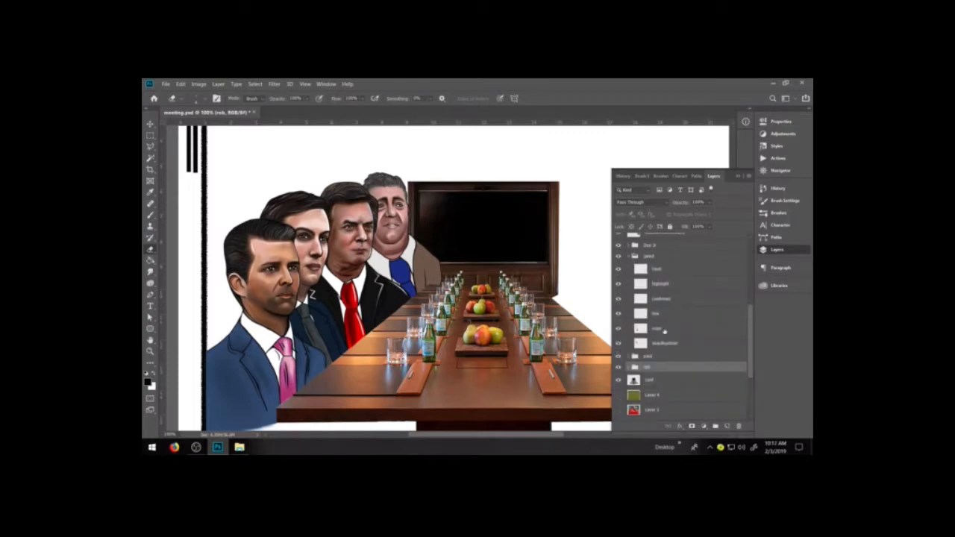
pyautogui.click(665, 285)
pyautogui.press('z')
pyautogui.click(284, 361)
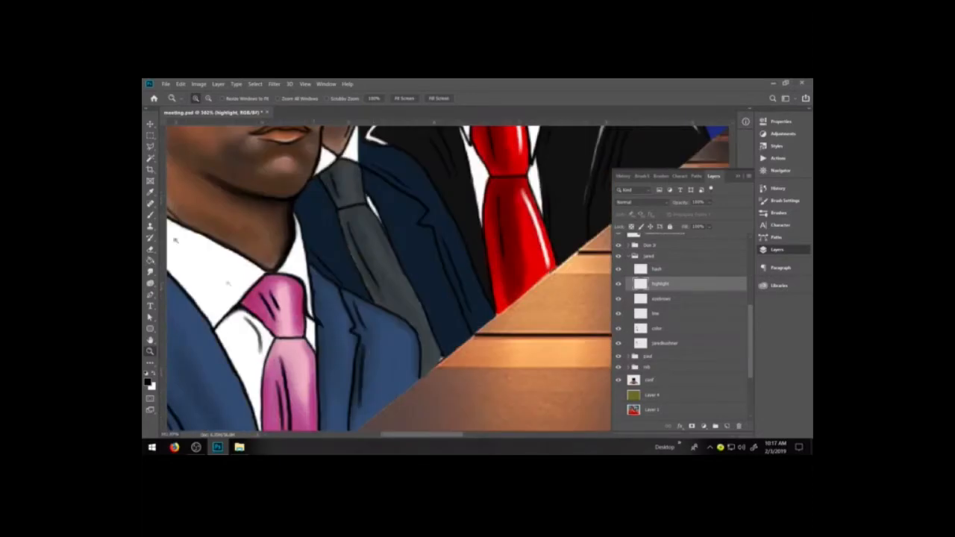
# Shade the jared figure's tie with a sampled dark grey on the color layer and fill the gap at its lower end.
pyautogui.press('b')
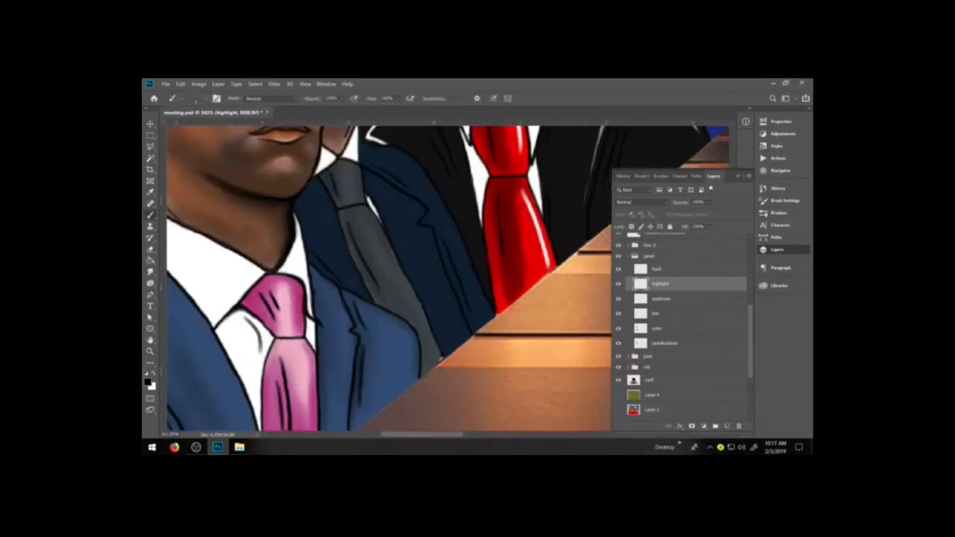
pyautogui.press('i')
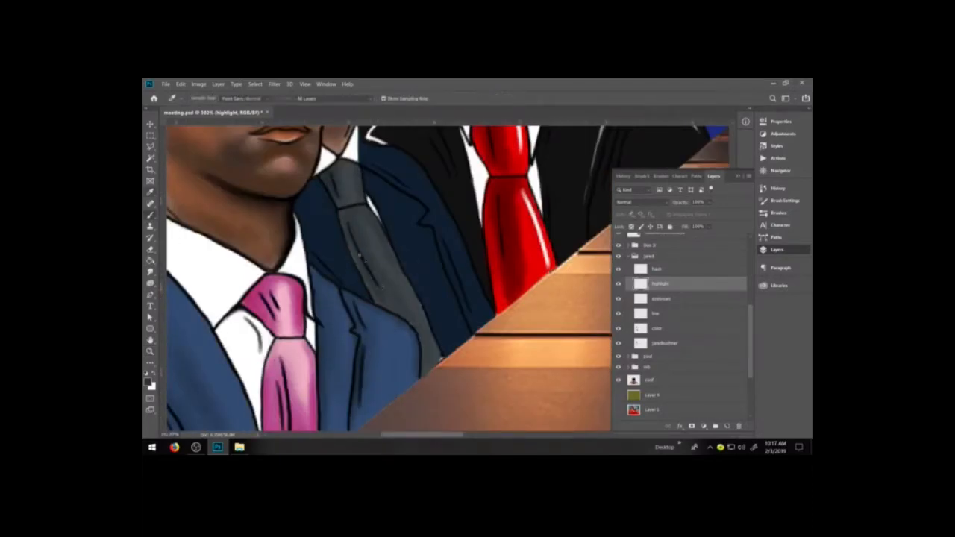
pyautogui.click(640, 329)
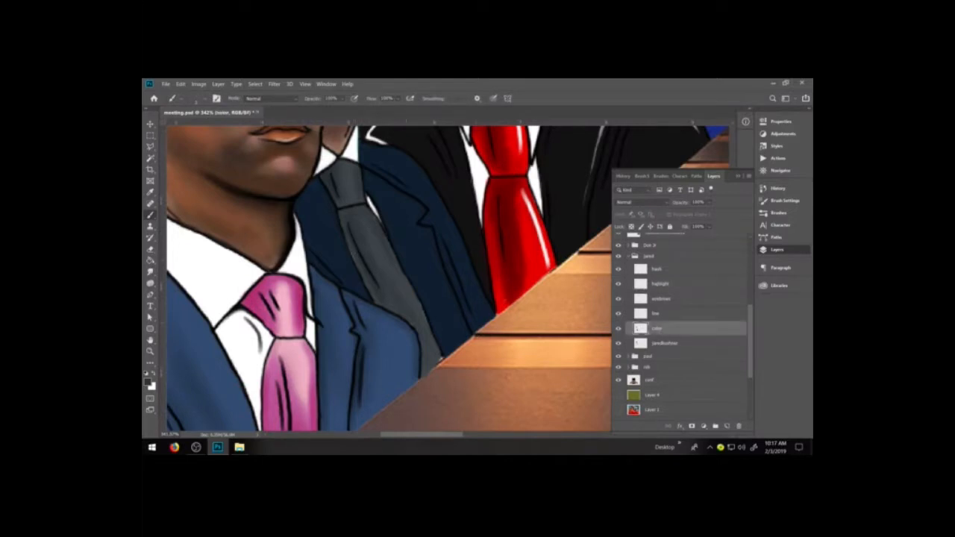
pyautogui.moveTo(348, 245); pyautogui.dragTo(358, 265)
pyautogui.moveTo(341, 219); pyautogui.dragTo(373, 297)
pyautogui.moveTo(408, 281); pyautogui.dragTo(430, 328)
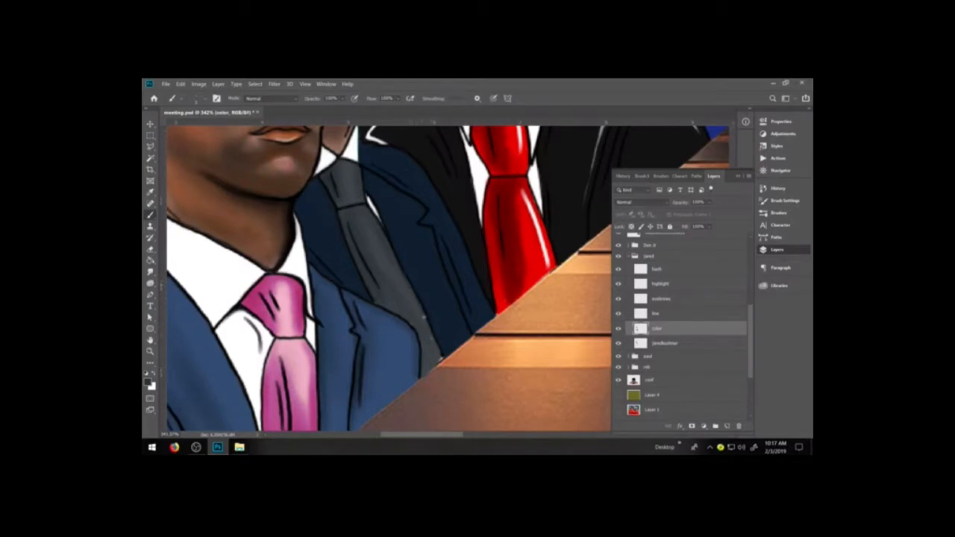
pyautogui.moveTo(442, 361); pyautogui.dragTo(422, 377)
pyautogui.press('e')
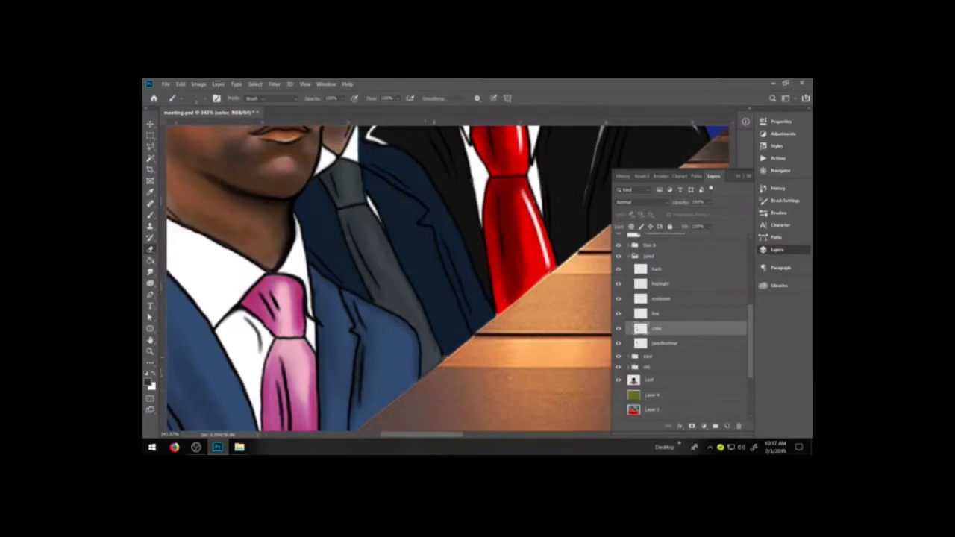
# Paint white highlights on the jared figure's tie and knot on the highlight layer, thinning the strokes with the eraser.
pyautogui.press('b')
pyautogui.press('x')
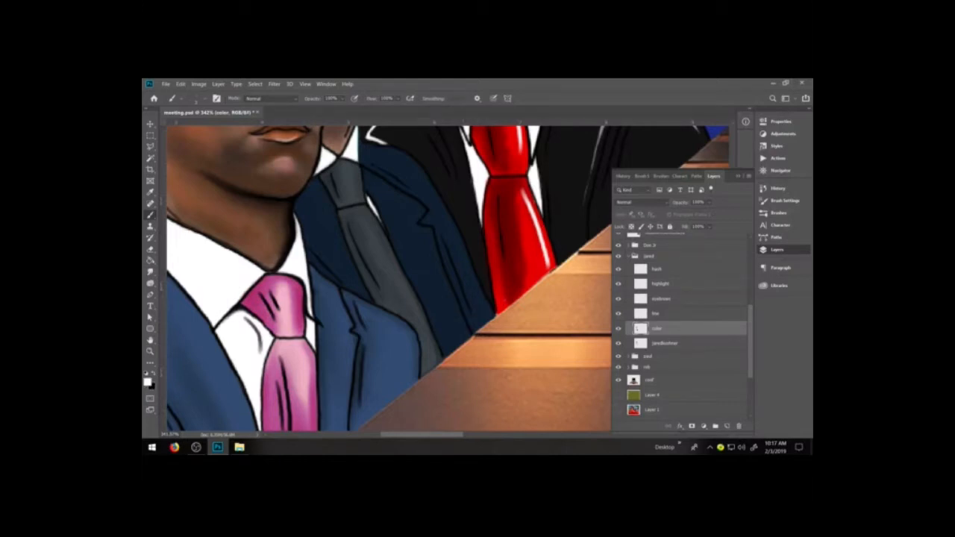
pyautogui.click(657, 284)
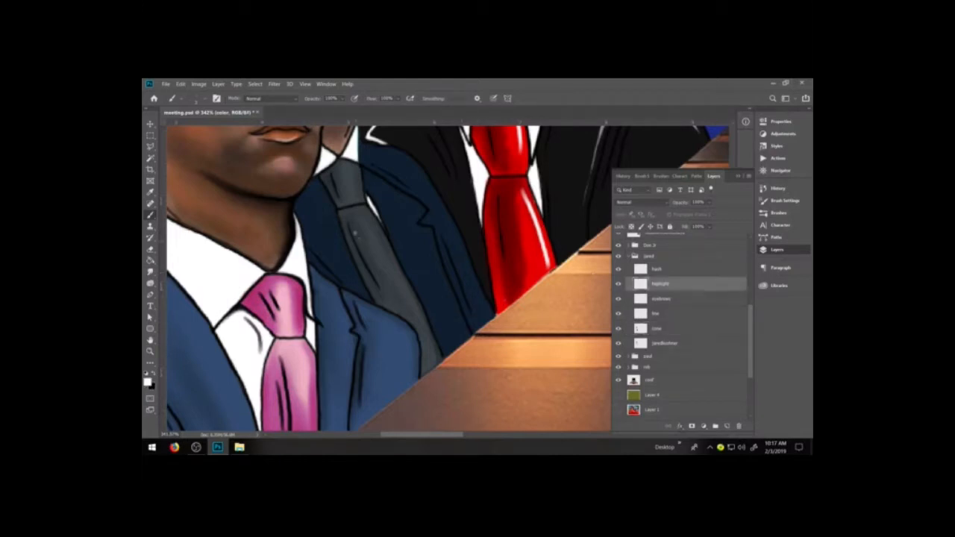
pyautogui.moveTo(368, 224); pyautogui.dragTo(400, 303)
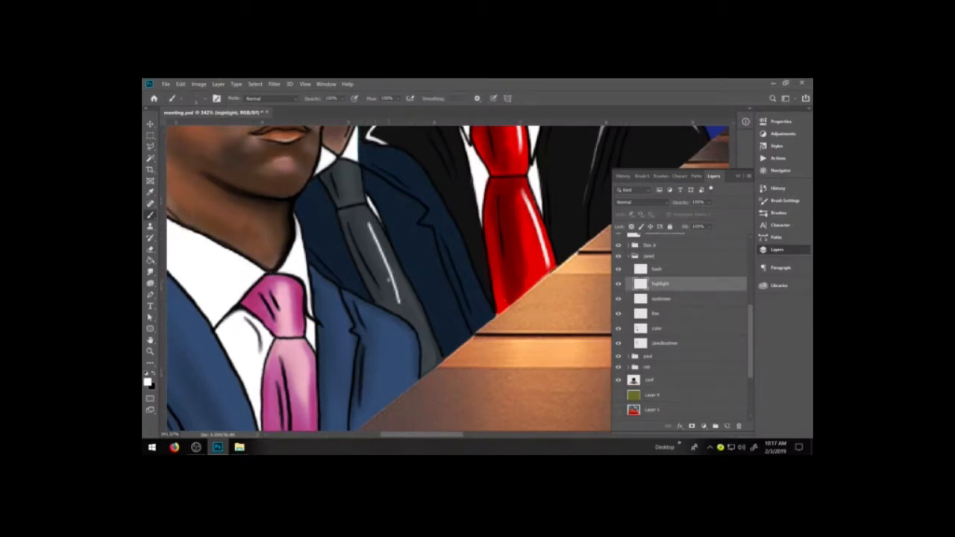
pyautogui.press('e')
pyautogui.moveTo(368, 221); pyautogui.dragTo(372, 240)
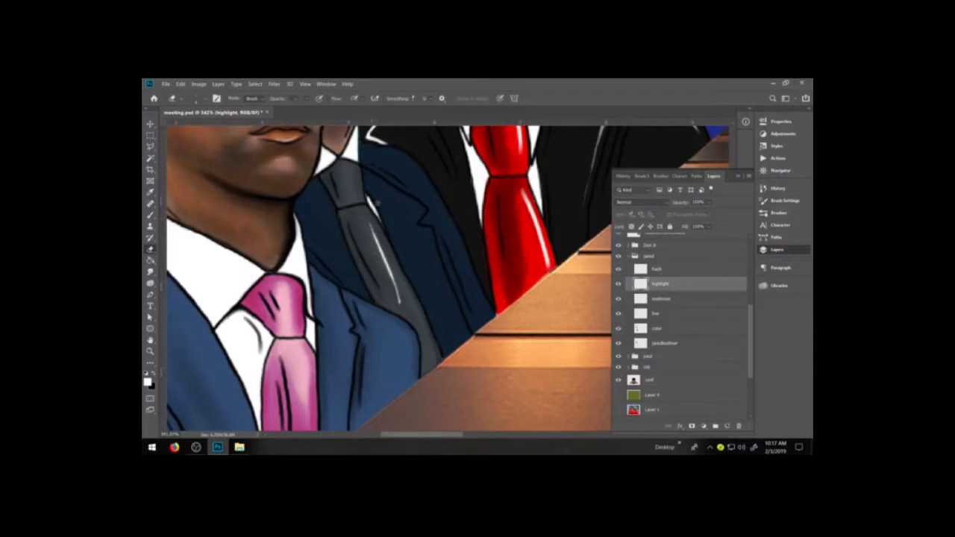
pyautogui.press('b')
pyautogui.moveTo(352, 196); pyautogui.dragTo(347, 165)
pyautogui.press('e')
# Paint a white highlight along the jared jacket's notched lapel on the table side and taper its upper end with the eraser.
pyautogui.press('b')
pyautogui.moveTo(378, 179)
pyautogui.mouseDown()
pyautogui.moveTo(418, 224)
pyautogui.moveTo(444, 298)
pyautogui.mouseUp()
pyautogui.press('e')
pyautogui.press('b')
pyautogui.moveTo(375, 178); pyautogui.dragTo(403, 205)
pyautogui.hotkey('ctrl', 'z')
pyautogui.press('e')
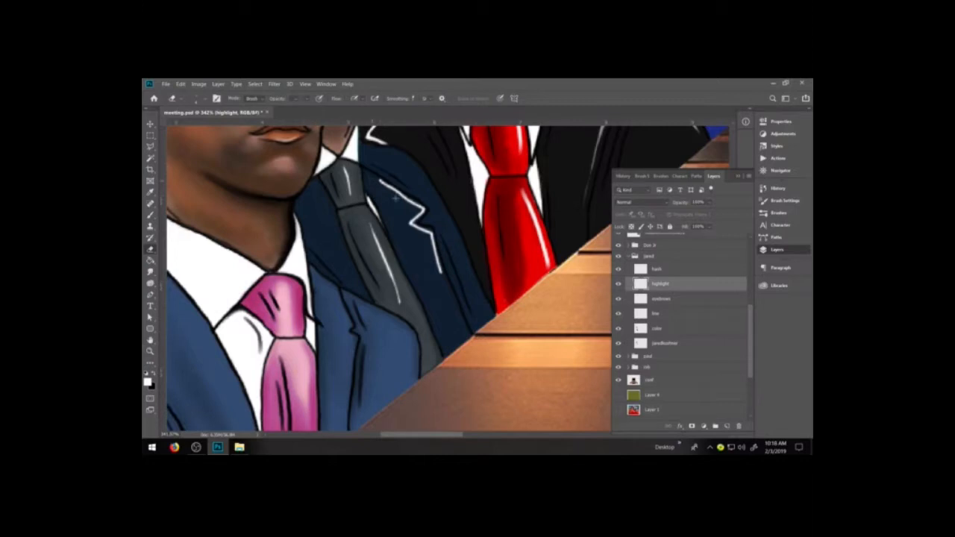
pyautogui.moveTo(379, 178); pyautogui.dragTo(409, 196)
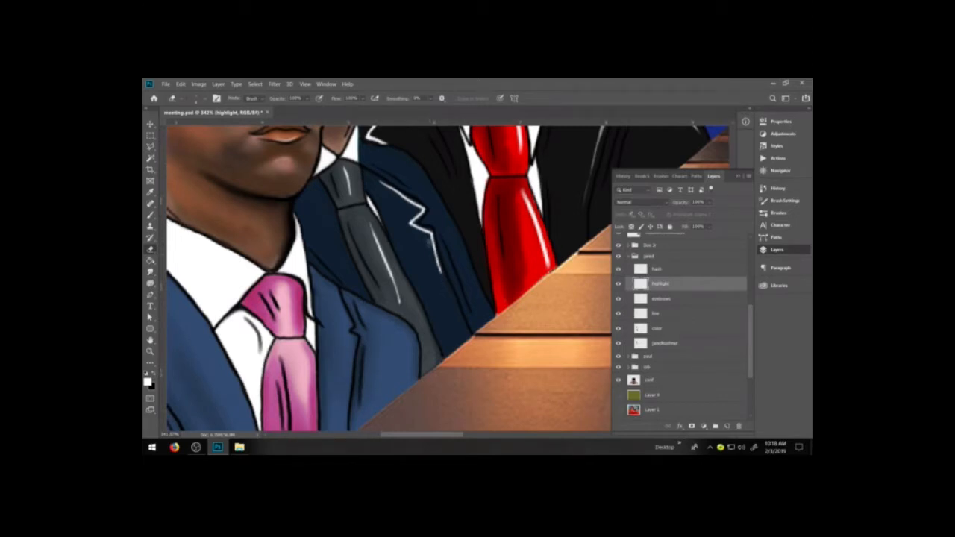
# Paint a white highlight along the jared jacket's other lapel edge beside the tie and trim the lapel highlights with the eraser.
pyautogui.press('b')
pyautogui.moveTo(311, 247); pyautogui.dragTo(357, 294)
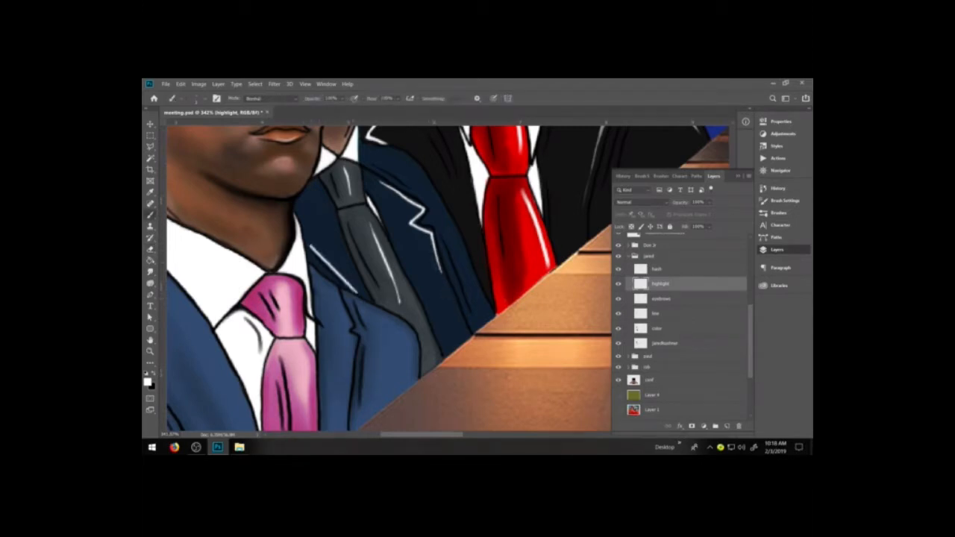
pyautogui.press('e')
pyautogui.moveTo(316, 246)
pyautogui.mouseDown()
pyautogui.moveTo(379, 308)
pyautogui.moveTo(332, 277)
pyautogui.moveTo(374, 314)
pyautogui.mouseUp()
pyautogui.moveTo(337, 278); pyautogui.dragTo(375, 313)
pyautogui.press('e')
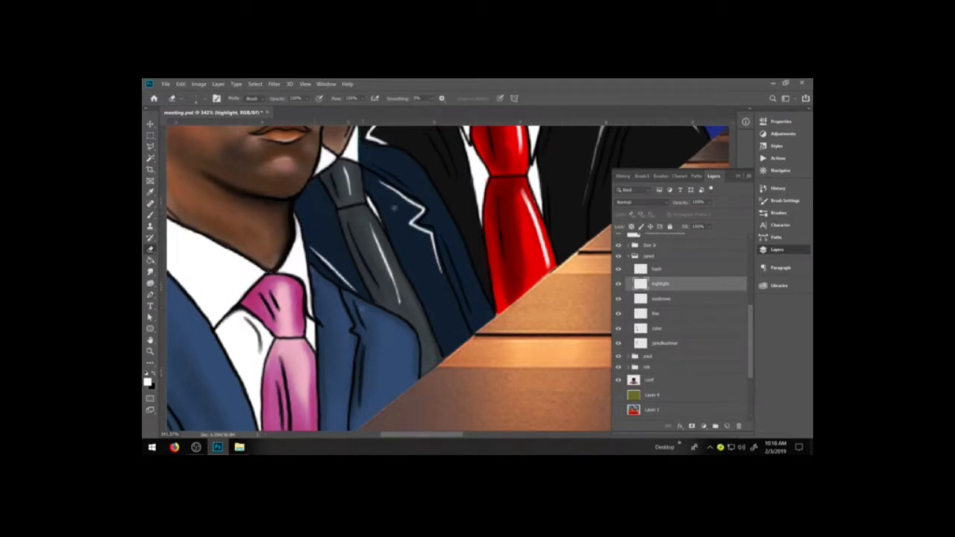
pyautogui.moveTo(404, 223); pyautogui.dragTo(421, 209)
# Collapse the jared group and select the highlight layer inside the Don Jr group.
pyautogui.press('space')
pyautogui.moveTo(396, 375); pyautogui.dragTo(496, 279)
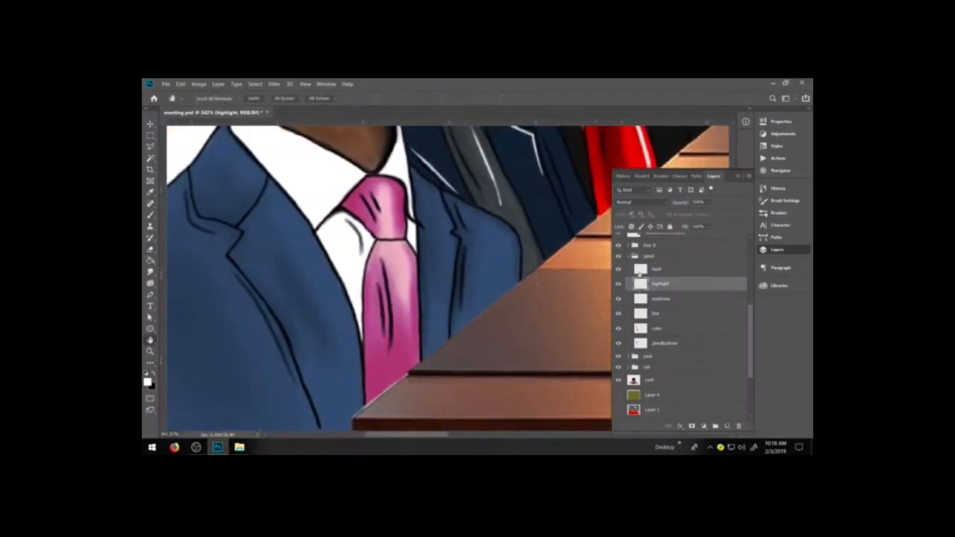
pyautogui.click(628, 256)
pyautogui.click(629, 245)
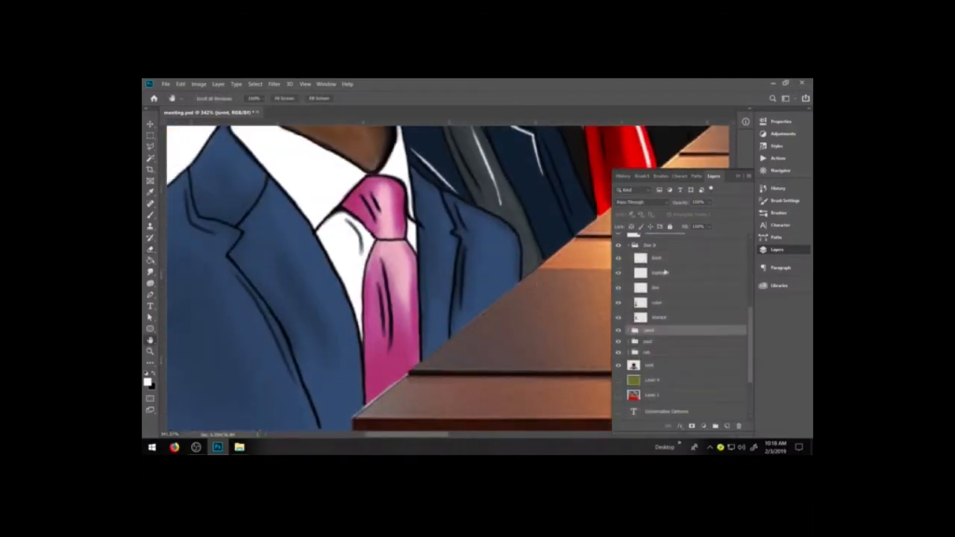
pyautogui.click(666, 273)
# Paint a white highlight along the Don Jr jacket's table-side lapel, undoing trial strokes and an unwanted erasure.
pyautogui.press('b')
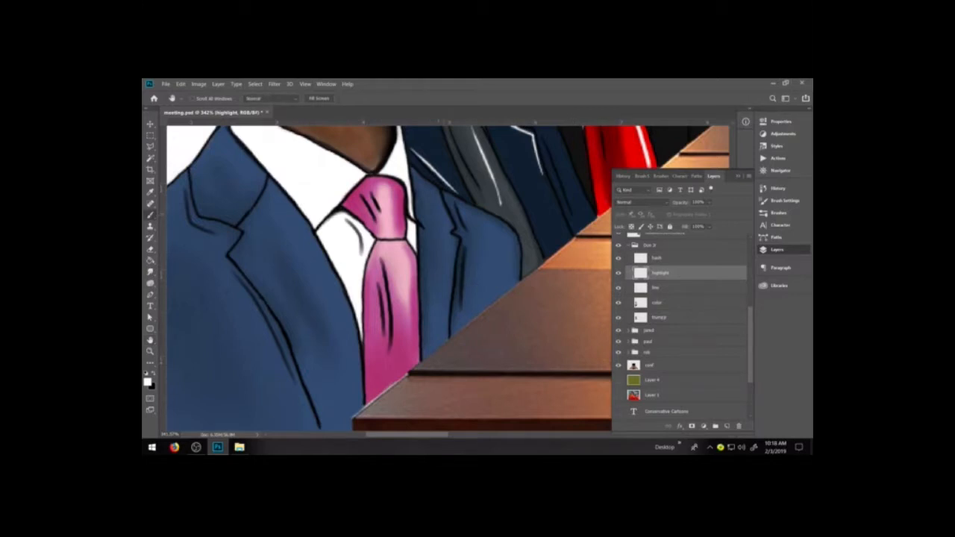
pyautogui.moveTo(440, 195)
pyautogui.mouseDown()
pyautogui.moveTo(453, 239)
pyautogui.moveTo(443, 310)
pyautogui.mouseUp()
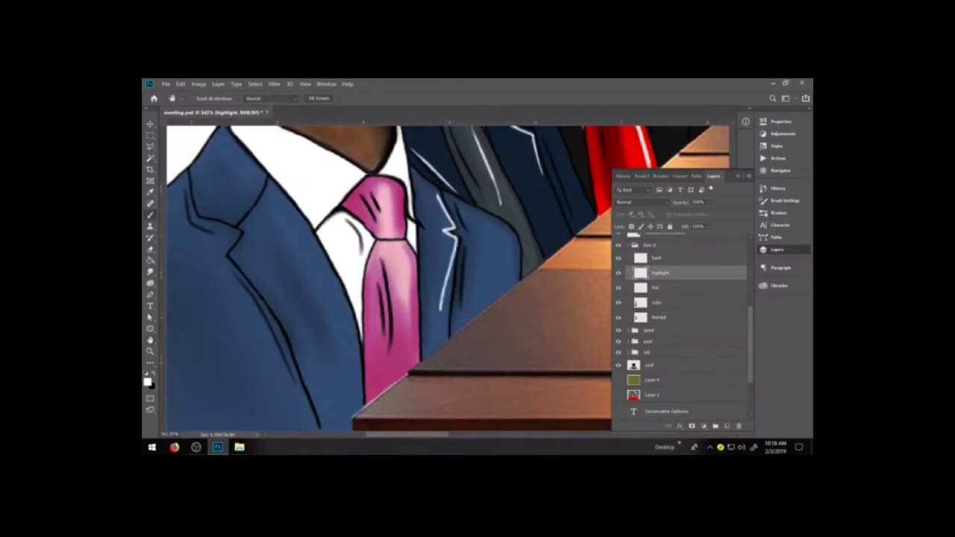
pyautogui.hotkey('ctrl', 'z')
pyautogui.moveTo(439, 194); pyautogui.dragTo(449, 231)
pyautogui.hotkey('ctrl', 'z')
pyautogui.moveTo(439, 193)
pyautogui.mouseDown()
pyautogui.moveTo(458, 243)
pyautogui.moveTo(442, 310)
pyautogui.mouseUp()
pyautogui.press('e')
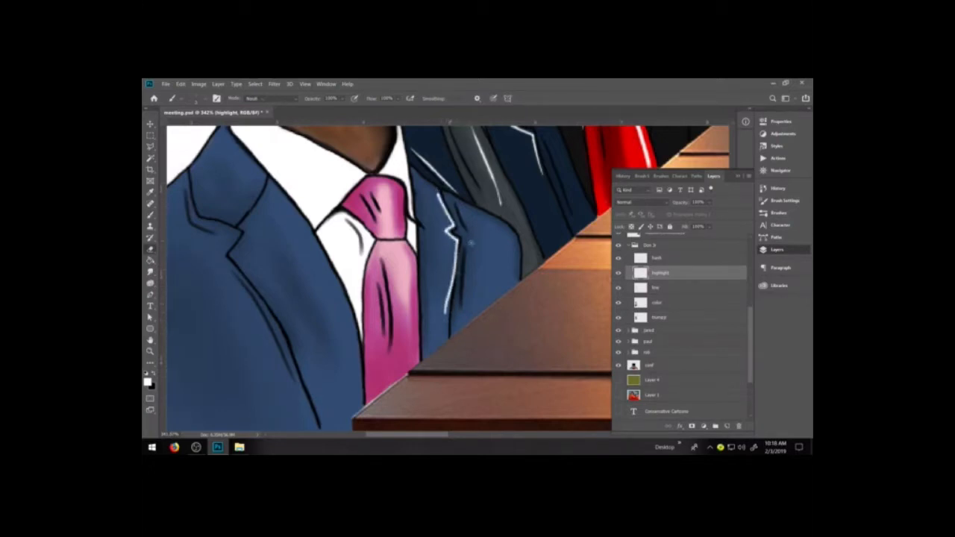
pyautogui.moveTo(463, 251); pyautogui.dragTo(456, 290)
pyautogui.moveTo(461, 243); pyautogui.dragTo(455, 293)
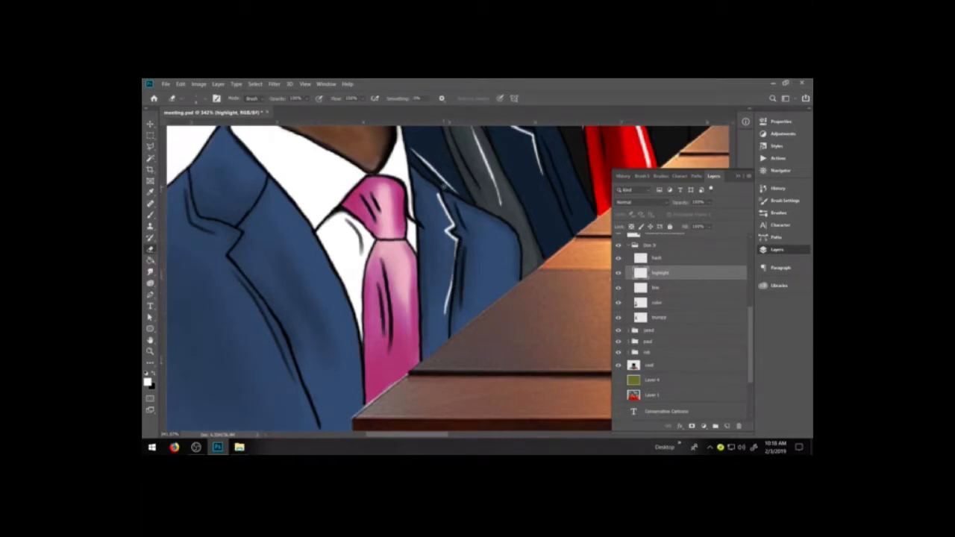
pyautogui.hotkey('ctrl', 'z')
# Paint a white highlight from the notch down the Don Jr jacket's wider lapel and clean up its edges with the eraser.
pyautogui.press('b')
pyautogui.moveTo(231, 255)
pyautogui.mouseDown()
pyautogui.moveTo(251, 232)
pyautogui.moveTo(319, 382)
pyautogui.mouseUp()
pyautogui.moveTo(297, 348); pyautogui.dragTo(319, 396)
pyautogui.press('e')
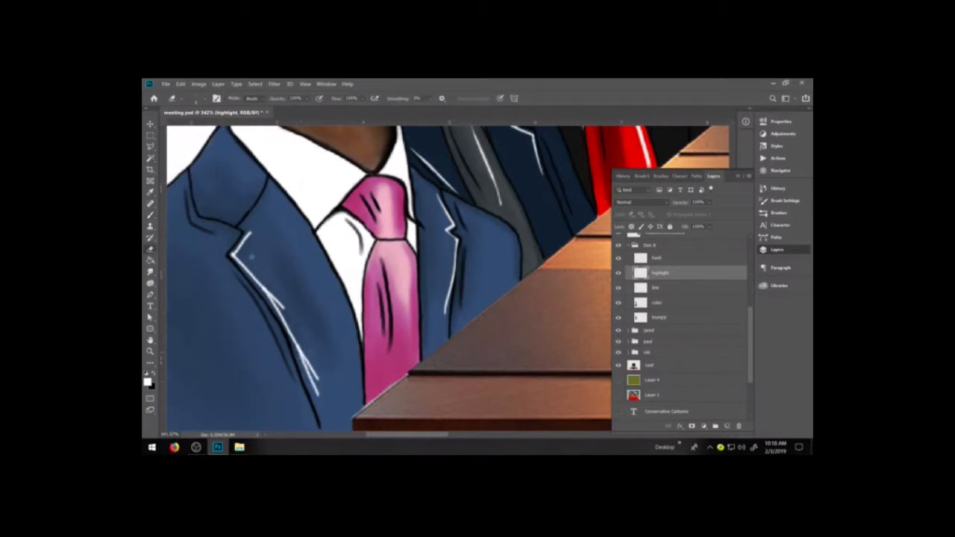
pyautogui.moveTo(320, 386)
pyautogui.mouseDown()
pyautogui.moveTo(298, 342)
pyautogui.moveTo(304, 367)
pyautogui.moveTo(288, 307)
pyautogui.moveTo(262, 281)
pyautogui.mouseUp()
pyautogui.moveTo(230, 246); pyautogui.dragTo(228, 256)
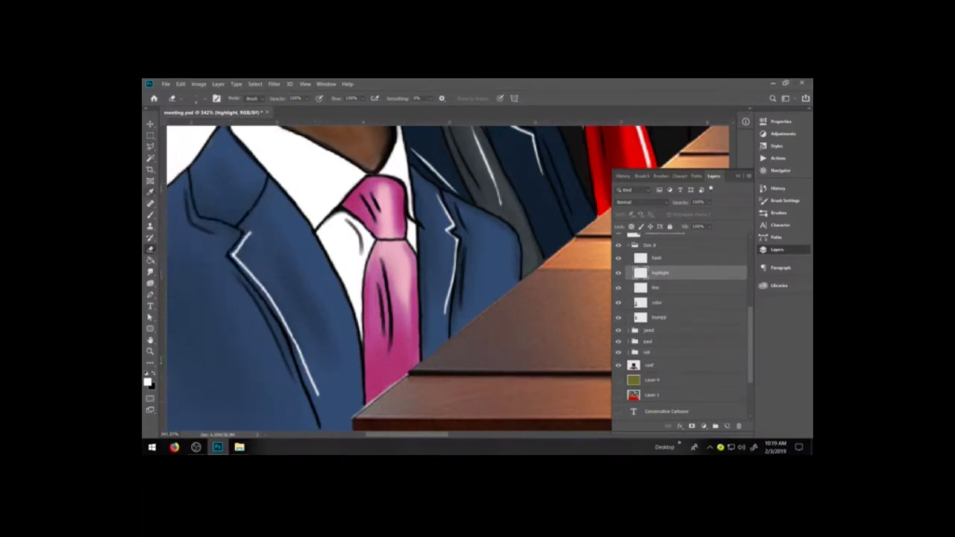
pyautogui.moveTo(318, 396); pyautogui.dragTo(294, 350)
pyautogui.moveTo(321, 395); pyautogui.dragTo(317, 380)
pyautogui.moveTo(250, 234); pyautogui.dragTo(245, 247)
# Add a white highlight along the collar edge above the wider lapel's notch and thin it with the eraser.
pyautogui.press('b')
pyautogui.moveTo(228, 221)
pyautogui.mouseDown()
pyautogui.moveTo(200, 212)
pyautogui.moveTo(190, 173)
pyautogui.moveTo(194, 194)
pyautogui.mouseUp()
pyautogui.press('e')
pyautogui.moveTo(231, 226); pyautogui.dragTo(208, 218)
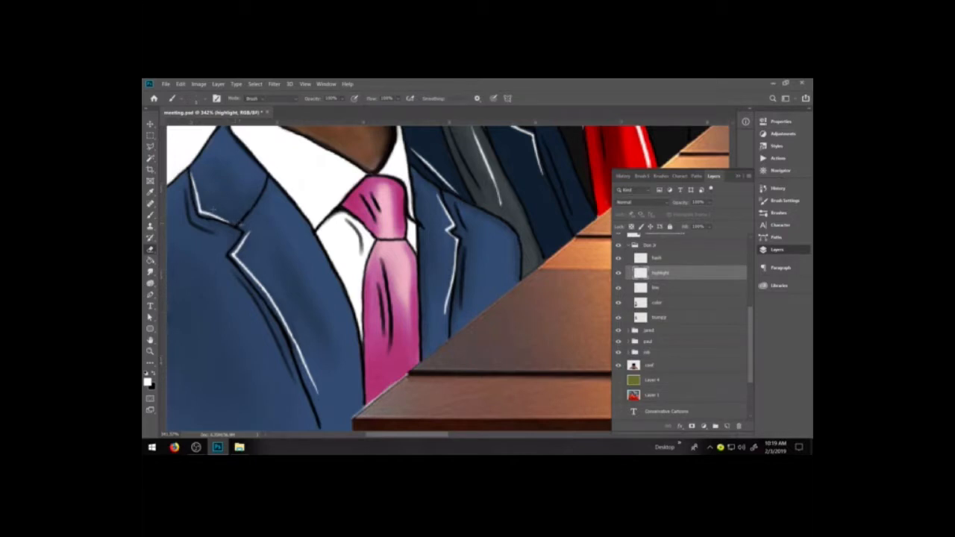
pyautogui.press('b')
pyautogui.press('b')
pyautogui.press('e')
pyautogui.press('e')
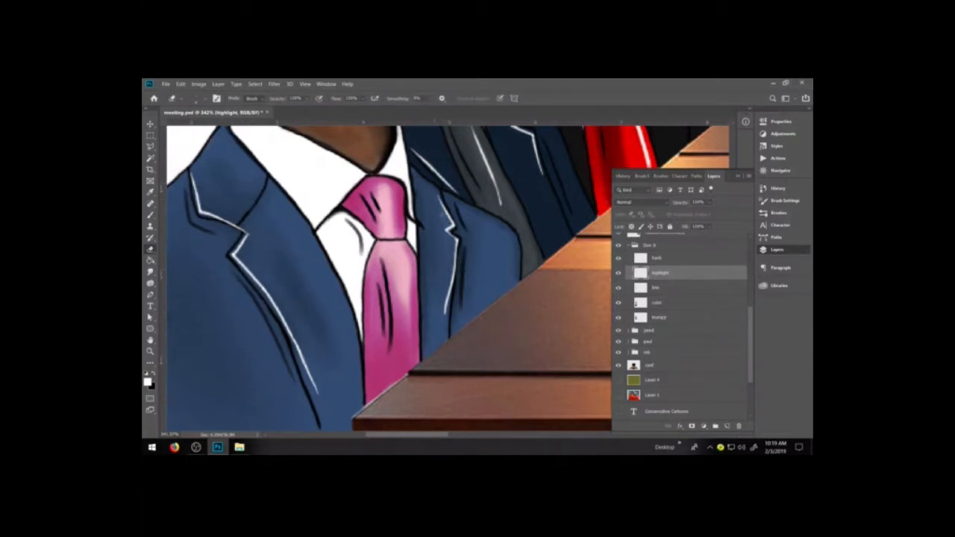
# Rework the upper end of the table-side lapel highlight with white and taper it with the eraser.
pyautogui.press('b')
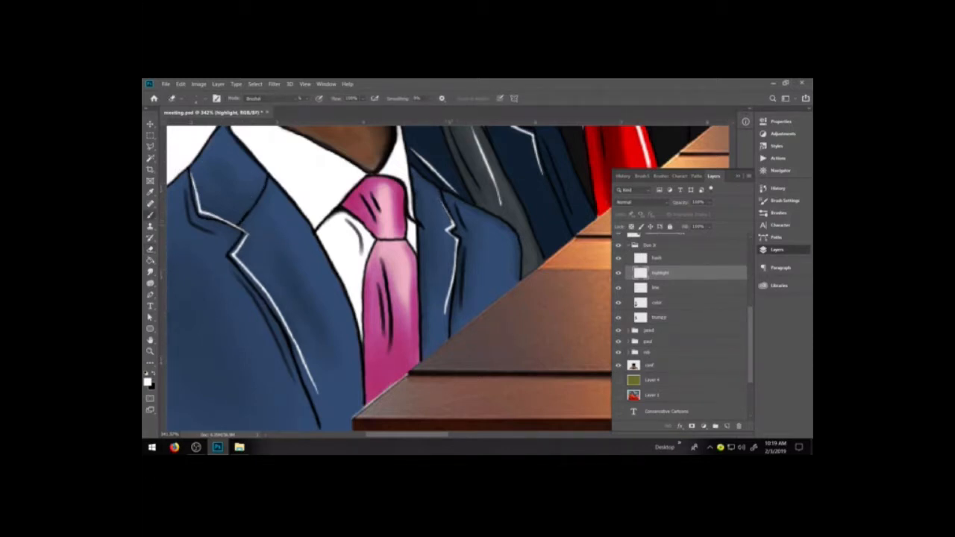
pyautogui.press('e')
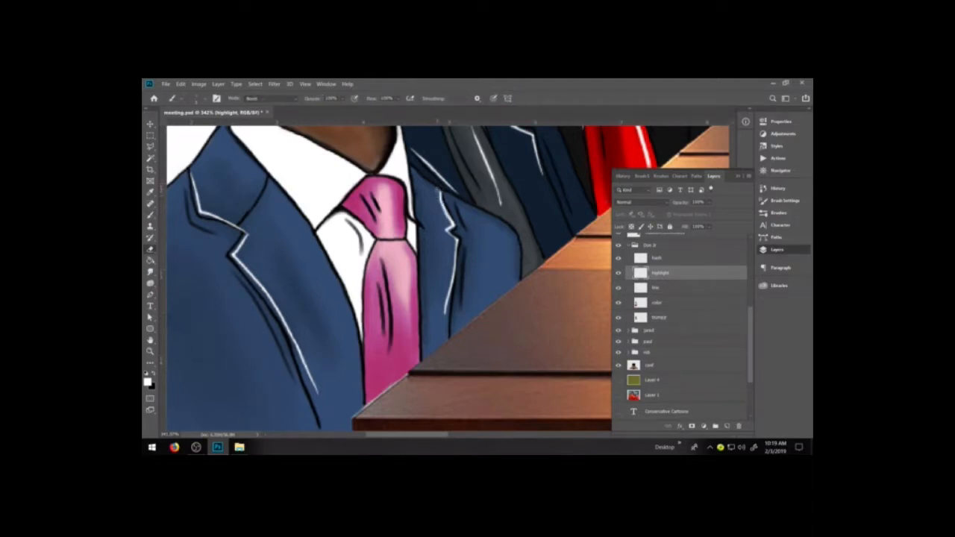
pyautogui.moveTo(438, 193)
pyautogui.mouseDown()
pyautogui.moveTo(448, 218)
pyautogui.moveTo(444, 211)
pyautogui.mouseUp()
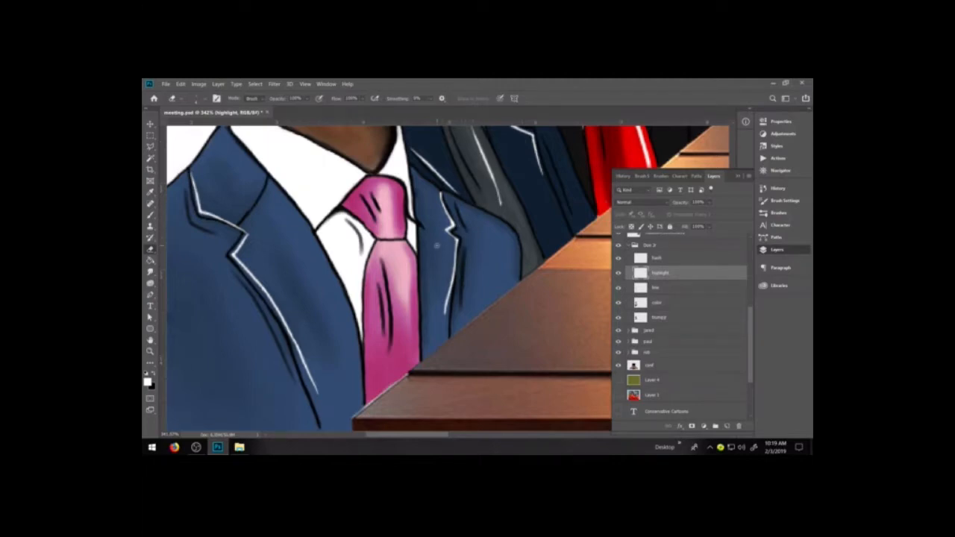
# Paint a white highlight on the knot of the Don Jr figure's pink tie.
pyautogui.hotkey('ctrl', '-')
pyautogui.hotkey('ctrl', '-')
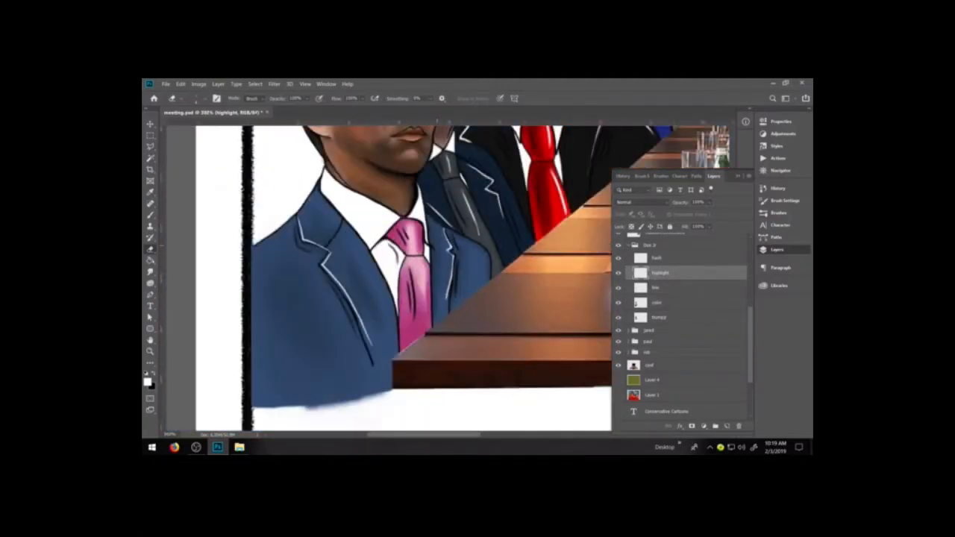
pyautogui.hotkey('ctrl', '+')
pyautogui.hotkey('ctrl', '+')
pyautogui.press('b')
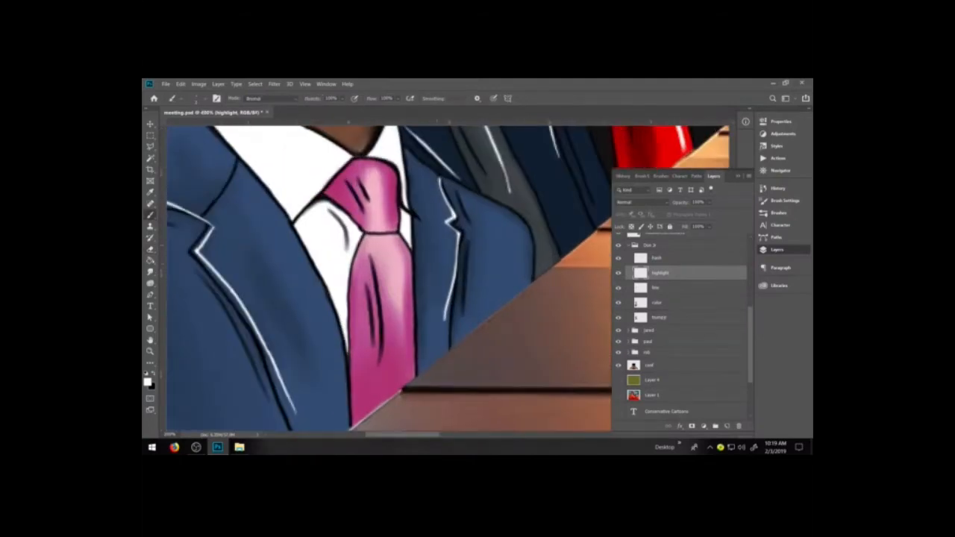
pyautogui.moveTo(380, 177); pyautogui.dragTo(375, 222)
# Paint a long white highlight down the pink tie's table-side edge below the knot, undoing the trial strokes.
pyautogui.moveTo(398, 258); pyautogui.dragTo(407, 350)
pyautogui.hotkey('ctrl', 'z')
pyautogui.moveTo(399, 259); pyautogui.dragTo(404, 375)
pyautogui.hotkey('ctrl', 'z')
pyautogui.moveTo(393, 242); pyautogui.dragTo(404, 352)
pyautogui.hotkey('ctrl', 'z')
pyautogui.moveTo(392, 245); pyautogui.dragTo(397, 359)
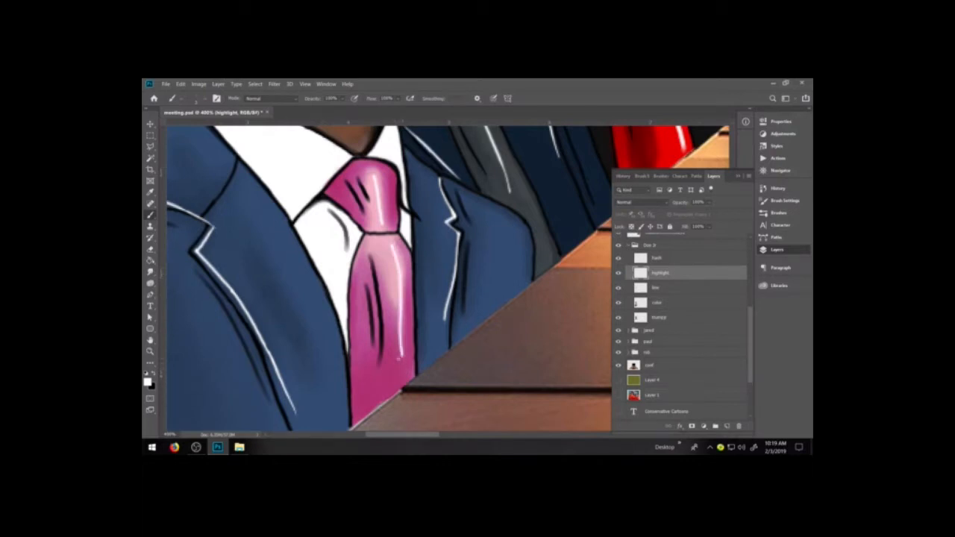
# Taper the highlights on the pink tie and its knot with the eraser.
pyautogui.press('e')
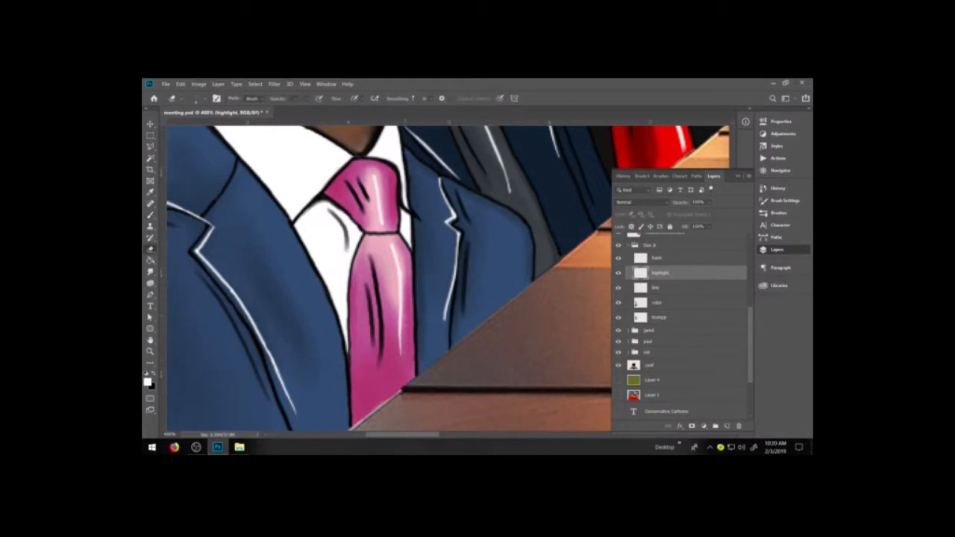
pyautogui.moveTo(391, 245); pyautogui.dragTo(394, 258)
pyautogui.moveTo(379, 188); pyautogui.dragTo(382, 223)
pyautogui.hotkey('ctrl', '-')
pyautogui.hotkey('ctrl', '-')
pyautogui.hotkey('ctrl', '-')
pyautogui.hotkey('ctrl', '-')
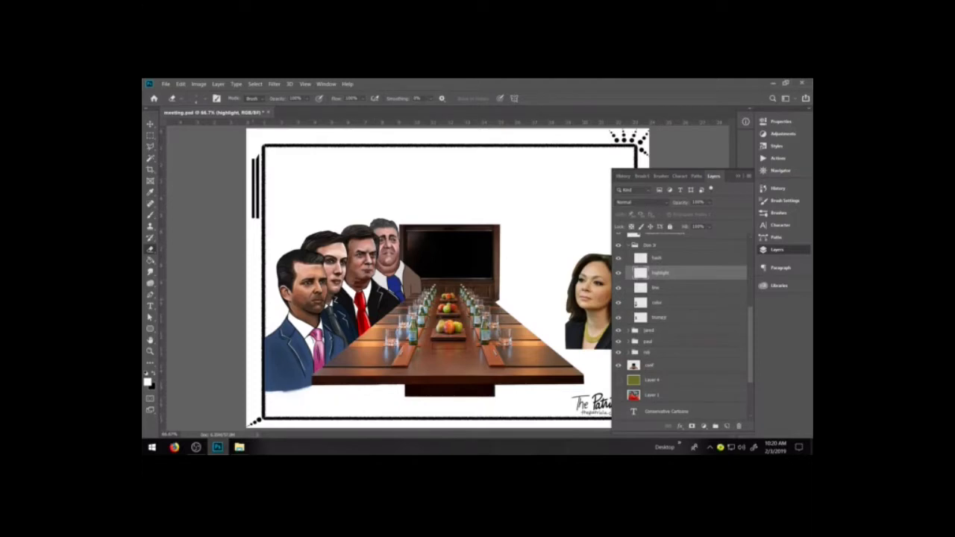
# Collapse the Don Jr group, expand the rob group, make its color layer active, and save the document.
pyautogui.press('z')
pyautogui.click(348, 215)
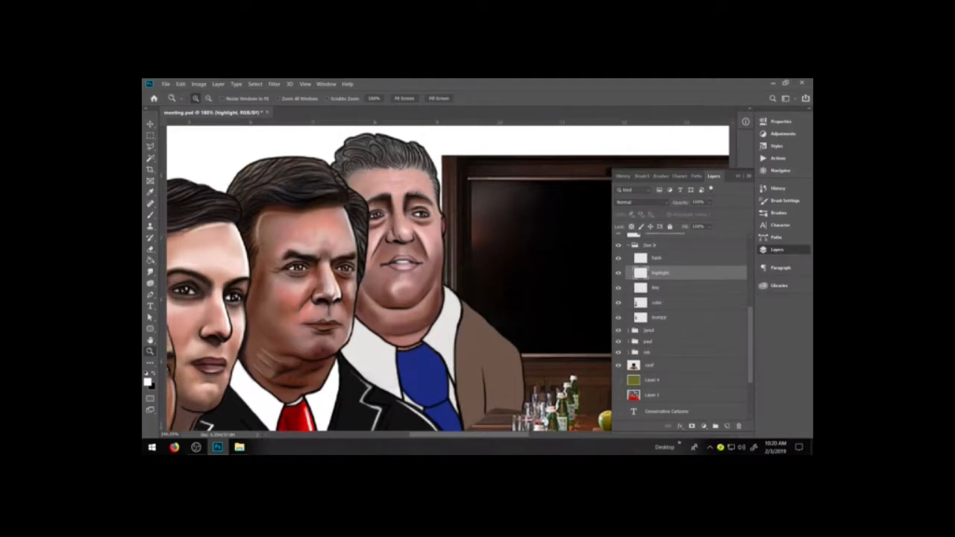
pyautogui.click(650, 246)
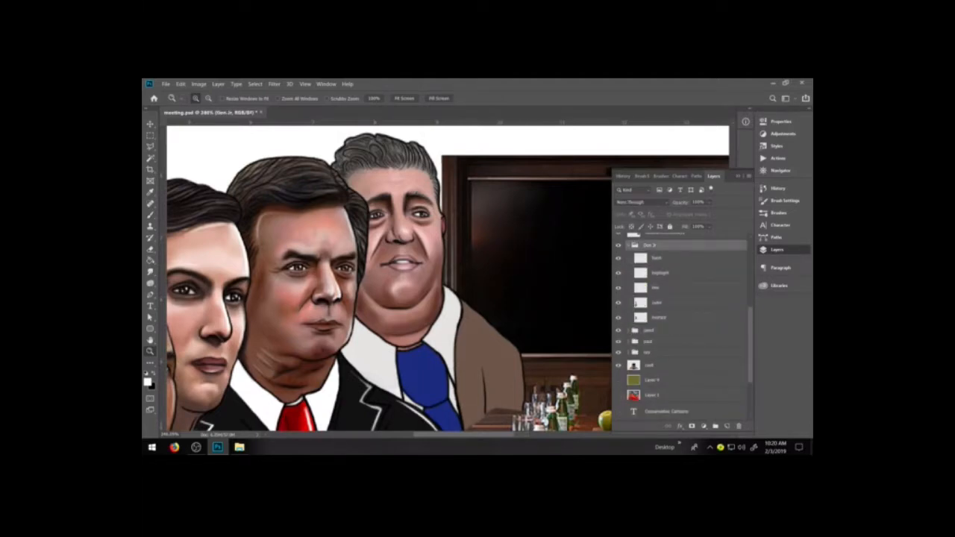
pyautogui.click(629, 245)
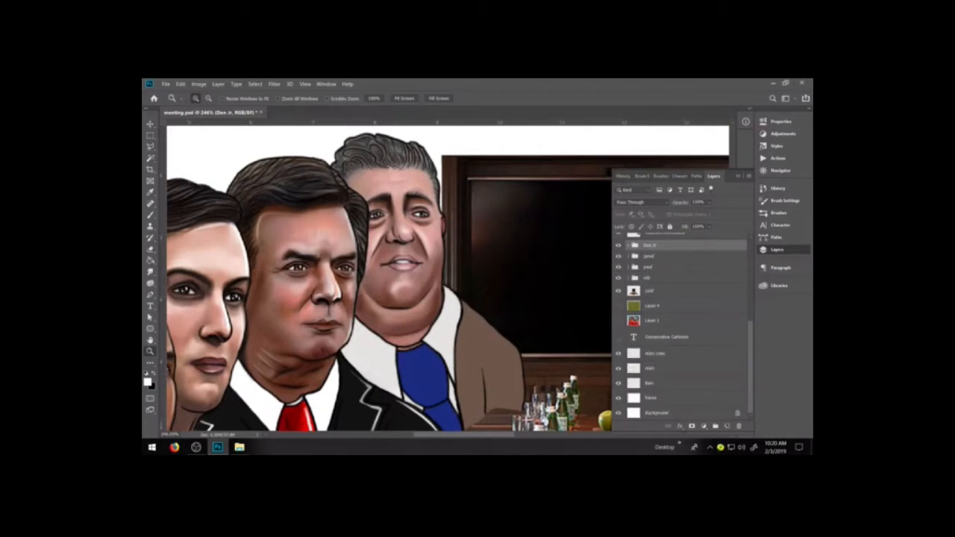
pyautogui.click(628, 278)
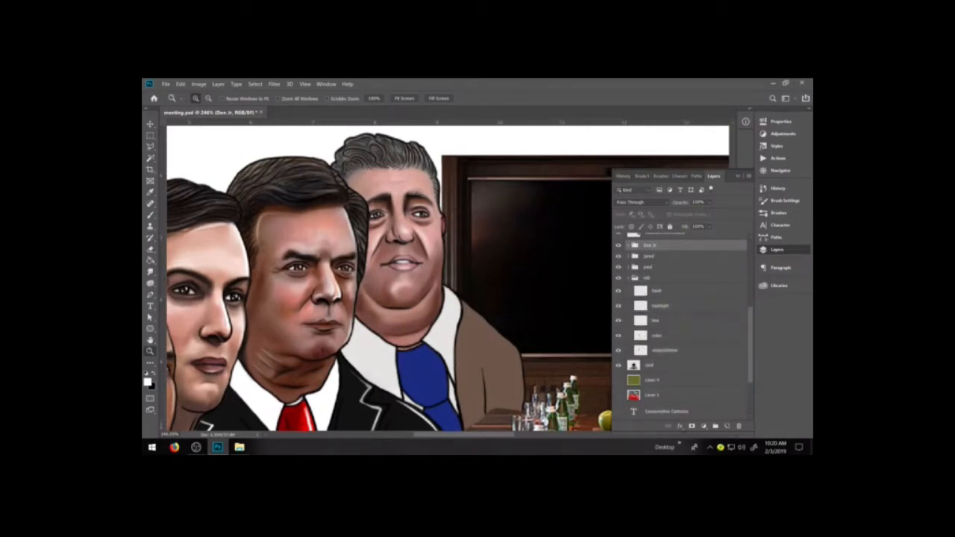
pyautogui.click(657, 336)
pyautogui.hotkey('ctrl', 's')
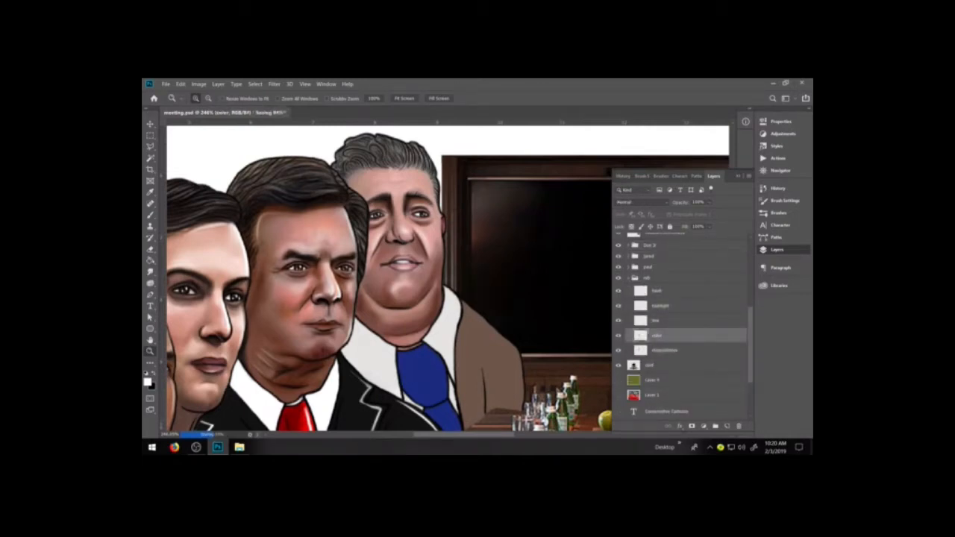
# Sample the blue tie, set the foreground colour to darker blue #0a1969, and choose the soft brush preset below the elliptical one.
pyautogui.press('i')
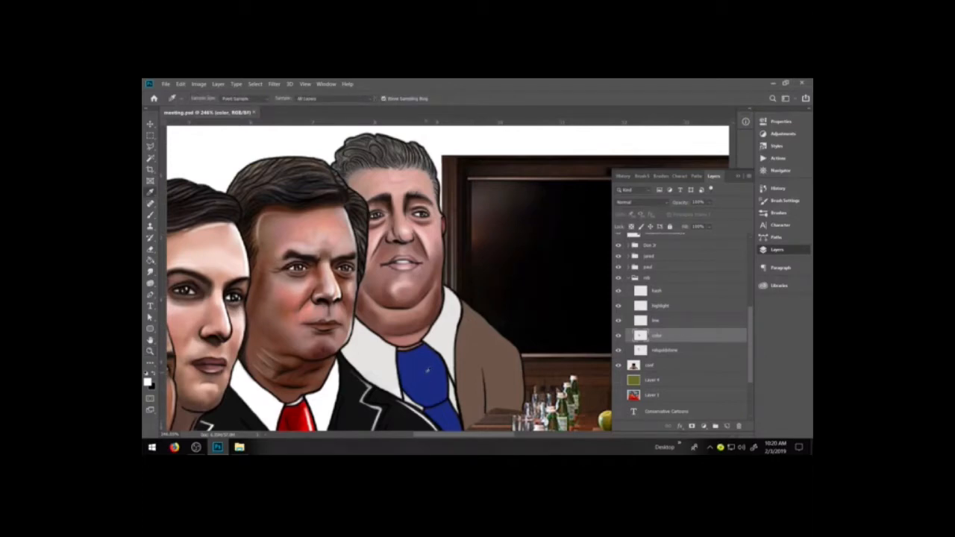
pyautogui.click(425, 373)
pyautogui.press('b')
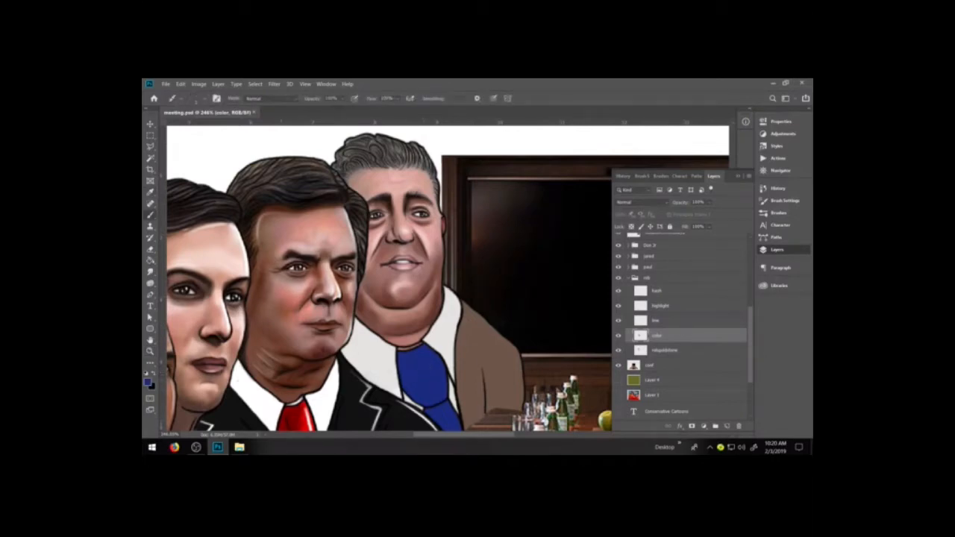
pyautogui.click(148, 381)
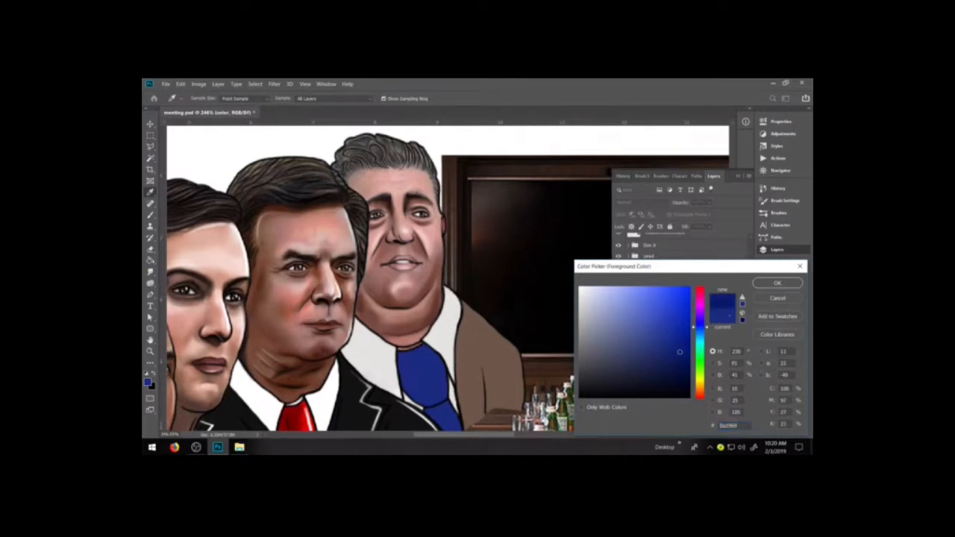
pyautogui.click(777, 283)
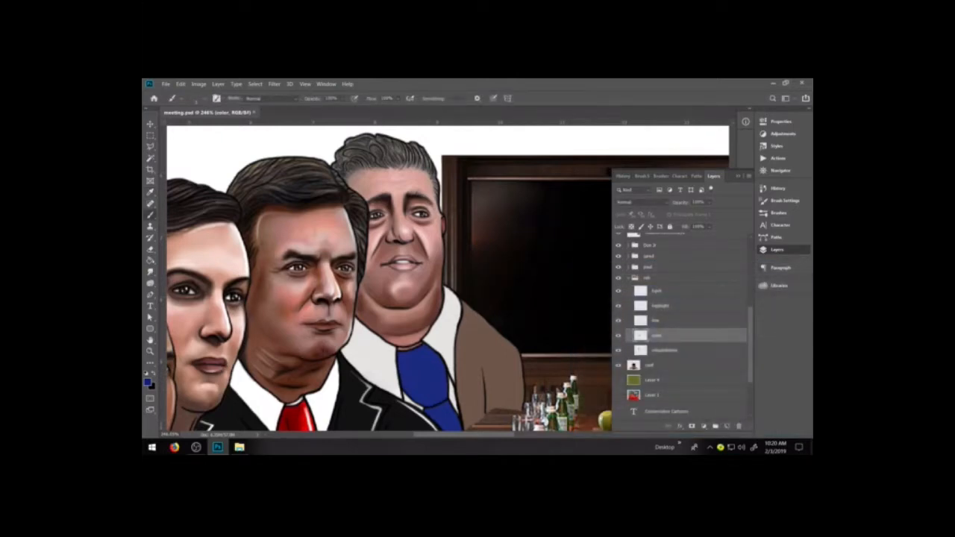
pyautogui.click(779, 213)
pyautogui.click(655, 321)
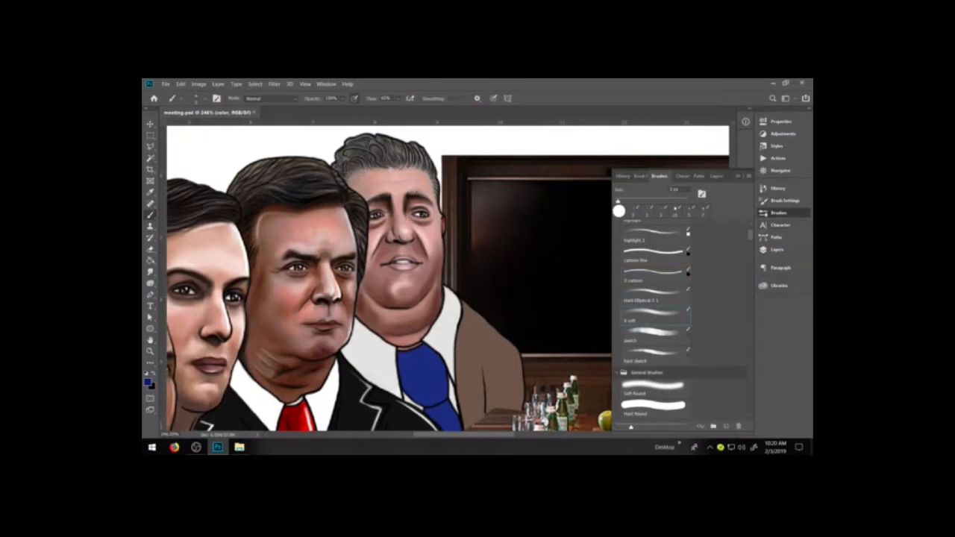
# Paint initial dark blue shading on the knot of the rob figure's tie on the color layer.
pyautogui.click(778, 250)
pyautogui.press('space')
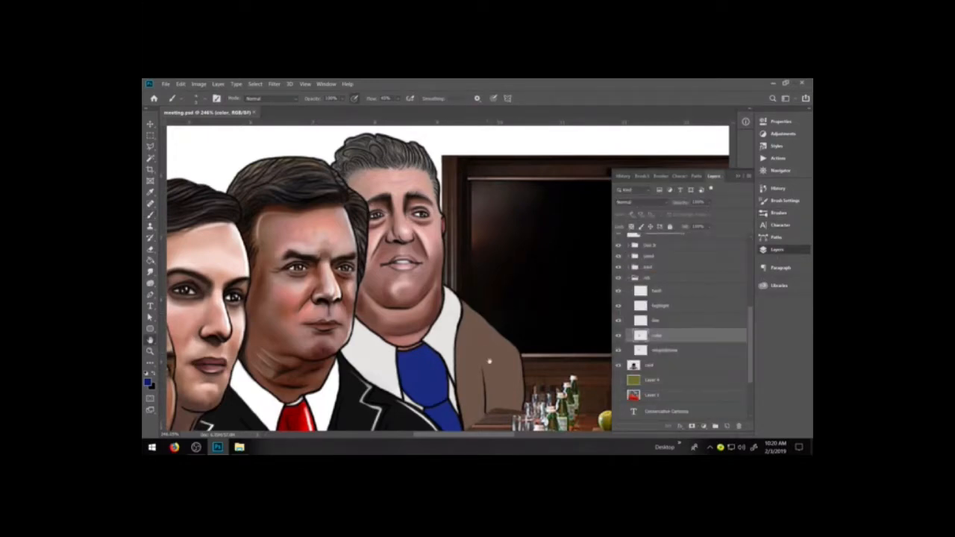
pyautogui.moveTo(499, 340); pyautogui.dragTo(516, 297)
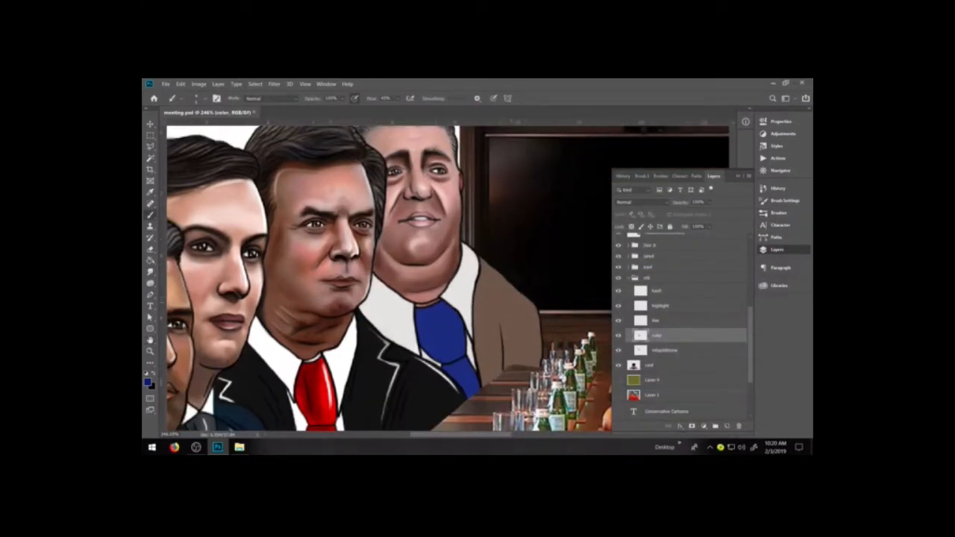
pyautogui.hotkey('ctrl', '+')
pyautogui.hotkey('ctrl', '+')
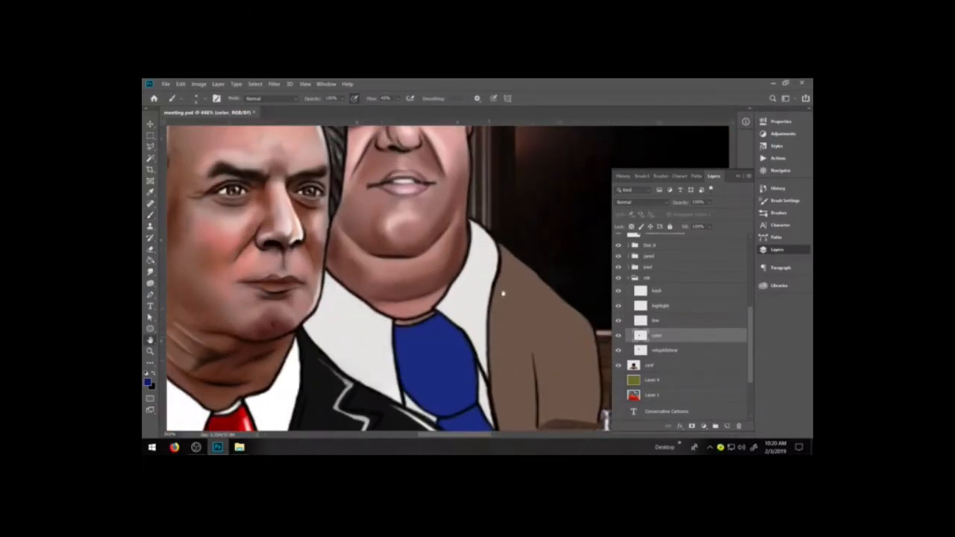
pyautogui.moveTo(503, 294); pyautogui.dragTo(518, 209)
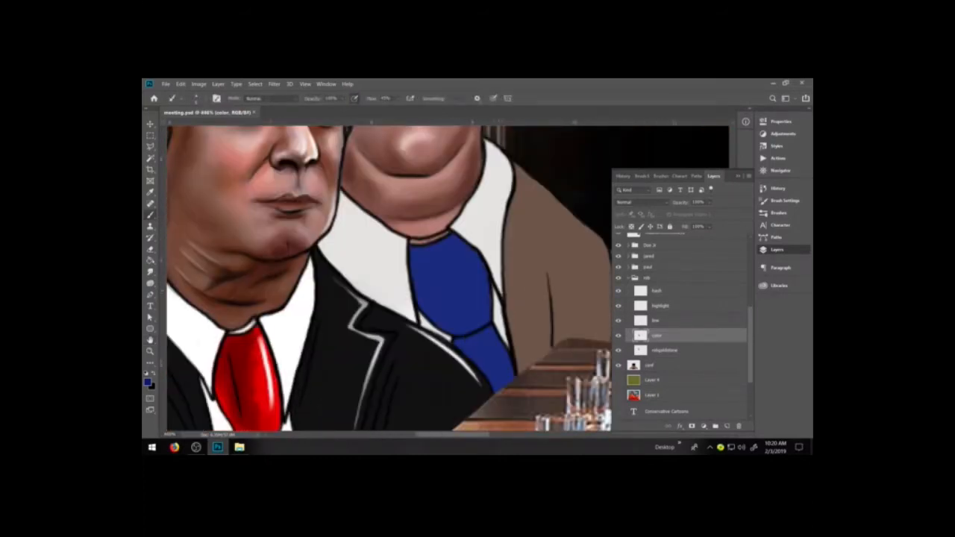
pyautogui.click(429, 317)
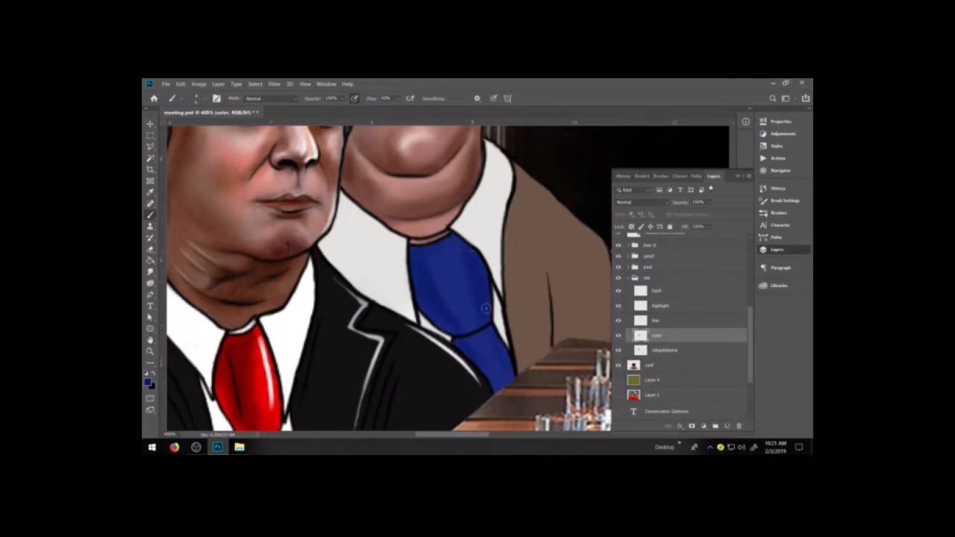
# Set the brush to Multiply with reduced opacity and shade the collar-side edge and lower part of the blue knot.
pyautogui.click(269, 97)
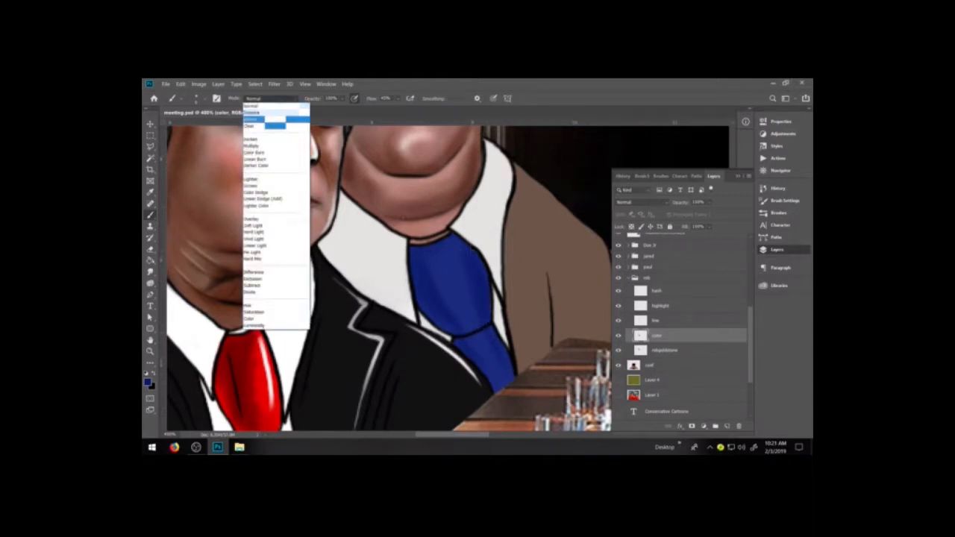
pyautogui.click(275, 142)
pyautogui.click(333, 110)
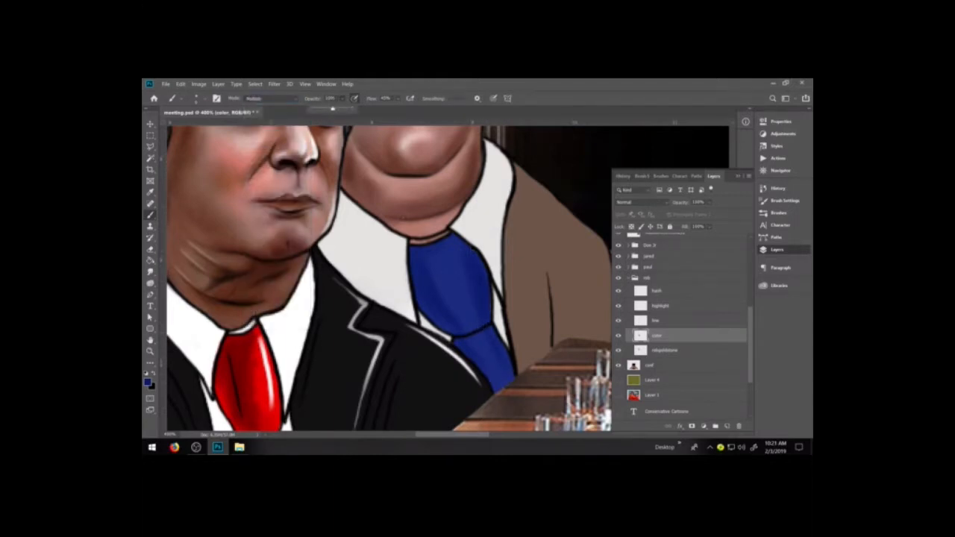
pyautogui.click(429, 265)
pyautogui.moveTo(433, 285); pyautogui.dragTo(459, 323)
pyautogui.moveTo(423, 266); pyautogui.dragTo(446, 310)
pyautogui.moveTo(425, 266)
pyautogui.mouseDown()
pyautogui.moveTo(464, 314)
pyautogui.moveTo(488, 289)
pyautogui.moveTo(480, 310)
pyautogui.moveTo(462, 262)
pyautogui.moveTo(479, 315)
pyautogui.mouseUp()
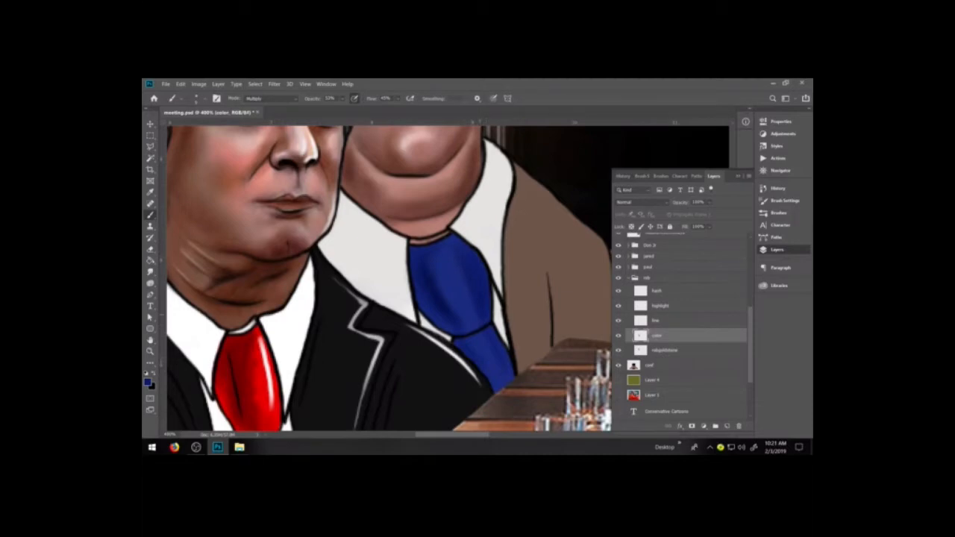
# Deepen the dark blue folds through the middle of the knot and shade the tie just below it.
pyautogui.moveTo(450, 301); pyautogui.dragTo(469, 328)
pyautogui.moveTo(438, 259); pyautogui.dragTo(457, 311)
pyautogui.moveTo(471, 346)
pyautogui.mouseDown()
pyautogui.moveTo(500, 353)
pyautogui.moveTo(484, 331)
pyautogui.moveTo(467, 341)
pyautogui.moveTo(496, 383)
pyautogui.moveTo(481, 350)
pyautogui.mouseUp()
pyautogui.moveTo(480, 303); pyautogui.dragTo(482, 313)
pyautogui.moveTo(460, 264)
pyautogui.mouseDown()
pyautogui.moveTo(470, 333)
pyautogui.moveTo(438, 254)
pyautogui.moveTo(464, 321)
pyautogui.moveTo(432, 289)
pyautogui.moveTo(427, 267)
pyautogui.moveTo(463, 254)
pyautogui.moveTo(449, 249)
pyautogui.moveTo(455, 320)
pyautogui.mouseUp()
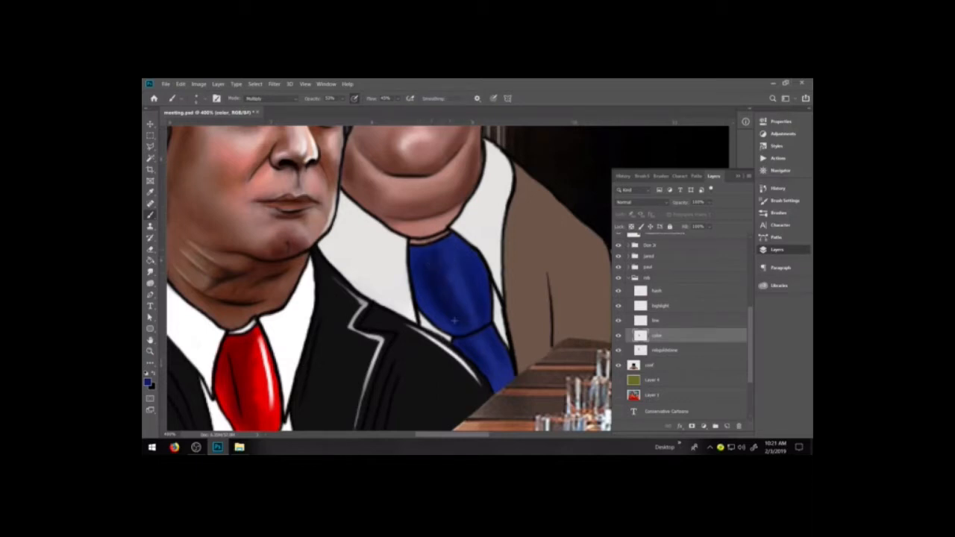
pyautogui.moveTo(437, 283); pyautogui.dragTo(463, 326)
# Sample the jacket's brown and shade its lapel and sleeve folds with a larger Multiply brush, undoing the trial strokes.
pyautogui.moveTo(507, 286); pyautogui.dragTo(514, 184)
pyautogui.hotkey('ctrl', 'z')
pyautogui.press('F7')
pyautogui.press('i')
pyautogui.press('b')
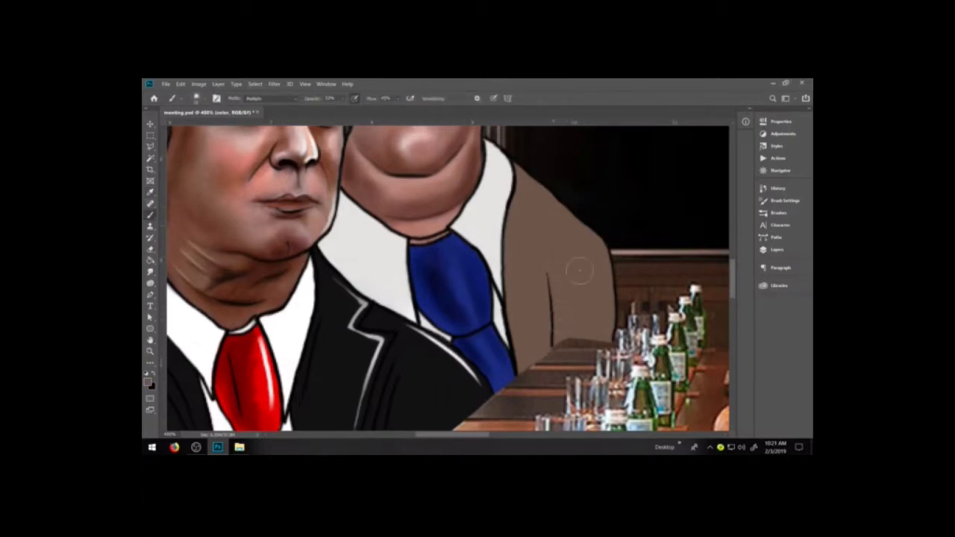
pyautogui.moveTo(556, 242)
pyautogui.mouseDown()
pyautogui.moveTo(568, 326)
pyautogui.moveTo(553, 241)
pyautogui.moveTo(567, 269)
pyautogui.mouseUp()
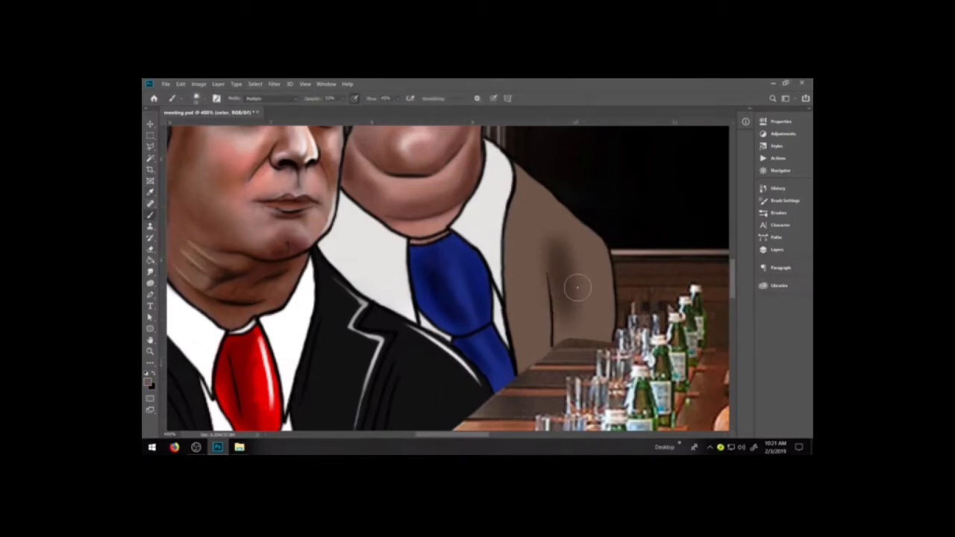
pyautogui.hotkey('ctrl', 'z')
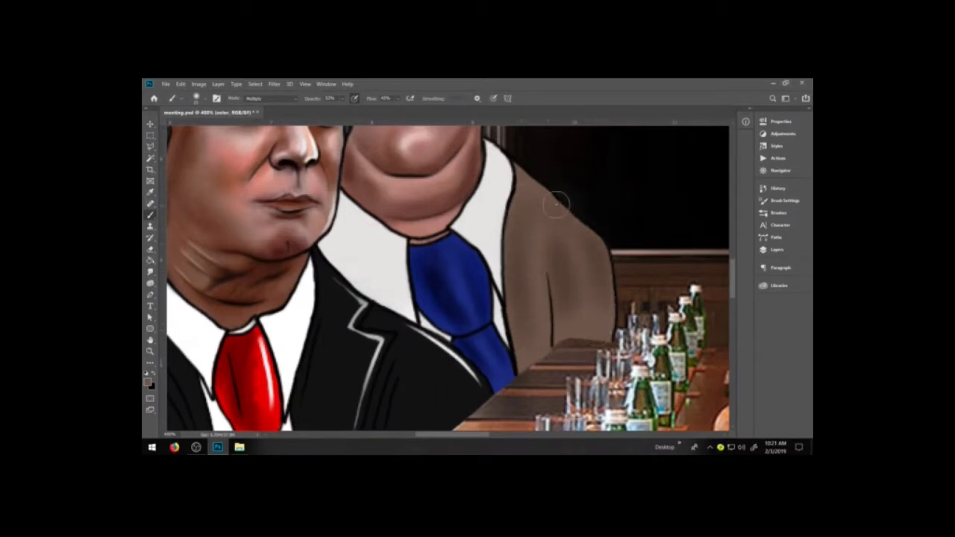
# Hide the conference table layer to expose the outer edge of the brown jacket, and collapse the layer list.
pyautogui.press('e')
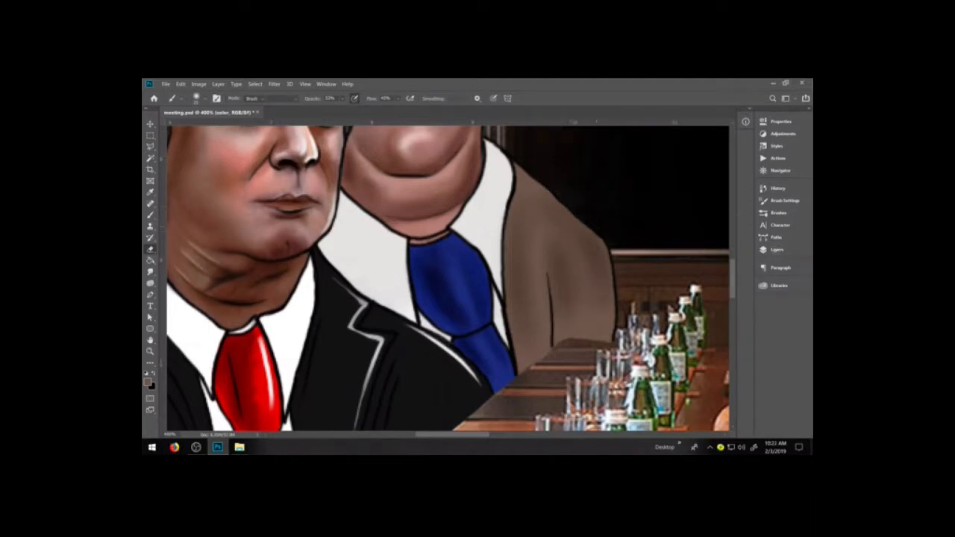
pyautogui.click(776, 250)
pyautogui.click(619, 366)
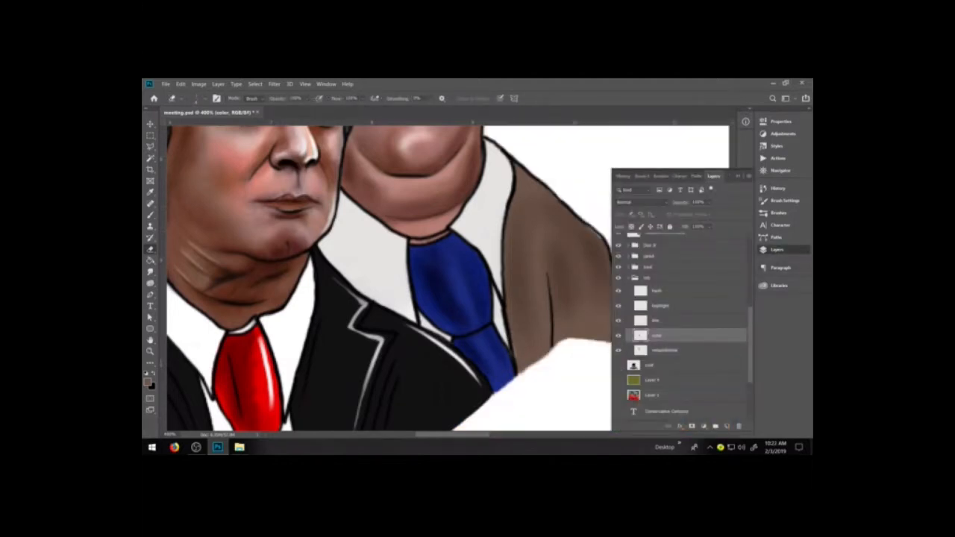
pyautogui.click(738, 176)
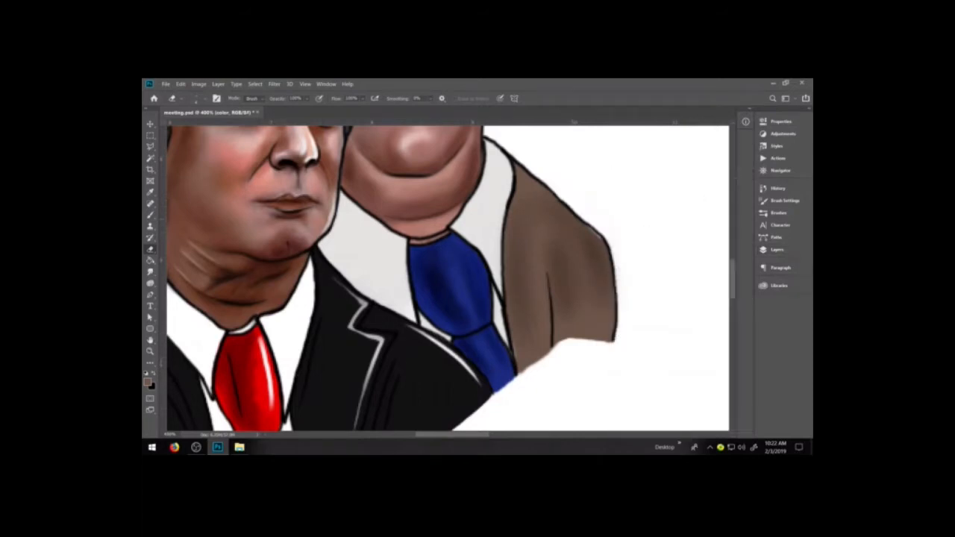
# Darken the brown jacket's outer shoulder, undoing excess strokes, and erase the shading that spills past the outline.
pyautogui.press('b')
pyautogui.moveTo(595, 227)
pyautogui.mouseDown()
pyautogui.moveTo(614, 261)
pyautogui.moveTo(619, 321)
pyautogui.mouseUp()
pyautogui.hotkey('ctrl', 'z')
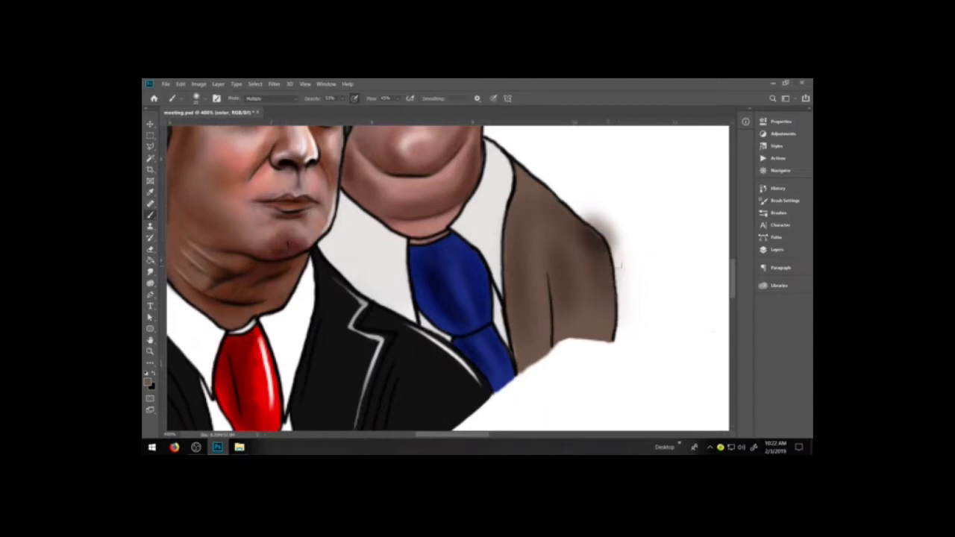
pyautogui.moveTo(599, 224); pyautogui.dragTo(619, 328)
pyautogui.hotkey('ctrl', 'z')
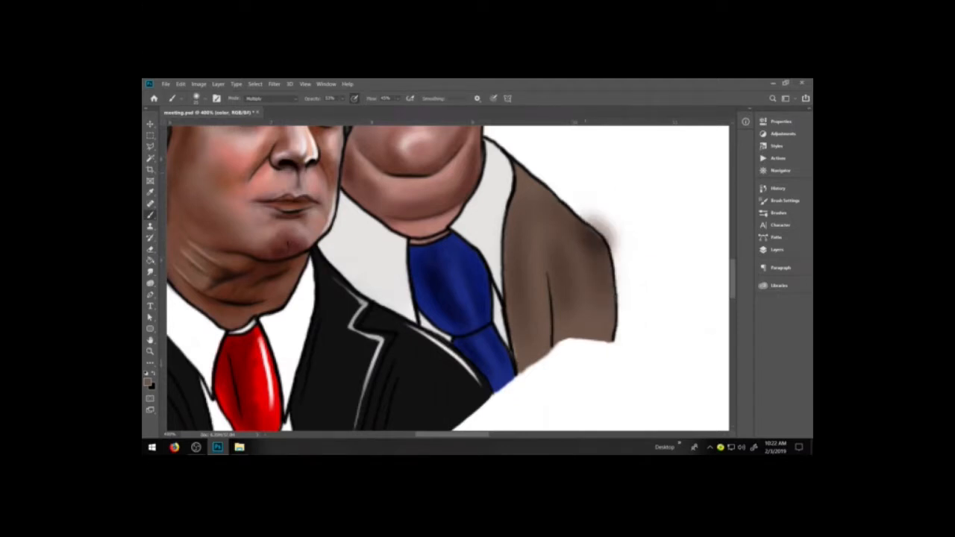
pyautogui.press('e')
pyautogui.moveTo(603, 219)
pyautogui.mouseDown()
pyautogui.moveTo(613, 233)
pyautogui.moveTo(594, 221)
pyautogui.moveTo(614, 247)
pyautogui.moveTo(609, 238)
pyautogui.mouseUp()
pyautogui.press('b')
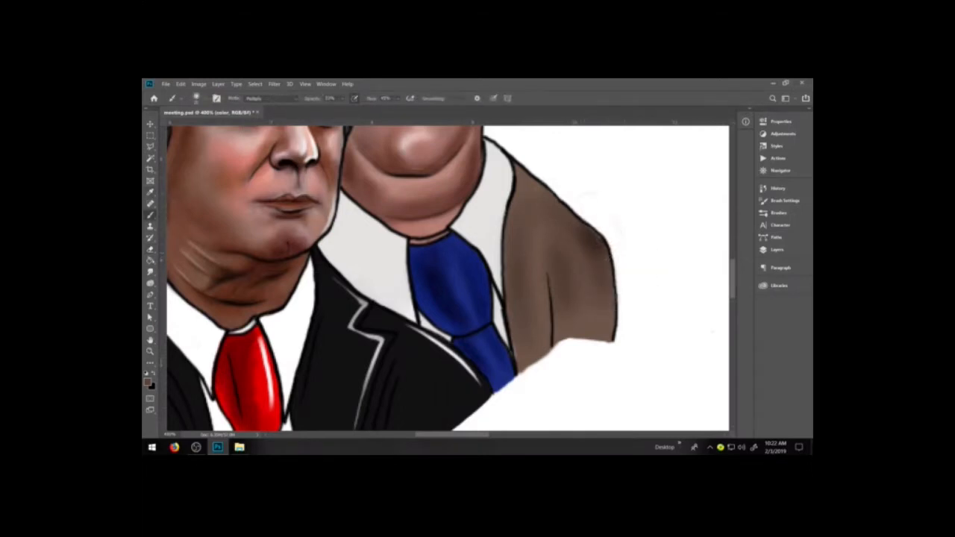
# Return the brush to Normal mode, touch up the jacket's shoulder shading, and reload the small soft brush preset.
pyautogui.click(277, 98)
pyautogui.click(269, 106)
pyautogui.moveTo(568, 222)
pyautogui.mouseDown()
pyautogui.moveTo(577, 238)
pyautogui.moveTo(594, 230)
pyautogui.mouseUp()
pyautogui.click(771, 212)
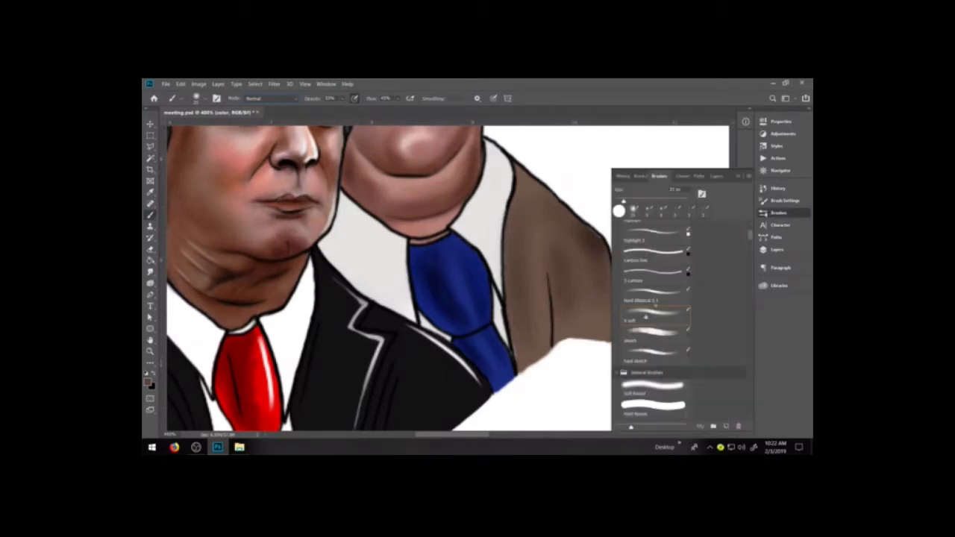
pyautogui.click(661, 211)
pyautogui.click(739, 176)
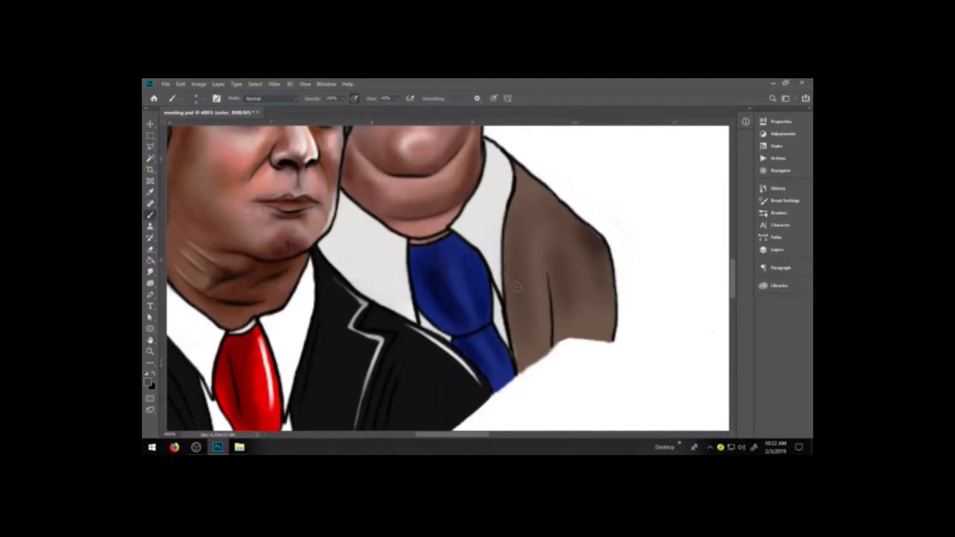
# Undo the trial stroke beside the jacket's sleeve and set the foreground colour to dark brown #423027.
pyautogui.moveTo(633, 232)
pyautogui.mouseDown()
pyautogui.moveTo(649, 267)
pyautogui.moveTo(636, 306)
pyautogui.mouseUp()
pyautogui.hotkey('ctrl', 'z')
pyautogui.click(148, 382)
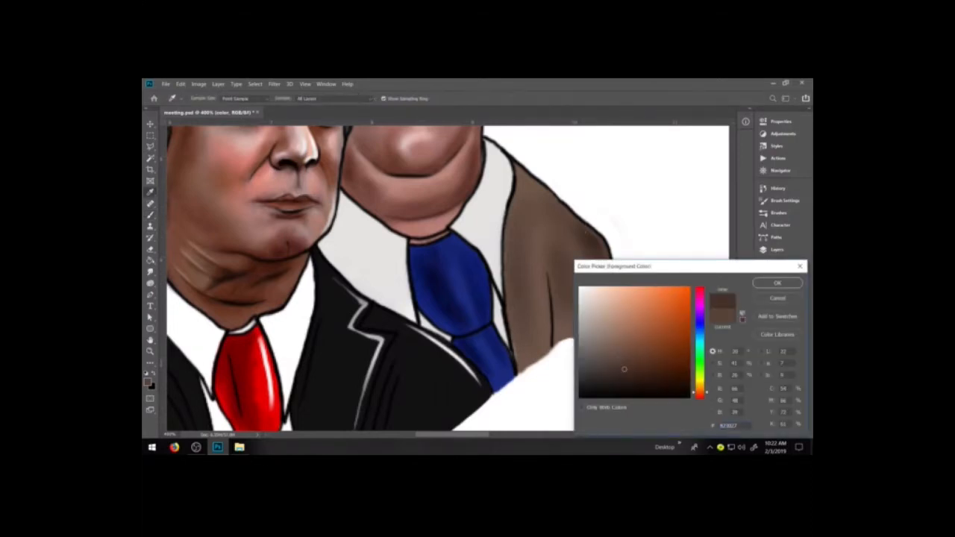
pyautogui.press('Return')
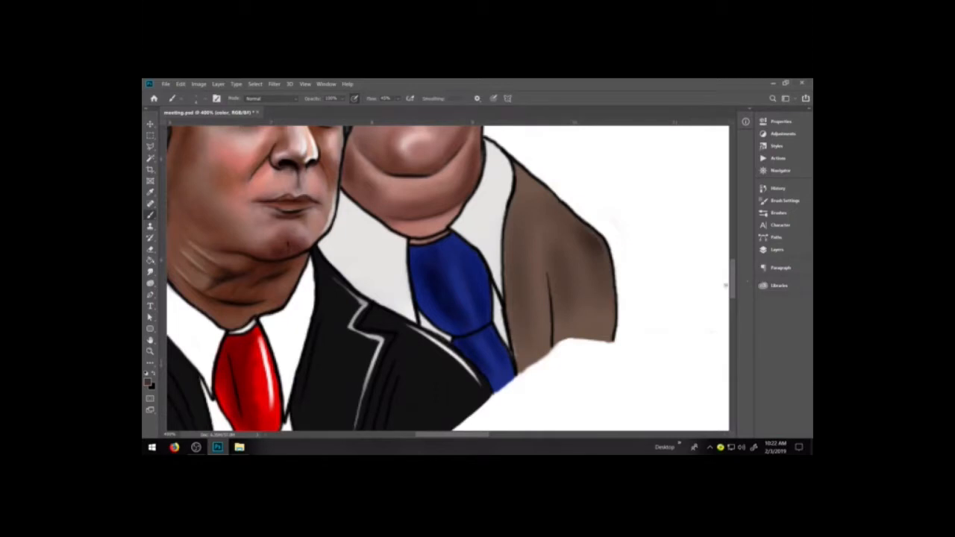
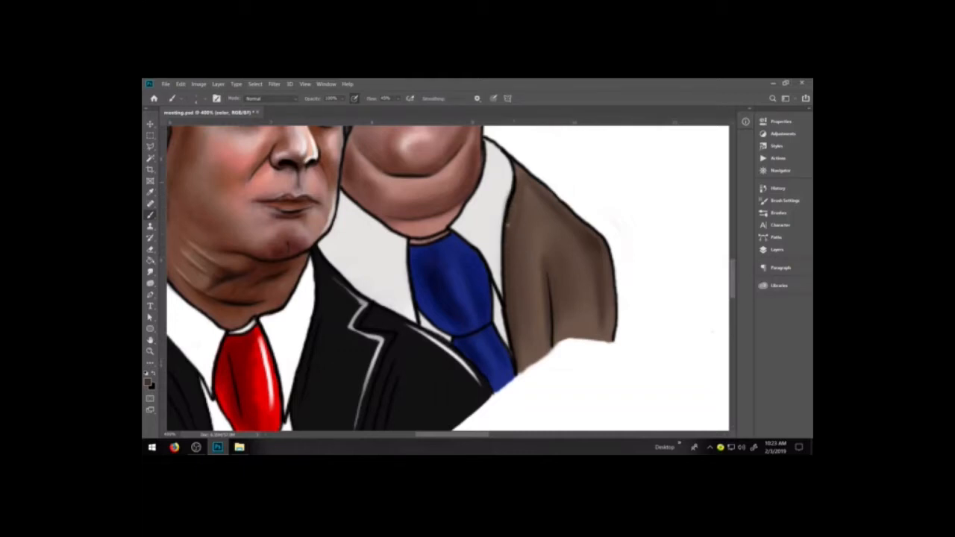
# Paint the rob figure's shirt white between the blue tie and the brown jacket.
pyautogui.press('e')
pyautogui.press('d')
pyautogui.press('x')
pyautogui.press('b')
pyautogui.moveTo(502, 217)
pyautogui.mouseDown()
pyautogui.moveTo(505, 191)
pyautogui.moveTo(490, 248)
pyautogui.moveTo(499, 287)
pyautogui.mouseUp()
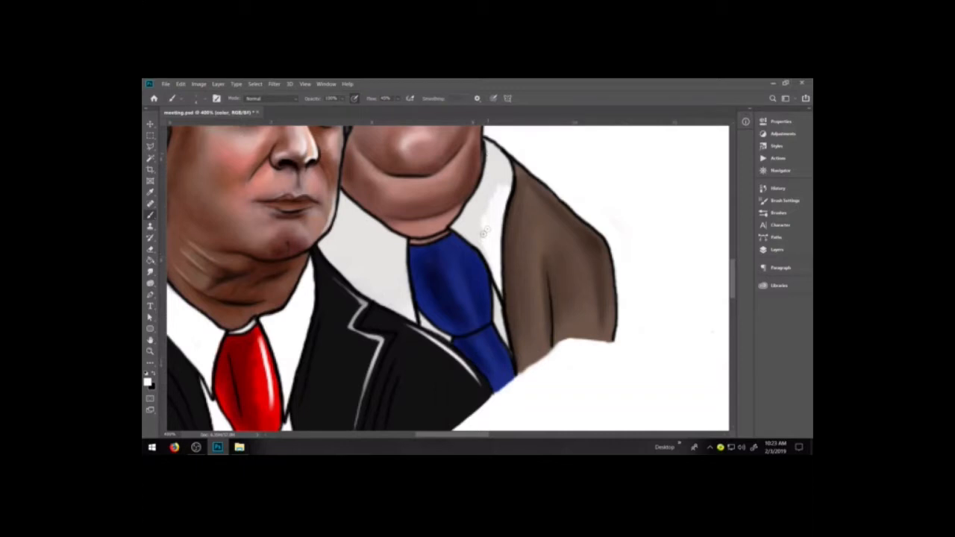
pyautogui.moveTo(475, 231); pyautogui.dragTo(484, 248)
pyautogui.moveTo(459, 227)
pyautogui.mouseDown()
pyautogui.moveTo(469, 228)
pyautogui.moveTo(481, 209)
pyautogui.moveTo(465, 208)
pyautogui.moveTo(491, 180)
pyautogui.moveTo(504, 182)
pyautogui.moveTo(491, 148)
pyautogui.mouseUp()
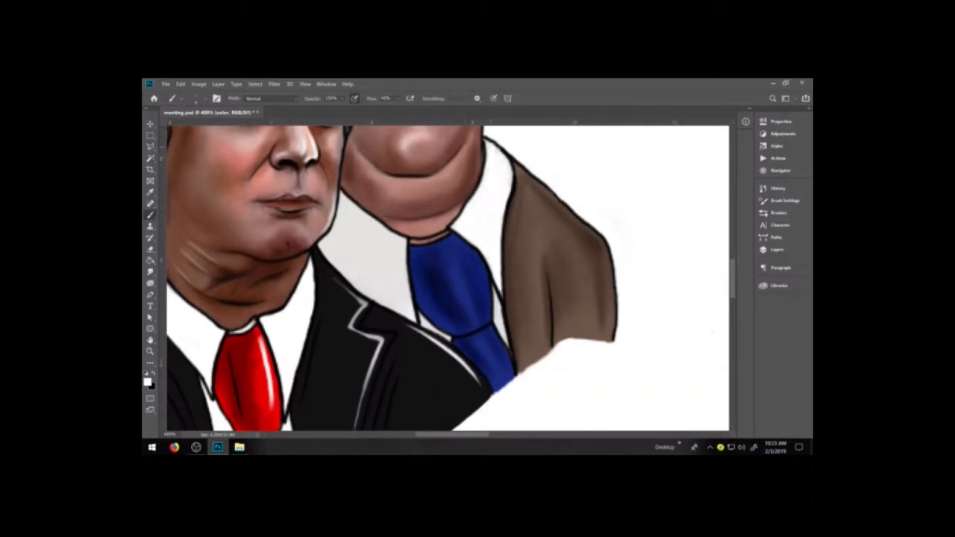
# Whiten the rest of the shirt between the blue tie and the neighbouring figure's black jacket.
pyautogui.moveTo(347, 223)
pyautogui.mouseDown()
pyautogui.moveTo(340, 244)
pyautogui.moveTo(362, 263)
pyautogui.moveTo(380, 257)
pyautogui.moveTo(403, 284)
pyautogui.moveTo(377, 254)
pyautogui.moveTo(387, 231)
pyautogui.moveTo(400, 254)
pyautogui.moveTo(401, 245)
pyautogui.moveTo(343, 237)
pyautogui.moveTo(353, 215)
pyautogui.moveTo(370, 223)
pyautogui.moveTo(344, 205)
pyautogui.moveTo(349, 195)
pyautogui.moveTo(388, 231)
pyautogui.mouseUp()
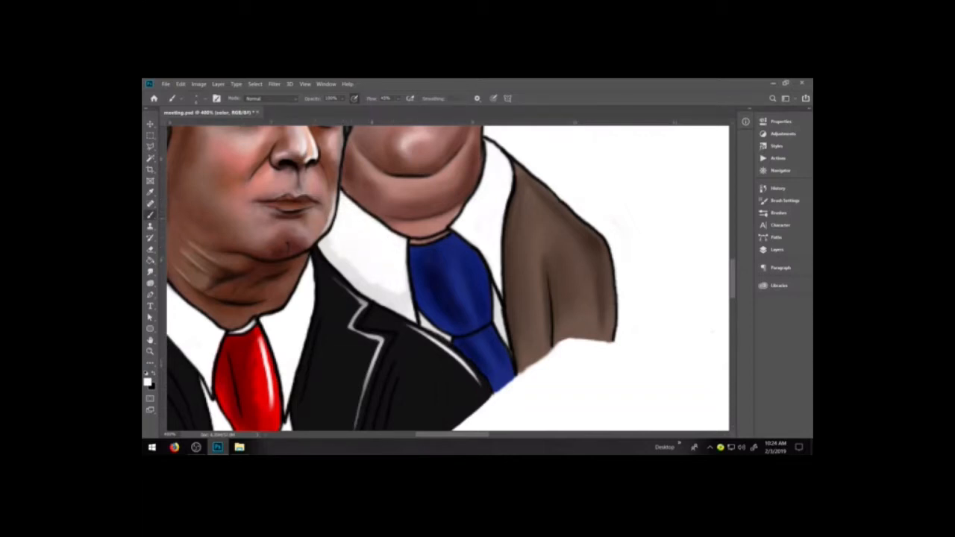
pyautogui.moveTo(366, 288)
pyautogui.mouseDown()
pyautogui.moveTo(350, 267)
pyautogui.moveTo(344, 277)
pyautogui.moveTo(326, 242)
pyautogui.mouseUp()
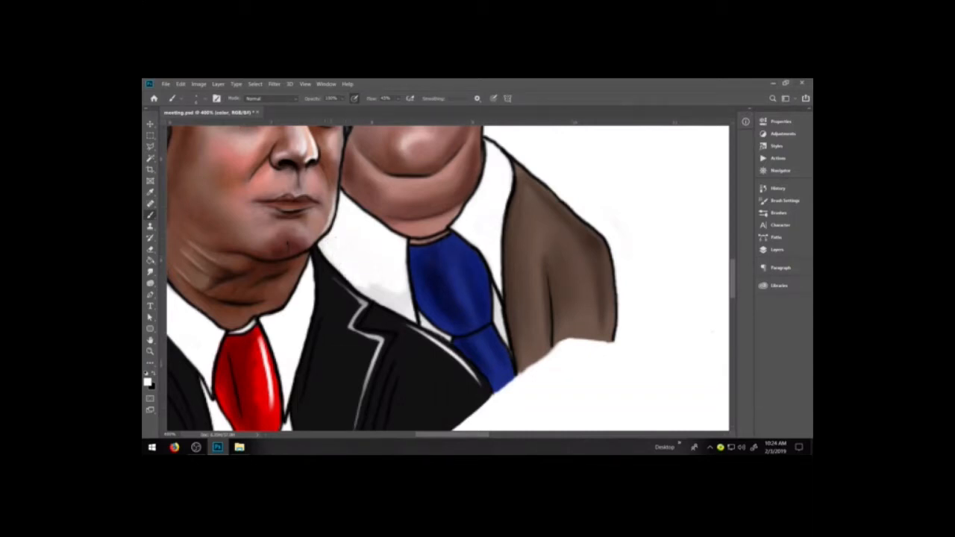
pyautogui.moveTo(381, 292)
pyautogui.mouseDown()
pyautogui.moveTo(370, 292)
pyautogui.moveTo(395, 302)
pyautogui.moveTo(394, 283)
pyautogui.moveTo(403, 295)
pyautogui.mouseUp()
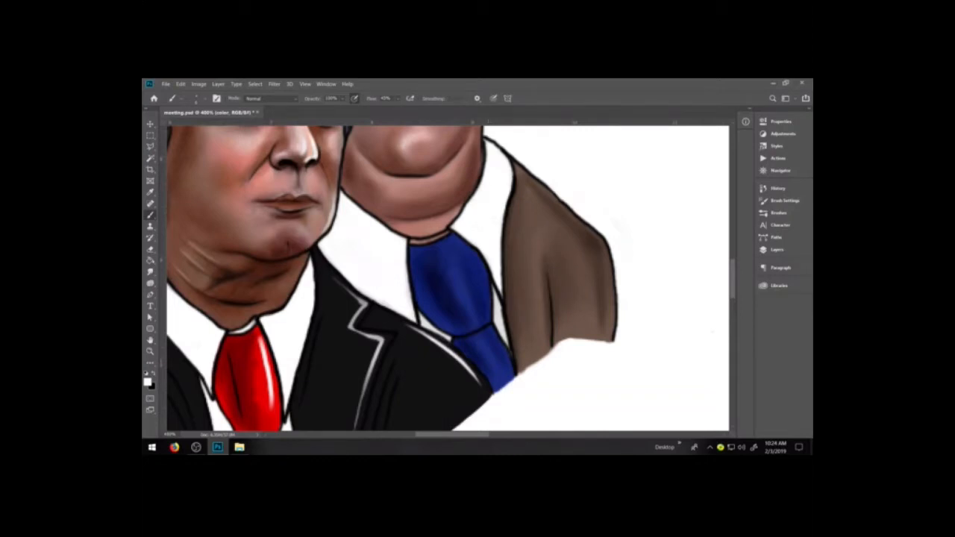
pyautogui.click(147, 382)
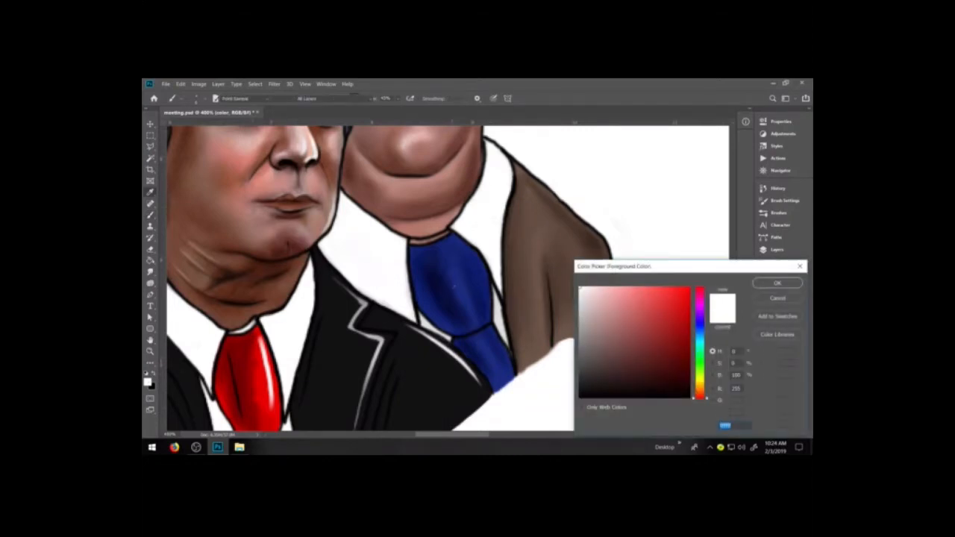
pyautogui.click(777, 298)
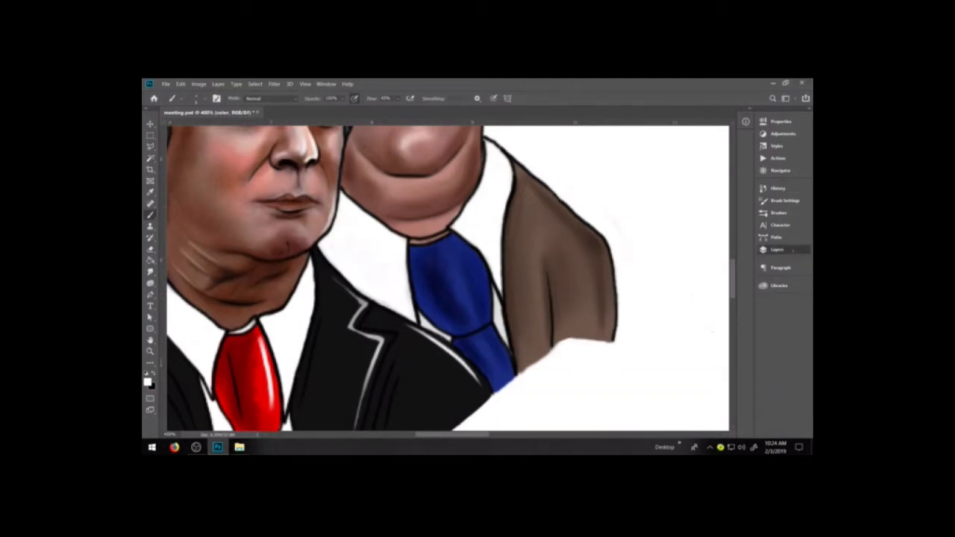
# Select the rob group's highlight layer and load the thin cartoon line brush preset.
pyautogui.click(776, 249)
pyautogui.click(672, 306)
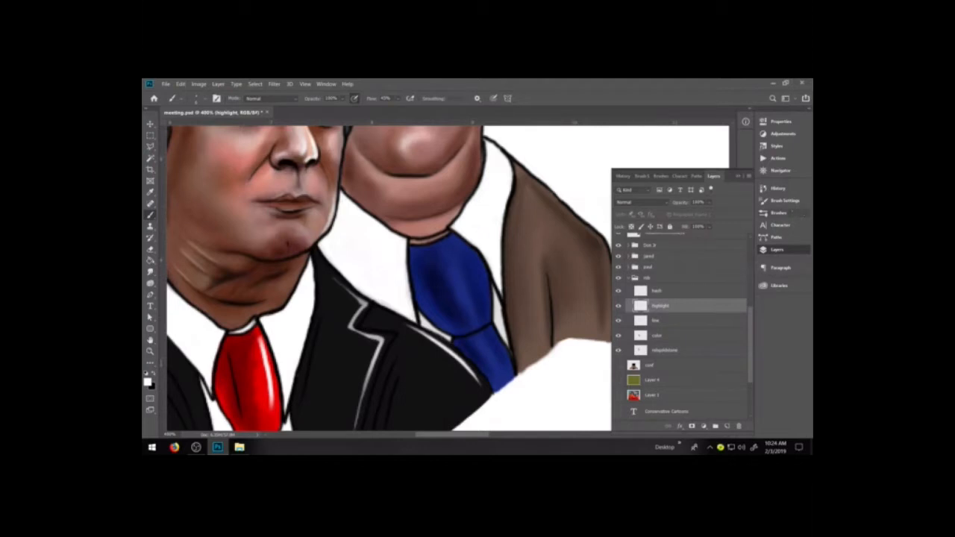
pyautogui.click(779, 212)
pyautogui.press('x')
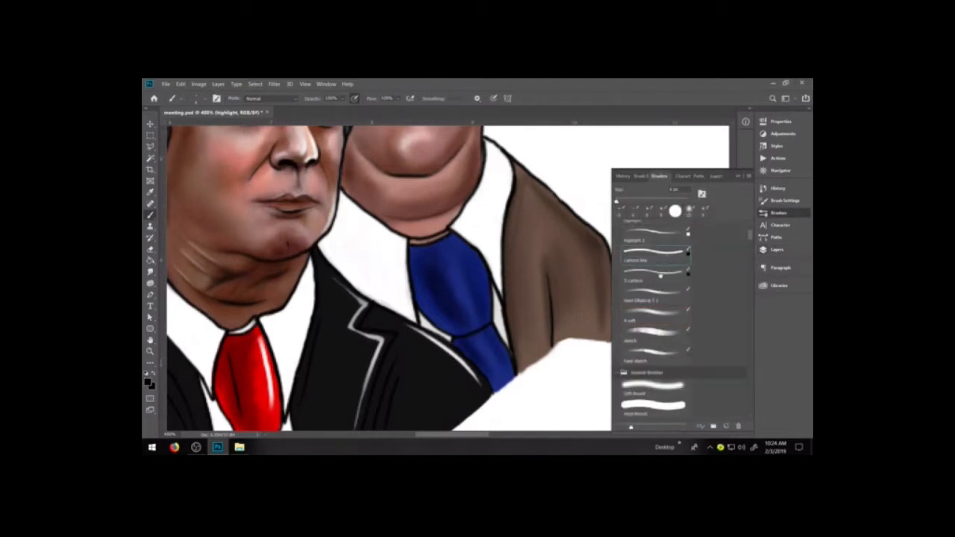
pyautogui.click(776, 249)
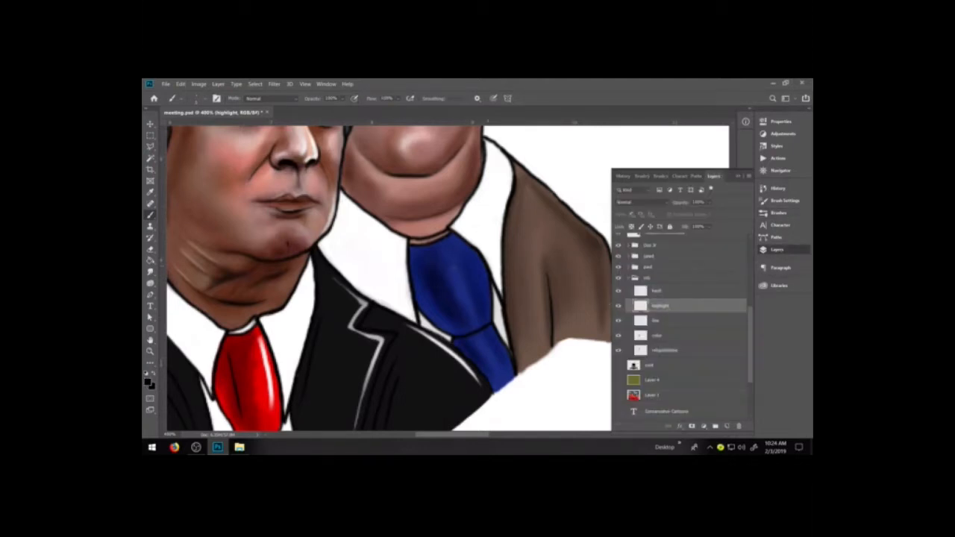
# Paint thin white highlight streaks down the blue tie's knot and its lower part, and collapse the layer list.
pyautogui.moveTo(449, 258); pyautogui.dragTo(469, 309)
pyautogui.hotkey('ctrl', 'z')
pyautogui.press('x')
pyautogui.moveTo(448, 261); pyautogui.dragTo(504, 378)
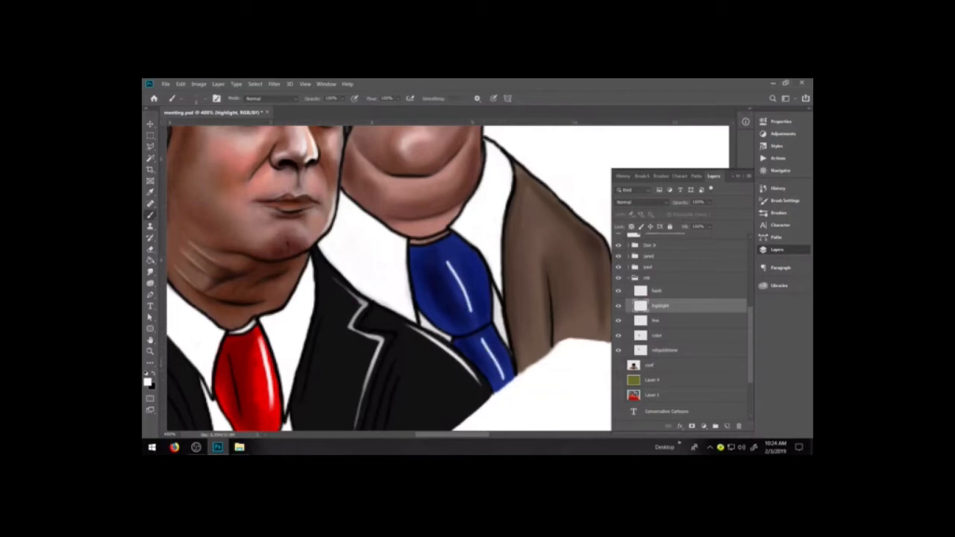
pyautogui.click(738, 176)
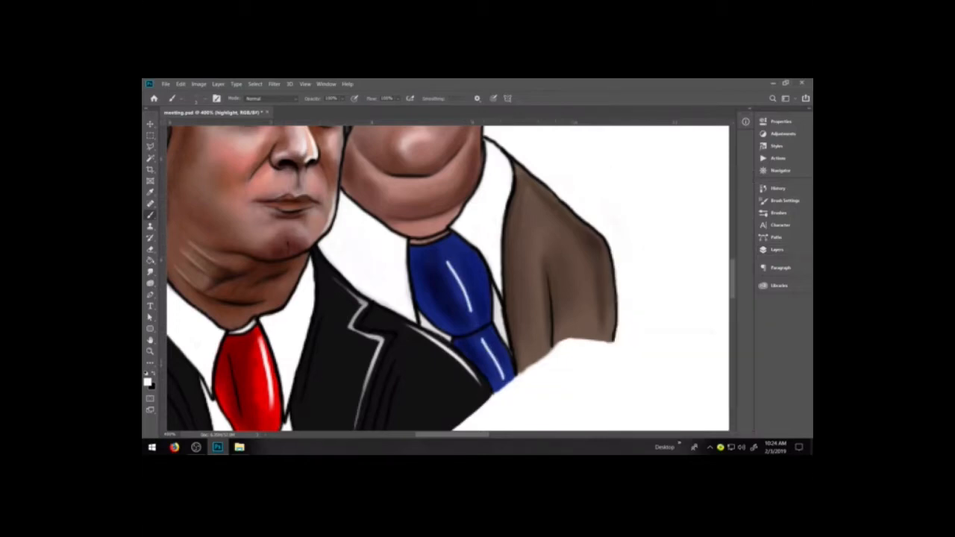
pyautogui.moveTo(532, 191); pyautogui.dragTo(586, 242)
pyautogui.hotkey('ctrl', 'z')
pyautogui.moveTo(539, 261); pyautogui.dragTo(544, 322)
pyautogui.hotkey('ctrl', 'z')
pyautogui.moveTo(545, 220); pyautogui.dragTo(579, 291)
pyautogui.hotkey('ctrl', 'z')
pyautogui.moveTo(582, 222); pyautogui.dragTo(611, 269)
pyautogui.hotkey('ctrl', 'z')
pyautogui.moveTo(569, 213); pyautogui.dragTo(614, 276)
pyautogui.hotkey('ctrl', 'z')
# Paint a white highlight along the brown jacket's outer shoulder and thin it with the Eraser.
pyautogui.moveTo(531, 176)
pyautogui.mouseDown()
pyautogui.moveTo(589, 232)
pyautogui.moveTo(606, 274)
pyautogui.mouseUp()
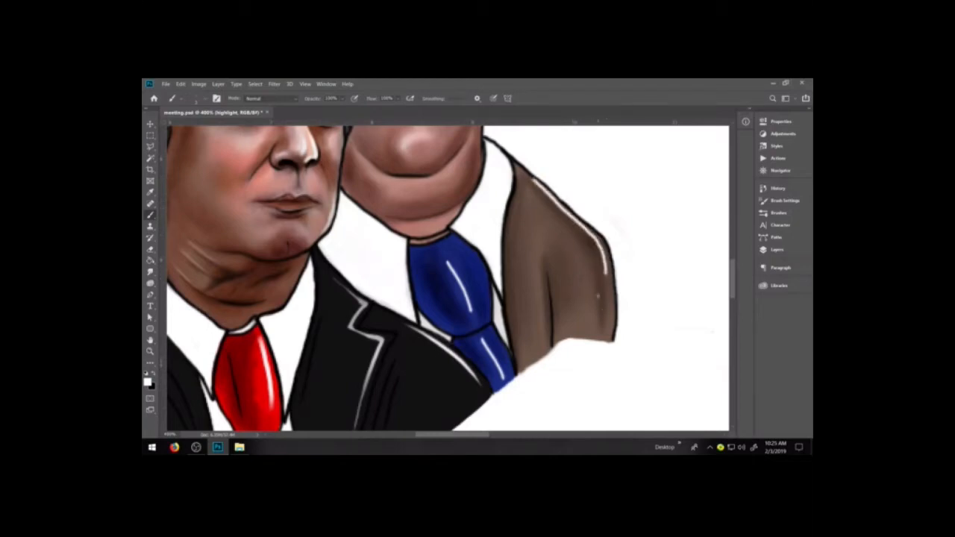
pyautogui.press('e')
pyautogui.moveTo(529, 176); pyautogui.dragTo(605, 280)
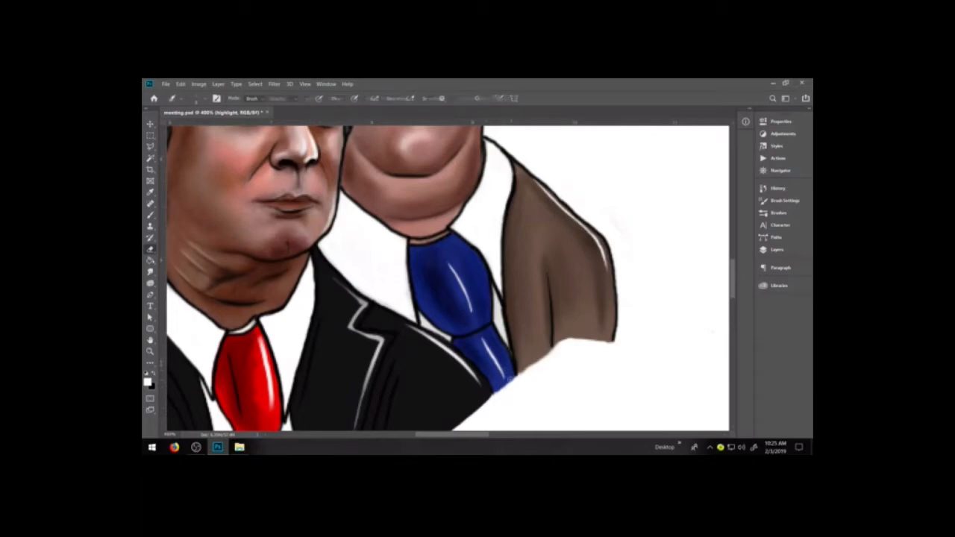
# Add a vertical white highlight beside the brown jacket's sleeve fold and taper it with the Eraser.
pyautogui.press('b')
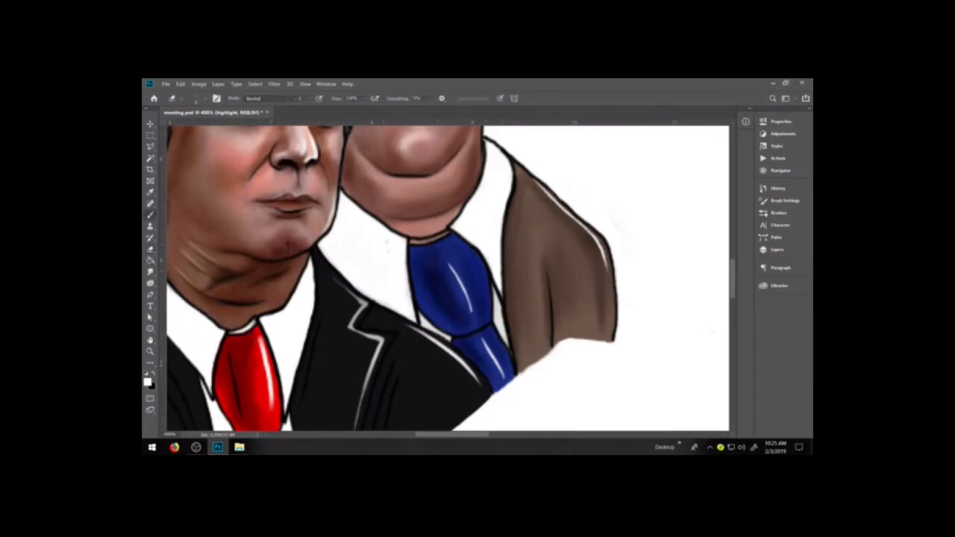
pyautogui.moveTo(542, 321); pyautogui.dragTo(543, 258)
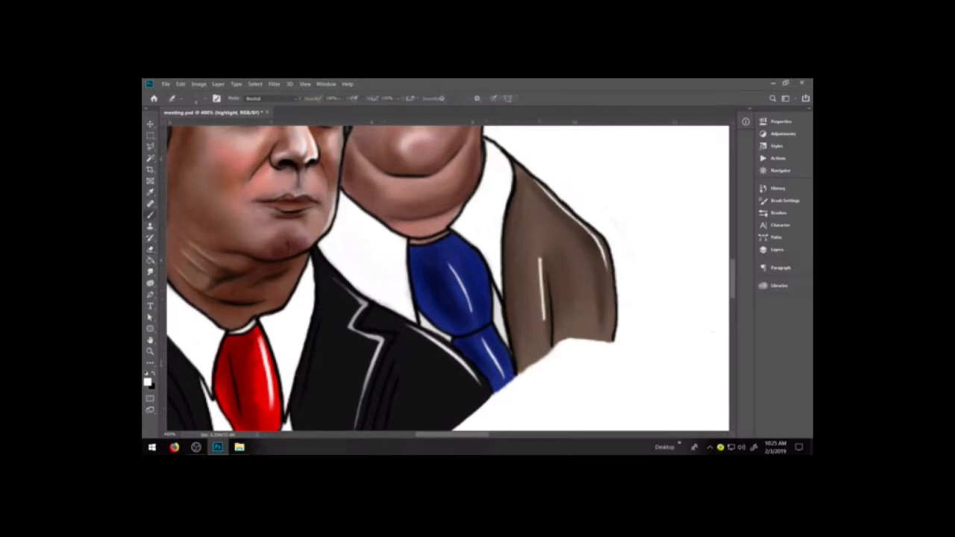
pyautogui.press('e')
pyautogui.moveTo(539, 279); pyautogui.dragTo(537, 257)
pyautogui.moveTo(536, 282); pyautogui.dragTo(537, 258)
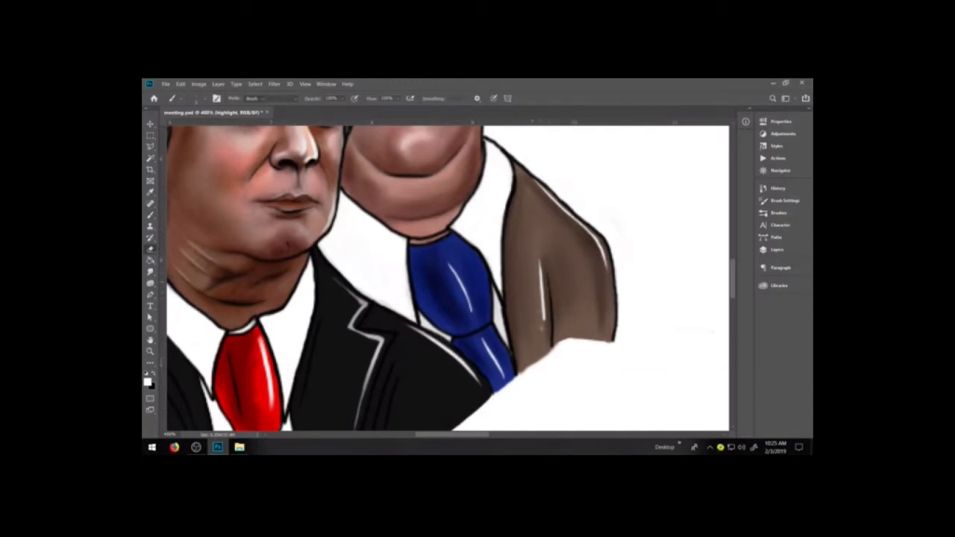
pyautogui.moveTo(537, 324); pyautogui.dragTo(535, 279)
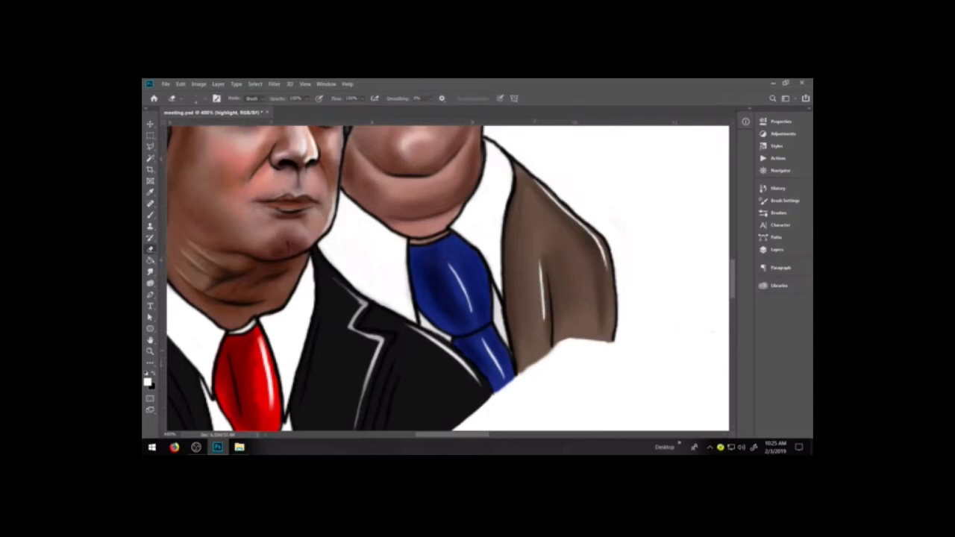
# Touch up the neck edge above the shirt collar with a sampled skin tone, and restore the default colours.
pyautogui.press('i')
pyautogui.click(452, 214)
pyautogui.press('b')
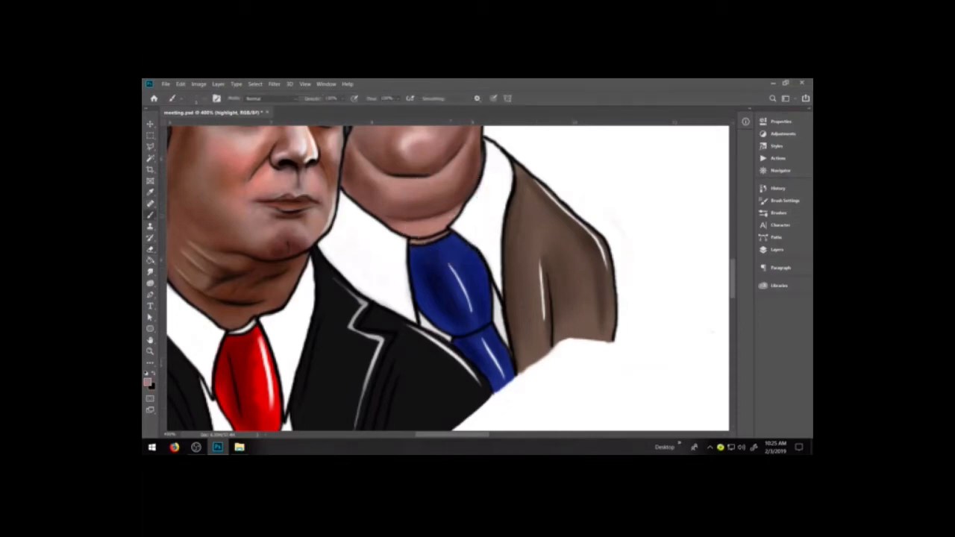
pyautogui.moveTo(460, 206); pyautogui.dragTo(466, 197)
pyautogui.press('d')
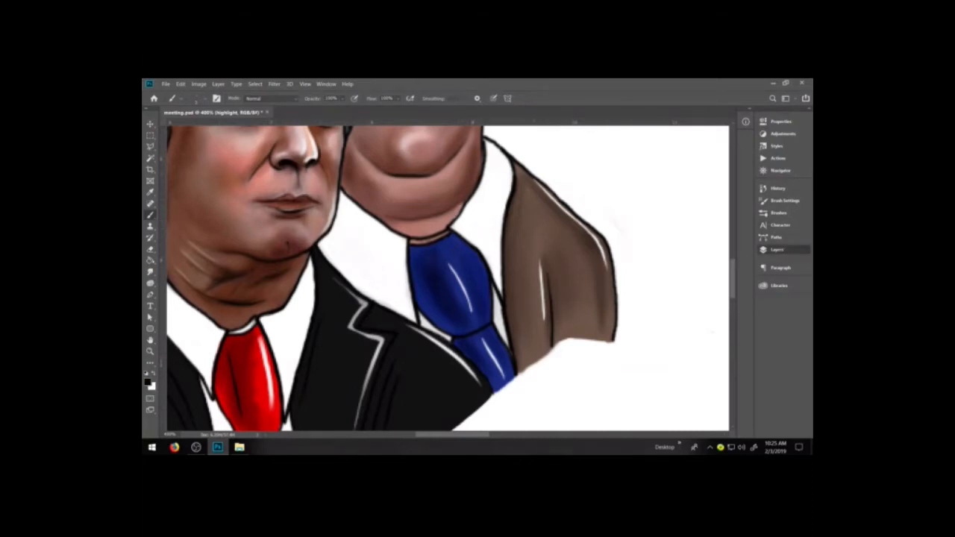
# On the rob group's color layer, lower the brush opacity and darken the neck edge and the strip above the tie knot with black.
pyautogui.click(777, 249)
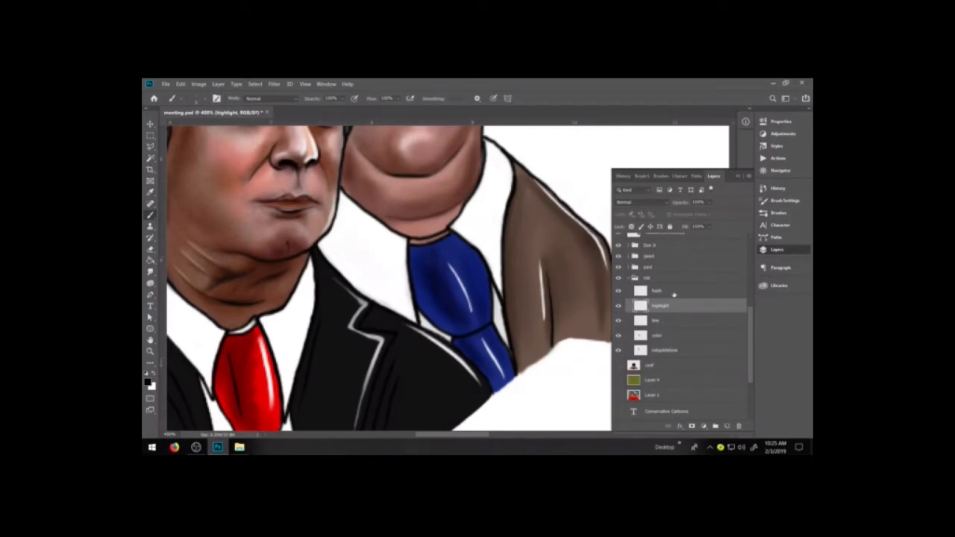
pyautogui.click(660, 335)
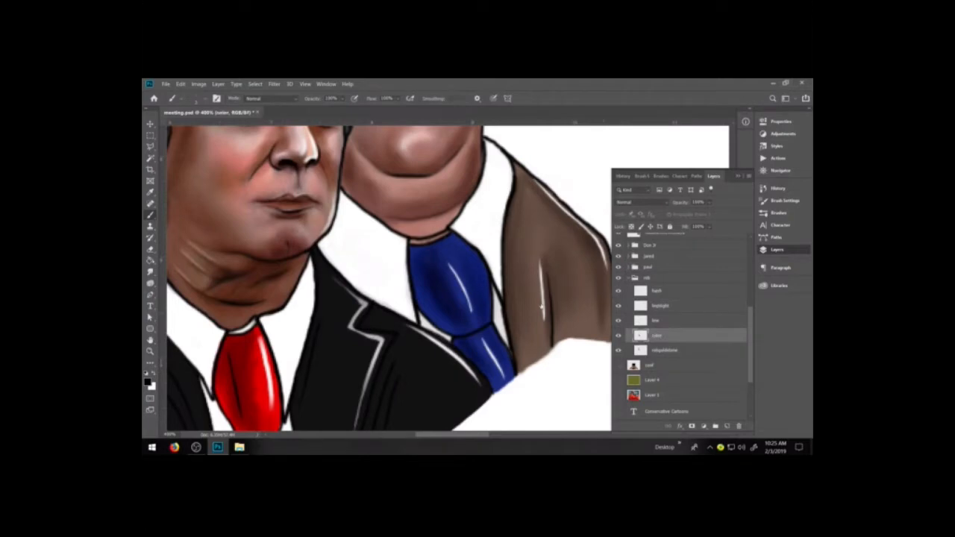
pyautogui.keyDown('alt'); pyautogui.click(451, 221); pyautogui.keyUp('alt')
pyautogui.click(343, 98)
pyautogui.click(464, 209)
pyautogui.moveTo(430, 240); pyautogui.dragTo(444, 234)
pyautogui.keyDown('alt'); pyautogui.click(441, 235); pyautogui.keyUp('alt')
# Draw short diagonal black hatch lines on the brown jacket's shoulder on the hash layer, and taper them with the Eraser.
pyautogui.click(665, 321)
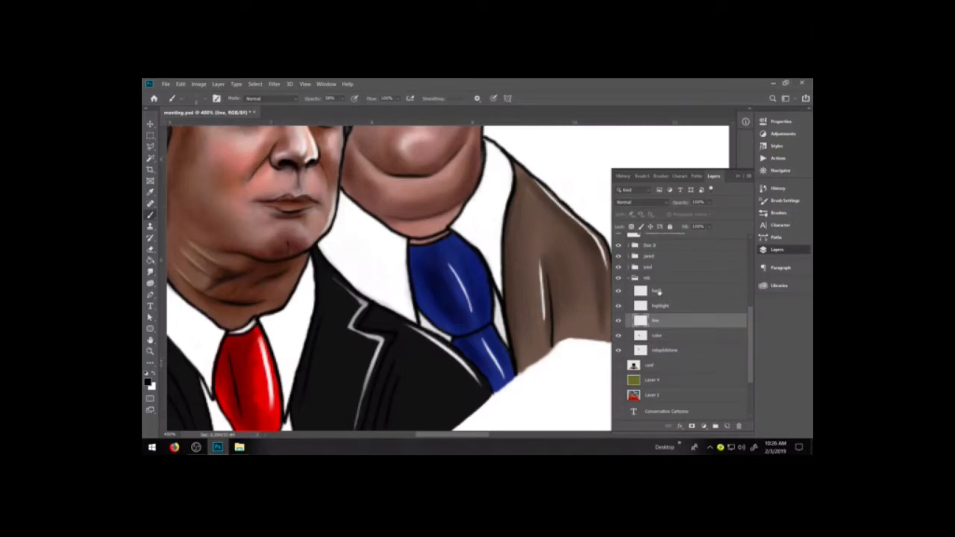
pyautogui.click(657, 291)
pyautogui.moveTo(586, 323); pyautogui.dragTo(529, 334)
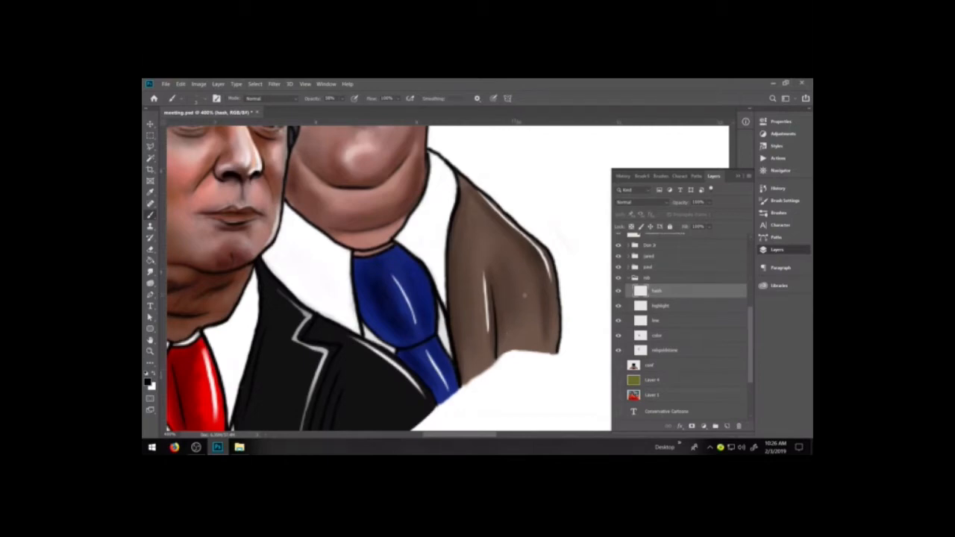
pyautogui.moveTo(508, 283); pyautogui.dragTo(509, 336)
pyautogui.hotkey('ctrl', 'z')
pyautogui.moveTo(476, 211); pyautogui.dragTo(520, 255)
pyautogui.moveTo(473, 216); pyautogui.dragTo(509, 255)
pyautogui.press('e')
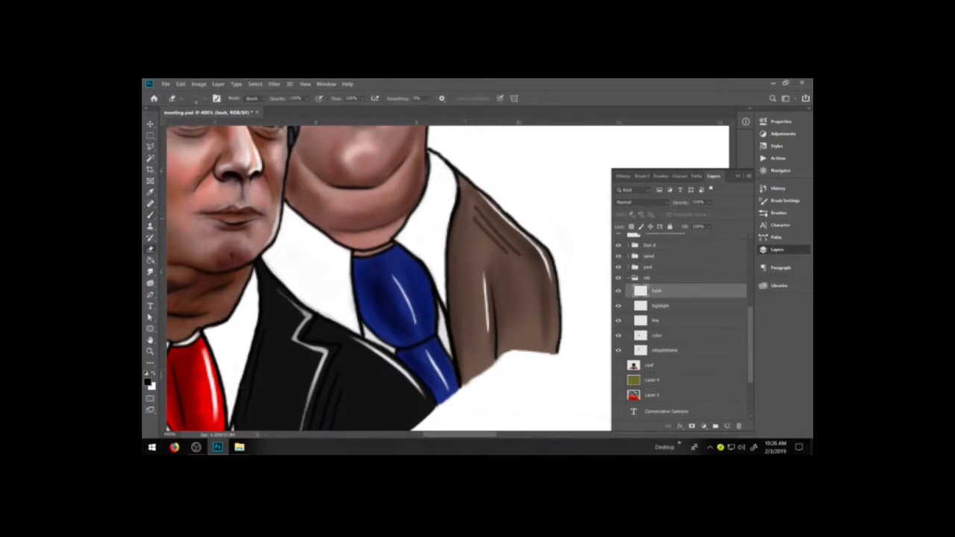
pyautogui.moveTo(474, 215)
pyautogui.mouseDown()
pyautogui.moveTo(511, 261)
pyautogui.moveTo(503, 251)
pyautogui.mouseUp()
# Add dark vertical hatch lines to the brown jacket's outer sleeve, undoing stray strokes.
pyautogui.press('b')
pyautogui.moveTo(536, 282); pyautogui.dragTo(541, 343)
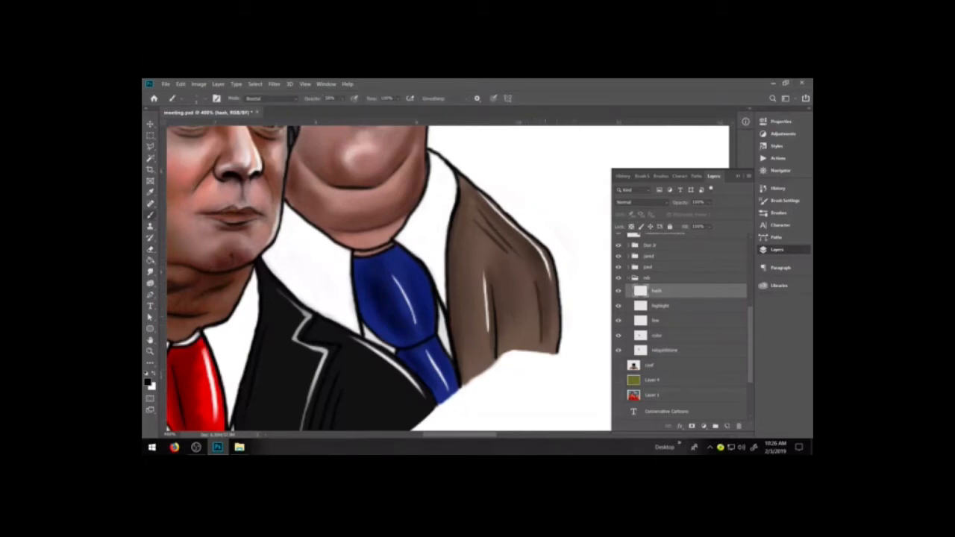
pyautogui.press('e')
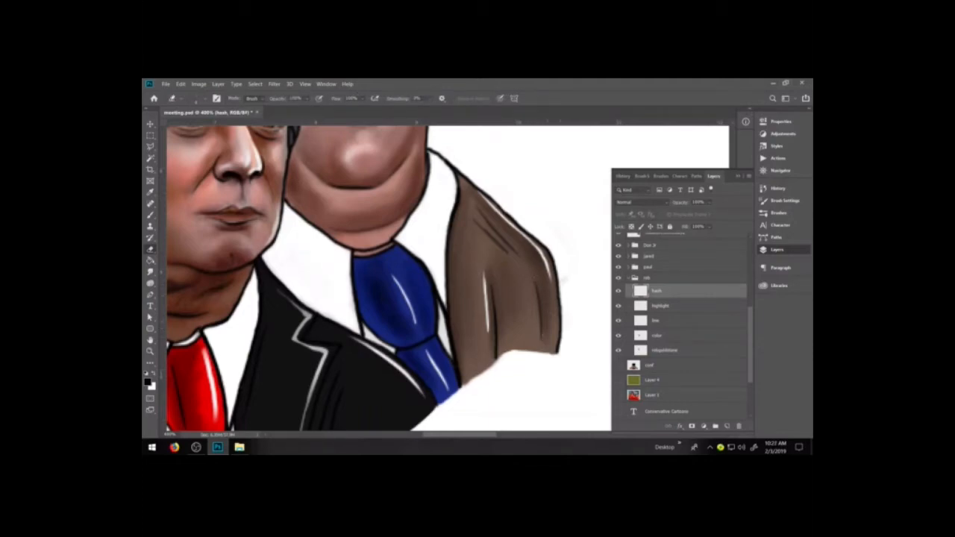
pyautogui.press('b')
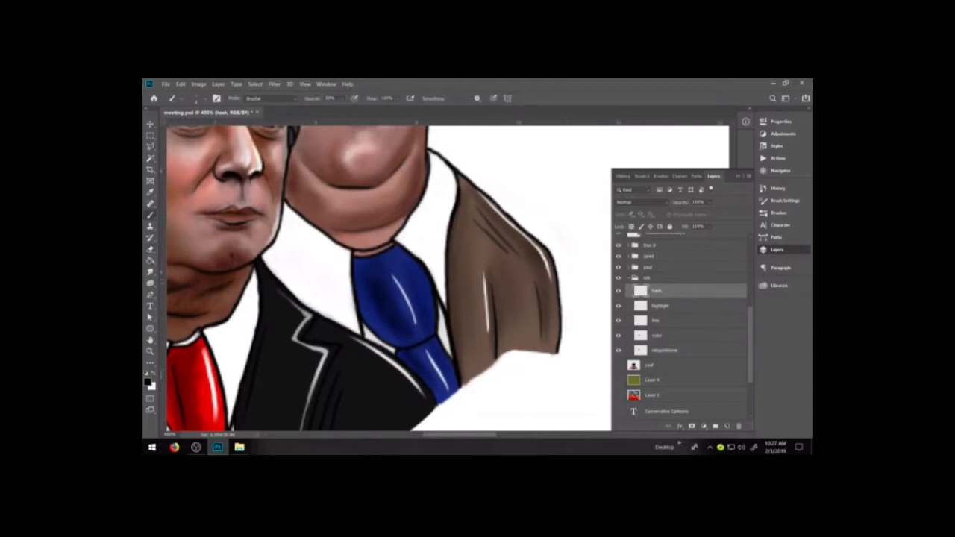
pyautogui.moveTo(548, 279); pyautogui.dragTo(539, 321)
pyautogui.press('e')
pyautogui.hotkey('ctrl', 'z')
pyautogui.hotkey('ctrl', 'z')
pyautogui.press('b')
pyautogui.moveTo(543, 280); pyautogui.dragTo(551, 317)
pyautogui.hotkey('ctrl', 'z')
pyautogui.press('e')
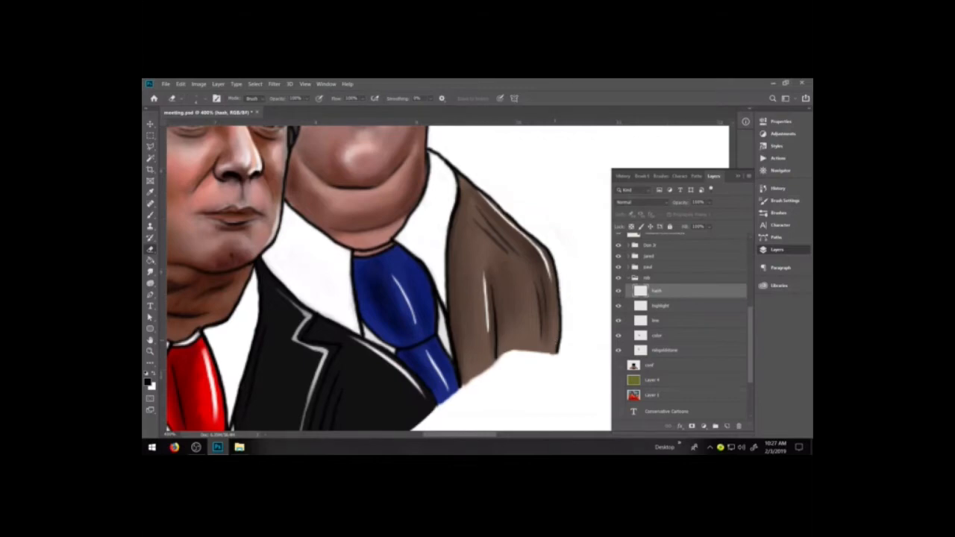
# Select the rob group's line layer, try a dark stroke down the brown jacket, and undo it.
pyautogui.hotkey('ctrl', '-')
pyautogui.hotkey('ctrl', '-')
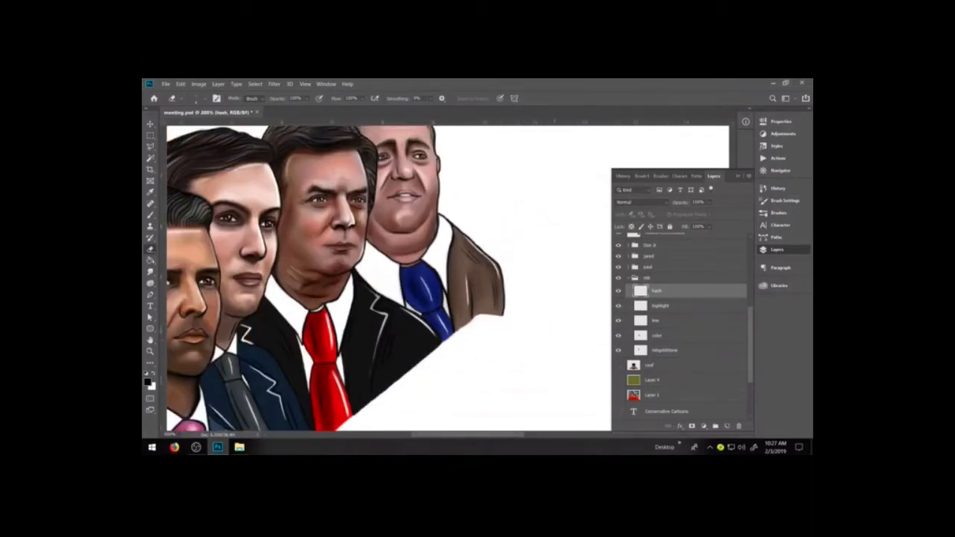
pyautogui.hotkey('ctrl', '-')
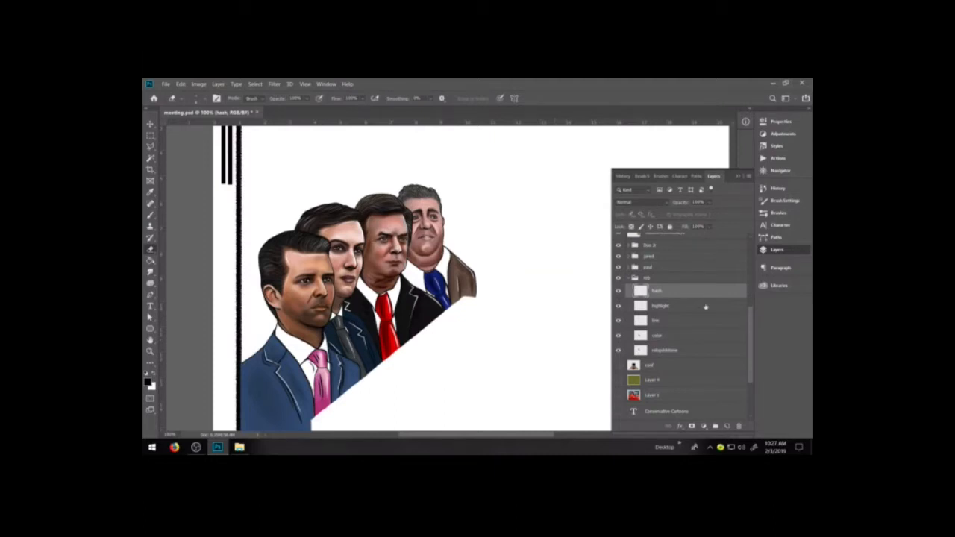
pyautogui.click(661, 321)
pyautogui.click(150, 351)
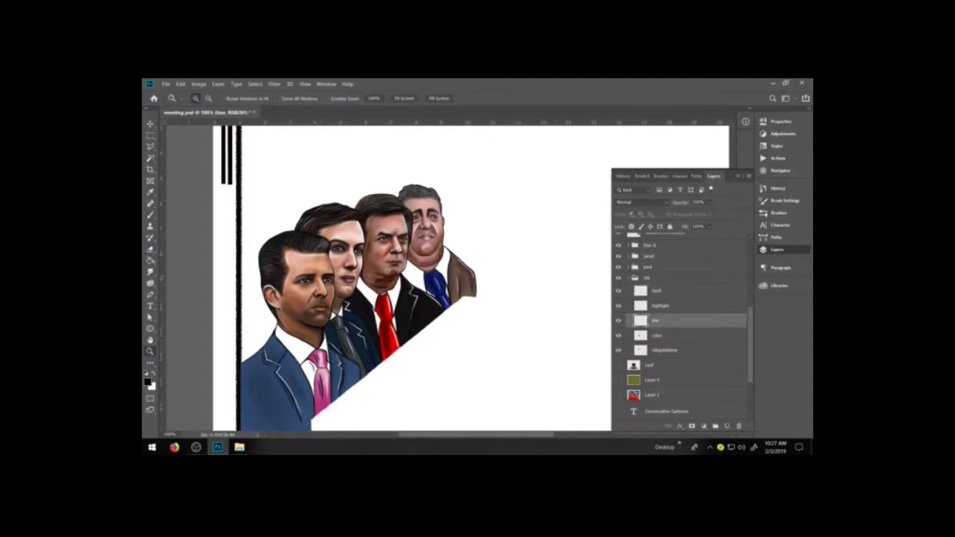
pyautogui.click(470, 333)
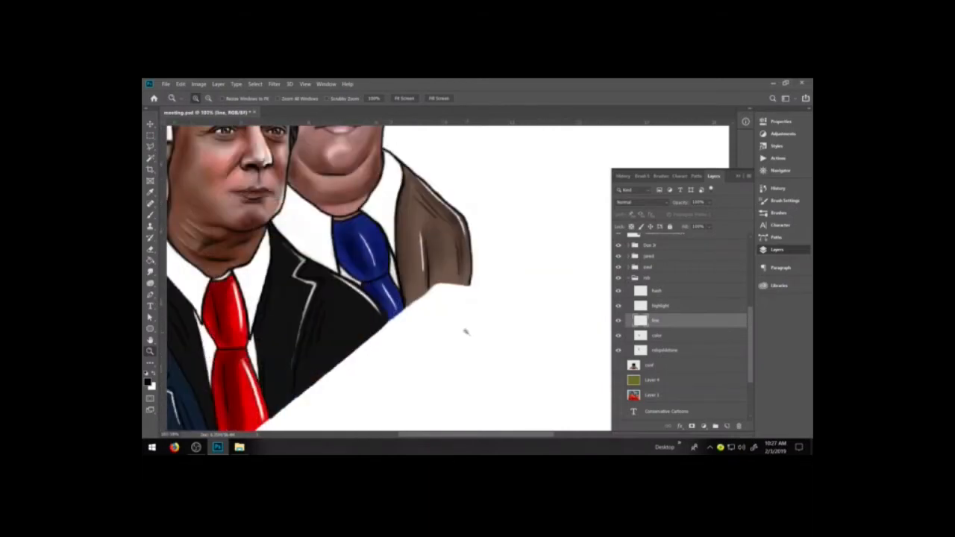
pyautogui.press('b')
pyautogui.press('b')
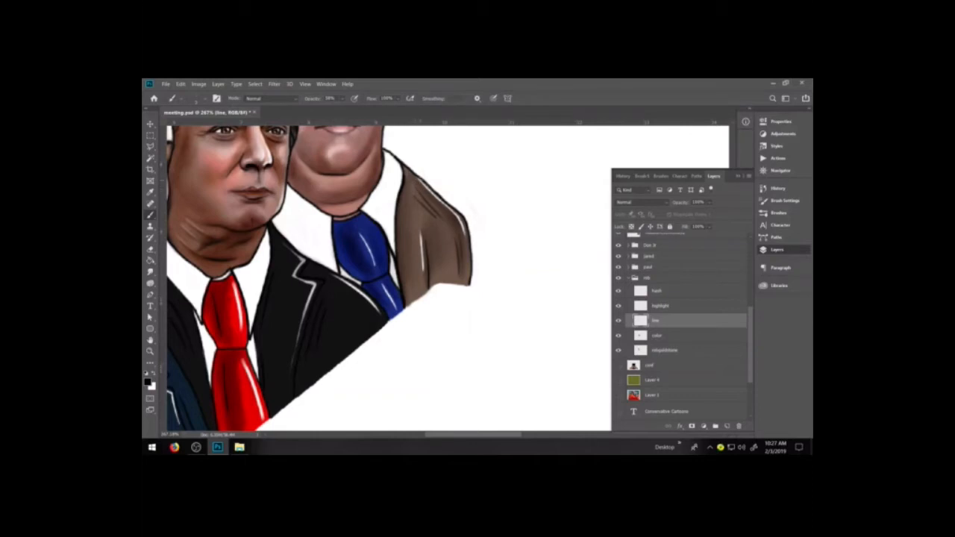
pyautogui.moveTo(415, 175)
pyautogui.mouseDown()
pyautogui.moveTo(428, 199)
pyautogui.moveTo(426, 249)
pyautogui.mouseUp()
pyautogui.hotkey('ctrl', 'z')
pyautogui.hotkey('ctrl', 'z')
# Raise the brush opacity to 100% and erase the diagonal hatch lines from the brown jacket's shoulder on the hash layer.
pyautogui.click(343, 99)
pyautogui.moveTo(348, 109); pyautogui.dragTo(366, 109)
pyautogui.hotkey('ctrl', '+')
pyautogui.hotkey('ctrl', '+')
pyautogui.press('space')
pyautogui.moveTo(454, 296); pyautogui.dragTo(454, 419)
pyautogui.press('e')
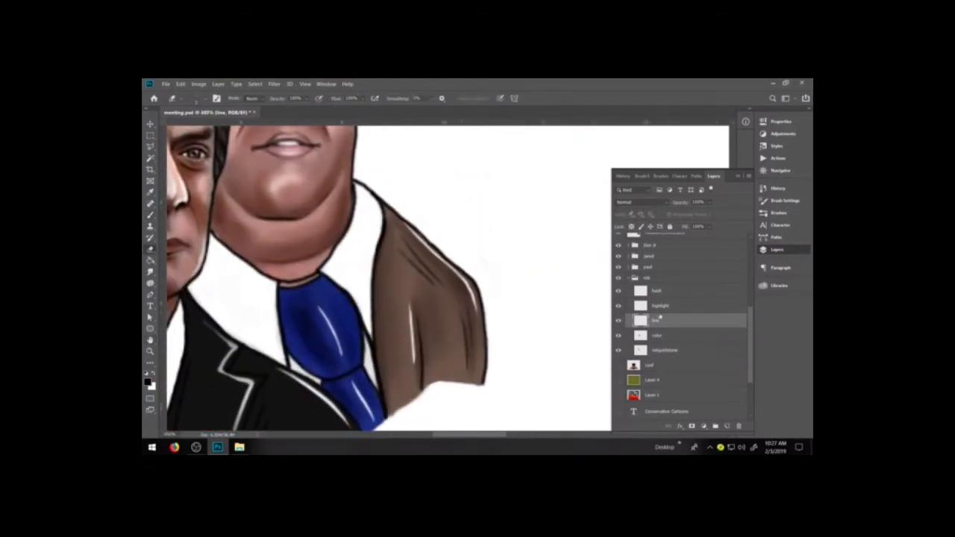
pyautogui.click(664, 292)
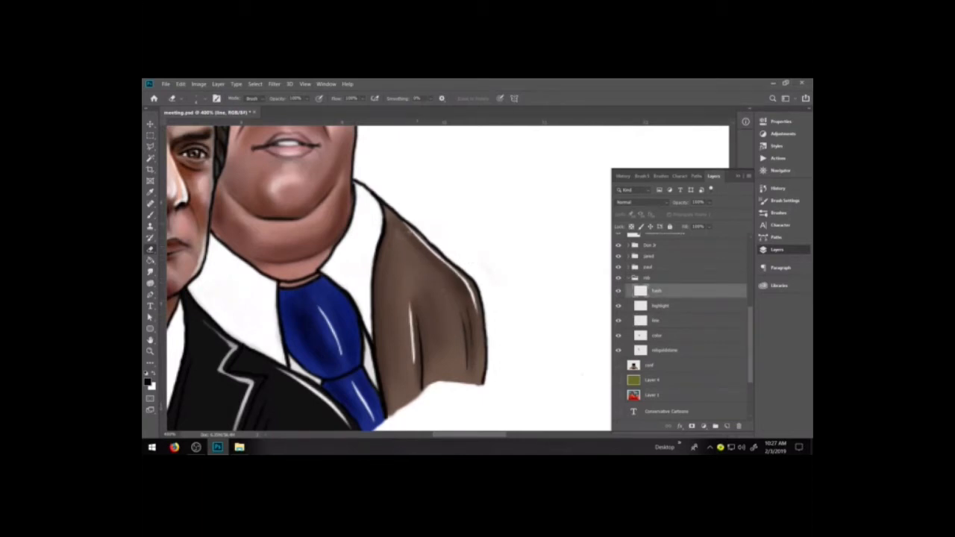
# On the highlight layer, erase the upper end of the white highlight along the brown jacket's shoulder.
pyautogui.click(651, 304)
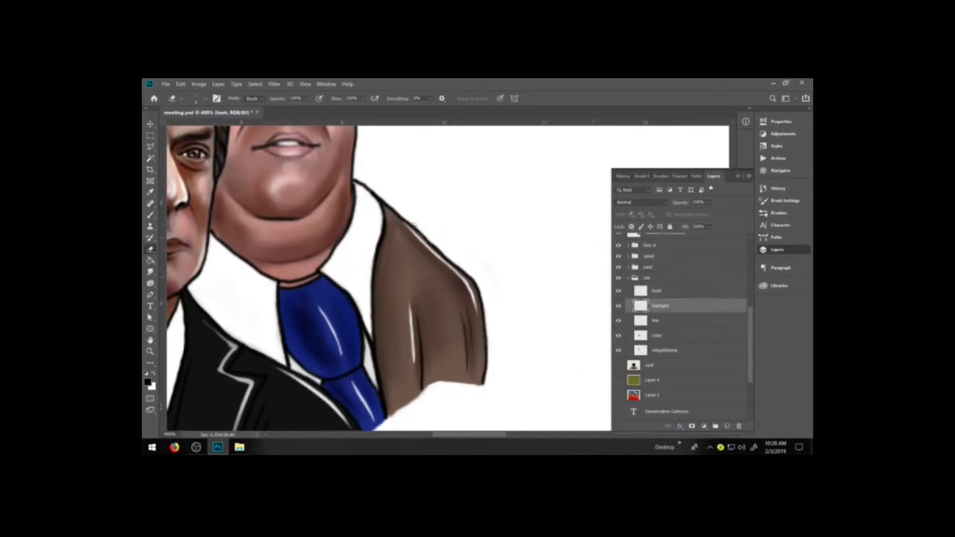
pyautogui.moveTo(407, 223); pyautogui.dragTo(428, 250)
pyautogui.click(666, 306)
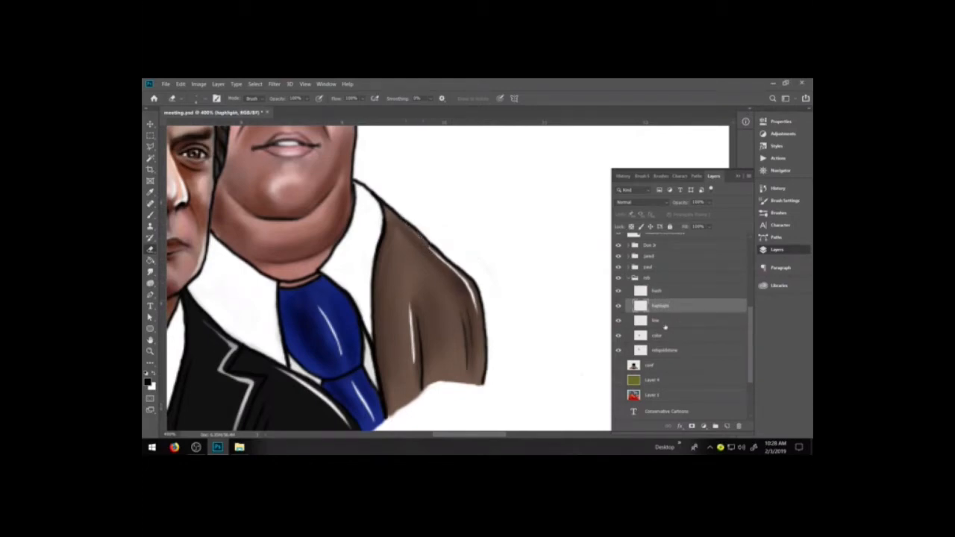
# On the rob group's line layer, draw the brown jacket's lapel notch and long lapel edge in black.
pyautogui.click(665, 320)
pyautogui.press('b')
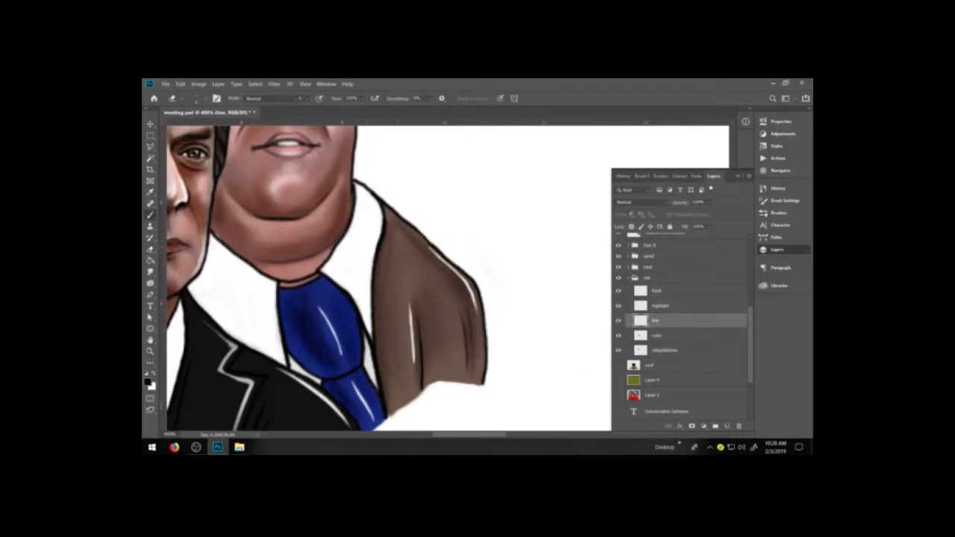
pyautogui.moveTo(424, 231)
pyautogui.mouseDown()
pyautogui.moveTo(403, 245)
pyautogui.moveTo(427, 282)
pyautogui.moveTo(418, 367)
pyautogui.mouseUp()
pyautogui.press('e')
pyautogui.press('b')
pyautogui.moveTo(421, 312); pyautogui.dragTo(420, 348)
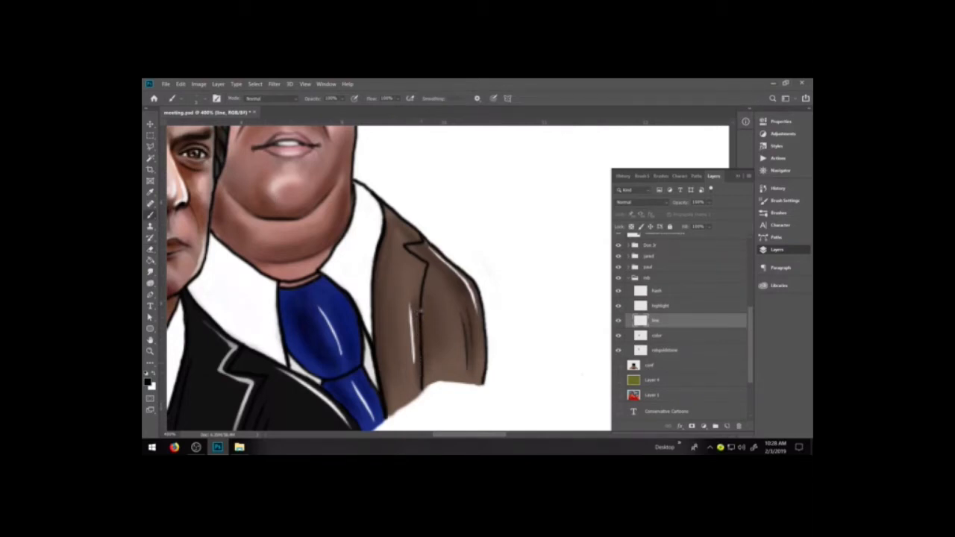
# Erase the vertical highlight beside the brown jacket's lapel edge on the highlight layer.
pyautogui.click(661, 306)
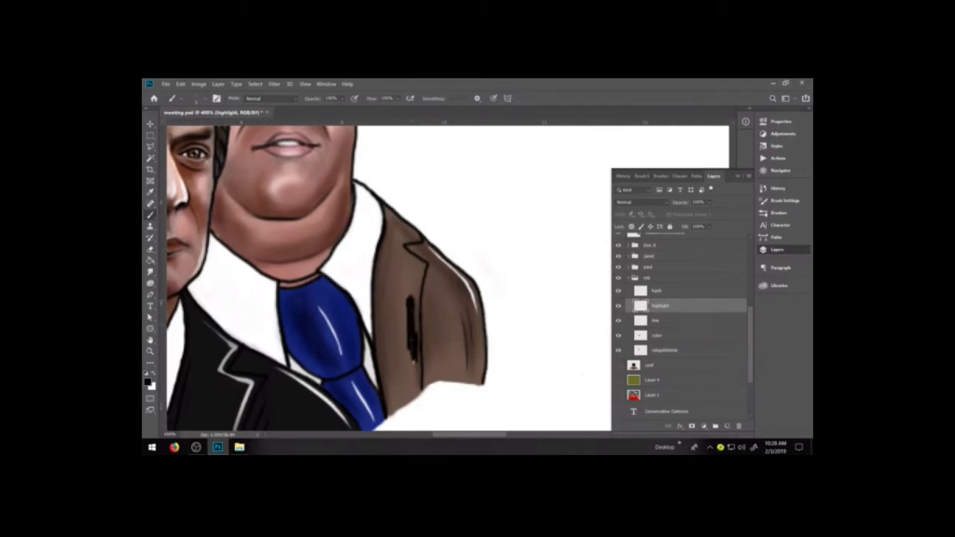
pyautogui.press('e')
pyautogui.moveTo(411, 312); pyautogui.dragTo(412, 363)
pyautogui.press('b')
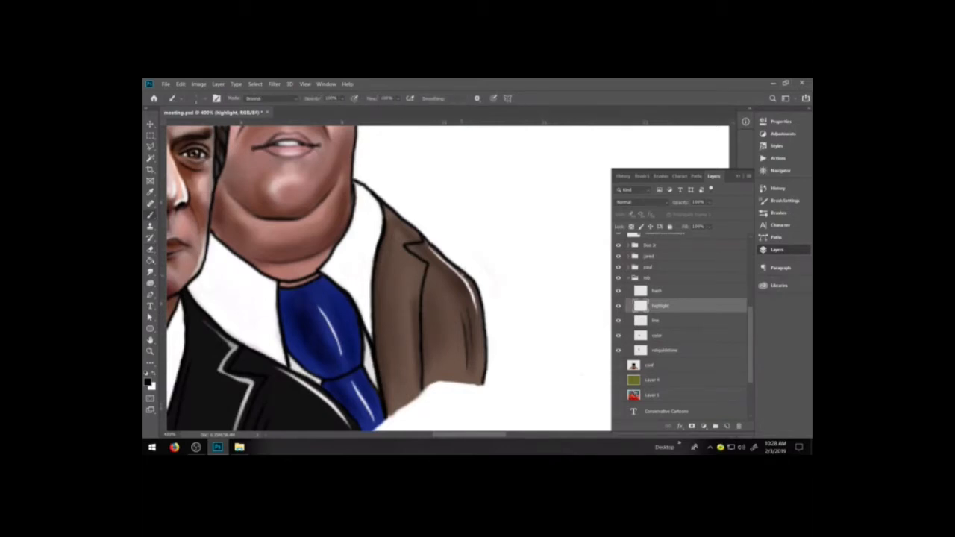
# Paint a white highlight along the inner side of the brown jacket's lapel edge, undoing and redrawing stray strokes.
pyautogui.press('x')
pyautogui.moveTo(401, 247)
pyautogui.mouseDown()
pyautogui.moveTo(427, 267)
pyautogui.moveTo(423, 371)
pyautogui.mouseUp()
pyautogui.hotkey('ctrl', 'z')
pyautogui.hotkey('ctrl', 'z')
pyautogui.hotkey('ctrl', 'z')
pyautogui.moveTo(426, 267); pyautogui.dragTo(418, 382)
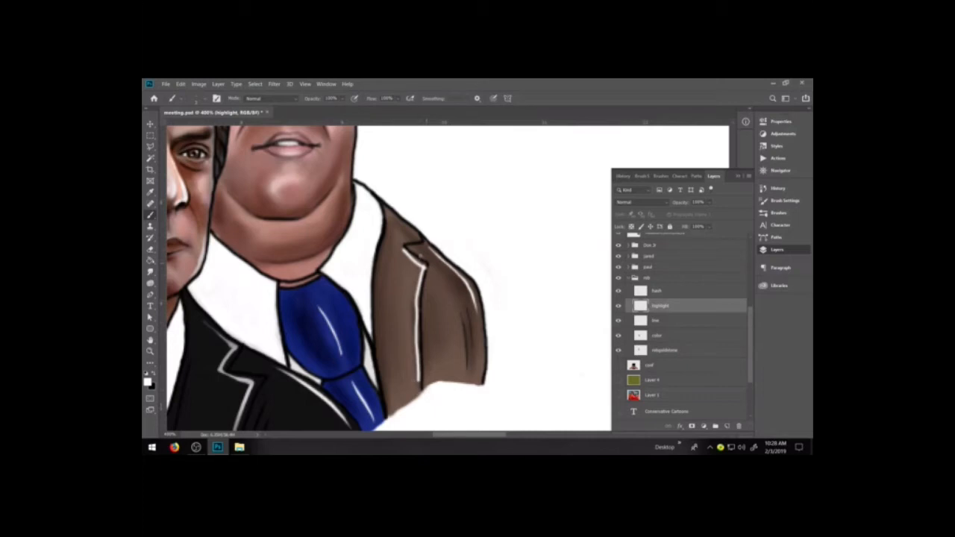
pyautogui.hotkey('ctrl', 'z')
pyautogui.moveTo(424, 268); pyautogui.dragTo(419, 357)
pyautogui.hotkey('ctrl', 'z')
pyautogui.moveTo(421, 287); pyautogui.dragTo(417, 363)
# Thin and taper the white lapel-edge highlight with the Eraser, repainting its lower part where needed.
pyautogui.press('e')
pyautogui.moveTo(422, 286); pyautogui.dragTo(424, 367)
pyautogui.moveTo(424, 310)
pyautogui.mouseDown()
pyautogui.moveTo(422, 376)
pyautogui.moveTo(422, 364)
pyautogui.mouseUp()
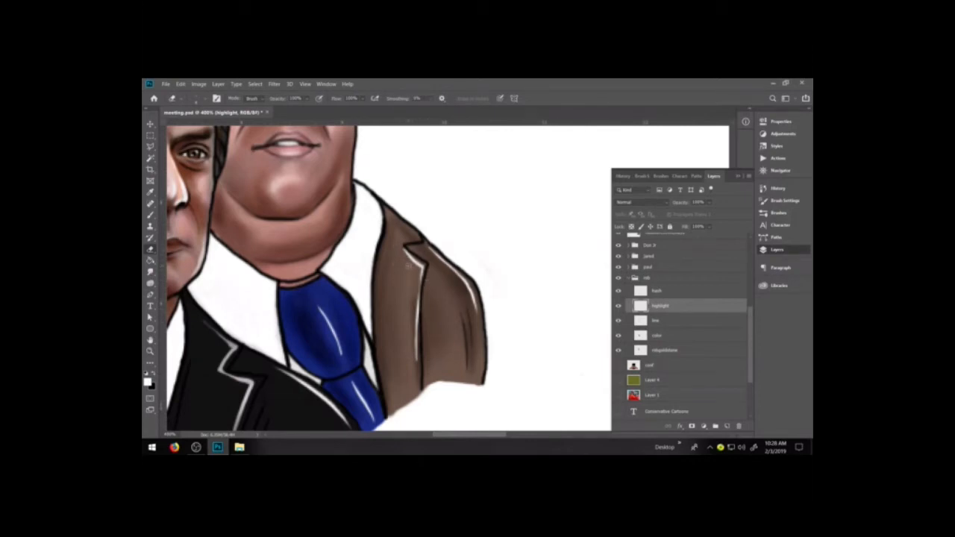
pyautogui.press('b')
pyautogui.moveTo(415, 311)
pyautogui.mouseDown()
pyautogui.moveTo(422, 270)
pyautogui.moveTo(416, 372)
pyautogui.mouseUp()
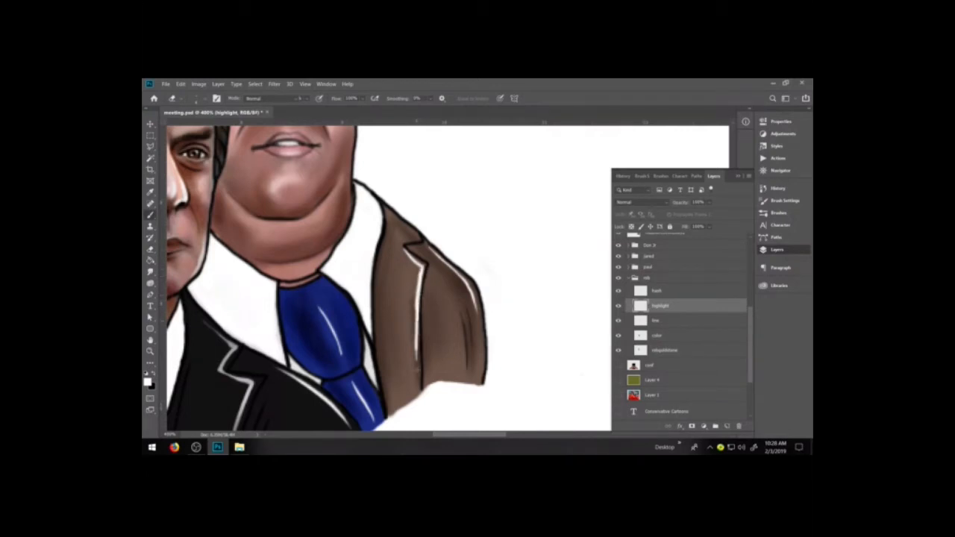
pyautogui.press('e')
pyautogui.moveTo(424, 283); pyautogui.dragTo(420, 345)
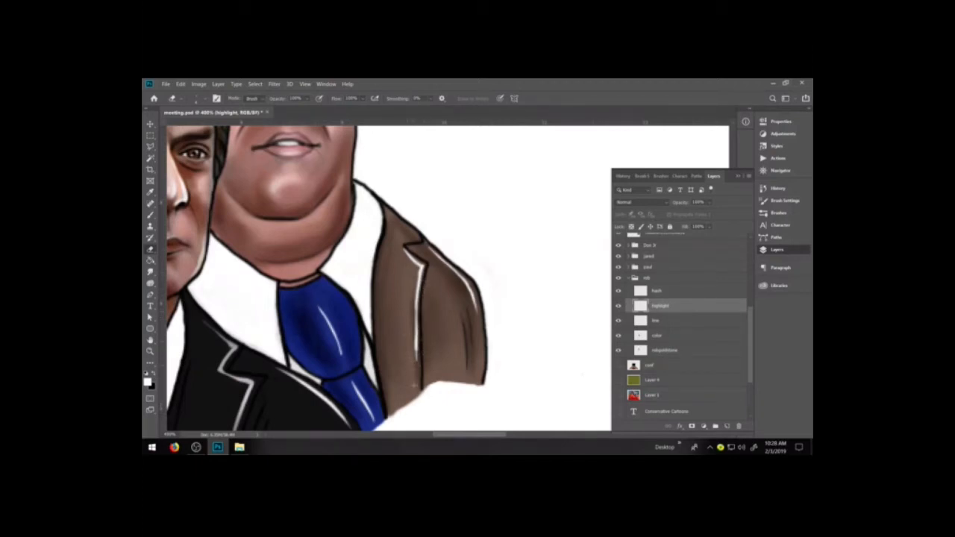
pyautogui.moveTo(417, 285); pyautogui.dragTo(414, 319)
# Add a short white highlight above the brown jacket's lapel notch and clean up its edges with the Eraser.
pyautogui.press('b')
pyautogui.moveTo(400, 243)
pyautogui.mouseDown()
pyautogui.moveTo(423, 235)
pyautogui.moveTo(402, 239)
pyautogui.mouseUp()
pyautogui.press('e')
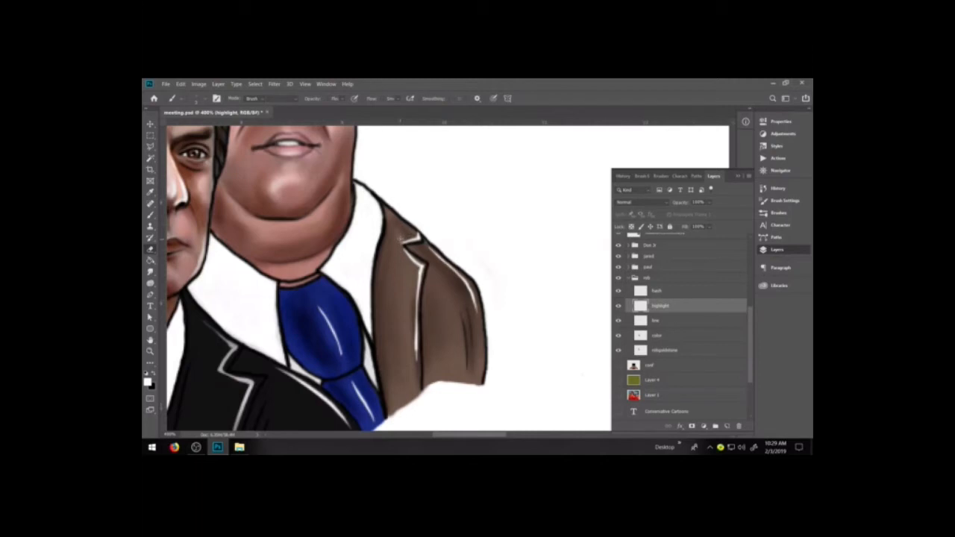
pyautogui.press('b')
pyautogui.press('b')
pyautogui.press('e')
pyautogui.press('b')
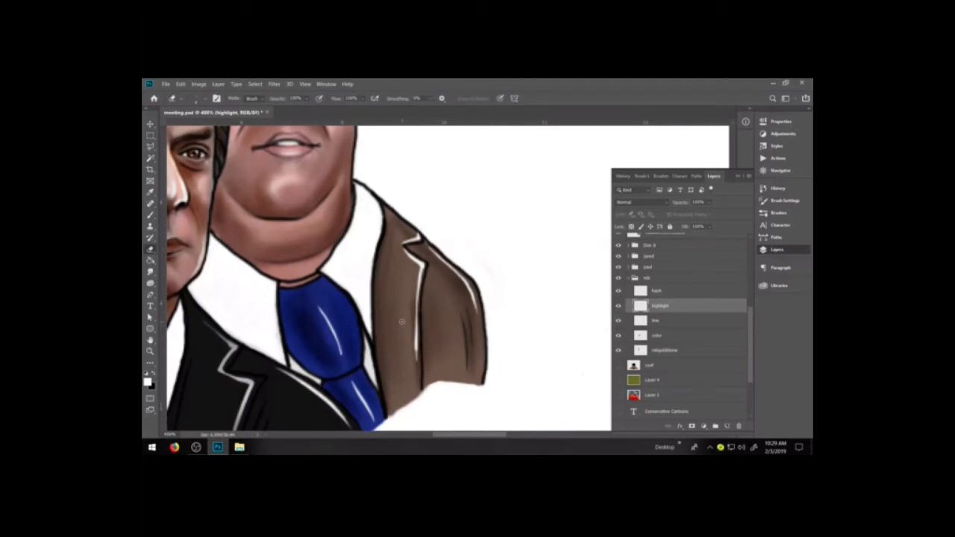
# Collapse the rob group and show the conference table layer to check the whole composition.
pyautogui.hotkey('ctrl', '-')
pyautogui.hotkey('ctrl', '-')
pyautogui.hotkey('ctrl', '-')
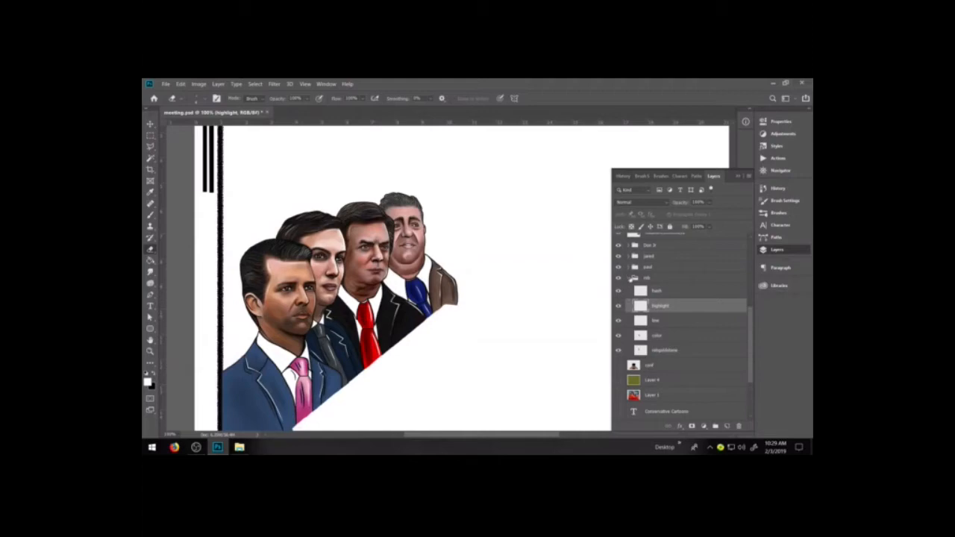
pyautogui.click(631, 279)
pyautogui.click(618, 291)
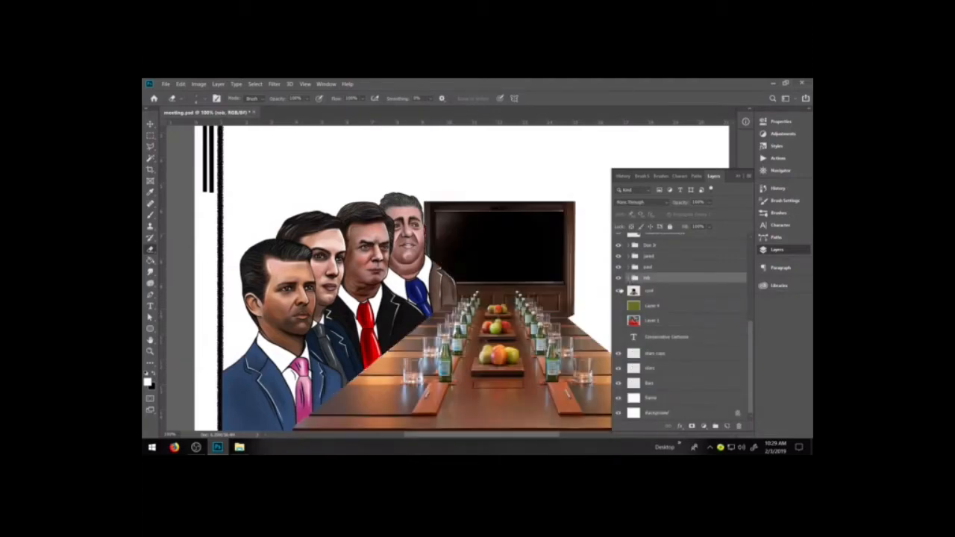
pyautogui.hotkey('ctrl', '-')
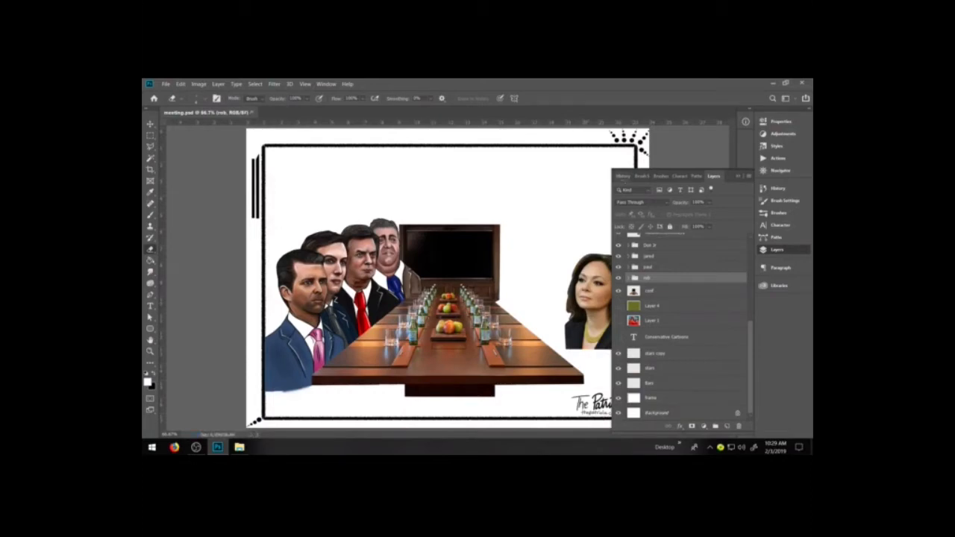
pyautogui.click(778, 189)
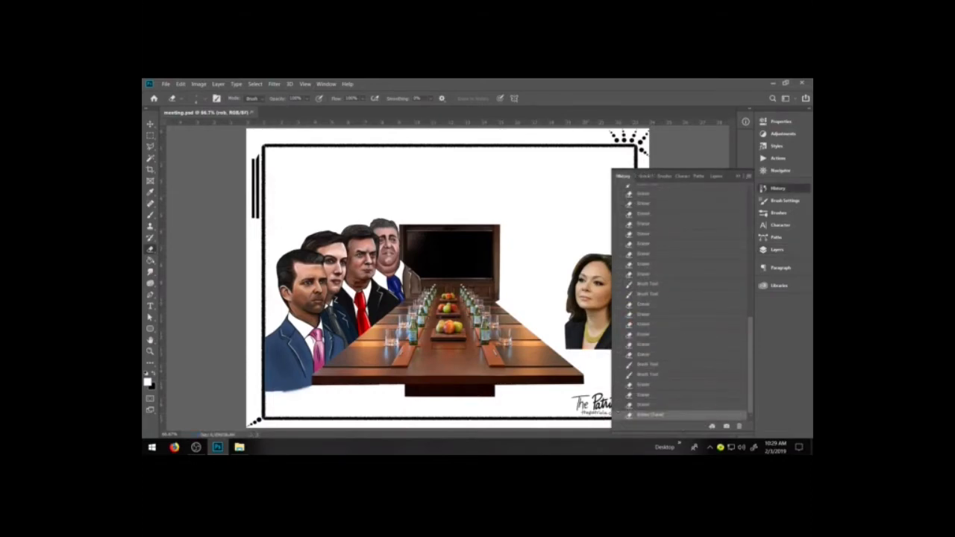
pyautogui.click(749, 176)
pyautogui.click(772, 204)
pyautogui.click(553, 203)
pyautogui.click(777, 249)
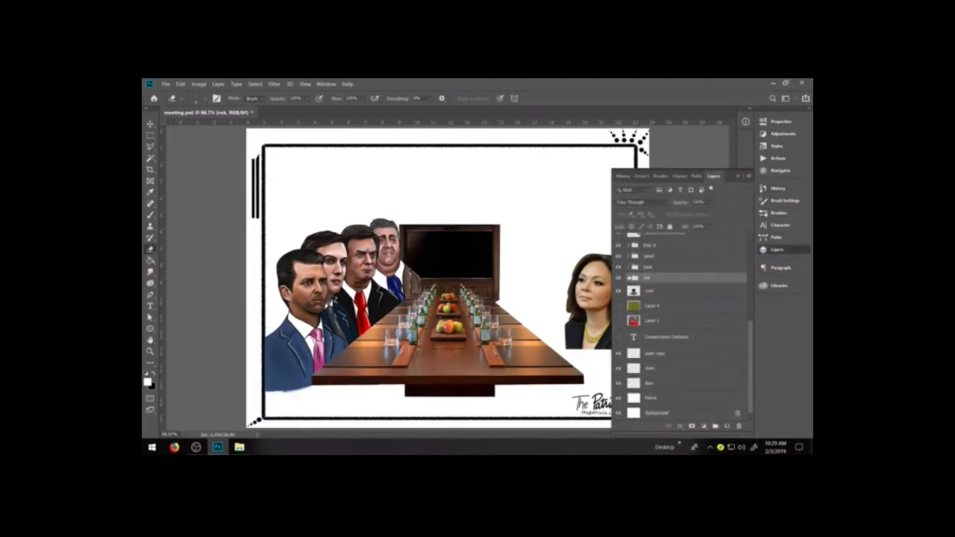
# Expand the rob group and paint grey strokes over the rob figure's hair on the color layer.
pyautogui.click(628, 278)
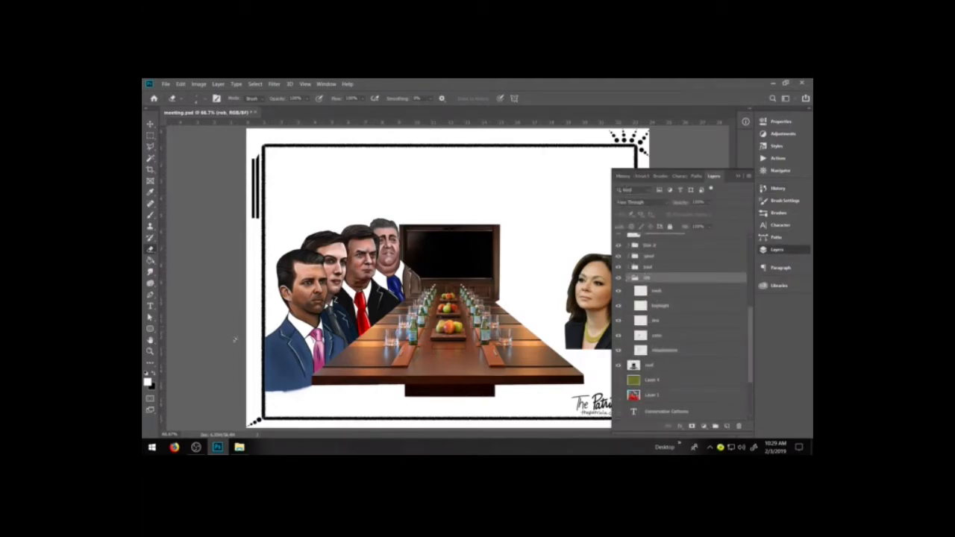
pyautogui.click(151, 352)
pyautogui.moveTo(348, 209); pyautogui.dragTo(462, 319)
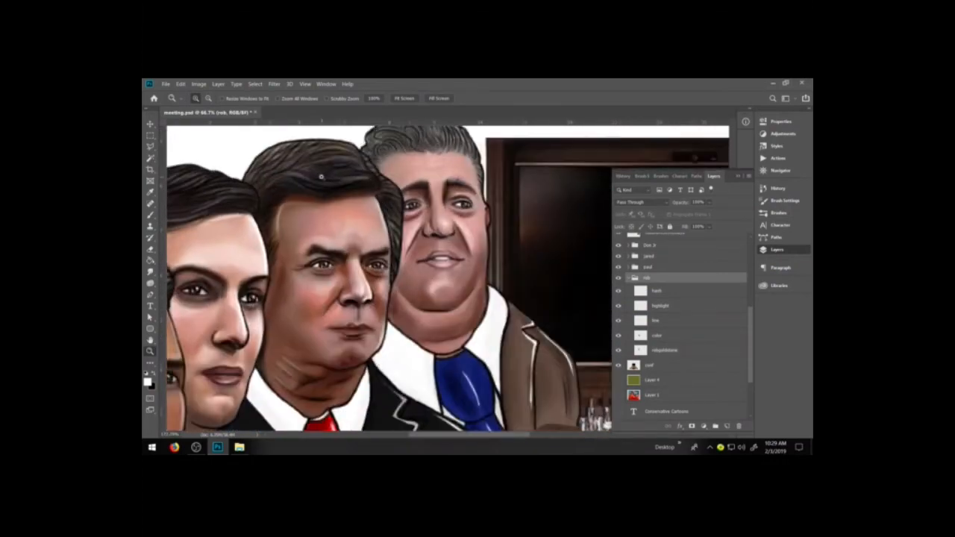
pyautogui.press('space')
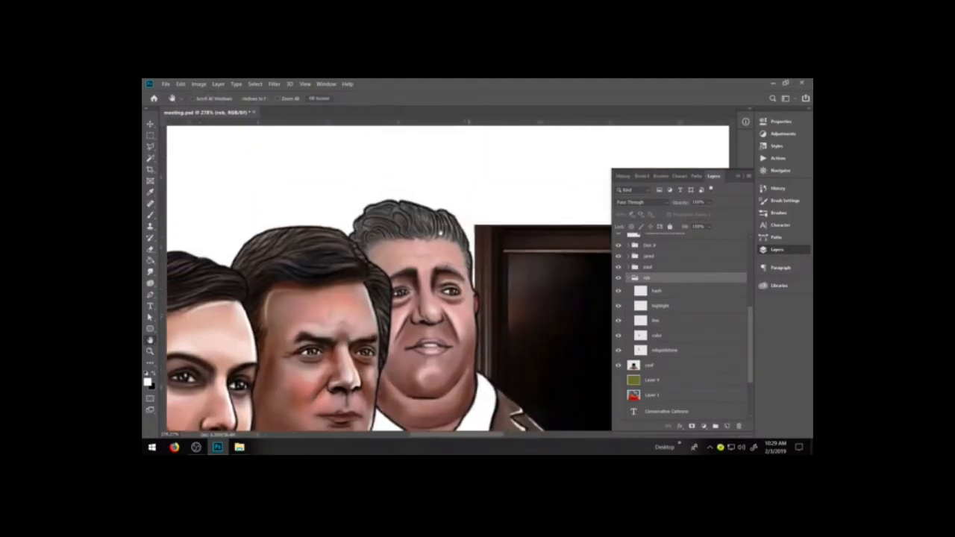
pyautogui.press('b')
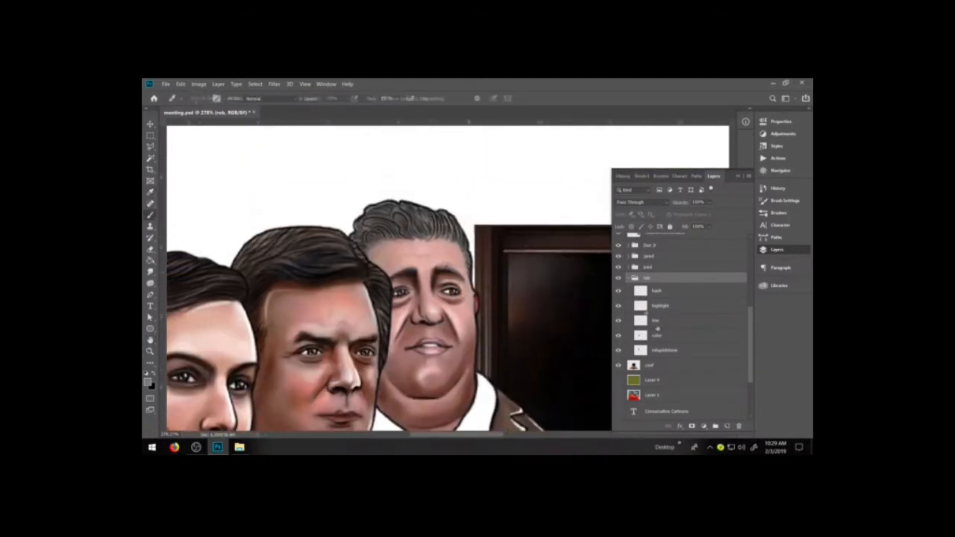
pyautogui.click(661, 338)
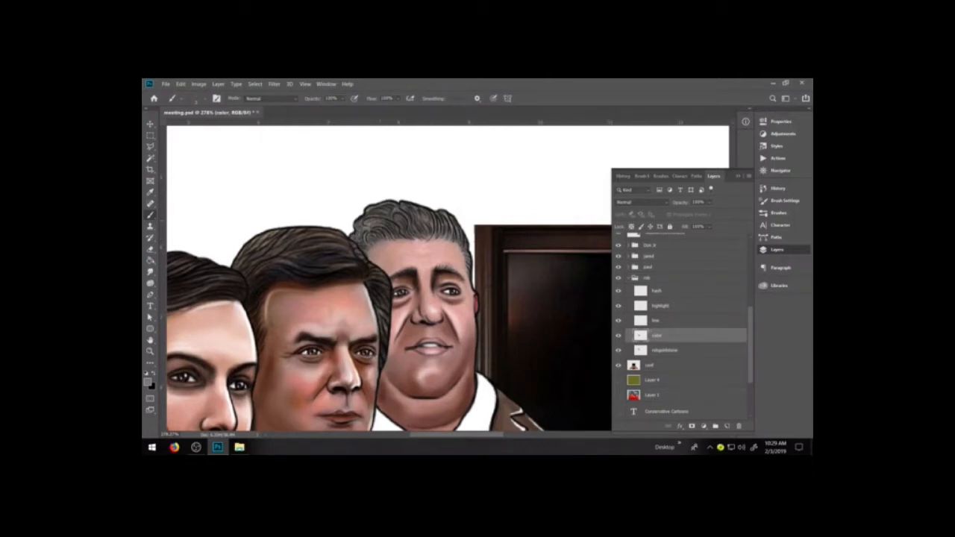
pyautogui.moveTo(382, 231); pyautogui.dragTo(405, 224)
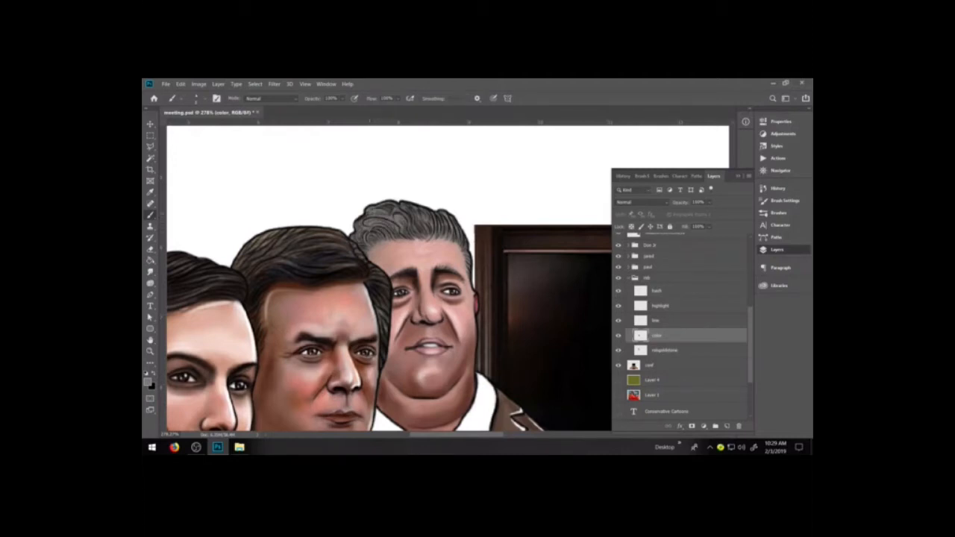
pyautogui.moveTo(413, 222)
pyautogui.mouseDown()
pyautogui.moveTo(407, 212)
pyautogui.moveTo(415, 210)
pyautogui.moveTo(406, 229)
pyautogui.mouseUp()
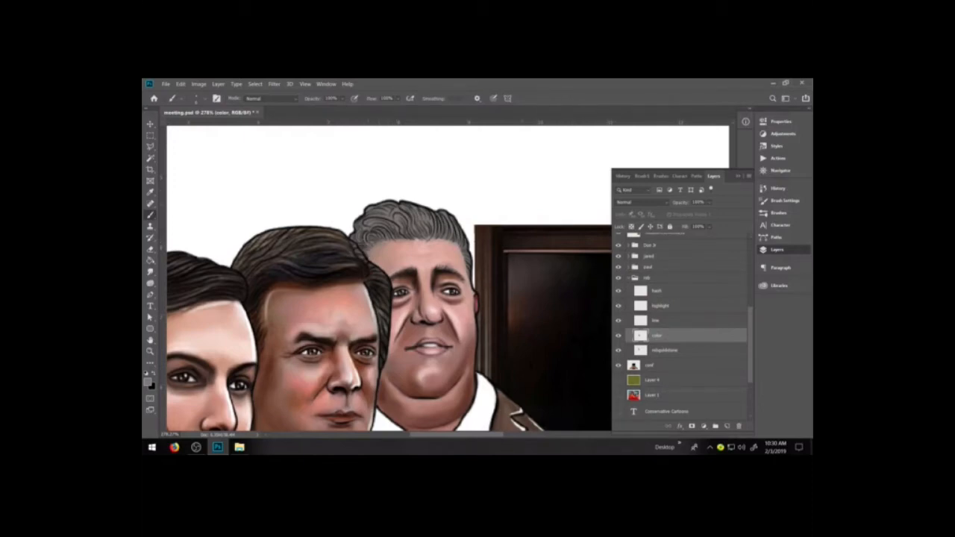
# Pick a darker grey and a soft brush preset, and shade the upper edge of the rob figure's hair.
pyautogui.click(148, 383)
pyautogui.click(579, 362)
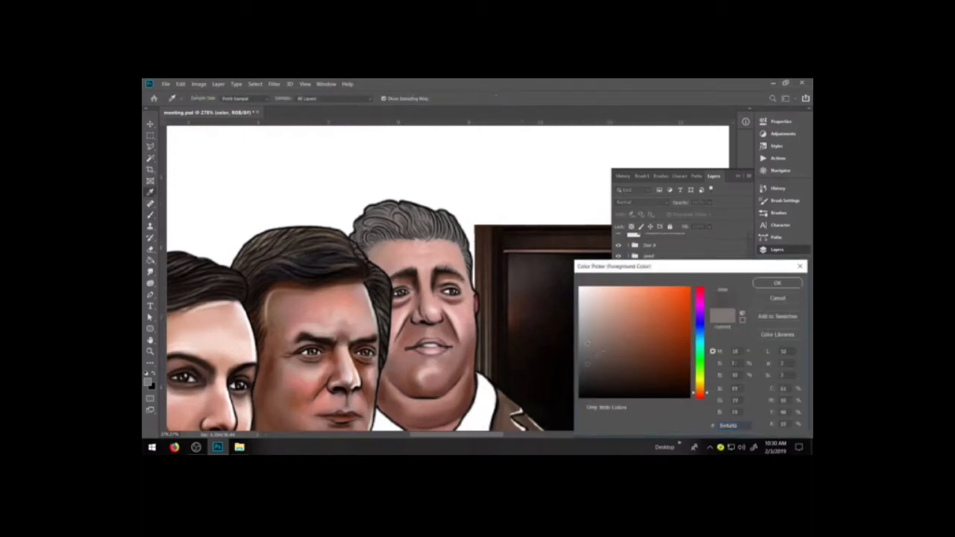
pyautogui.moveTo(582, 373); pyautogui.dragTo(583, 366)
pyautogui.click(777, 283)
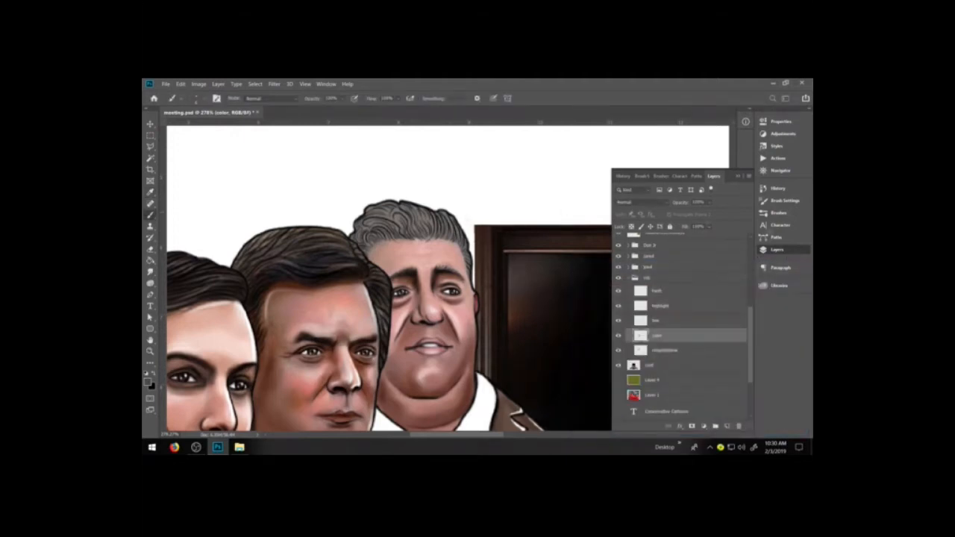
pyautogui.click(778, 213)
pyautogui.click(649, 329)
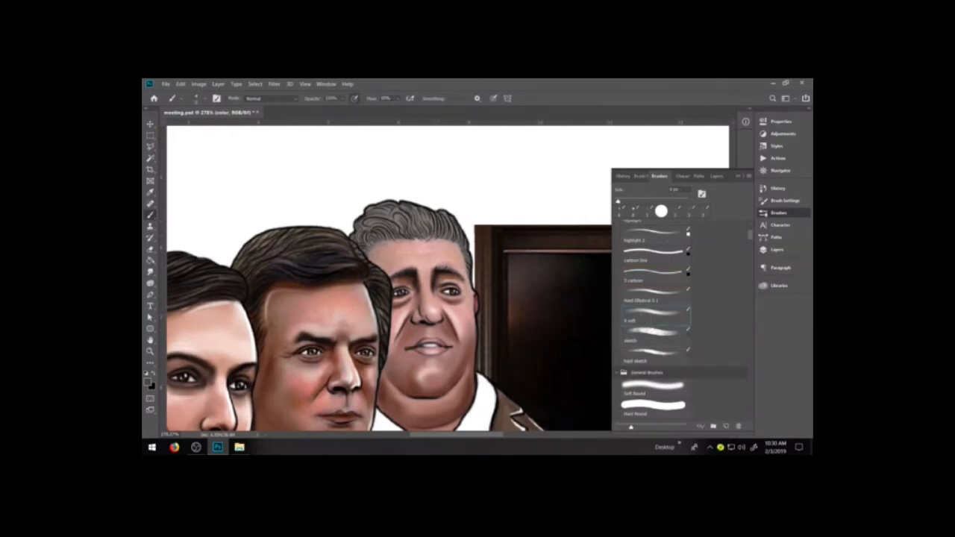
pyautogui.moveTo(445, 220); pyautogui.dragTo(402, 204)
pyautogui.moveTo(395, 208)
pyautogui.mouseDown()
pyautogui.moveTo(386, 200)
pyautogui.moveTo(372, 209)
pyautogui.mouseUp()
pyautogui.moveTo(371, 221)
pyautogui.mouseDown()
pyautogui.moveTo(363, 216)
pyautogui.moveTo(365, 223)
pyautogui.mouseUp()
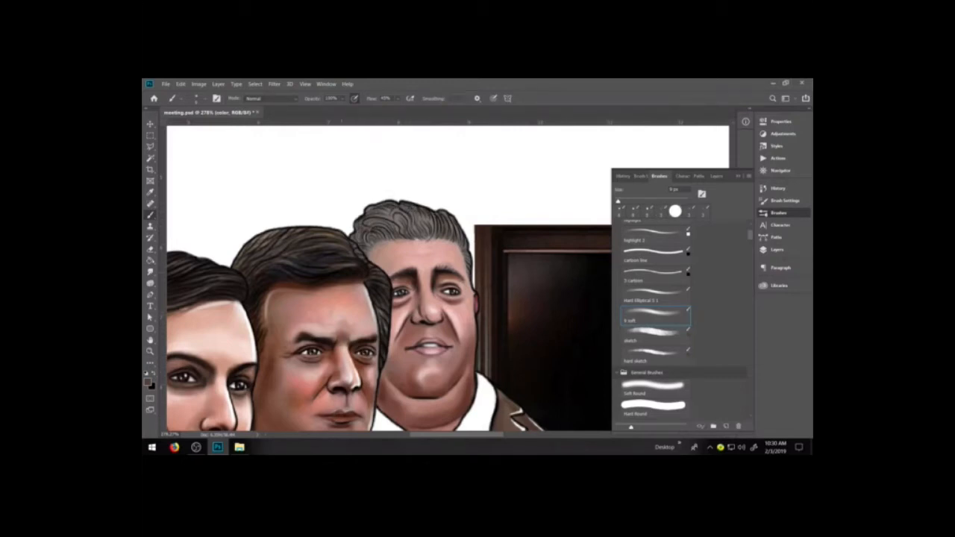
# Choose an even darker grey and deepen the side of the rob figure's hair and the area along the hairline.
pyautogui.click(148, 382)
pyautogui.moveTo(606, 356)
pyautogui.mouseDown()
pyautogui.moveTo(598, 380)
pyautogui.moveTo(606, 376)
pyautogui.mouseUp()
pyautogui.click(776, 283)
pyautogui.moveTo(371, 223)
pyautogui.mouseDown()
pyautogui.moveTo(379, 209)
pyautogui.moveTo(399, 207)
pyautogui.moveTo(451, 225)
pyautogui.moveTo(391, 225)
pyautogui.moveTo(365, 248)
pyautogui.mouseUp()
pyautogui.moveTo(412, 229)
pyautogui.mouseDown()
pyautogui.moveTo(403, 230)
pyautogui.moveTo(463, 245)
pyautogui.mouseUp()
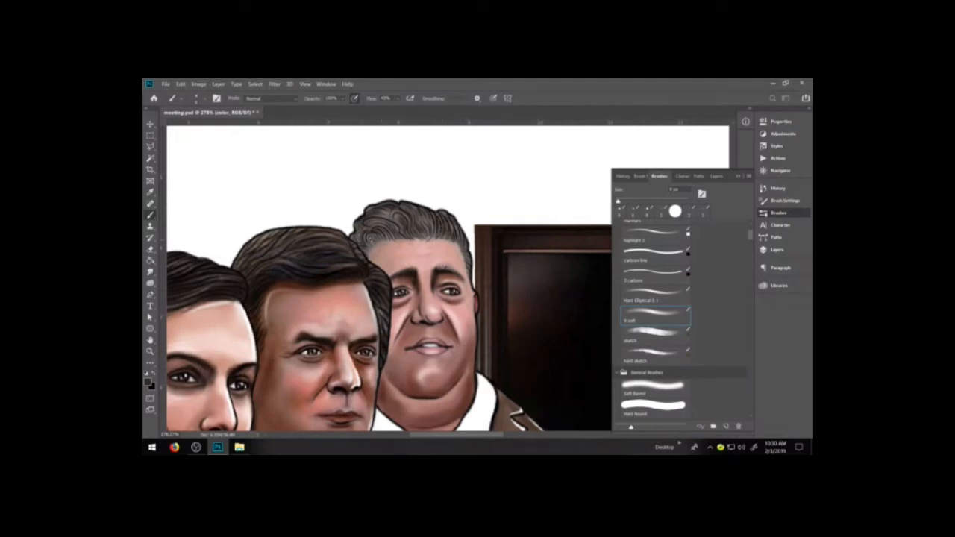
# Pick the medium grey #78726d, paint lighter strands into the rob figure's hair, and enlarge the brush slightly.
pyautogui.click(149, 380)
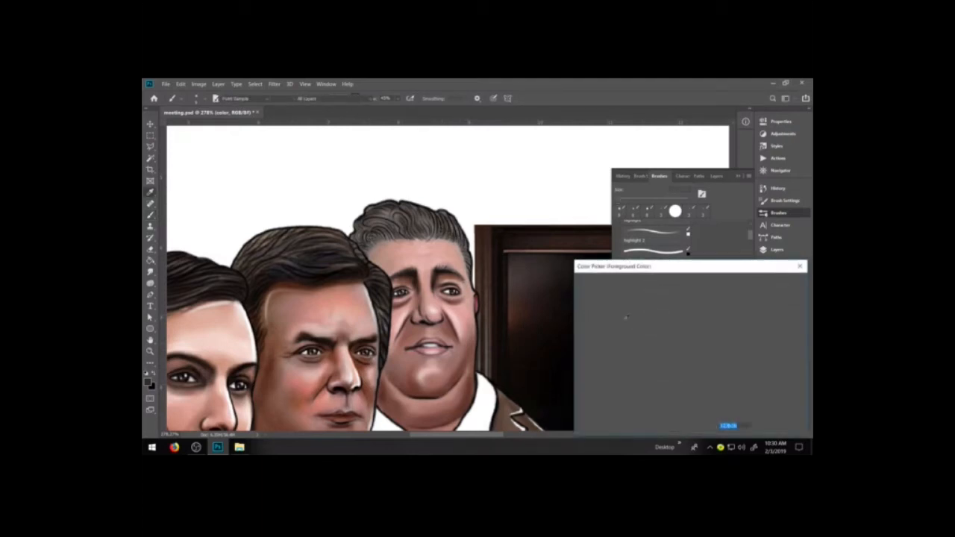
pyautogui.click(589, 345)
pyautogui.click(777, 283)
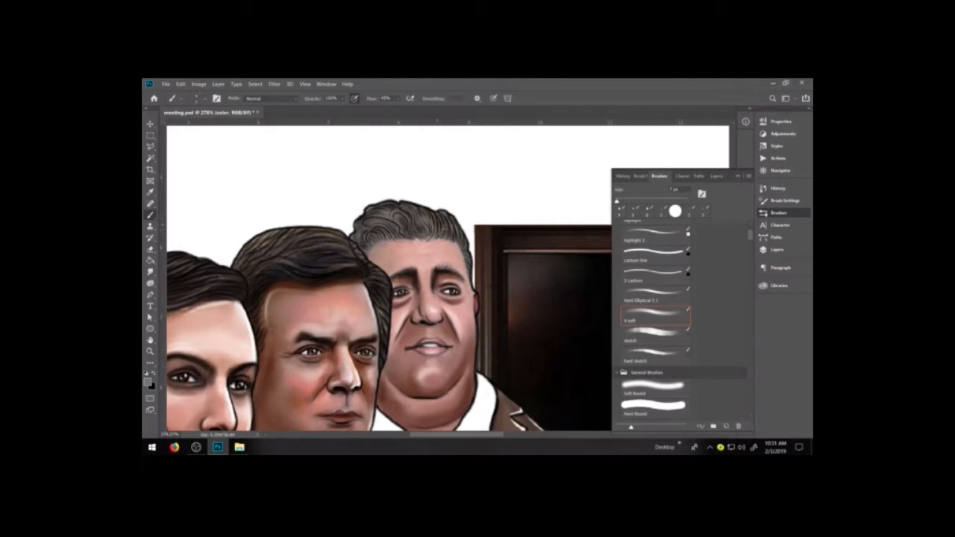
pyautogui.press(']')
# Pick a light warm grey with hue 25°, saturation 17% and brightness 71%, and paint fine lighter strands into the rob figure's hair.
pyautogui.click(148, 382)
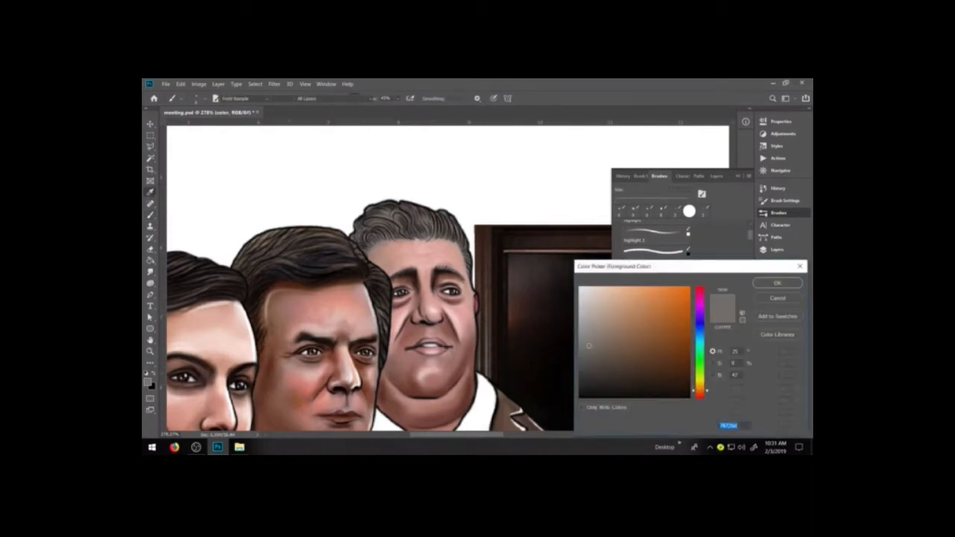
pyautogui.click(597, 320)
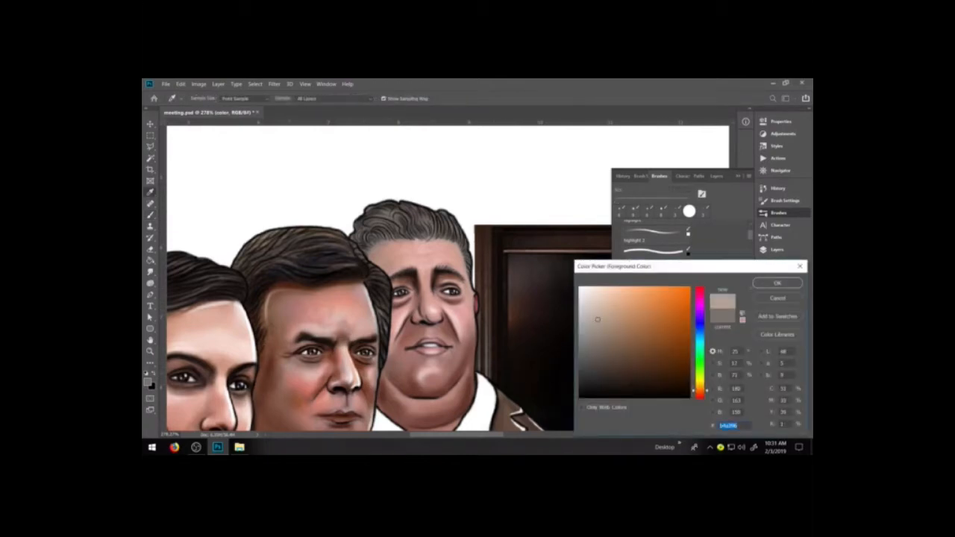
pyautogui.press('Return')
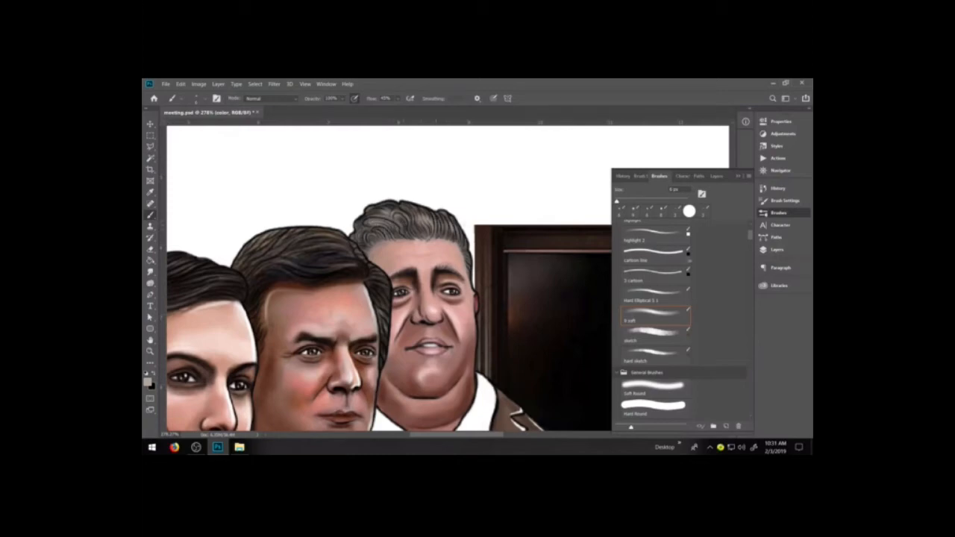
# On the rob group's highlight layer, paint white highlight strands in the rob figure's hair with the cartoon line brush.
pyautogui.click(777, 250)
pyautogui.click(671, 307)
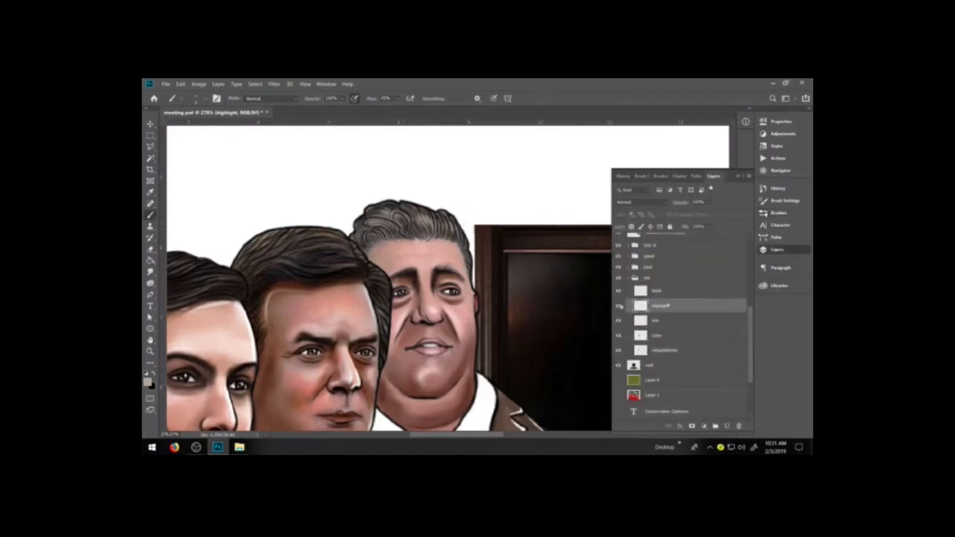
pyautogui.press('d')
pyautogui.press('x')
pyautogui.click(778, 213)
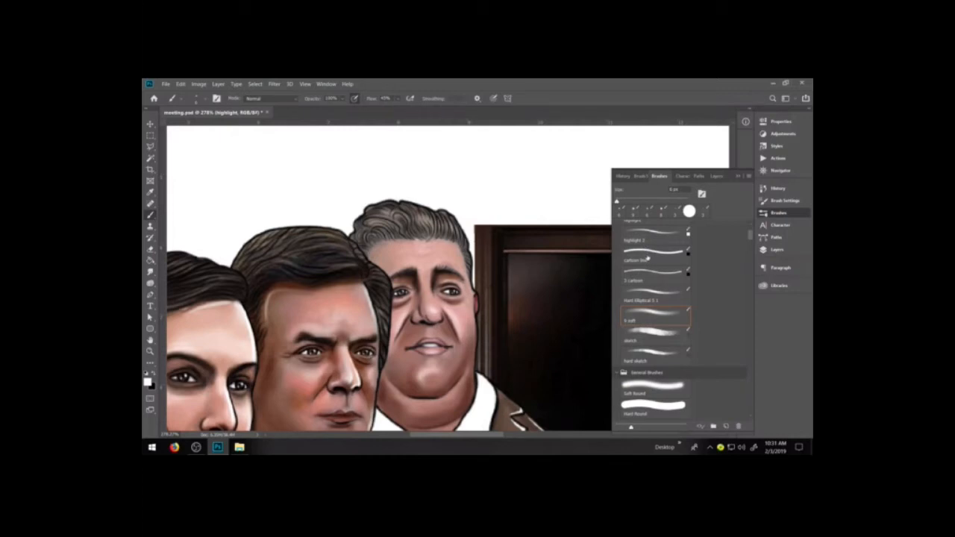
pyautogui.click(648, 258)
pyautogui.press('x')
pyautogui.moveTo(416, 218); pyautogui.dragTo(448, 228)
pyautogui.moveTo(392, 218)
pyautogui.mouseDown()
pyautogui.moveTo(373, 225)
pyautogui.moveTo(396, 208)
pyautogui.mouseUp()
# Refine the white hair highlights on the rob figure by alternately erasing the excess and repainting thin strands.
pyautogui.press('e')
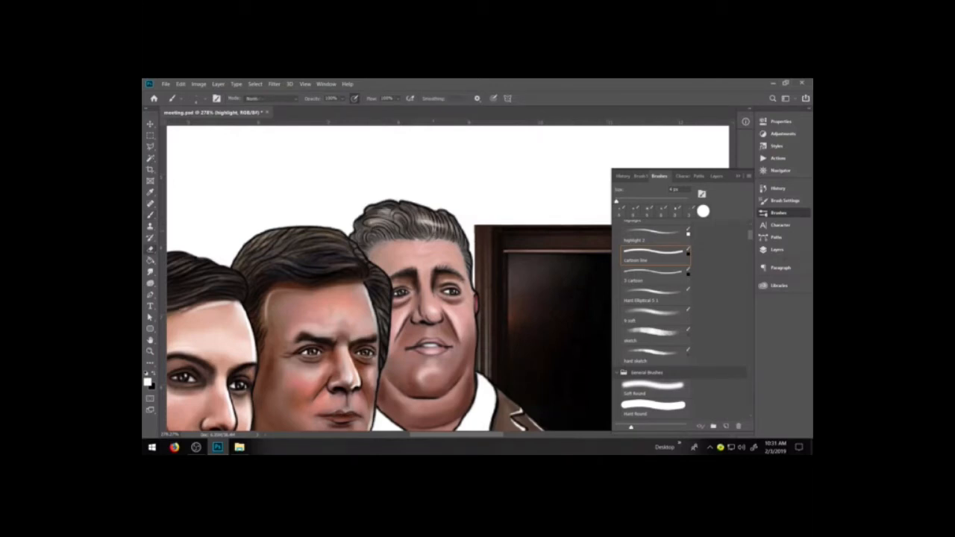
pyautogui.moveTo(445, 226); pyautogui.dragTo(414, 226)
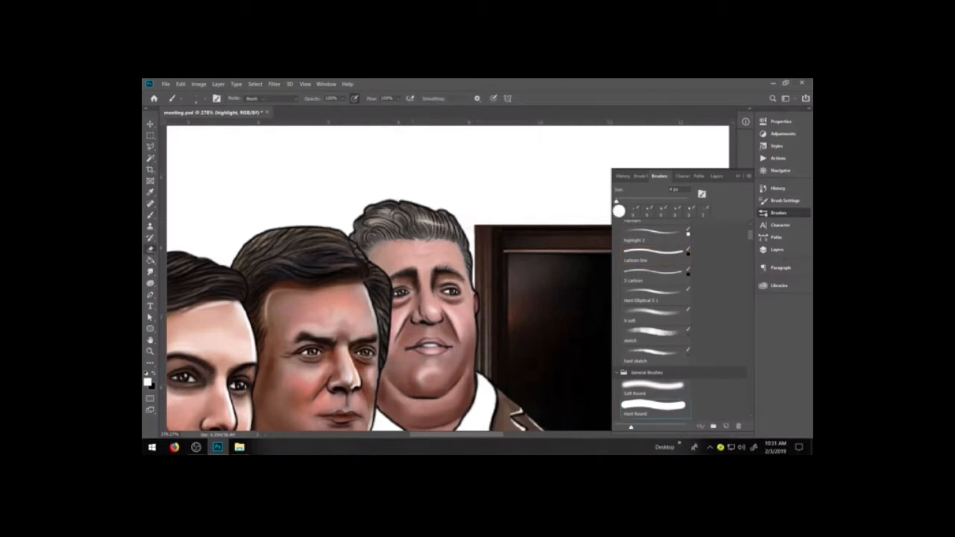
pyautogui.moveTo(428, 223); pyautogui.dragTo(442, 229)
pyautogui.press('e')
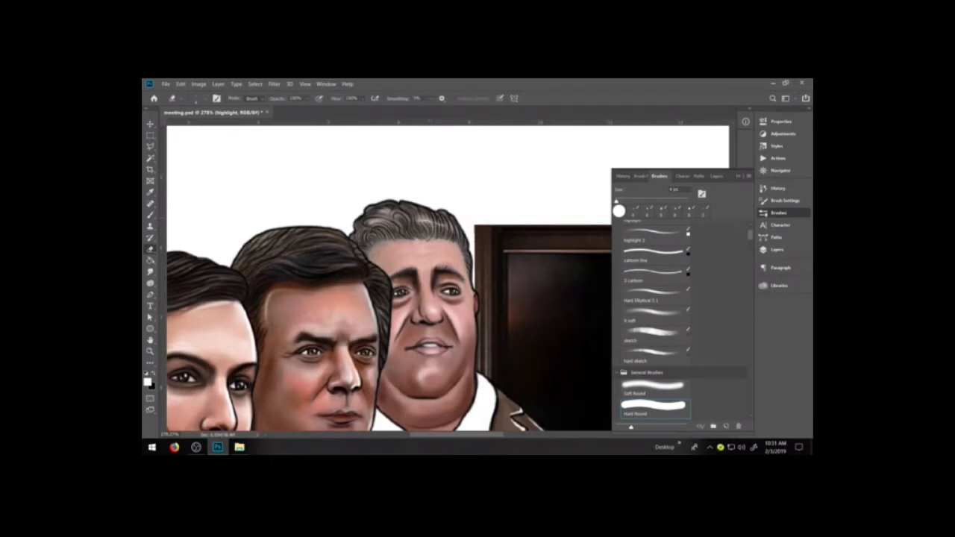
pyautogui.press('b')
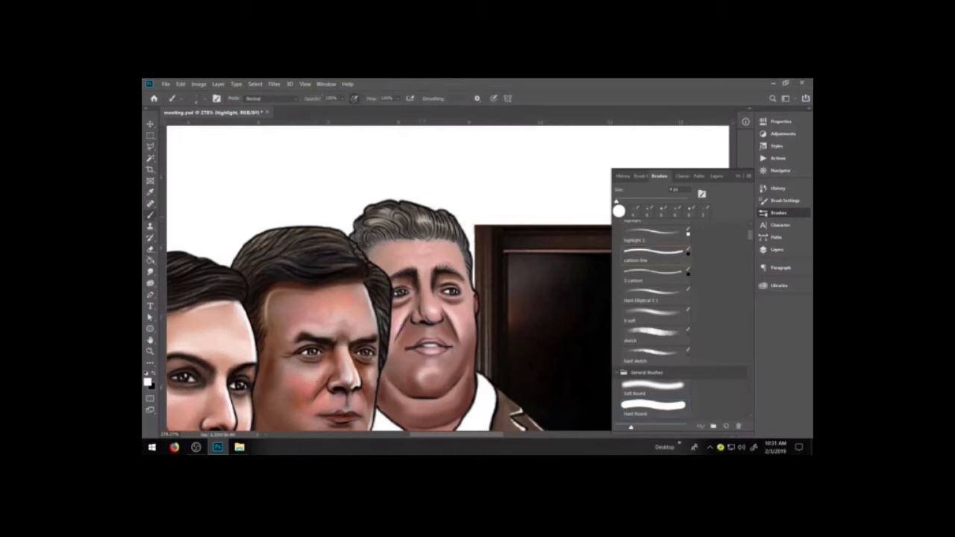
pyautogui.moveTo(418, 216); pyautogui.dragTo(423, 225)
pyautogui.press('e')
pyautogui.moveTo(423, 231)
pyautogui.mouseDown()
pyautogui.moveTo(420, 220)
pyautogui.moveTo(433, 218)
pyautogui.mouseUp()
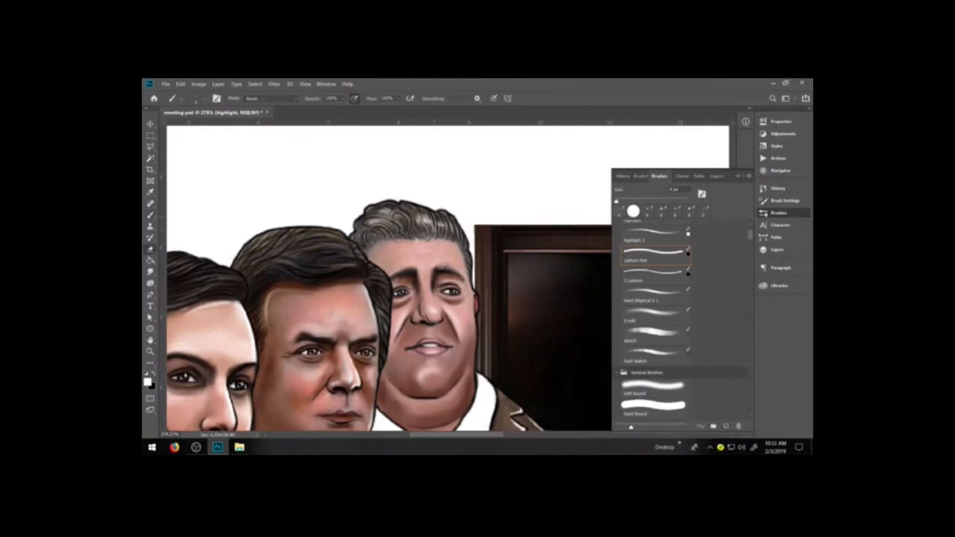
pyautogui.press('b')
pyautogui.press('e')
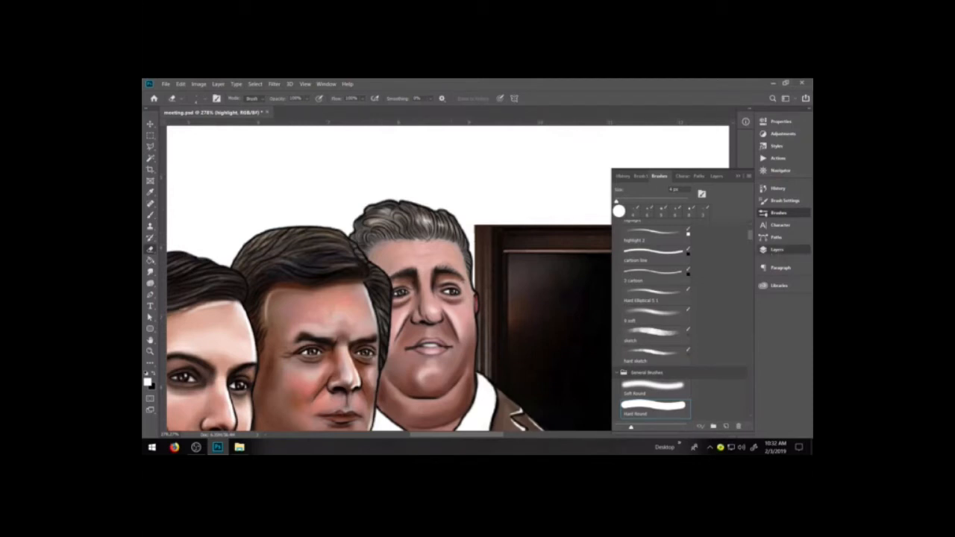
# Activate the rob group's color layer and choose the Burn tool.
pyautogui.click(776, 249)
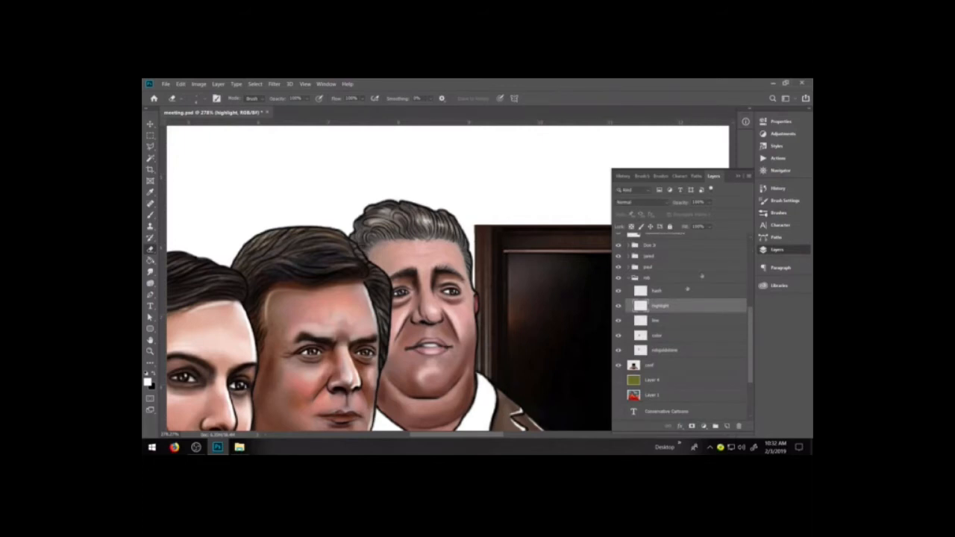
pyautogui.click(664, 338)
pyautogui.click(150, 271)
pyautogui.click(188, 289)
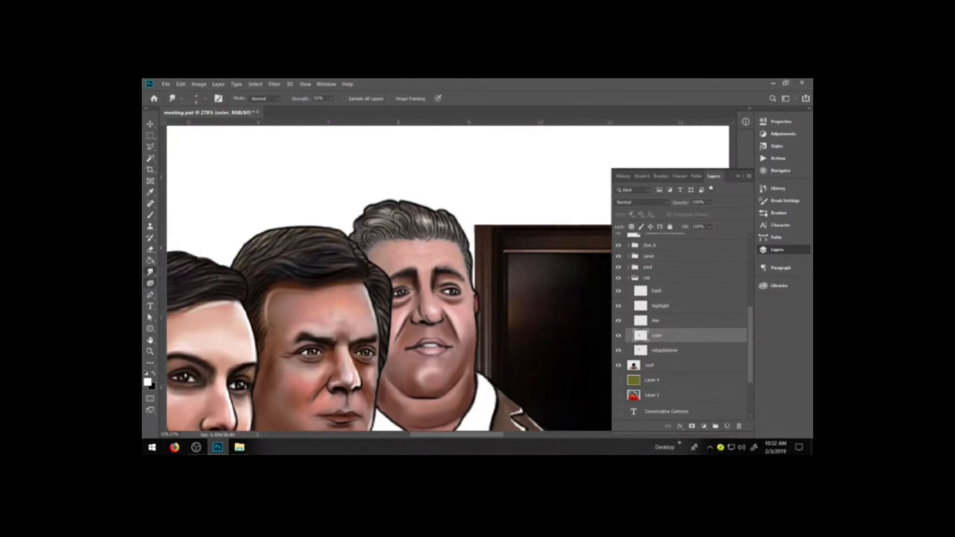
pyautogui.click(150, 284)
pyautogui.click(176, 291)
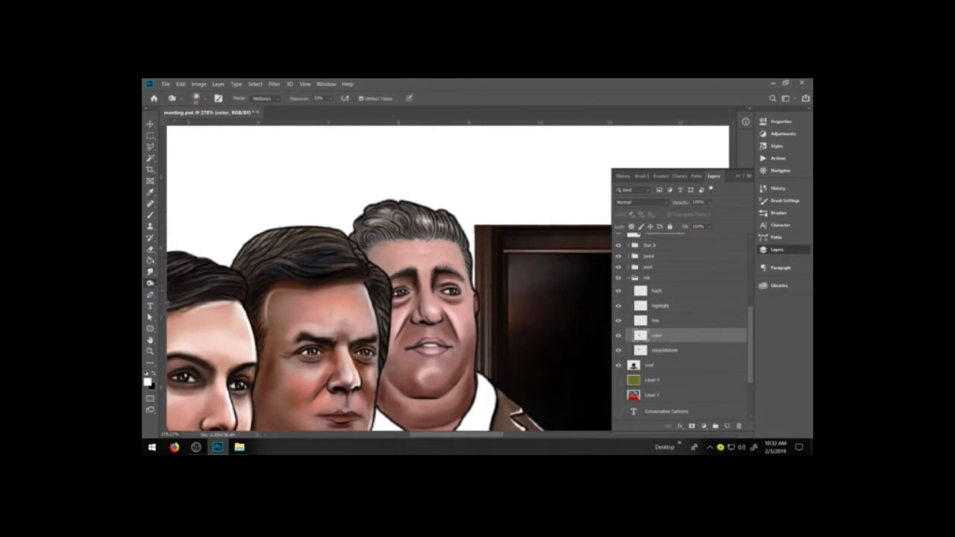
pyautogui.click(150, 284)
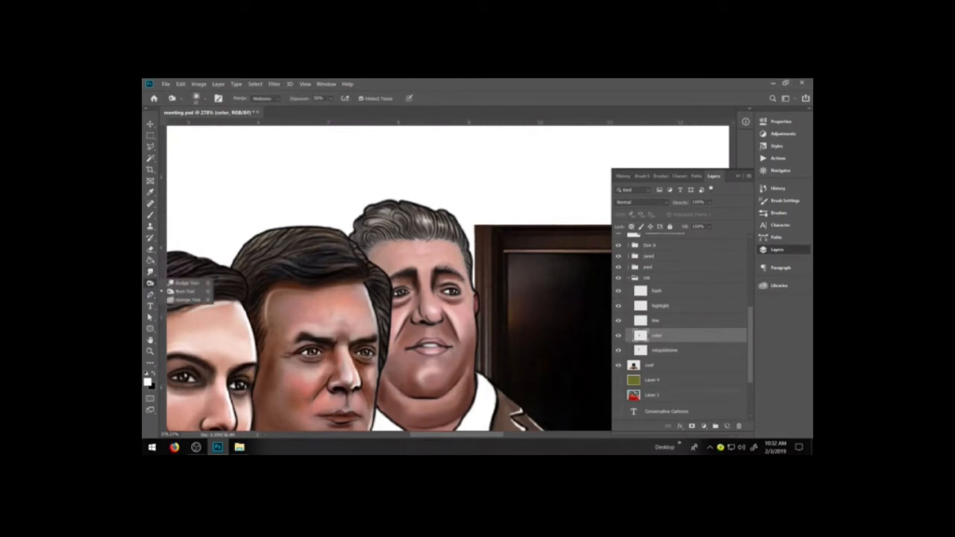
pyautogui.click(185, 292)
# Set the foreground colour to a very dark, slightly warm brown.
pyautogui.click(147, 382)
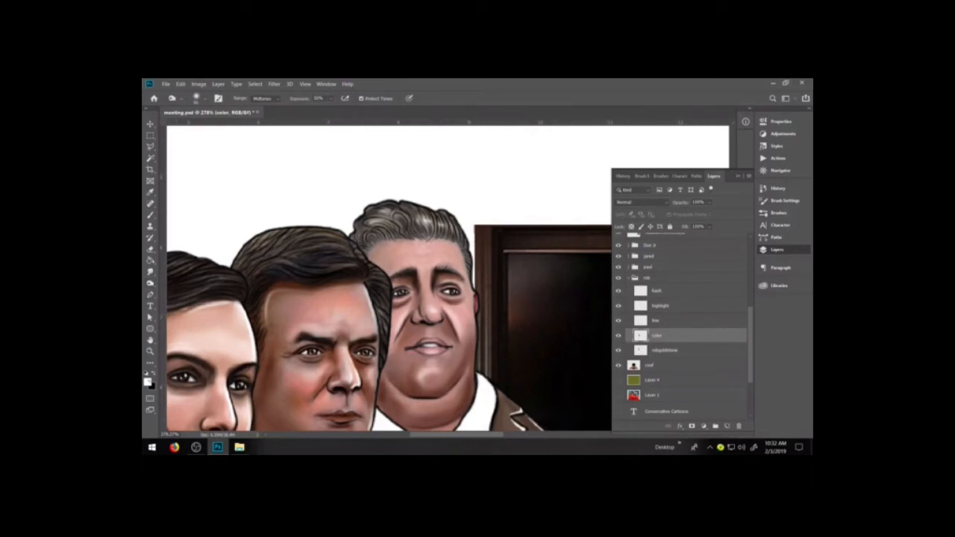
pyautogui.click(591, 377)
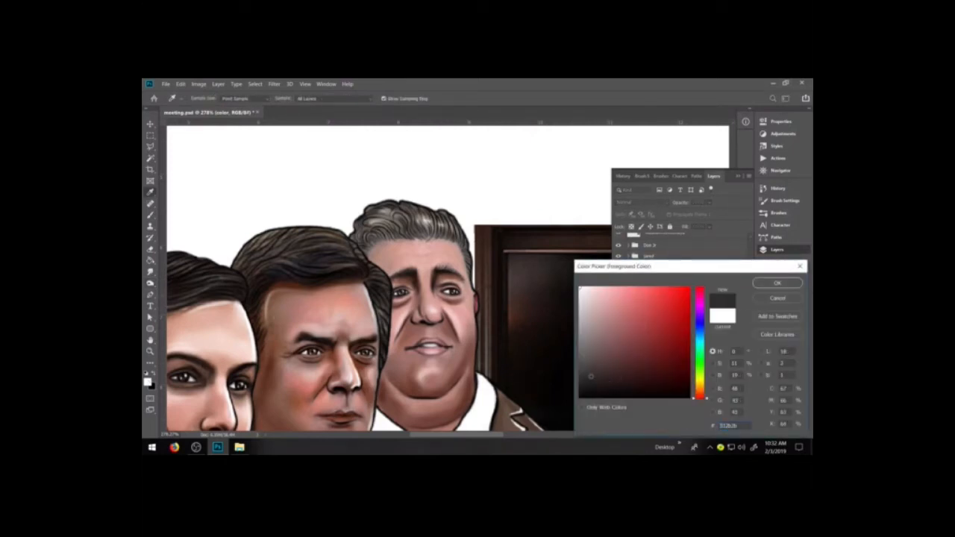
pyautogui.click(700, 393)
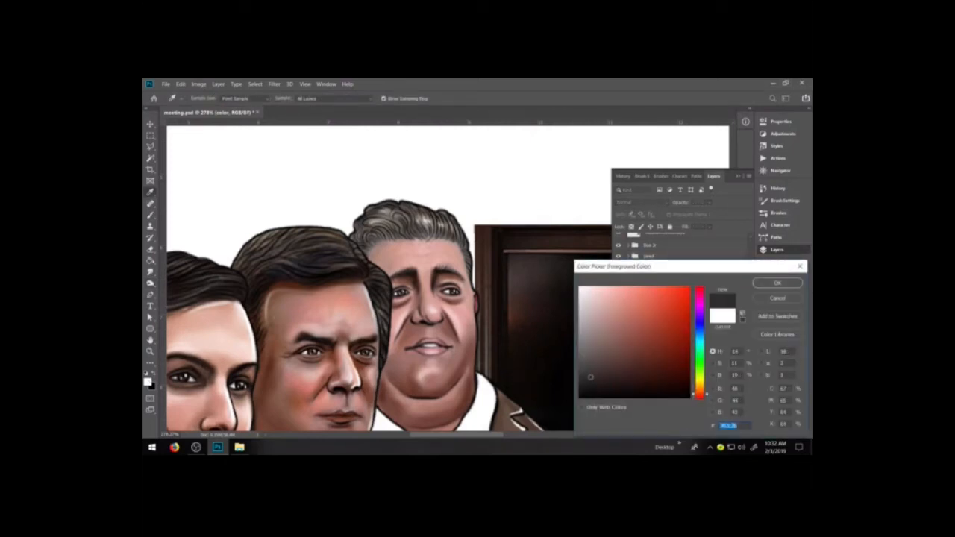
pyautogui.click(607, 377)
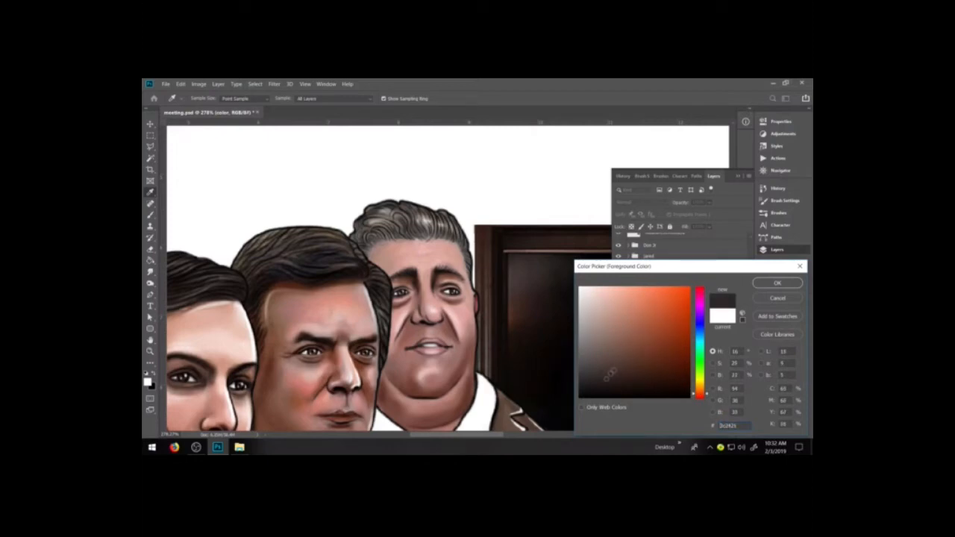
pyautogui.click(608, 377)
pyautogui.click(777, 283)
# Reduce the Burn tool's brush size and darken the rob figure's hair across the top and sides.
pyautogui.press('o')
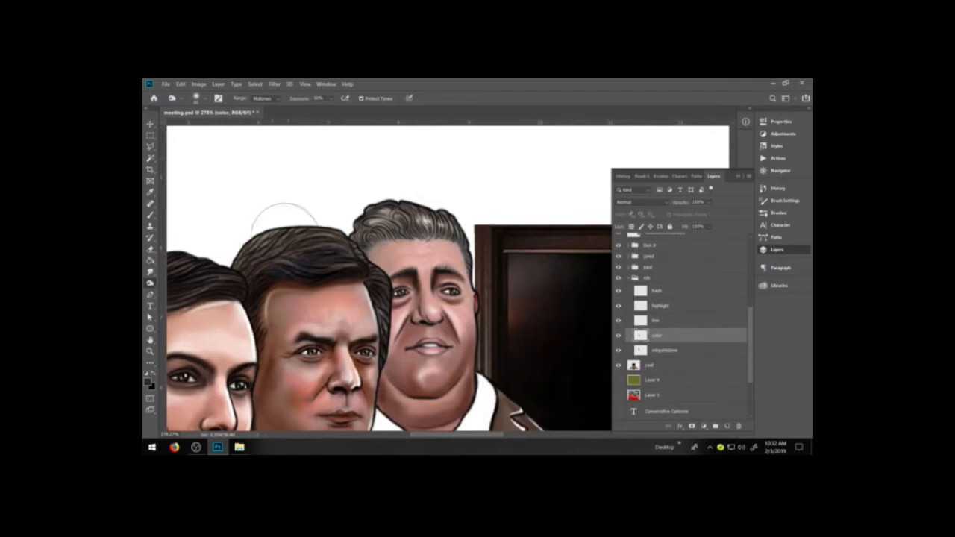
pyautogui.press('[')
pyautogui.press('[')
pyautogui.press('[')
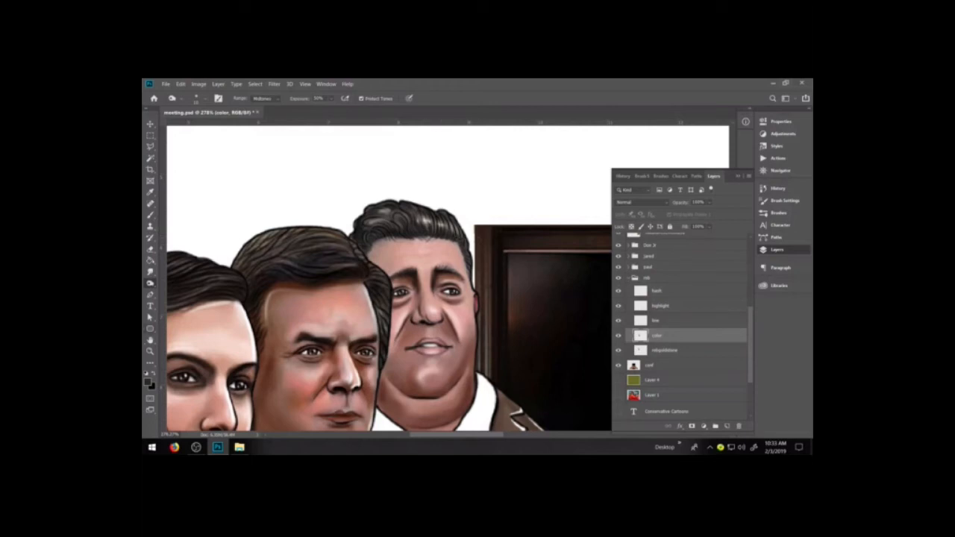
# Paint the dark hair colour along the rob figure's hairline to define its edge against the forehead.
pyautogui.press('b')
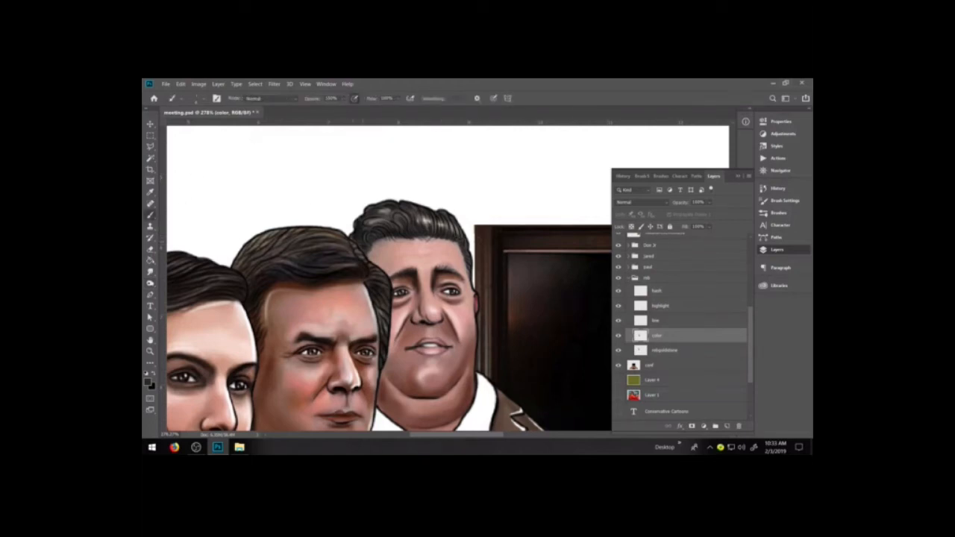
pyautogui.press('i')
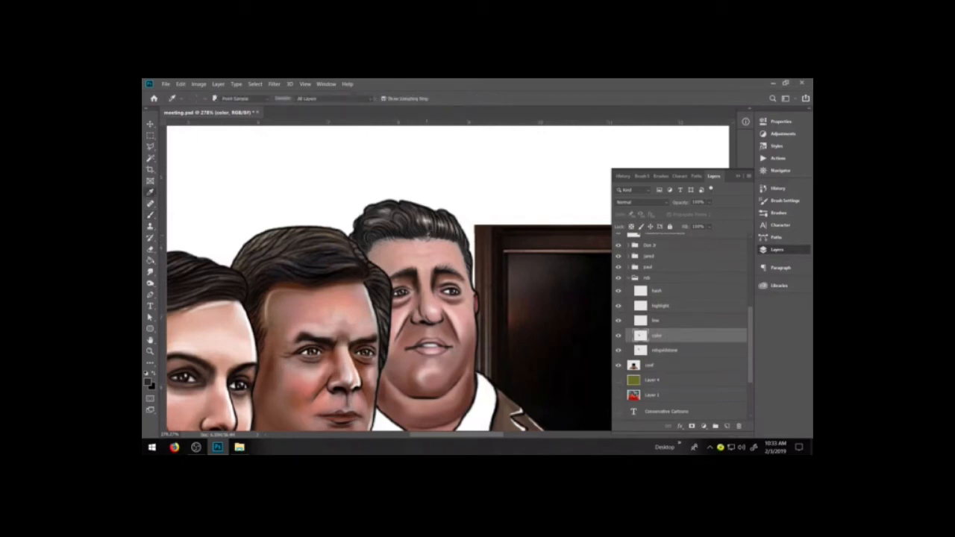
pyautogui.press('b')
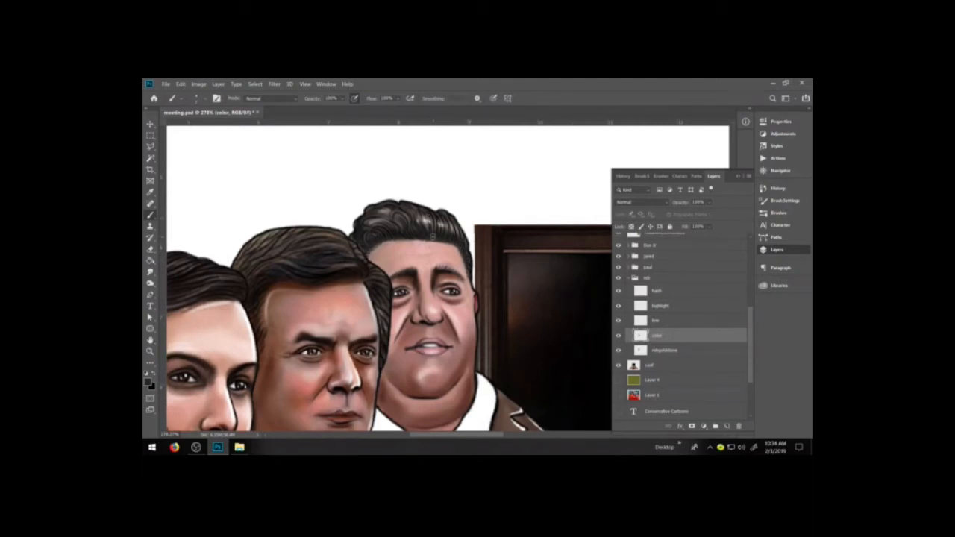
# Sample the pink skin tone from the forehead and touch up the skin along the rob figure's hairline and temple with a soft brush preset.
pyautogui.keyDown('alt'); pyautogui.click(409, 247); pyautogui.keyUp('alt')
pyautogui.click(779, 214)
pyautogui.click(654, 322)
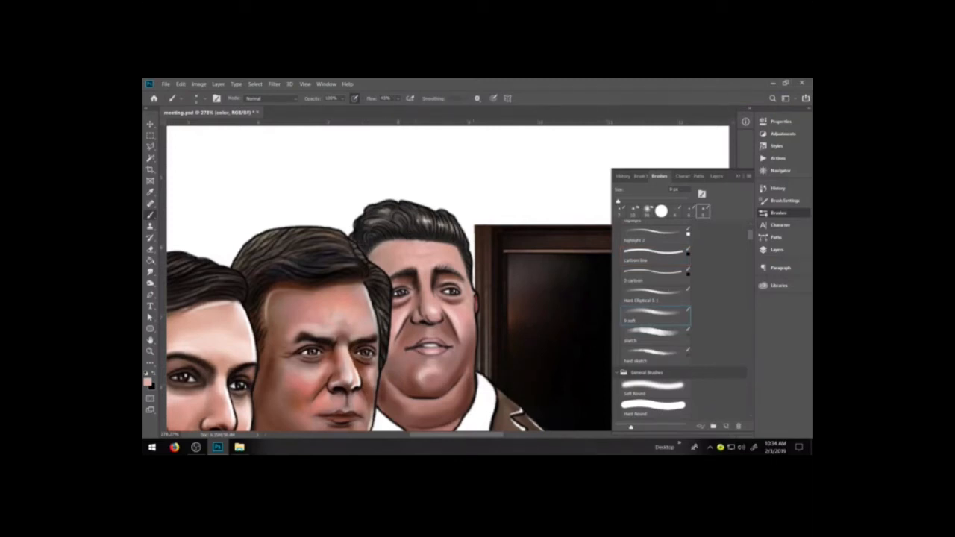
pyautogui.moveTo(469, 265); pyautogui.dragTo(468, 259)
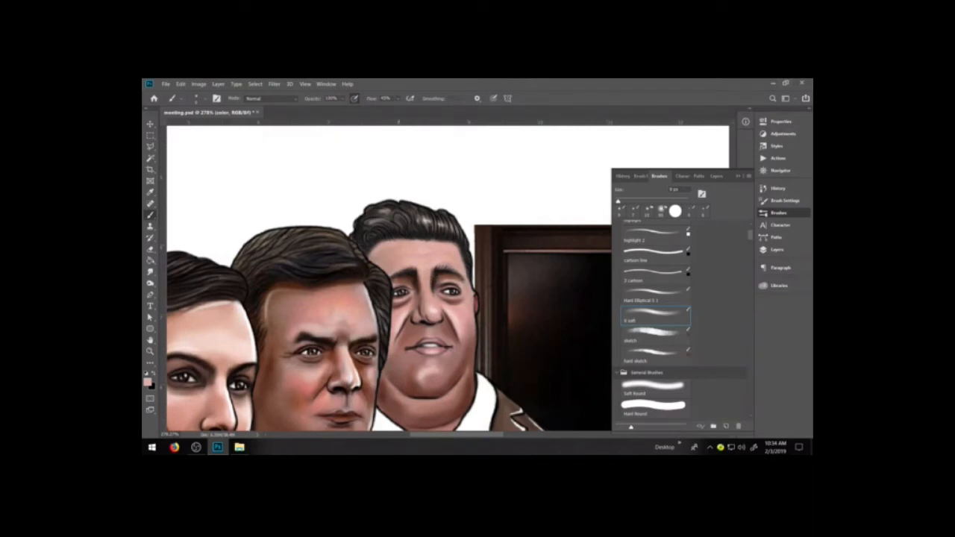
# Sample a reddish brown from the rob figure's face and shade the forehead just below the hairline on the color layer.
pyautogui.press('x')
pyautogui.click(778, 250)
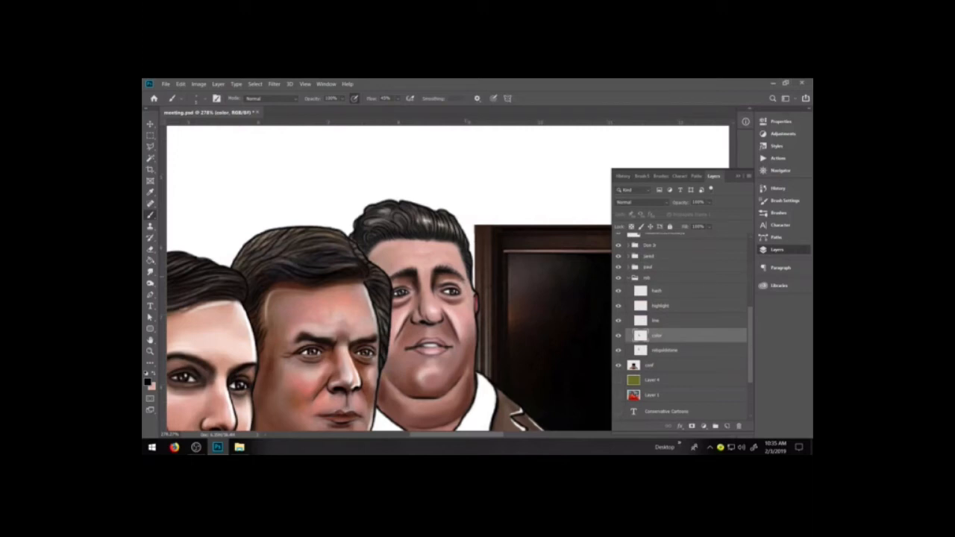
pyautogui.keyDown('alt'); pyautogui.click(430, 264); pyautogui.keyUp('alt')
pyautogui.keyDown('alt'); pyautogui.click(460, 369); pyautogui.keyUp('alt')
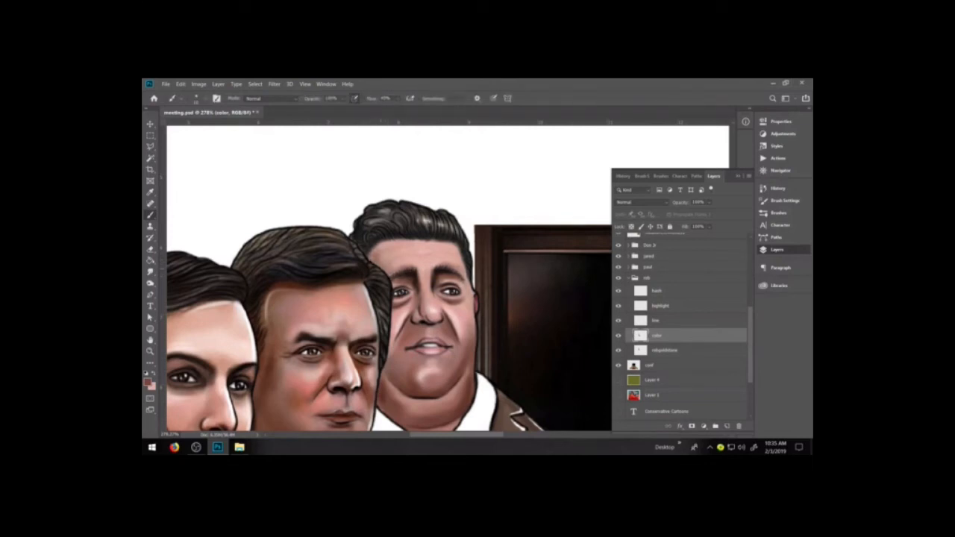
pyautogui.moveTo(367, 256); pyautogui.dragTo(422, 257)
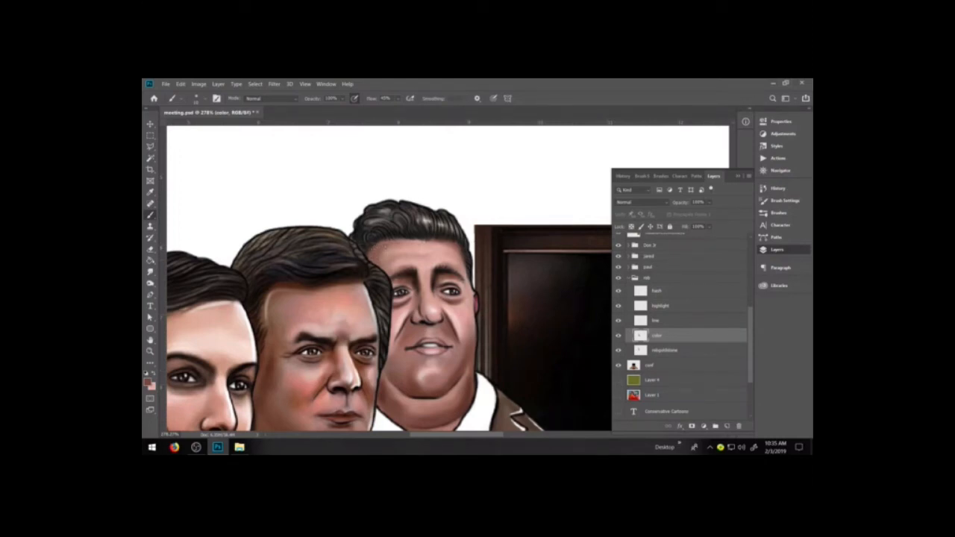
# Set the foreground colour to the dark grey #2a2a2a and paint soft dark shading around the rob figure's hairline.
pyautogui.click(147, 383)
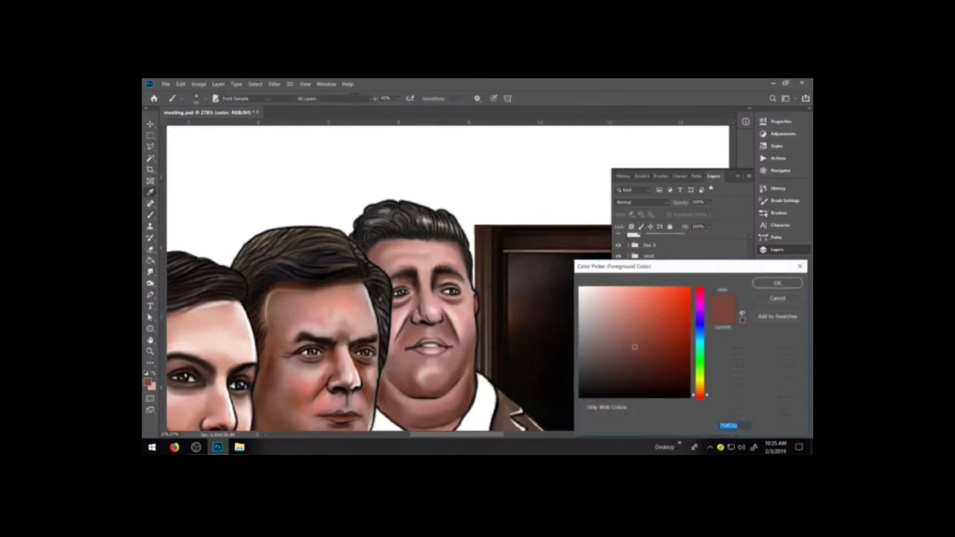
pyautogui.moveTo(588, 304); pyautogui.dragTo(572, 364)
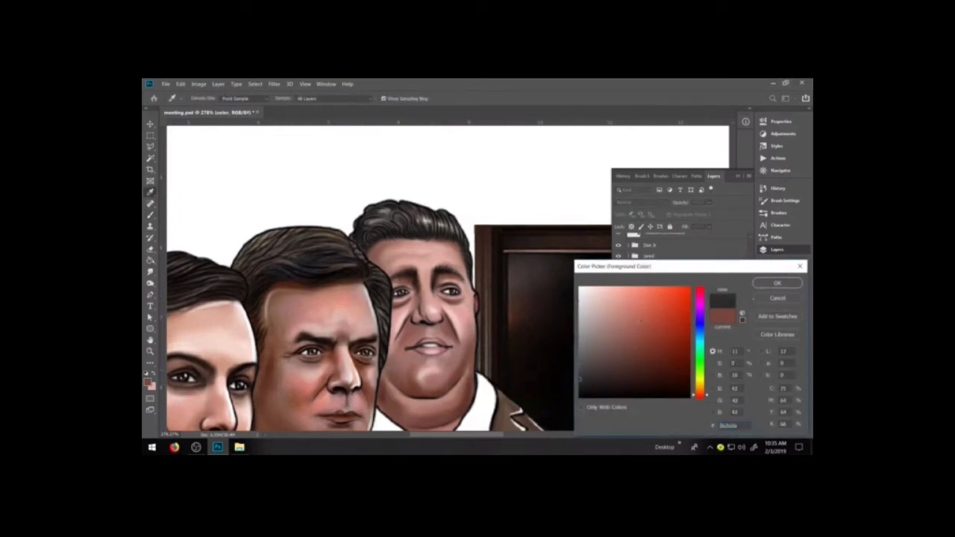
pyautogui.click(777, 283)
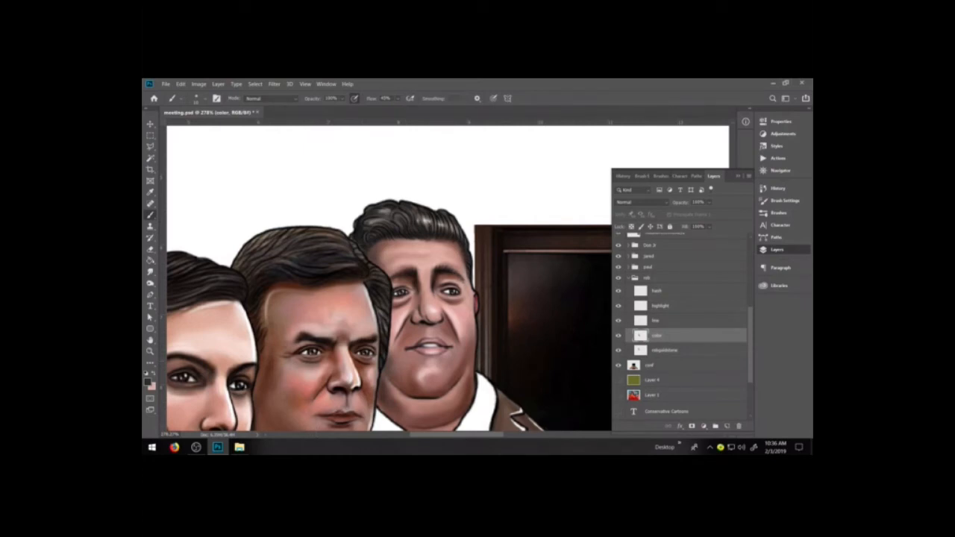
# Choose a dark reddish brown and shade the side of the rob figure's face next to the neighbouring man's head.
pyautogui.click(148, 382)
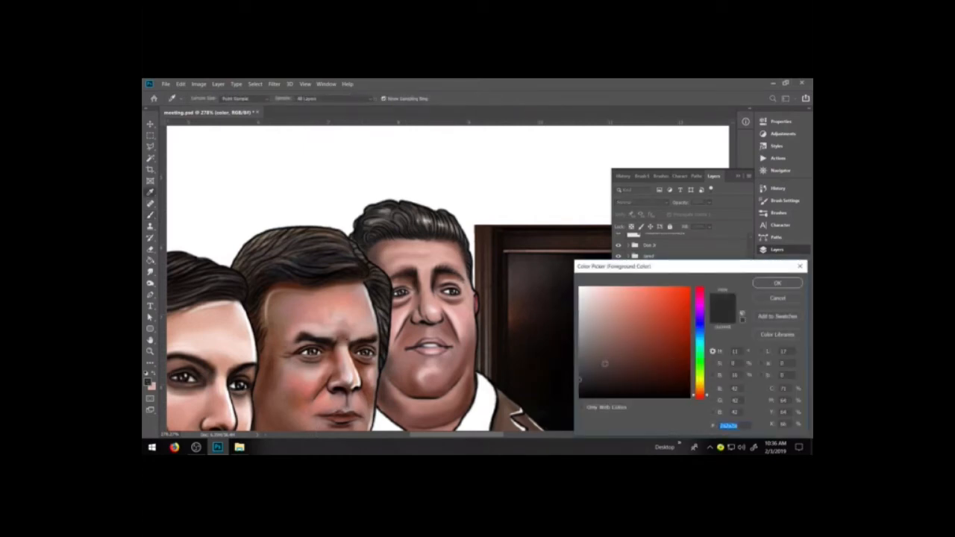
pyautogui.click(776, 283)
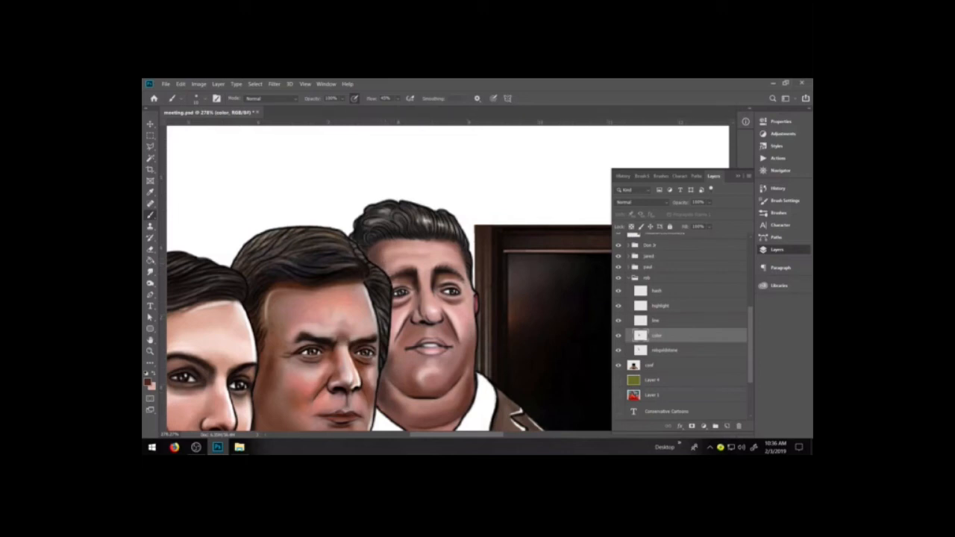
pyautogui.moveTo(397, 317); pyautogui.dragTo(390, 354)
pyautogui.moveTo(398, 276); pyautogui.dragTo(391, 296)
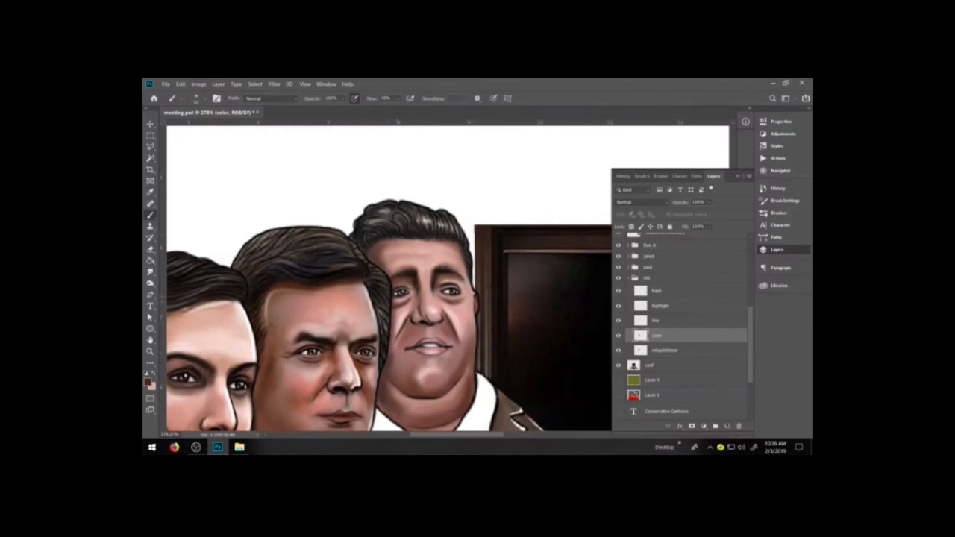
# Erase the edge line on the line layer at the side of the rob figure's face where the ear attaches.
pyautogui.keyDown('alt'); pyautogui.click(473, 304); pyautogui.keyUp('alt')
pyautogui.press('e')
pyautogui.click(664, 323)
pyautogui.moveTo(479, 312); pyautogui.dragTo(474, 300)
# Hide the conference room background layer and draw the rob figure's ear outline in black on the line layer with a 3 px cartoon brush.
pyautogui.press('b')
pyautogui.press('d')
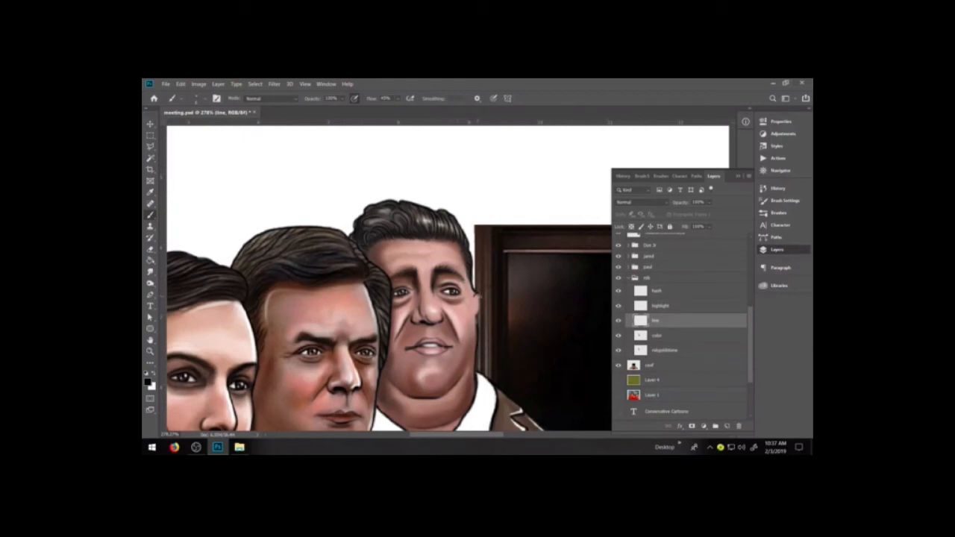
pyautogui.hotkey('ctrl', '+')
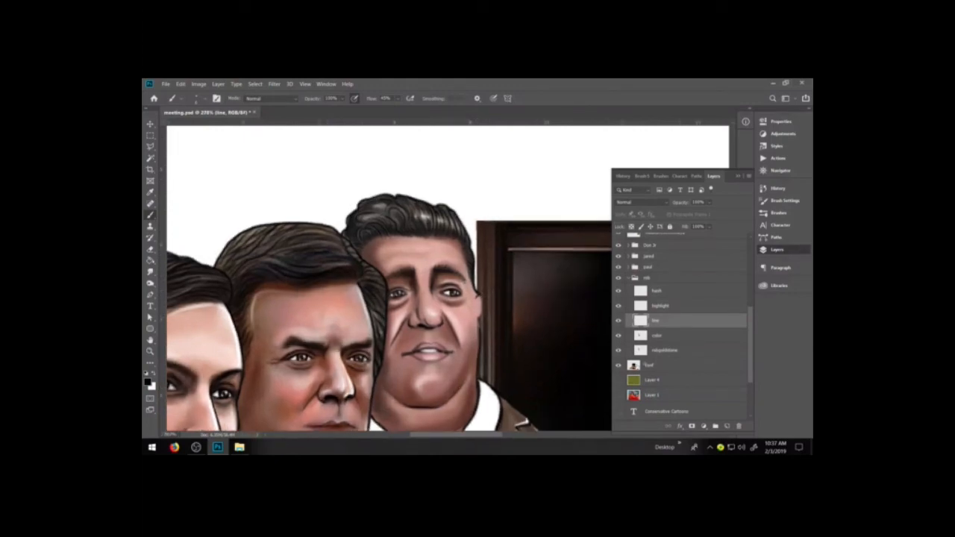
pyautogui.click(618, 365)
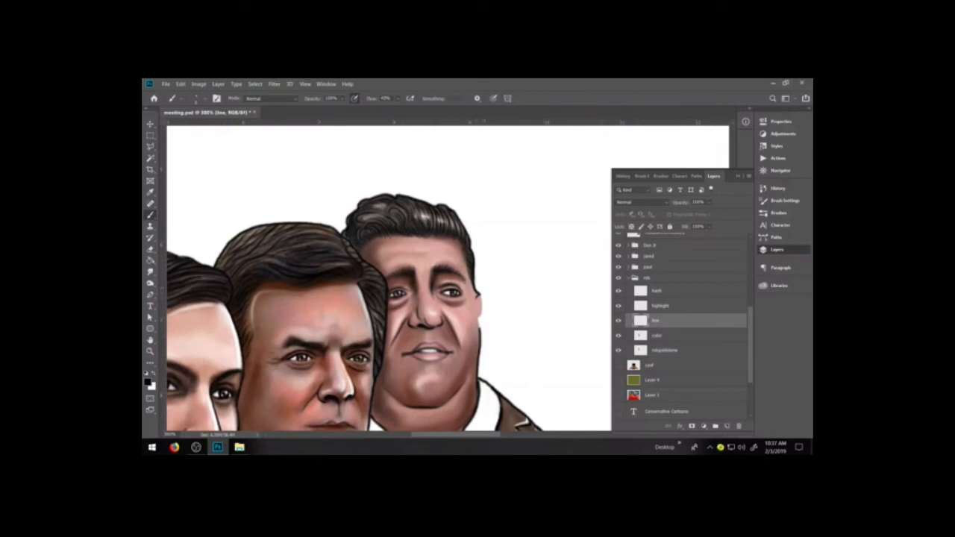
pyautogui.click(779, 213)
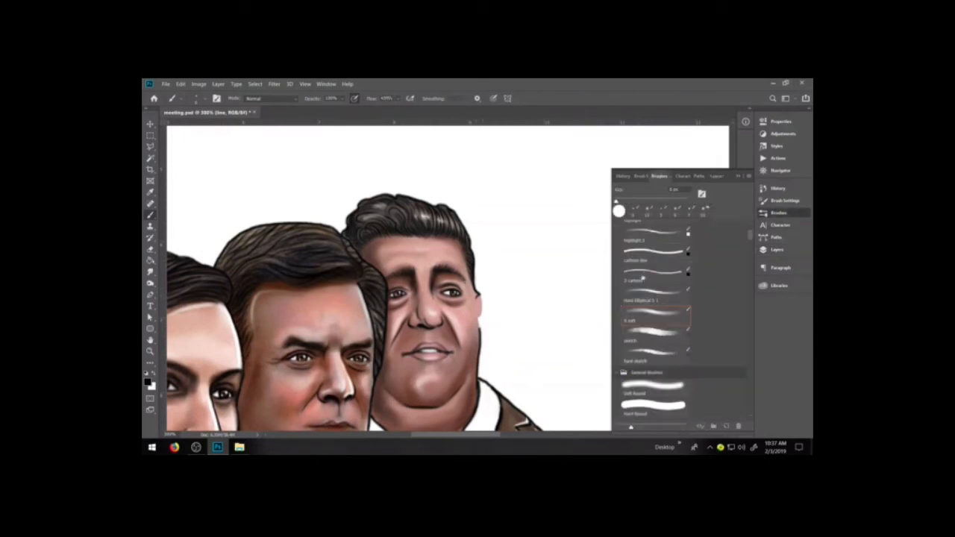
pyautogui.click(654, 275)
pyautogui.moveTo(480, 293); pyautogui.dragTo(481, 336)
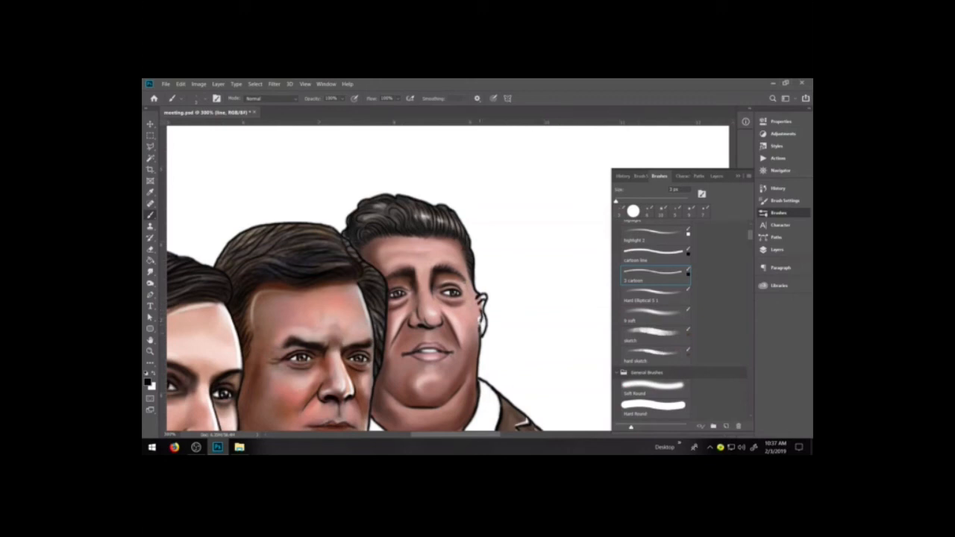
pyautogui.hotkey('ctrl', 'z')
pyautogui.moveTo(483, 325); pyautogui.dragTo(481, 339)
pyautogui.hotkey('ctrl', 'z')
pyautogui.press('e')
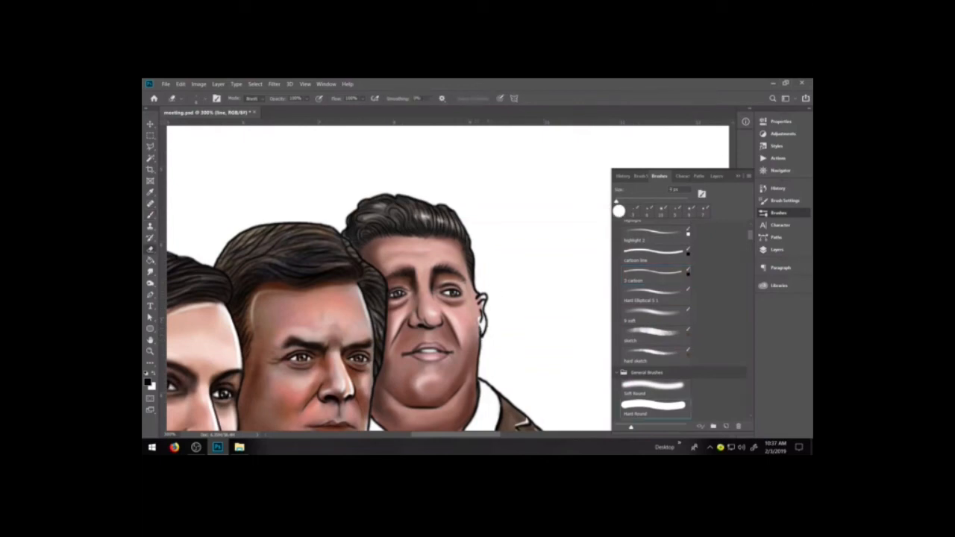
# Fill the rob figure's ear with a pink skin tone on the color layer.
pyautogui.press('b')
pyautogui.press('F7')
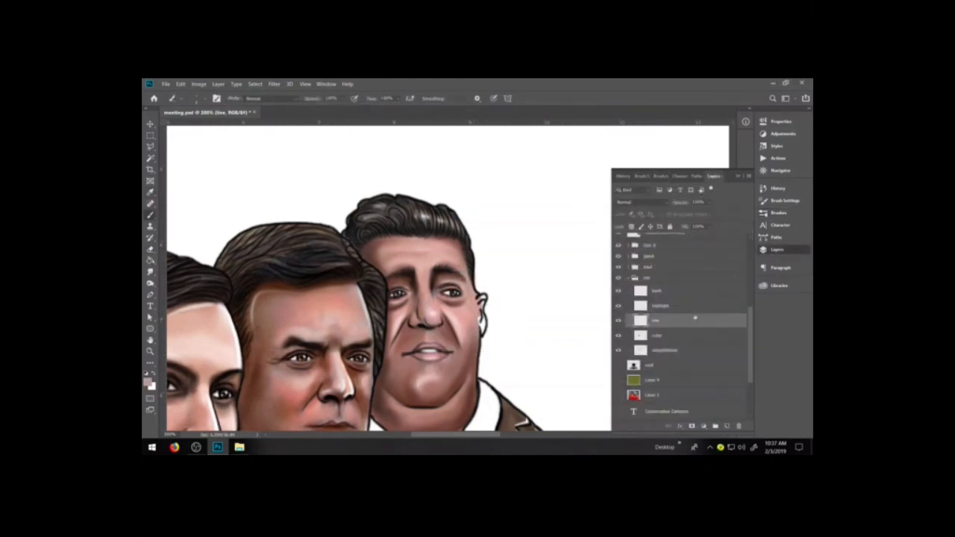
pyautogui.click(667, 337)
pyautogui.moveTo(481, 320)
pyautogui.mouseDown()
pyautogui.moveTo(482, 330)
pyautogui.moveTo(483, 297)
pyautogui.mouseUp()
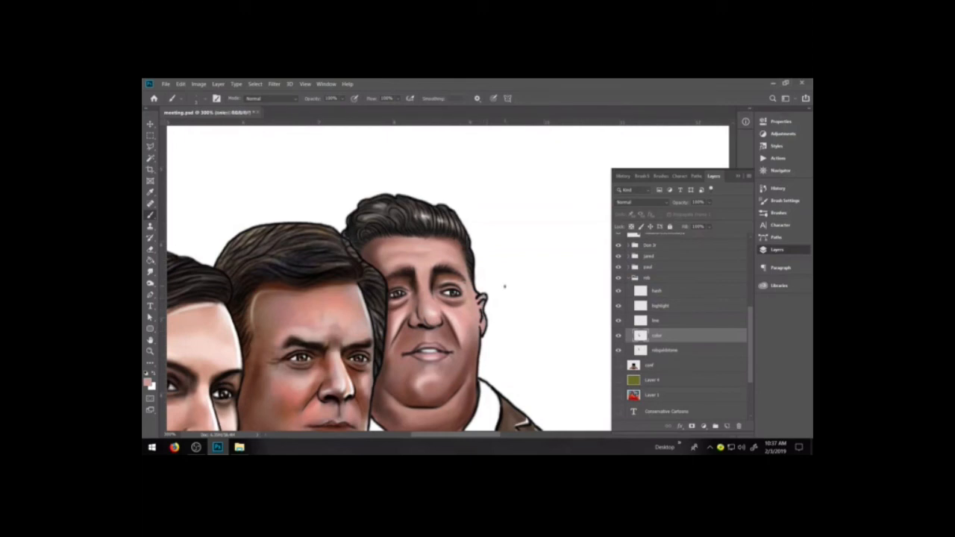
# Sample a reddish brown from the rob figure's neck and shade the ear with a small soft brush, deepening the shadows with black.
pyautogui.keyDown('alt'); pyautogui.click(476, 385); pyautogui.keyUp('alt')
pyautogui.click(778, 213)
pyautogui.click(650, 312)
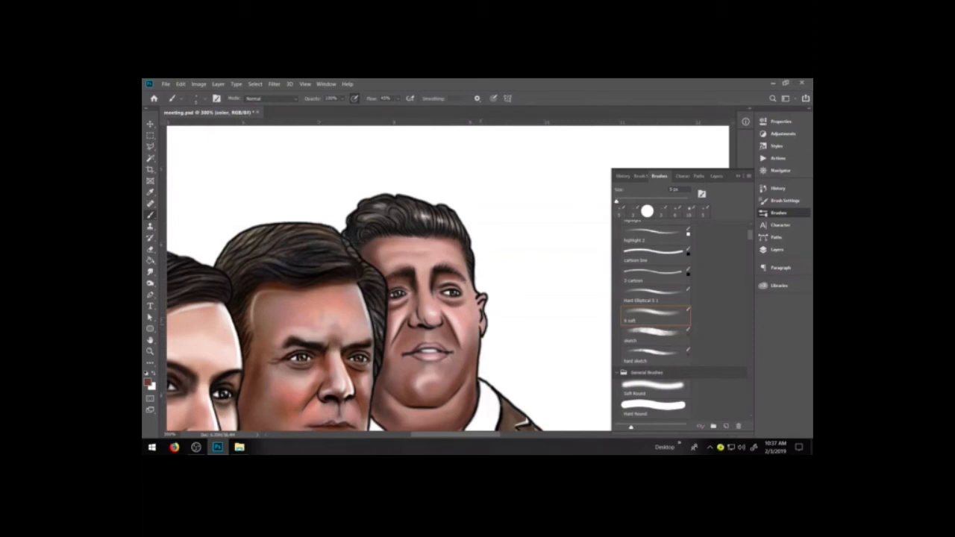
pyautogui.moveTo(480, 315); pyautogui.dragTo(480, 324)
pyautogui.keyDown('alt'); pyautogui.click(482, 331); pyautogui.keyUp('alt')
pyautogui.press('[')
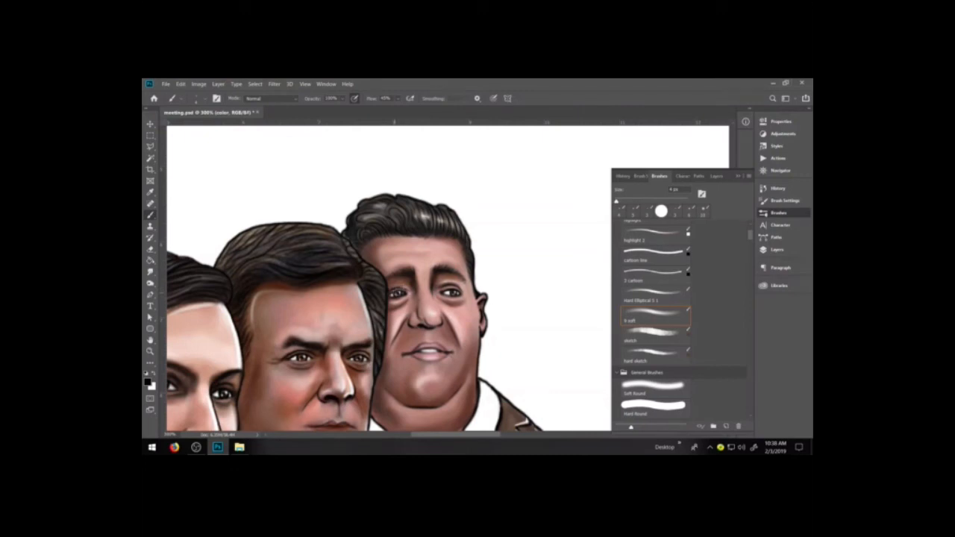
# Show the conference room background layer again and check the figures against the whole cartoon.
pyautogui.click(776, 250)
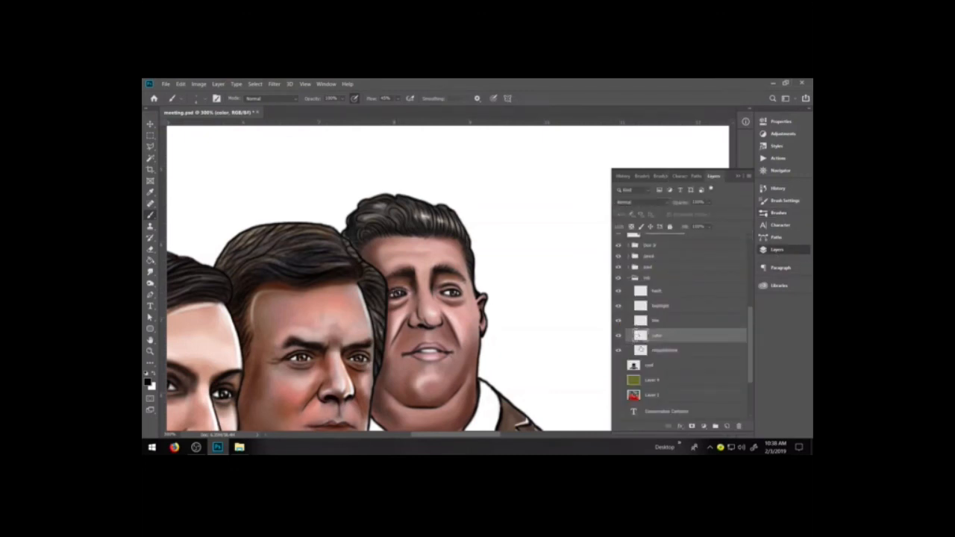
pyautogui.click(619, 365)
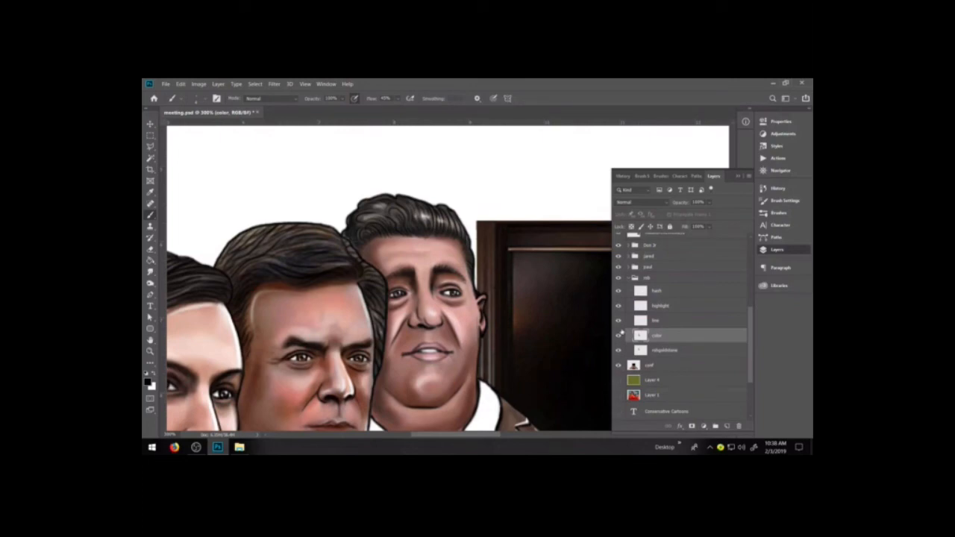
pyautogui.hotkey('ctrl', '-')
pyautogui.hotkey('ctrl', '-')
pyautogui.hotkey('ctrl', '-')
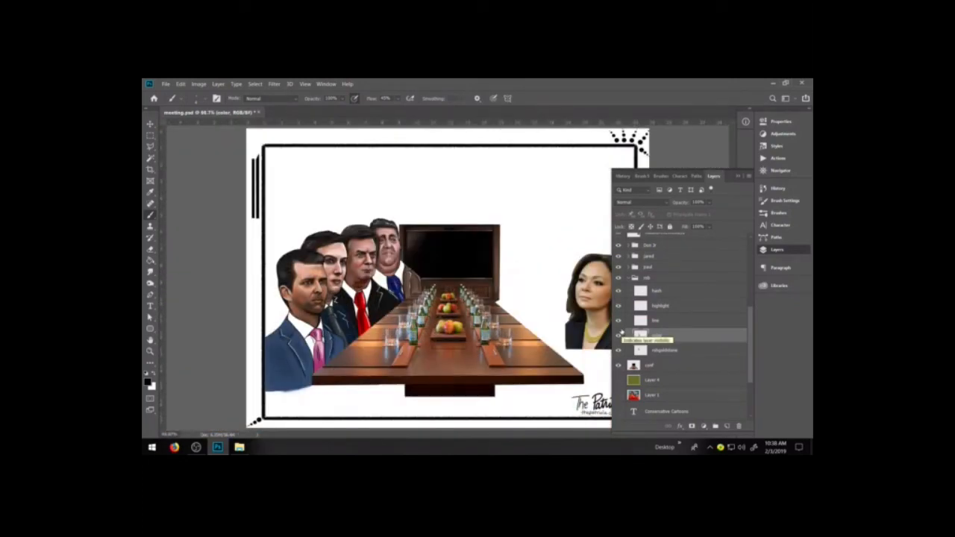
pyautogui.hotkey('ctrl', '+')
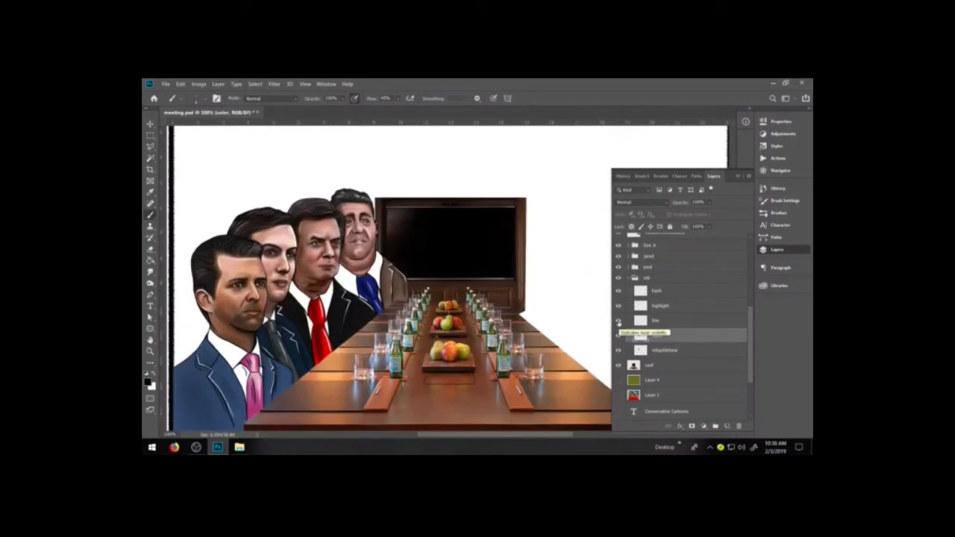
# Slightly raise the saturation of the rob figure's color layer with a Hue/Saturation adjustment.
pyautogui.click(262, 97)
pyautogui.click(195, 84)
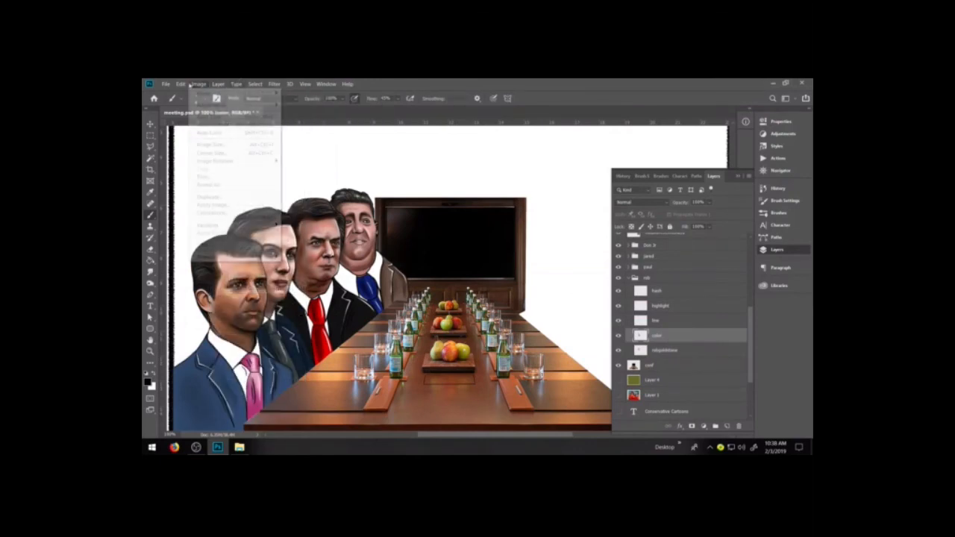
pyautogui.moveTo(224, 114)
pyautogui.click(346, 152)
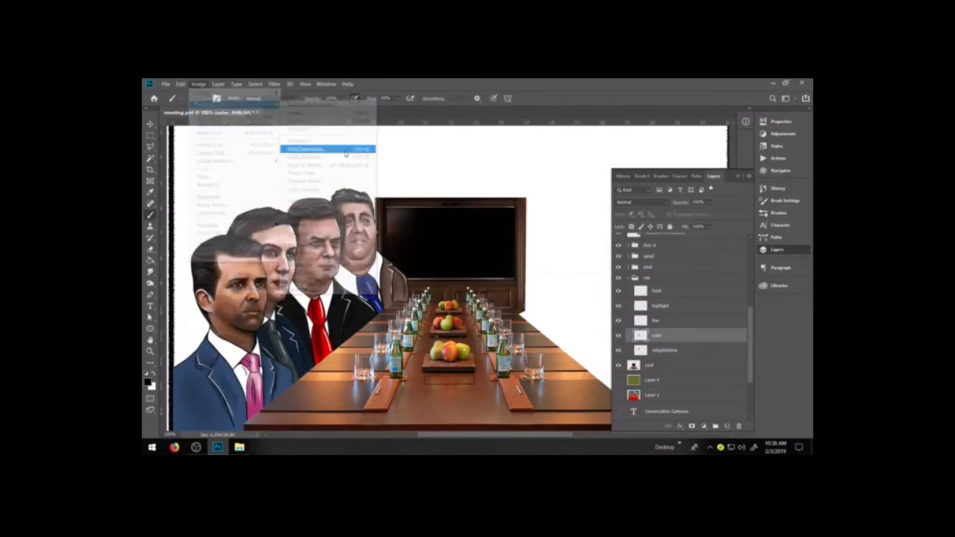
pyautogui.moveTo(634, 288)
pyautogui.mouseDown()
pyautogui.moveTo(650, 288)
pyautogui.moveTo(637, 290)
pyautogui.mouseUp()
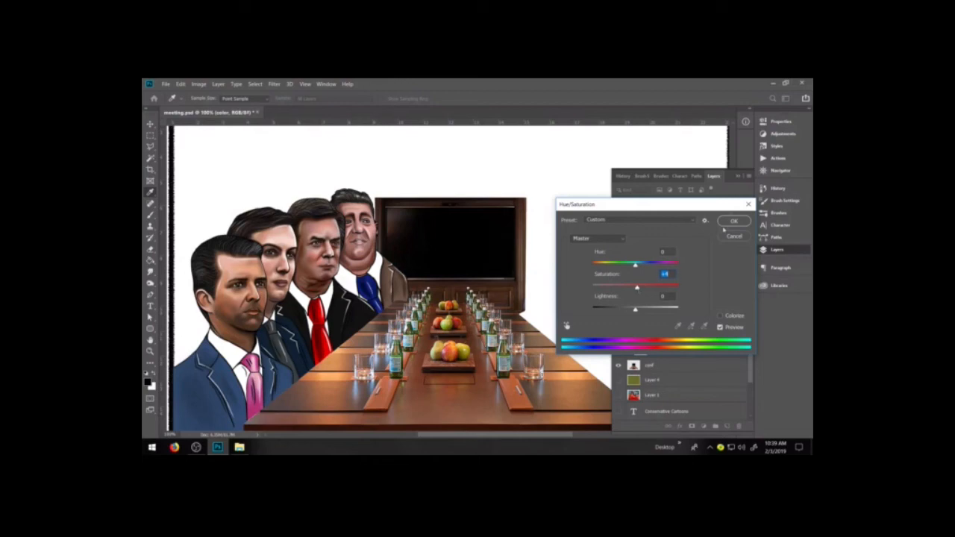
pyautogui.click(731, 222)
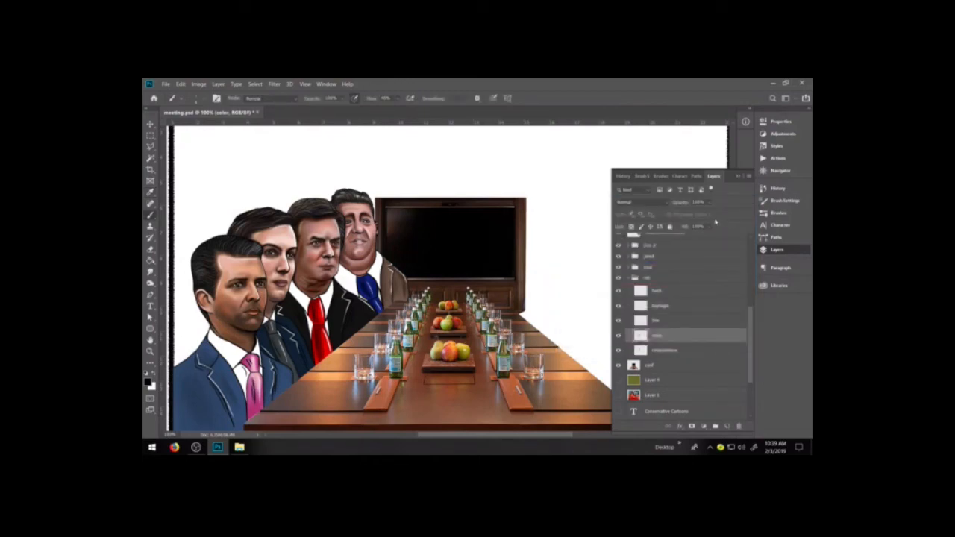
# Brighten the rob figure's color layer with Levels, bringing the white input level down to about 221.
pyautogui.hotkey('ctrl', 'l')
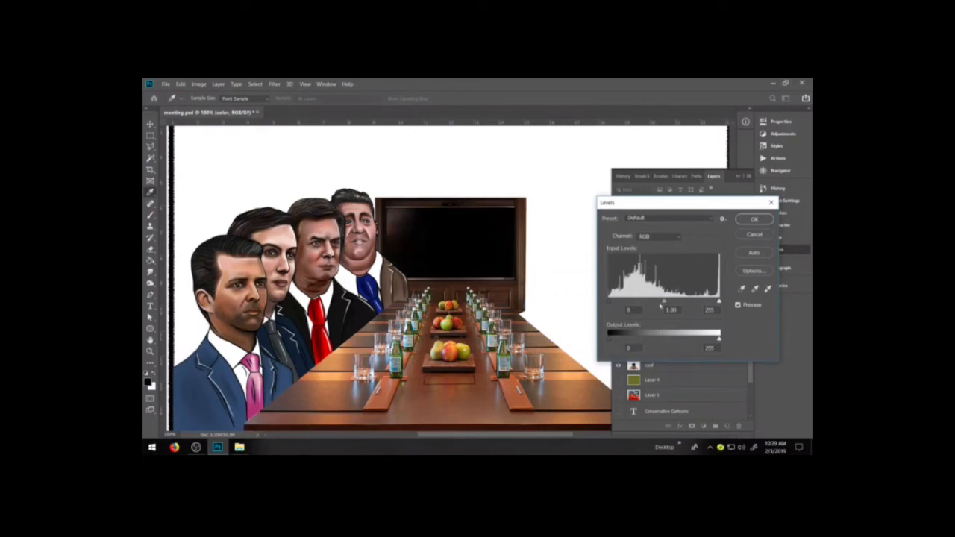
pyautogui.moveTo(664, 302); pyautogui.dragTo(704, 302)
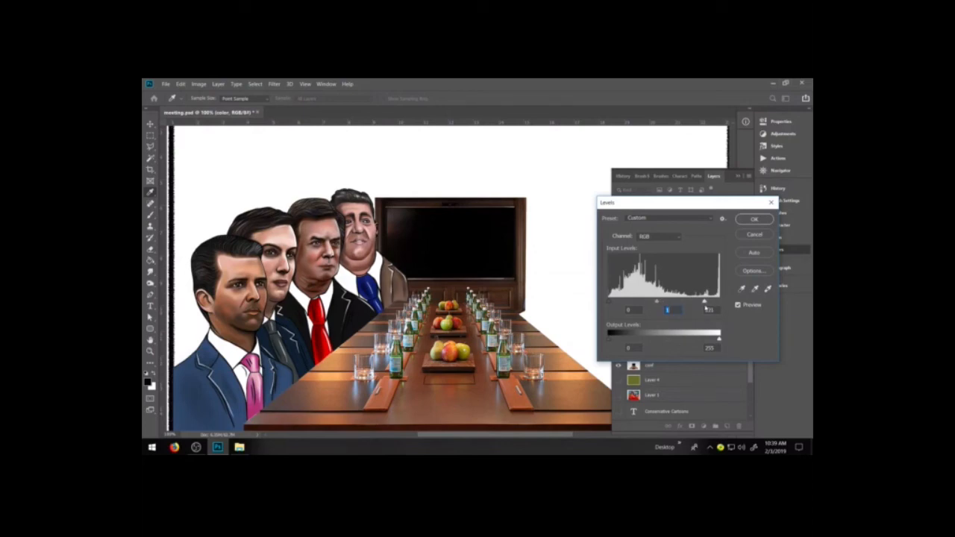
pyautogui.moveTo(609, 303); pyautogui.dragTo(611, 303)
pyautogui.click(755, 219)
# Apply a second Levels adjustment to the color layer with the white input level at about 216.
pyautogui.hotkey('ctrl', 'l')
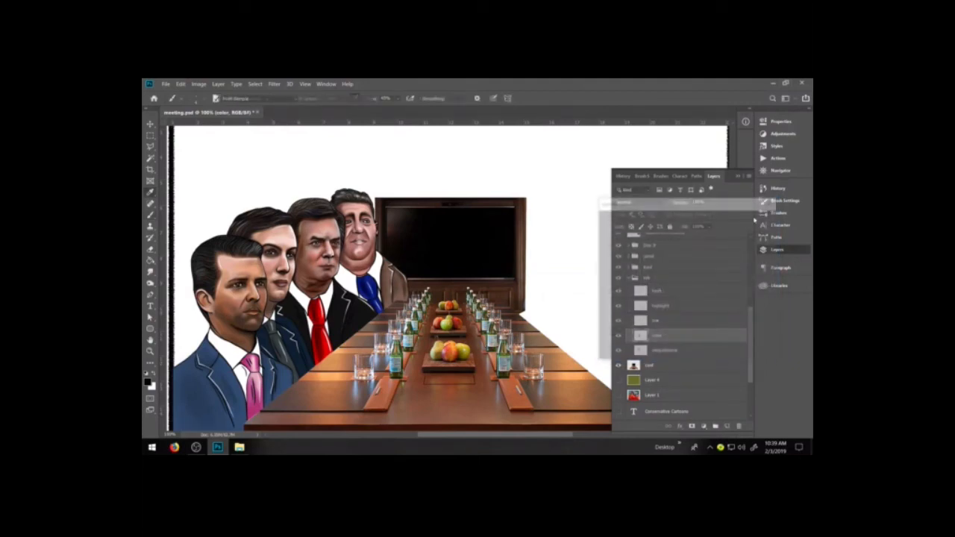
pyautogui.moveTo(719, 302); pyautogui.dragTo(703, 307)
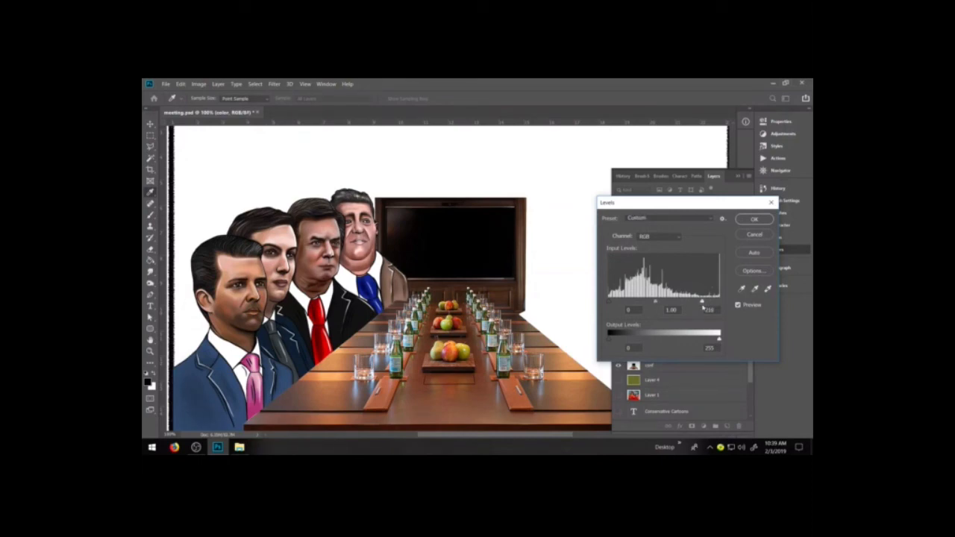
pyautogui.click(754, 219)
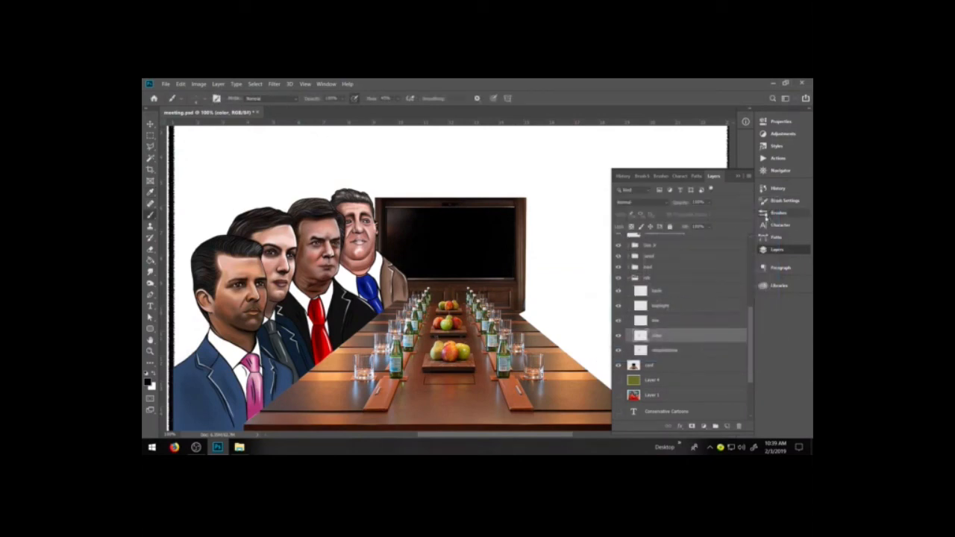
# Take a new history snapshot of the full document with the brightened rob figure.
pyautogui.hotkey('ctrl', '-')
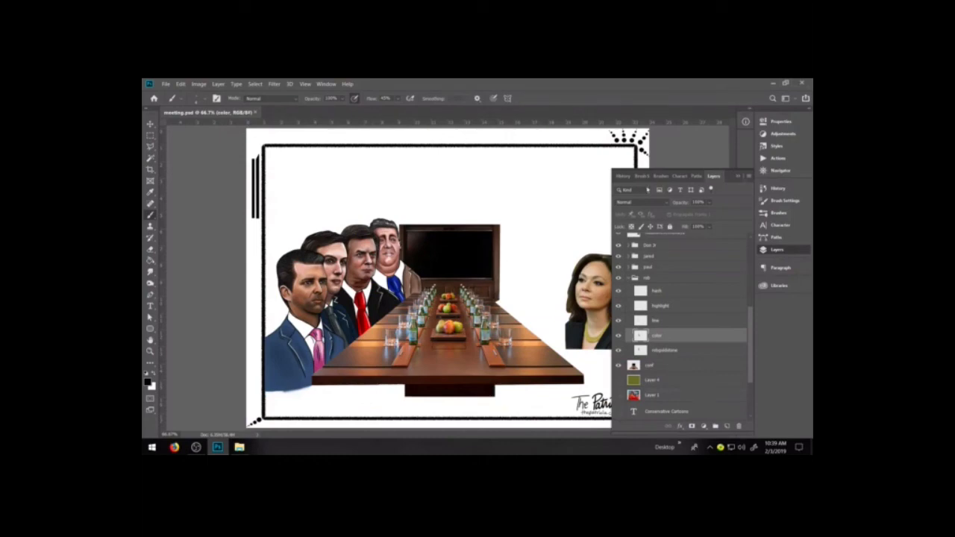
pyautogui.click(622, 176)
pyautogui.click(749, 176)
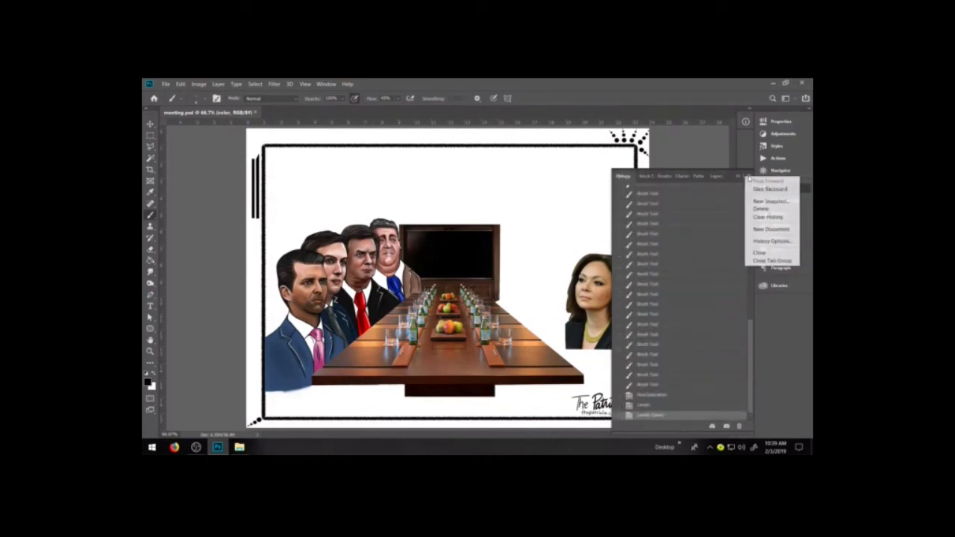
pyautogui.click(769, 201)
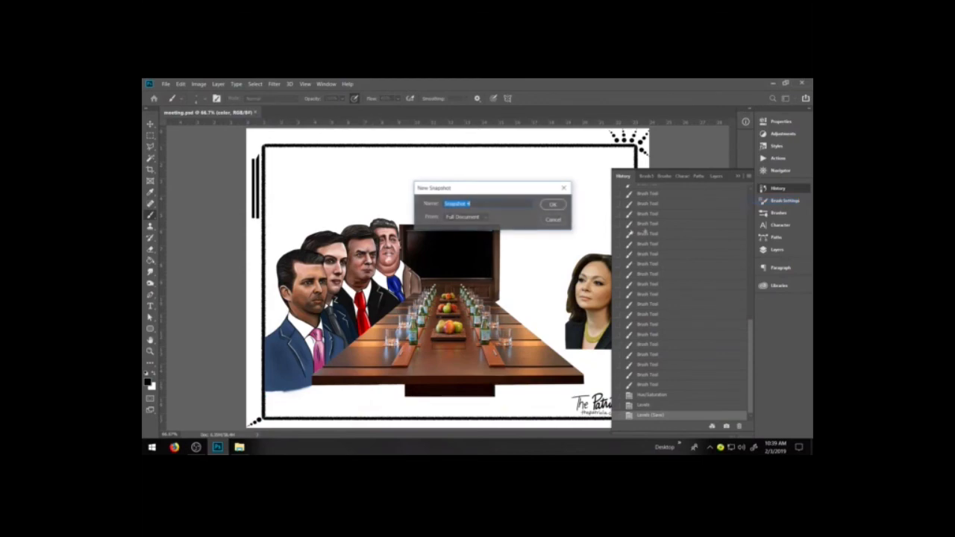
pyautogui.click(552, 204)
pyautogui.click(714, 176)
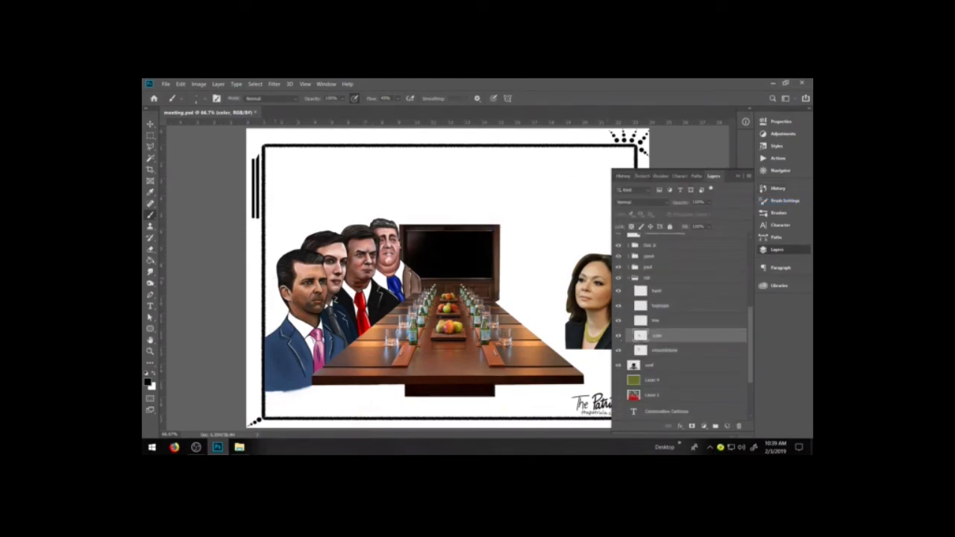
# Examine the rob figure up close with its color layer switched off and on repeatedly.
pyautogui.click(150, 351)
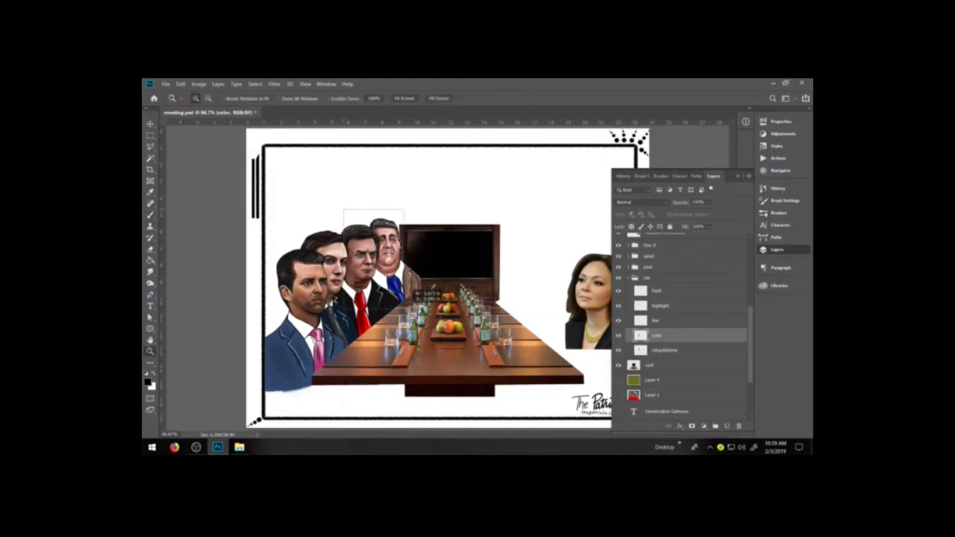
pyautogui.click(418, 298)
pyautogui.click(150, 214)
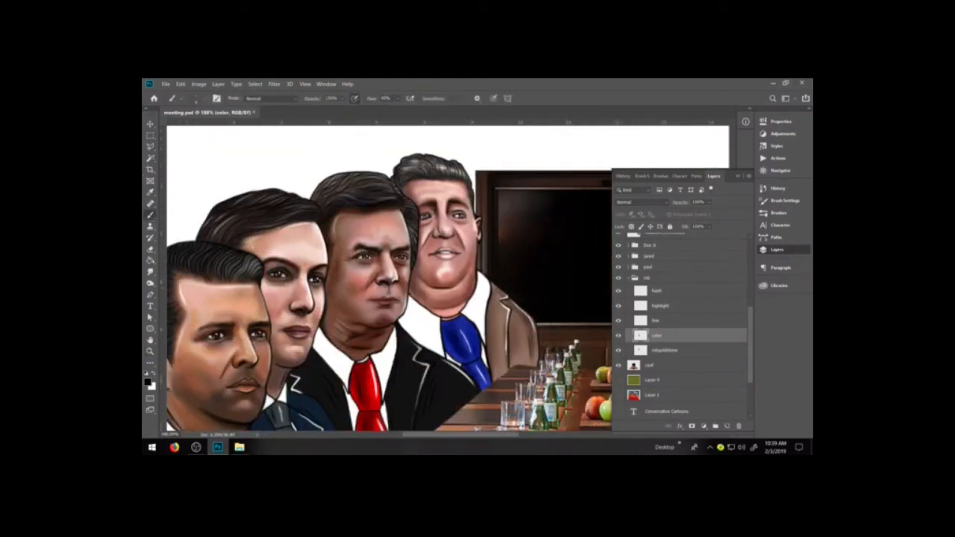
pyautogui.click(618, 337)
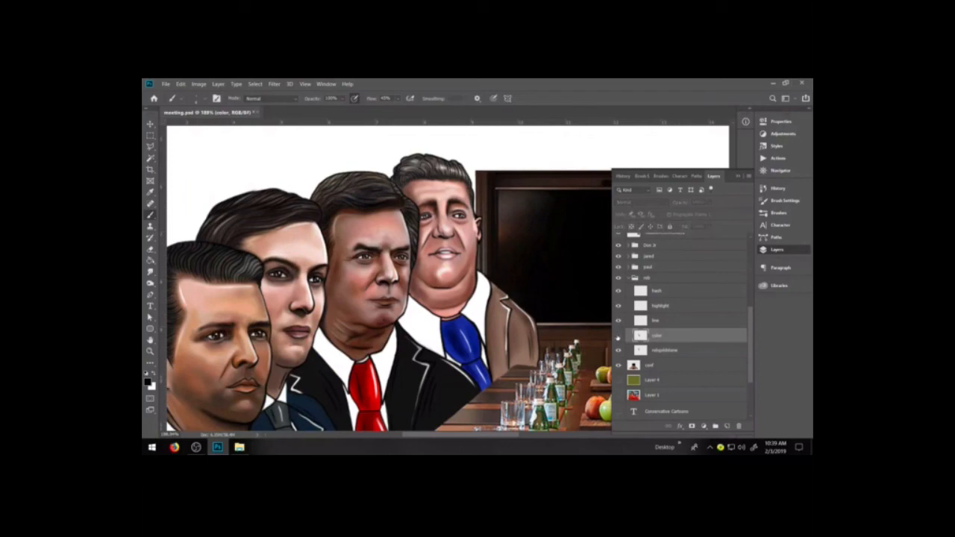
pyautogui.click(618, 338)
pyautogui.click(618, 337)
pyautogui.click(617, 337)
pyautogui.click(618, 338)
pyautogui.click(618, 337)
pyautogui.click(618, 337)
pyautogui.click(618, 337)
pyautogui.click(618, 337)
pyautogui.click(618, 336)
pyautogui.click(618, 336)
pyautogui.click(618, 335)
# Blend the paint at the side of the rob figure's face on the color layer with the Smudge tool and save the document.
pyautogui.click(150, 272)
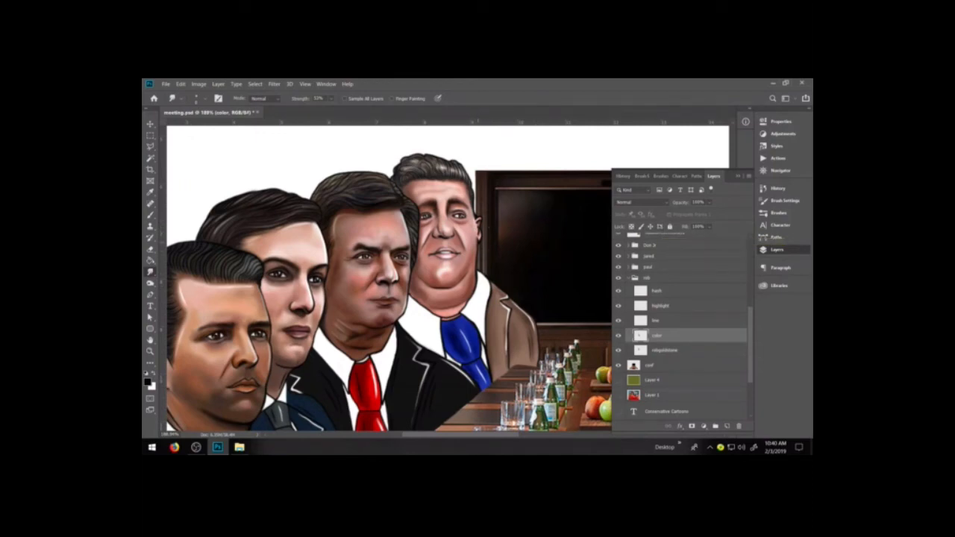
pyautogui.hotkey('ctrl', 's')
# Create another full-document history snapshot that includes the smudged blending.
pyautogui.click(623, 176)
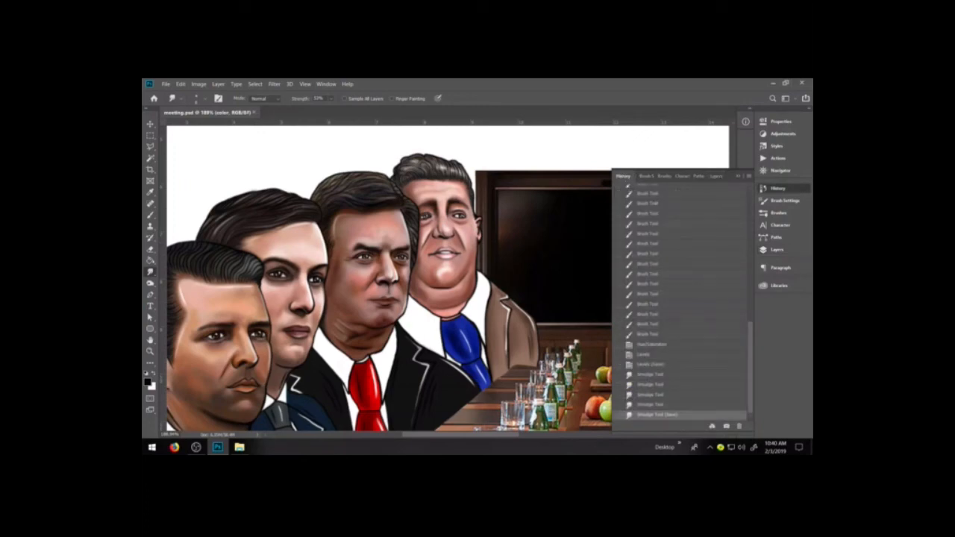
pyautogui.click(750, 176)
pyautogui.click(768, 203)
pyautogui.click(554, 205)
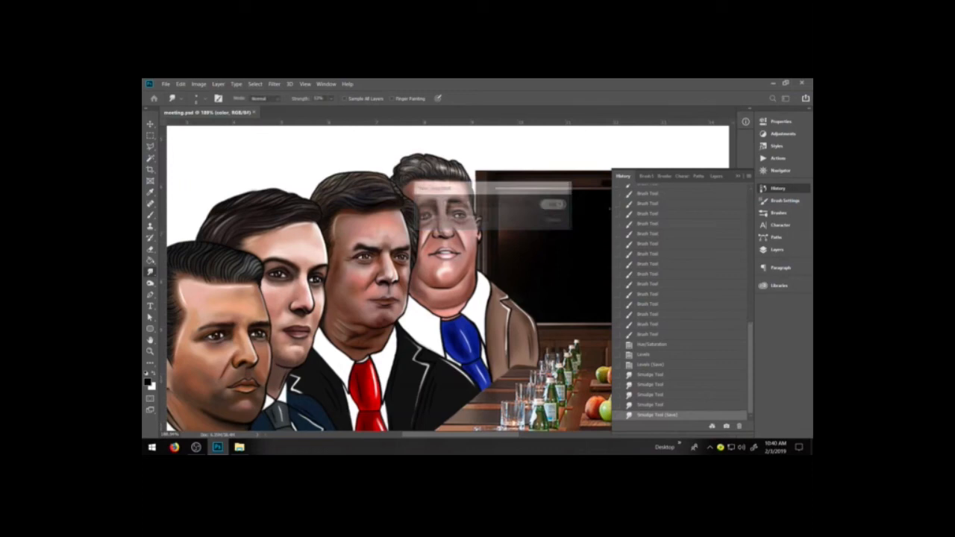
# Delete Snapshot 4 from the history, select the newest snapshot, and collapse the history list to see the whole cartoon.
pyautogui.scroll(10, 671, 244)
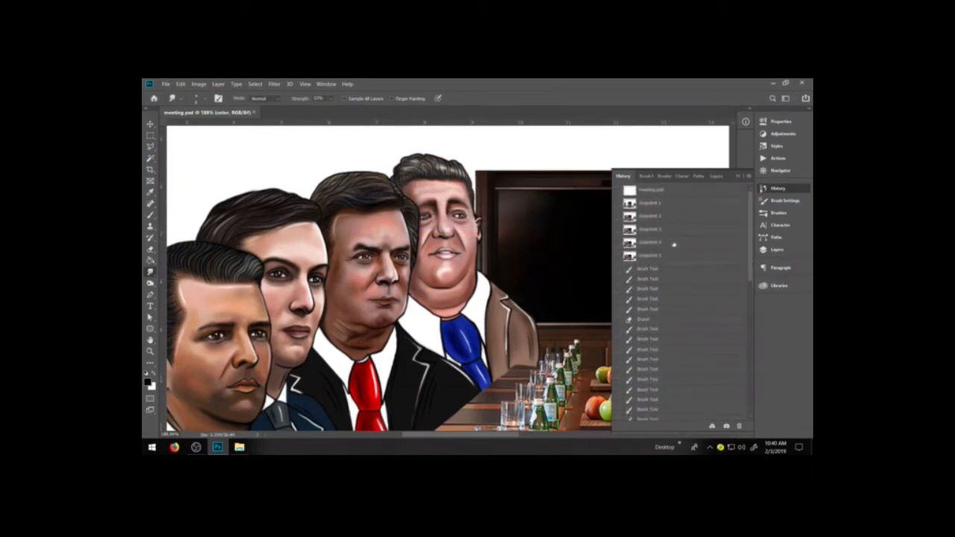
pyautogui.click(671, 243)
pyautogui.moveTo(736, 401); pyautogui.dragTo(739, 426)
pyautogui.click(663, 244)
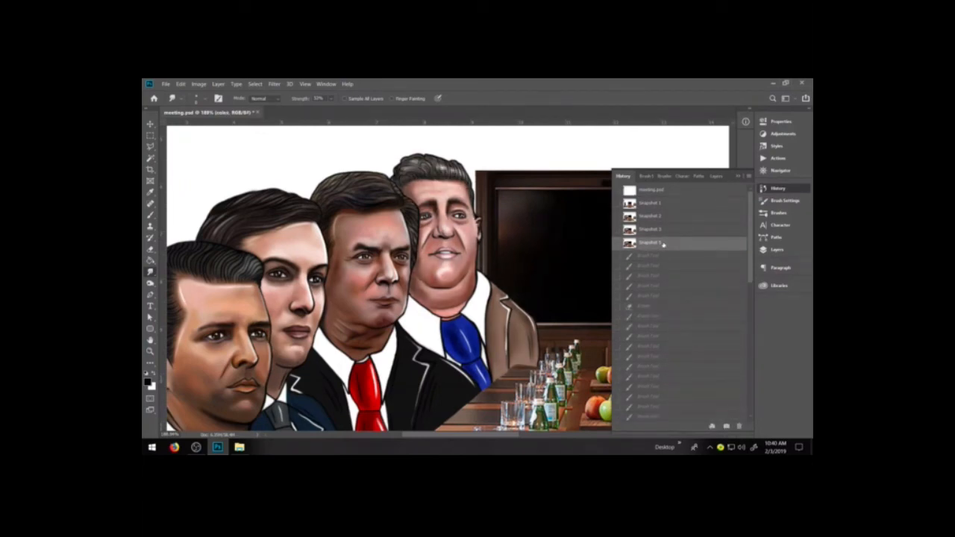
pyautogui.hotkey('ctrl', '-')
pyautogui.click(737, 176)
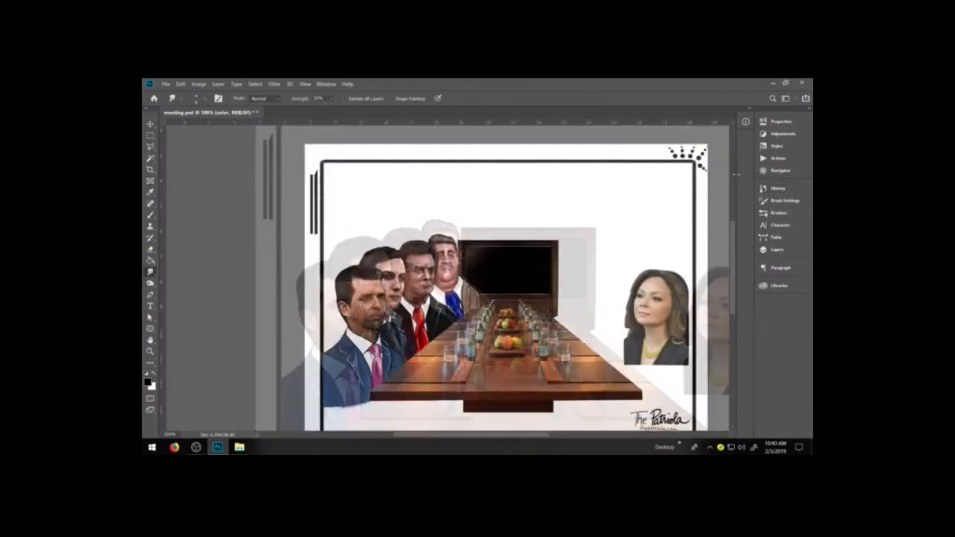